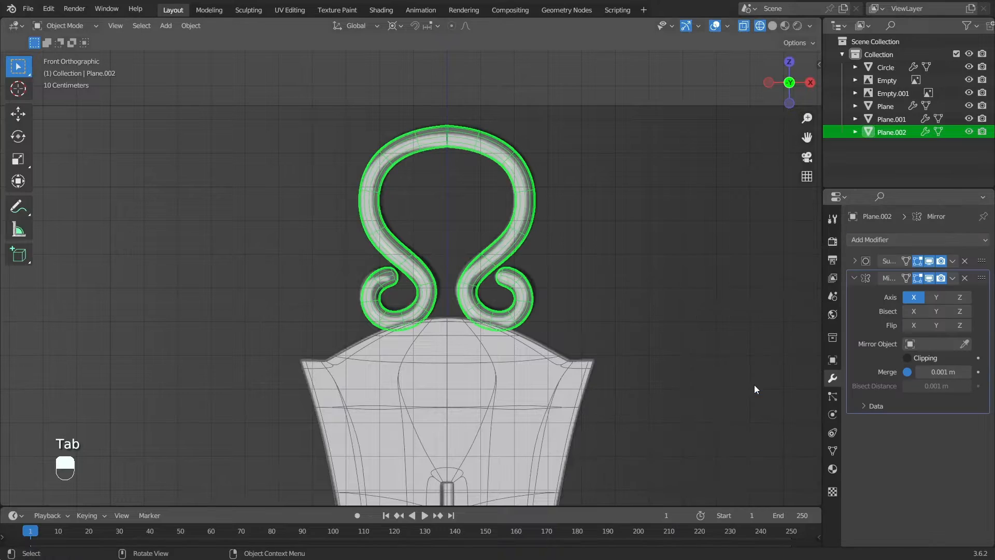
Switch to solid shading and enable Clipping on the scroll handle's Mirror modifier
key(z)
scroll(490, 166, up, 5)
alt+shift+drag(503, 165, 452, 442)
scroll(467, 263, up, 4)
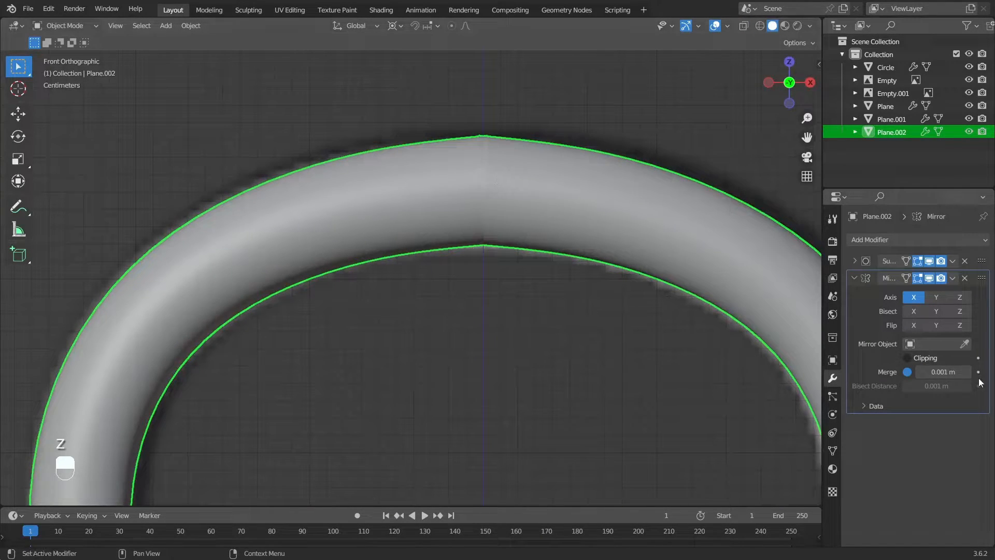
key(Tab)
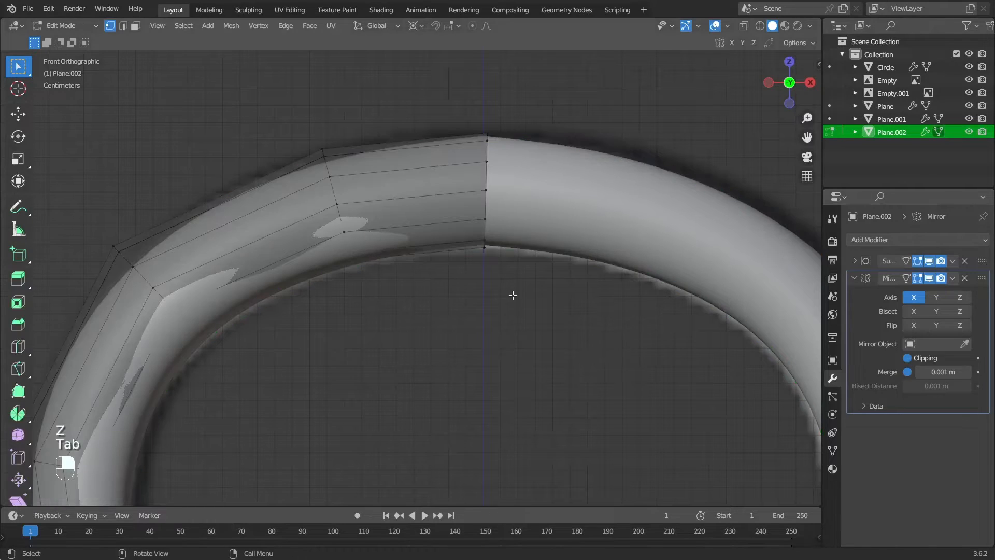
Move the vertices at the open top end of the handle's arch onto the mirror plane to close the seam
key(z)
key(b)
drag(558, 345, 446, 78)
key(g)
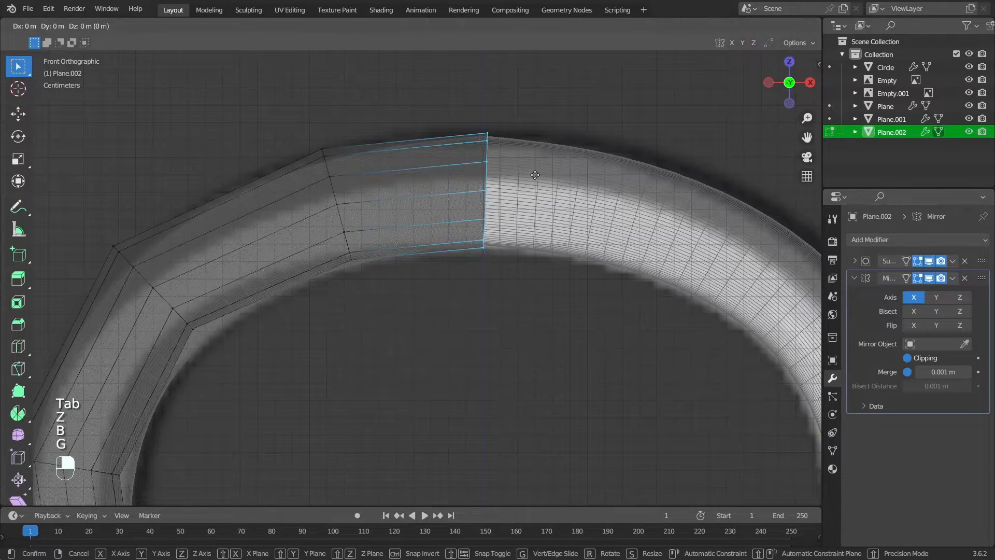
click(521, 178)
key(z)
key(Tab)
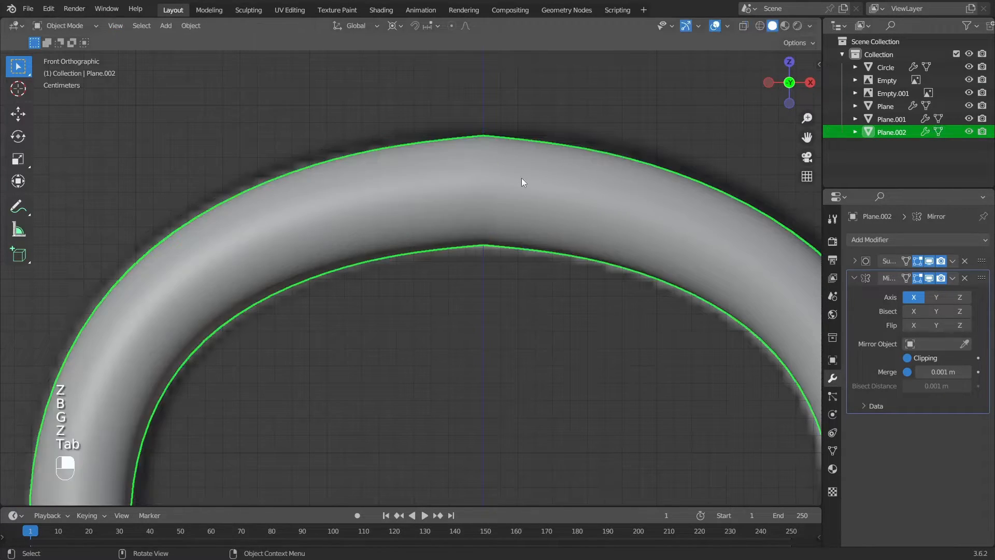
Place the Mirror modifier above the Subdivision modifier in the handle's stack and deselect the object
drag(981, 278, 981, 258)
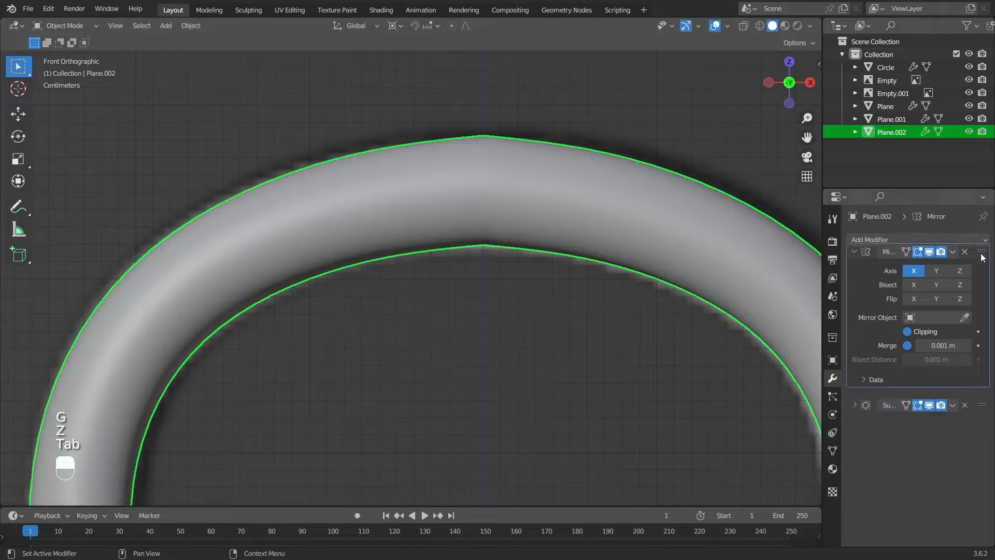
key(a)
scroll(530, 192, down, 6)
alt+drag(482, 315, 508, 331)
alt+shift+drag(517, 409, 495, 264)
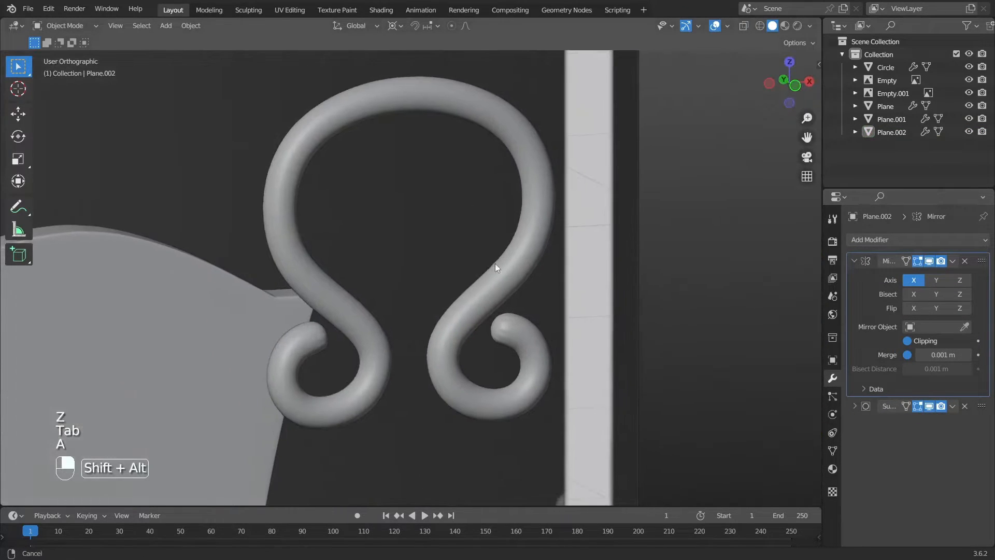
Apply smooth shading to the scroll handle
click(300, 341)
right_click(300, 342)
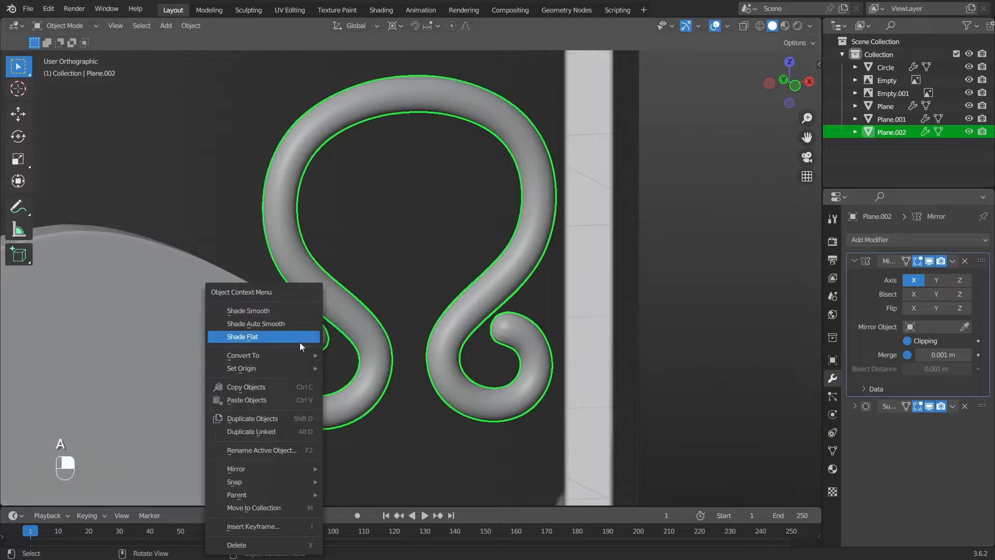
click(276, 310)
Inset the end face of the handle's curl twice, first by about 0.013 m, and merge the innermost face at its center
scroll(306, 339, up, 3)
key(Tab)
alt+shift+drag(311, 344, 396, 337)
scroll(363, 274, up, 5)
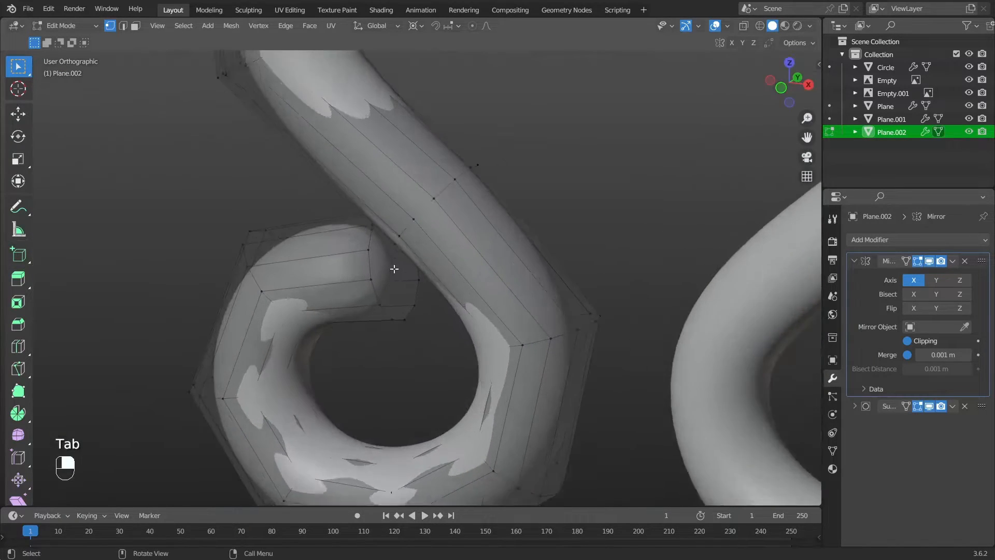
alt+shift+click(360, 279)
alt+shift+drag(483, 300, 549, 259)
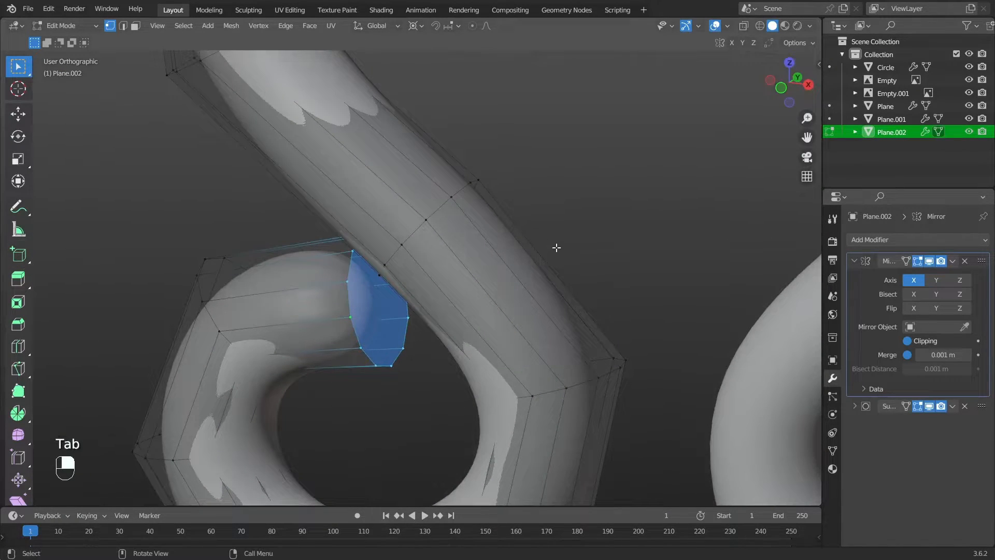
key(i)
click(554, 265)
key(i)
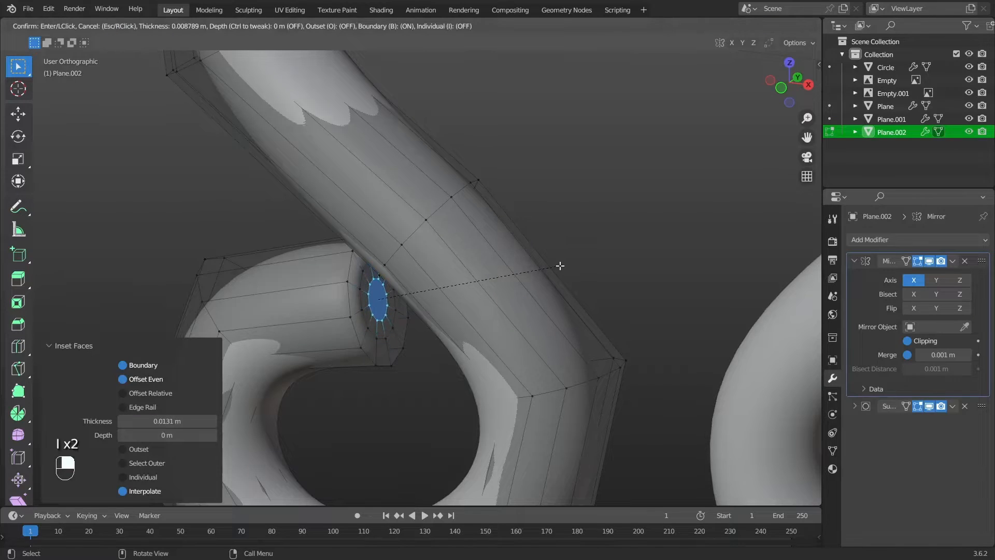
click(558, 266)
key(m)
click(558, 266)
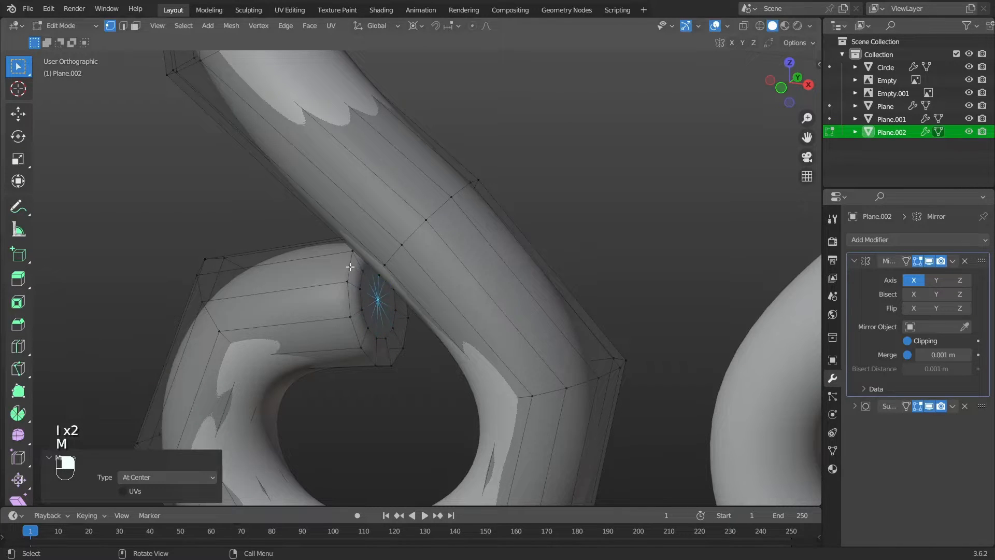
Edge-slide the outer rim loop at the curl's end back along the tube by a factor of about -0.462
alt+click(406, 311)
middle_drag(418, 293, 513, 273)
key(g)
key(g)
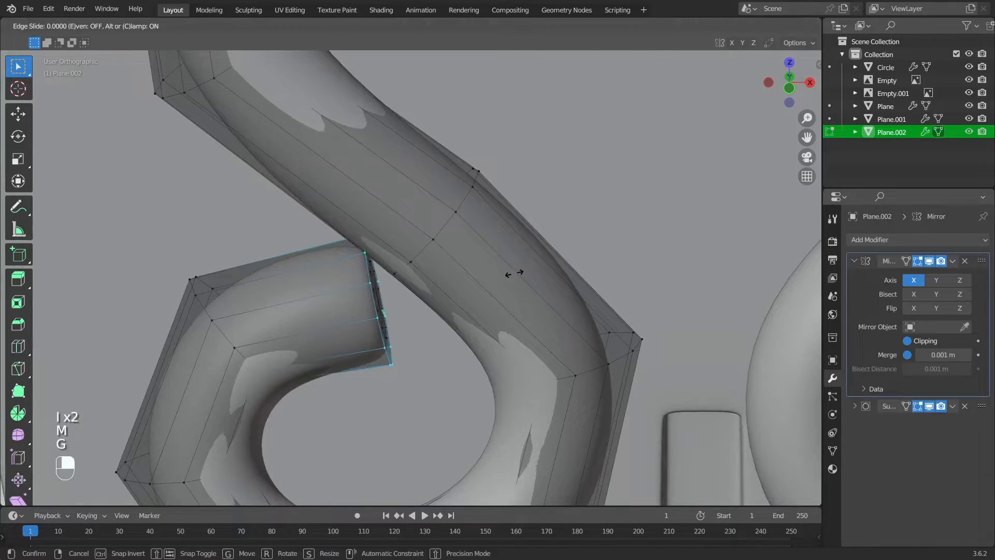
click(485, 280)
key(KP_1)
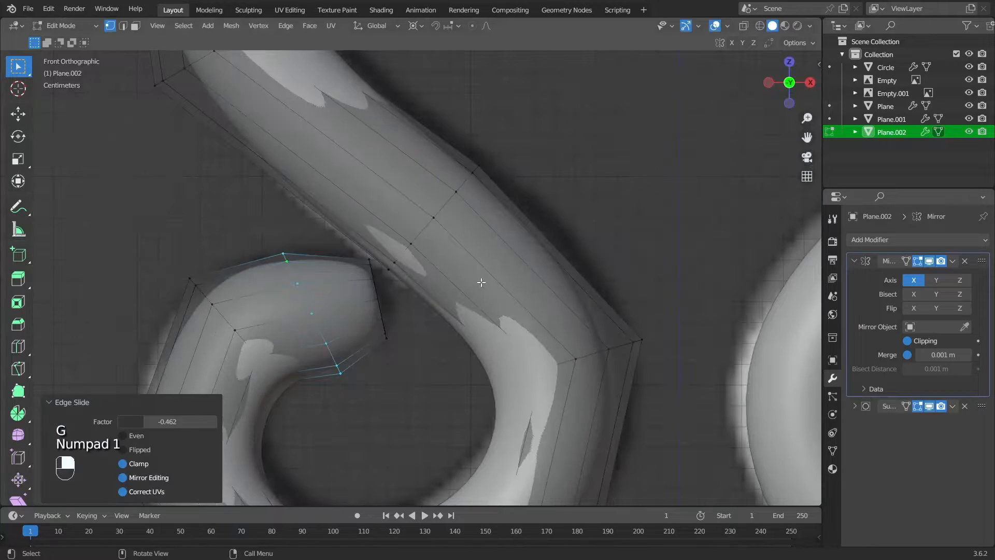
key(s)
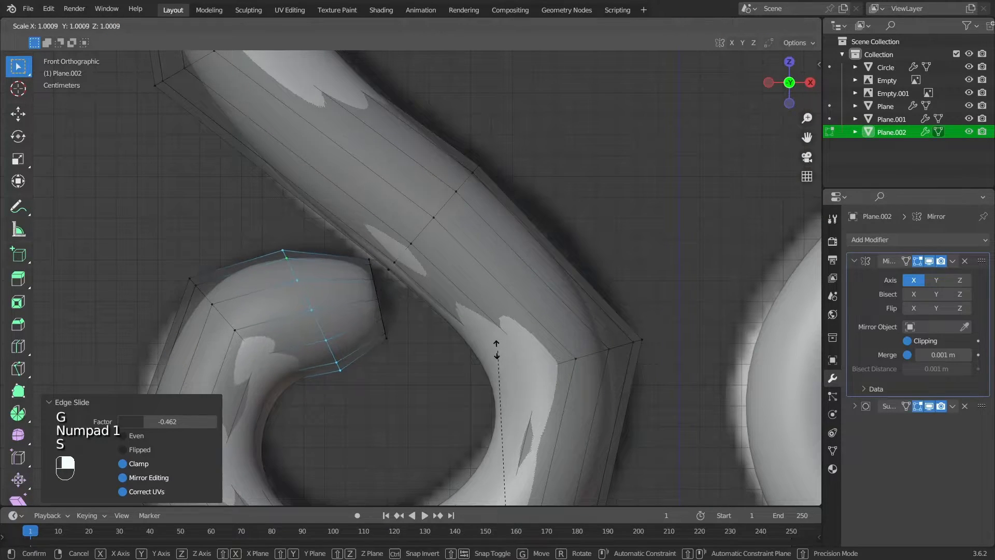
right_click(492, 346)
key(s)
right_click(510, 258)
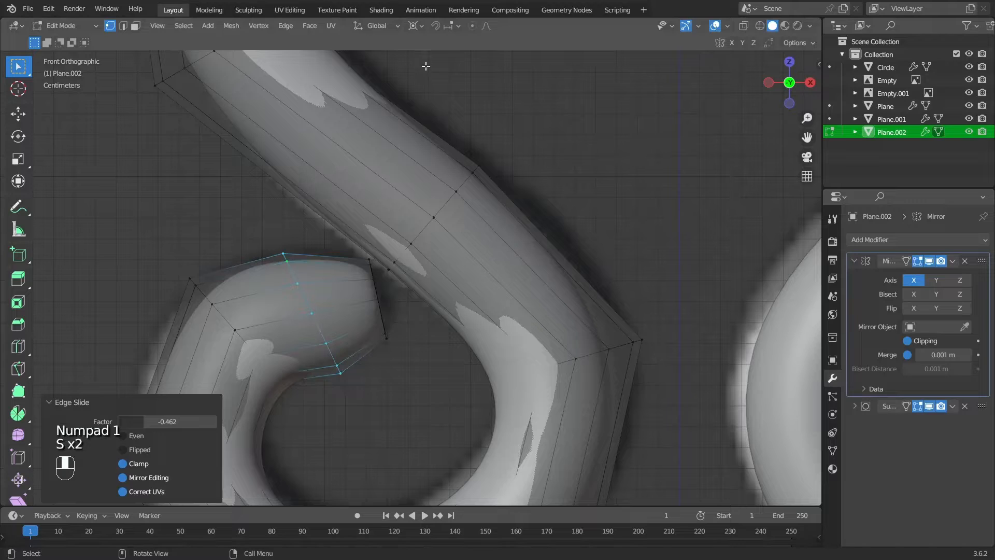
Change the pivot point to scale about the selection's own centre, then scale the loop to about 0.854 and align it with the reference
click(407, 26)
click(430, 69)
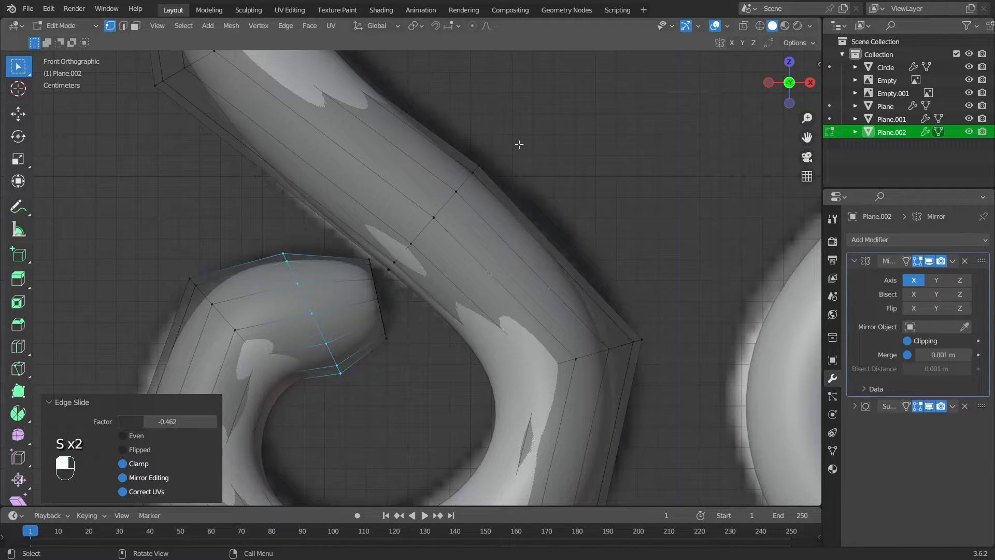
key(s)
click(514, 196)
key(g)
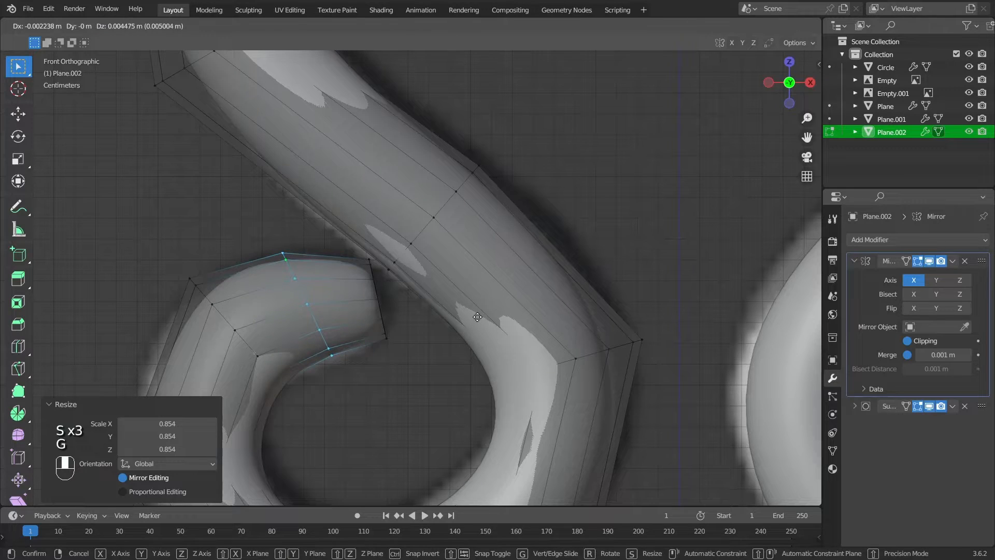
click(477, 317)
Edge-slide the curl's end ring back by about -0.45 and rescale it to round off the tip
alt+drag(372, 282, 621, 289)
key(KP_1)
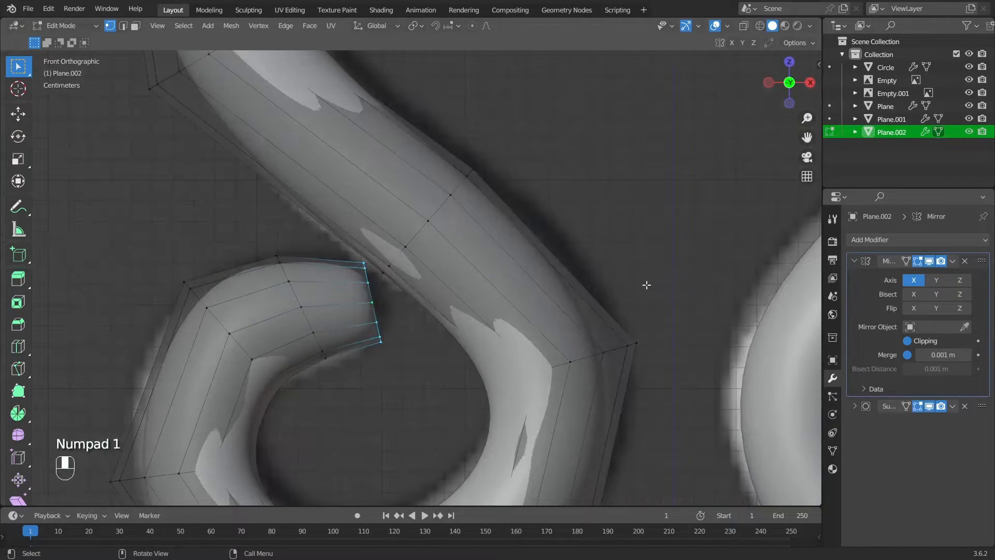
key(g)
key(g)
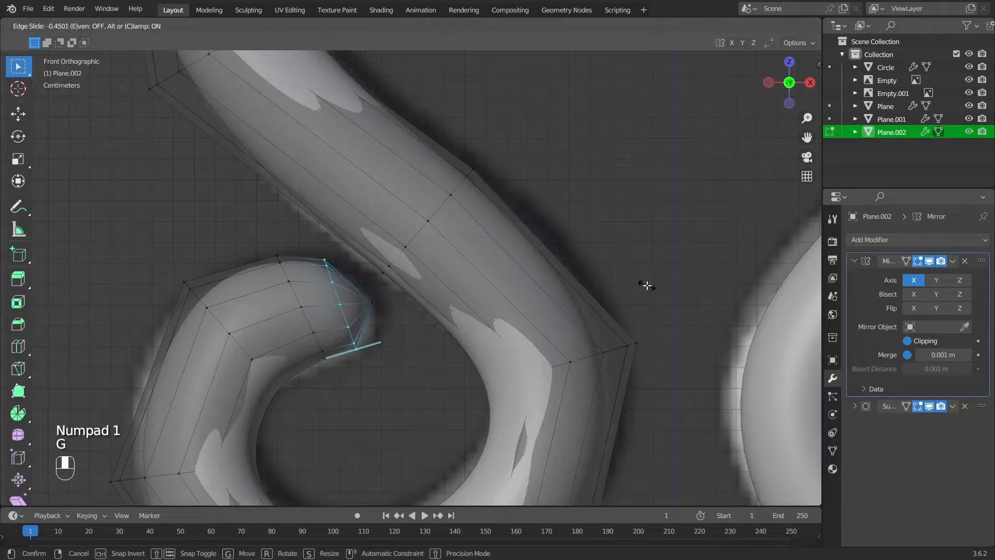
click(647, 285)
key(s)
click(547, 399)
key(a)
key(Tab)
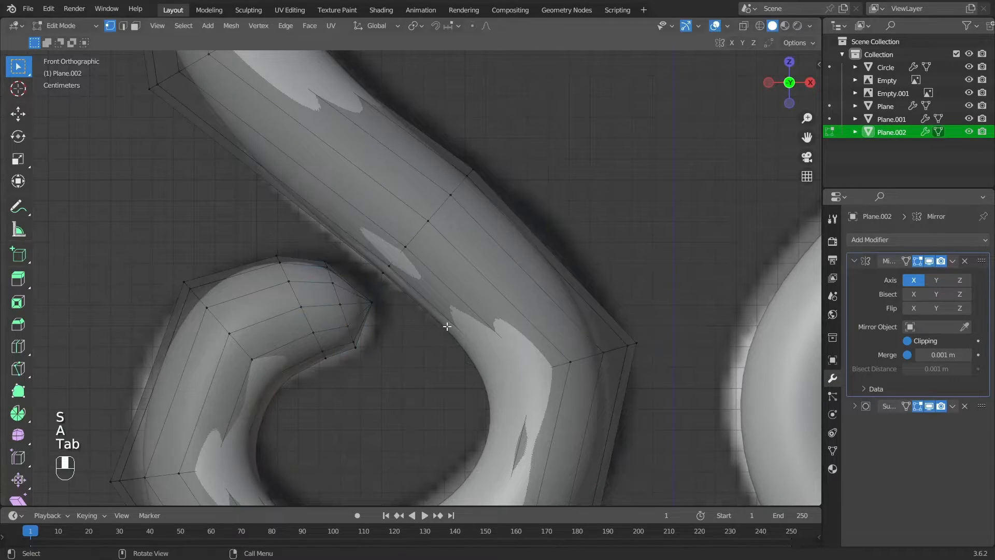
key(Tab)
key(a)
key(Tab)
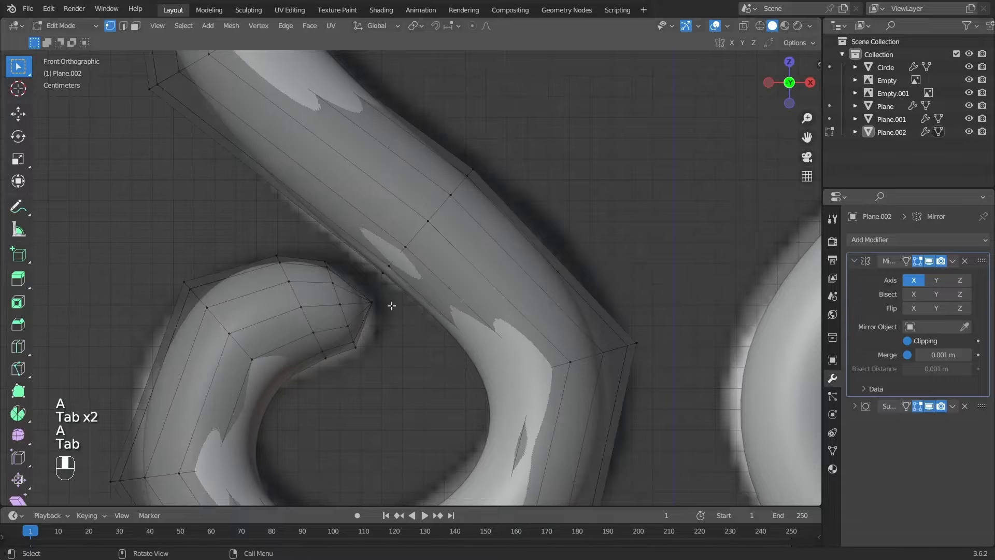
Vertex-bevel the centre vertex of the curl's tip into a small round face
middle_drag(389, 304, 339, 340)
middle_drag(396, 328, 384, 280)
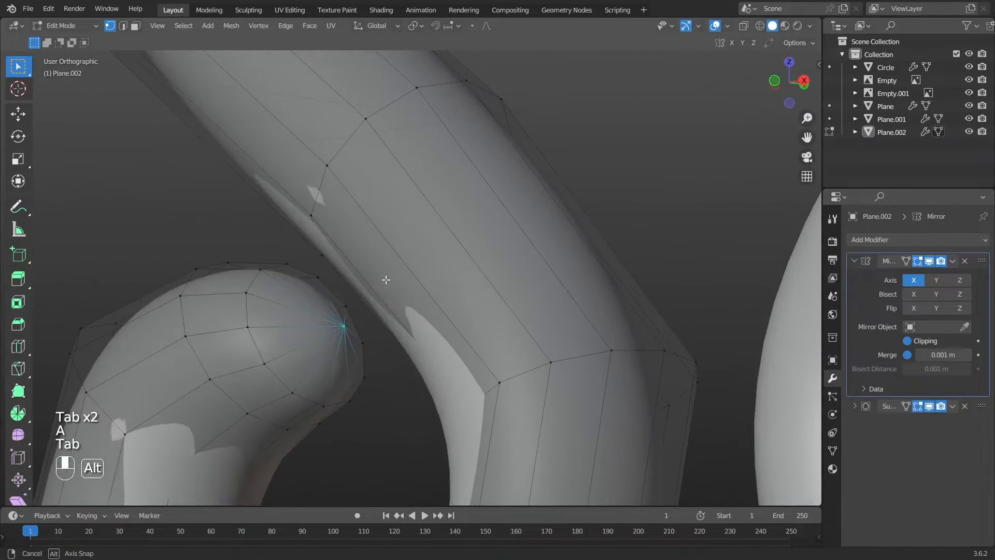
key(ctrl+shift+b)
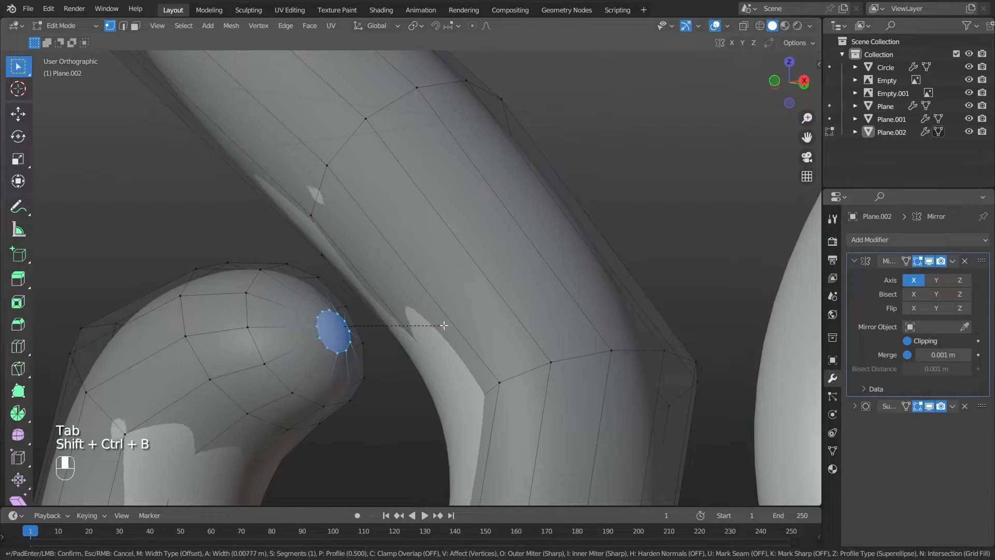
click(457, 332)
key(Tab)
middle_drag(457, 330, 437, 343)
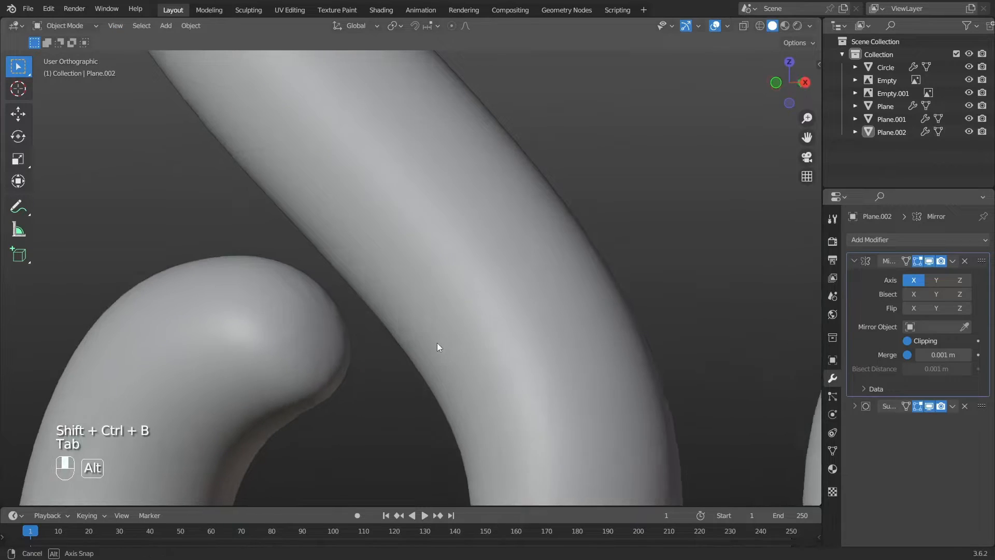
Inset the small face at the curl's tip and merge the inner face into a single centre vertex
key(Tab)
scroll(438, 326, up, 5)
key(i)
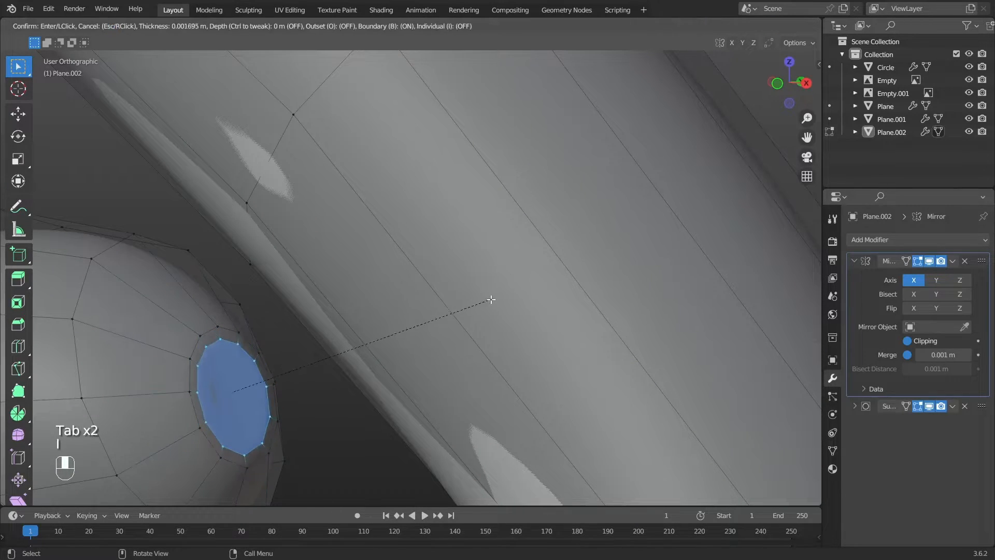
click(468, 316)
key(m)
click(469, 318)
Move the centre vertex of the curl's tip slightly outward in front view to round the end
shift+middle_drag(346, 358, 454, 288)
click(342, 327)
key(KP_1)
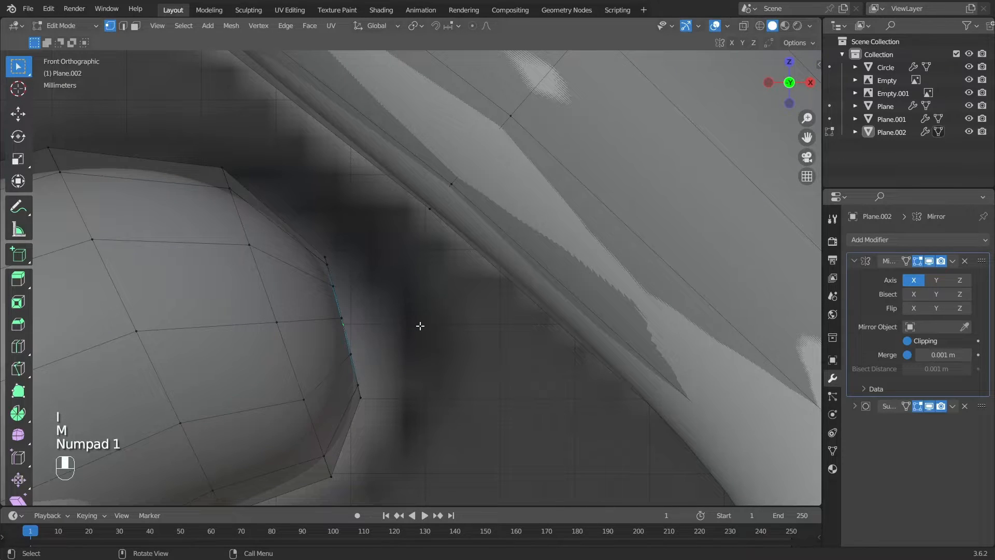
key(g)
click(437, 321)
key(a)
key(Tab)
scroll(437, 321, down, 2)
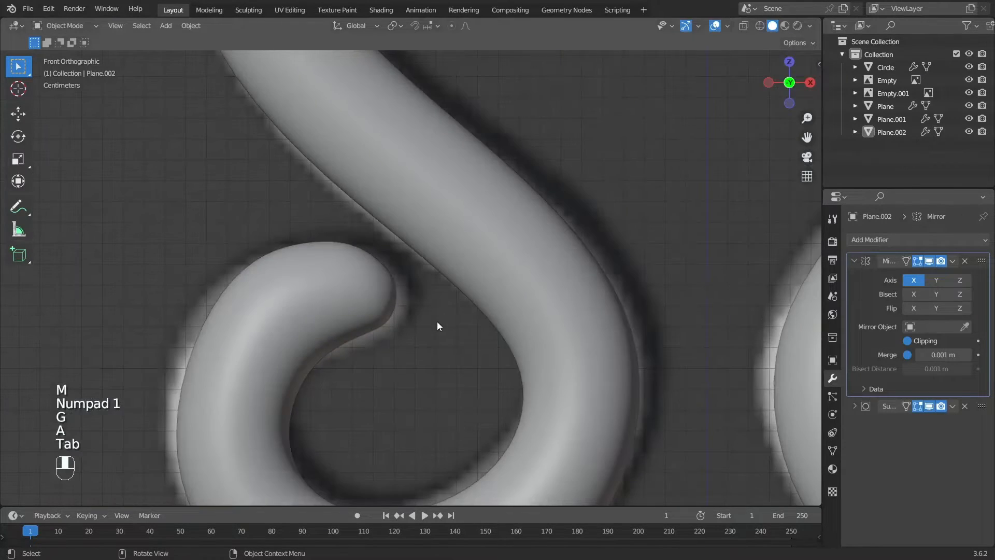
Move the edge loop at the curl's upper outer bend to follow the reference outline
scroll(437, 321, down, 2)
scroll(436, 321, down, 1)
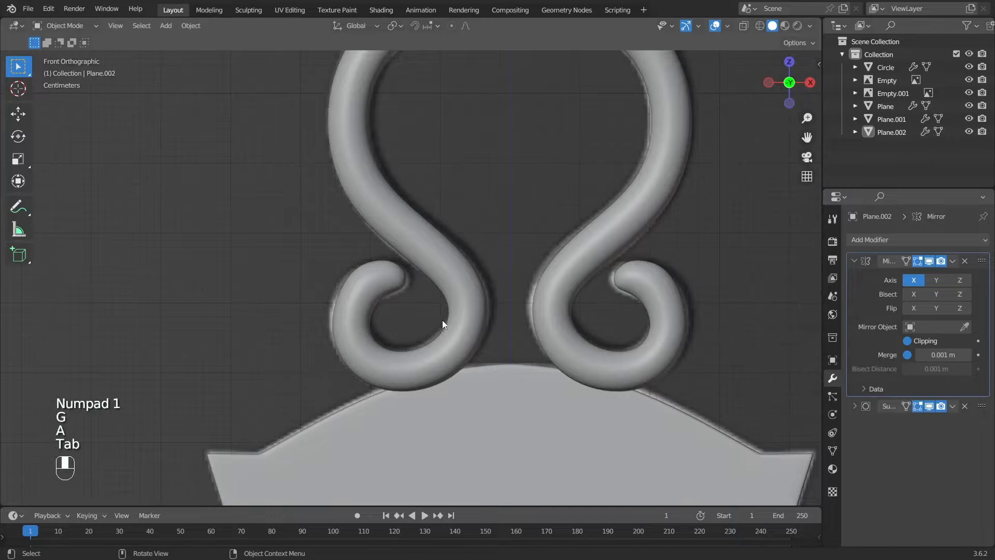
alt+middle_drag(442, 320, 510, 325)
key(KP_1)
scroll(339, 266, up, 6)
key(Tab)
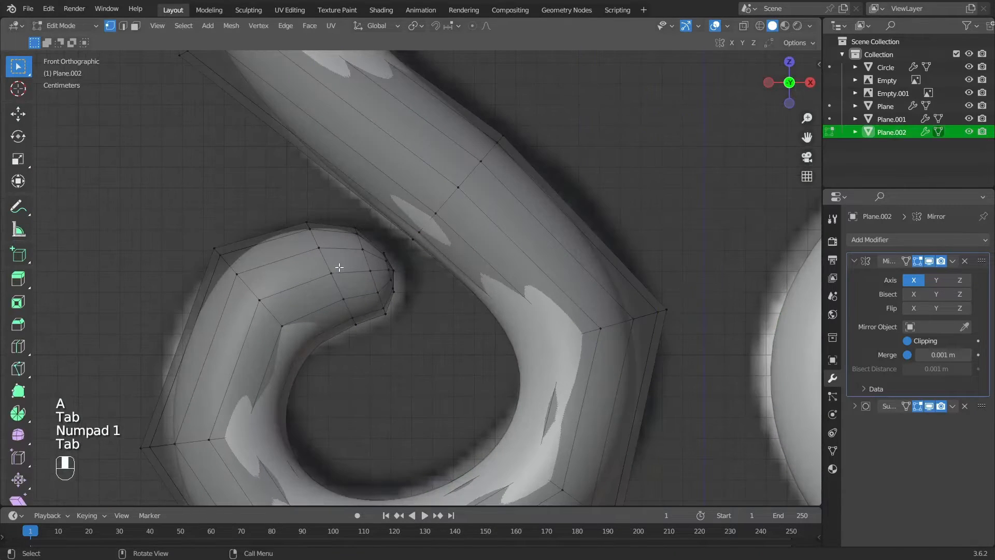
alt+shift+middle_drag(301, 309, 318, 325)
key(g)
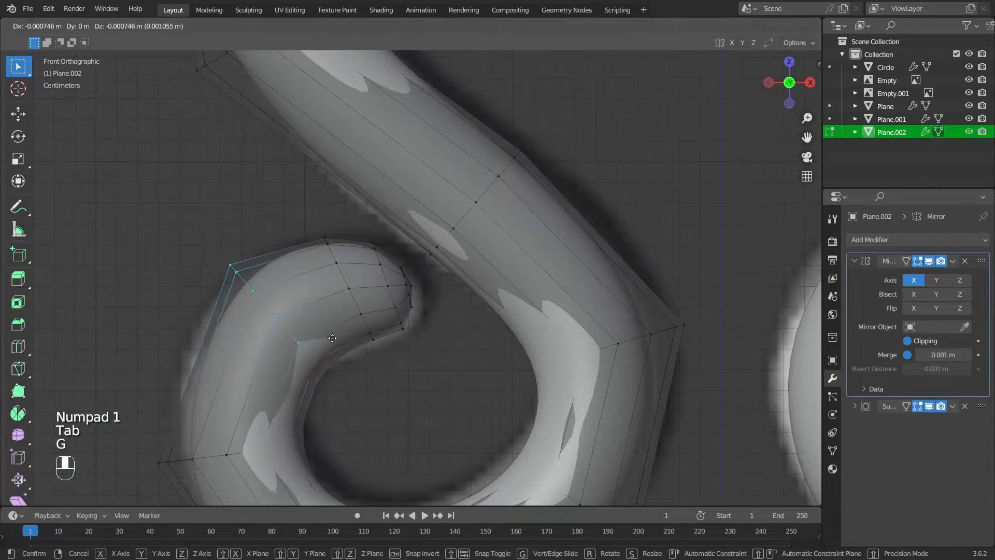
click(321, 353)
key(a)
key(Tab)
scroll(362, 340, down, 5)
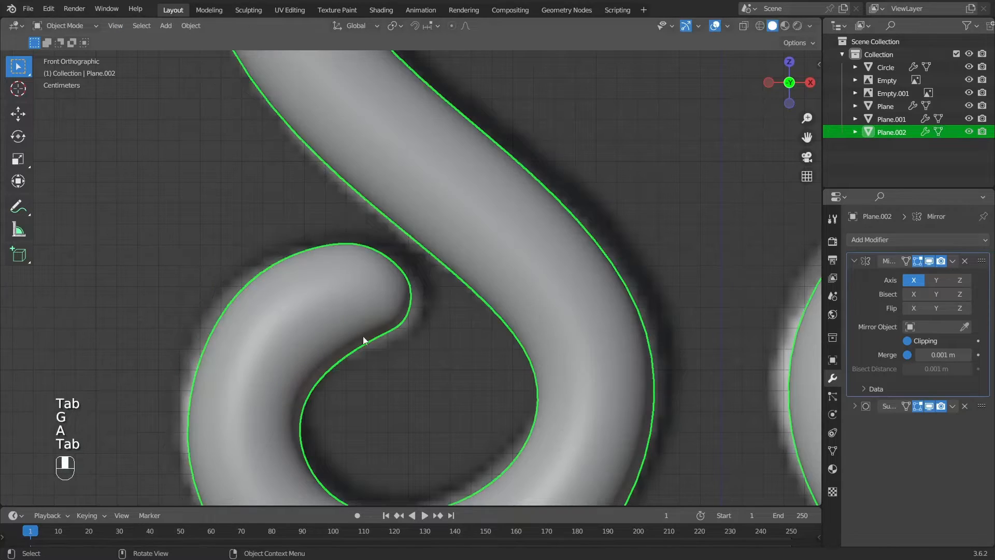
Scale the edge loop at the curl's upper outer bend to about 0.96 and move it slightly up and outward
key(Tab)
scroll(396, 325, up, 4)
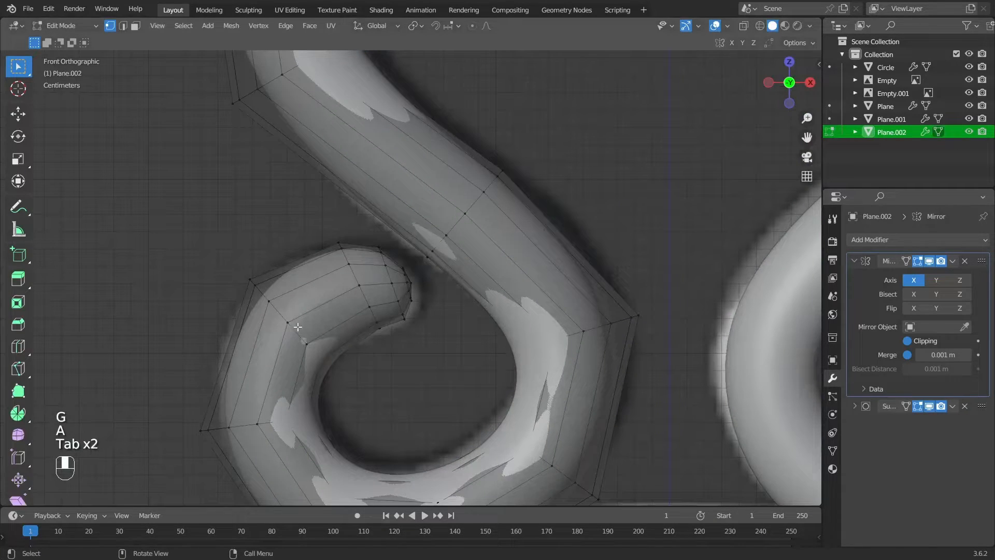
key(s)
click(459, 414)
key(g)
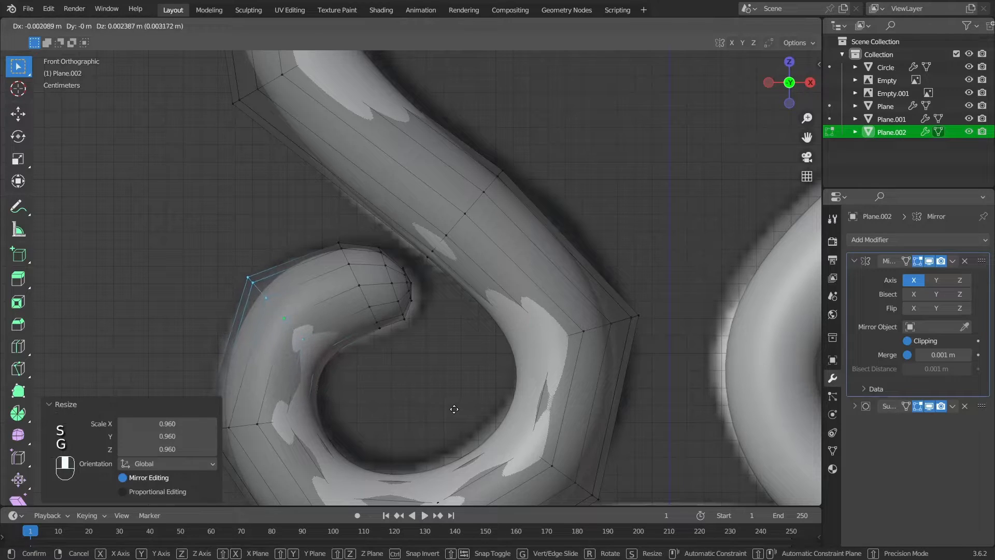
click(454, 409)
key(a)
key(Tab)
scroll(362, 271, down, 4)
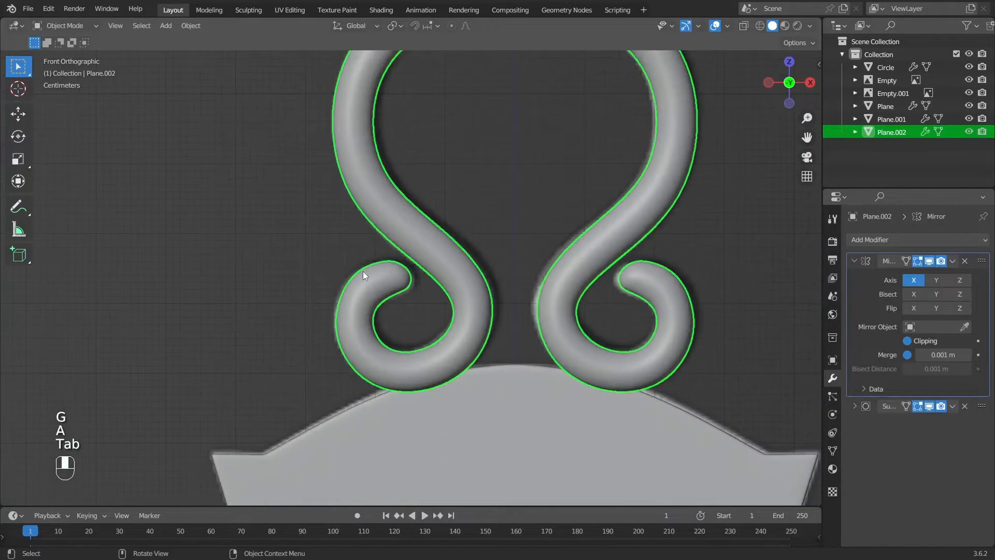
Deselect everything and check the whole handle against the reference in front view
key(alt+a)
middle_drag(363, 272, 394, 304)
scroll(394, 304, down, 5)
middle_drag(537, 254, 544, 269)
key(KP_1)
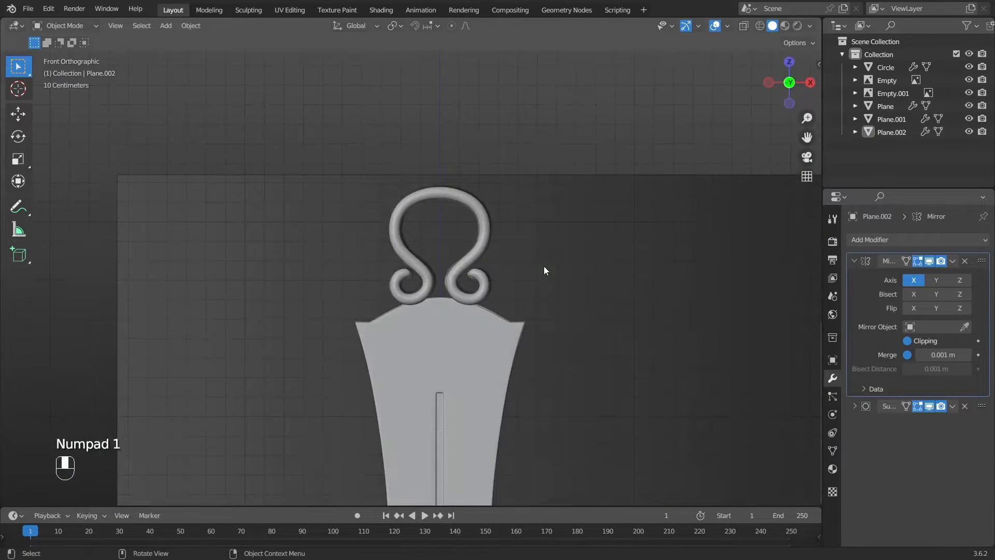
Move the whole handle mesh about 2.065 m along Y in side view to line it up with the side reference
middle_drag(527, 333, 412, 293)
click(411, 294)
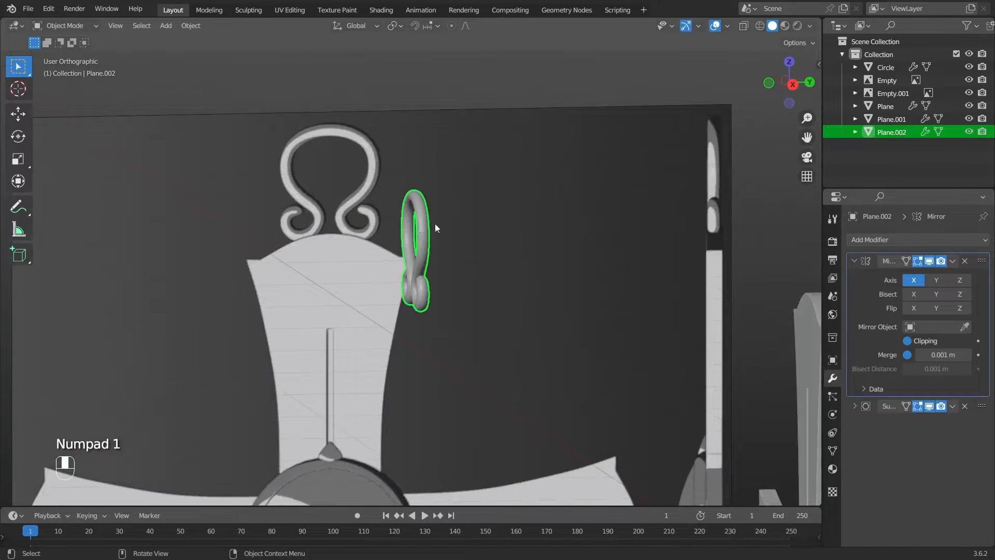
key(KP_3)
scroll(468, 226, up, 1)
alt+shift+middle_drag(538, 325, 321, 173)
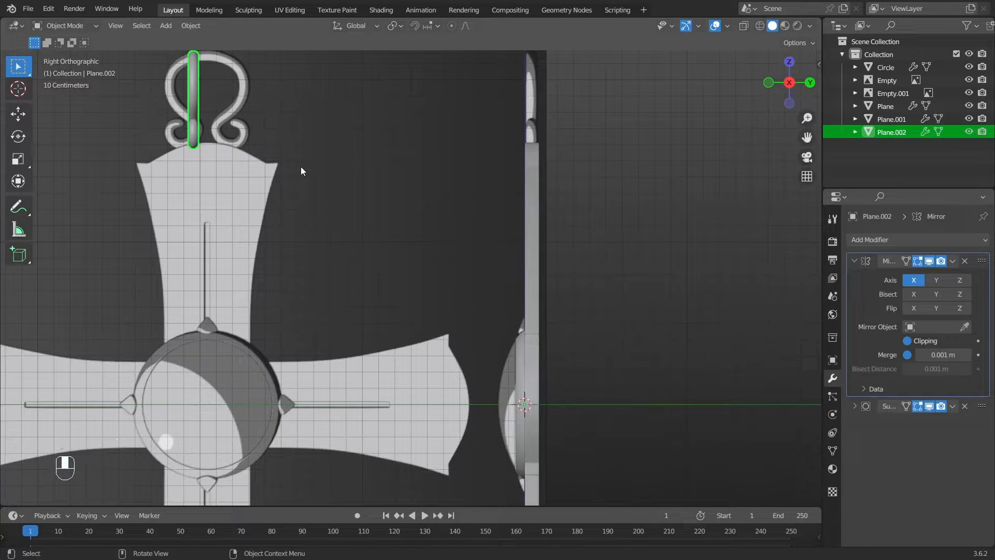
key(Tab)
alt+shift+middle_drag(291, 151, 294, 226)
key(a)
key(g)
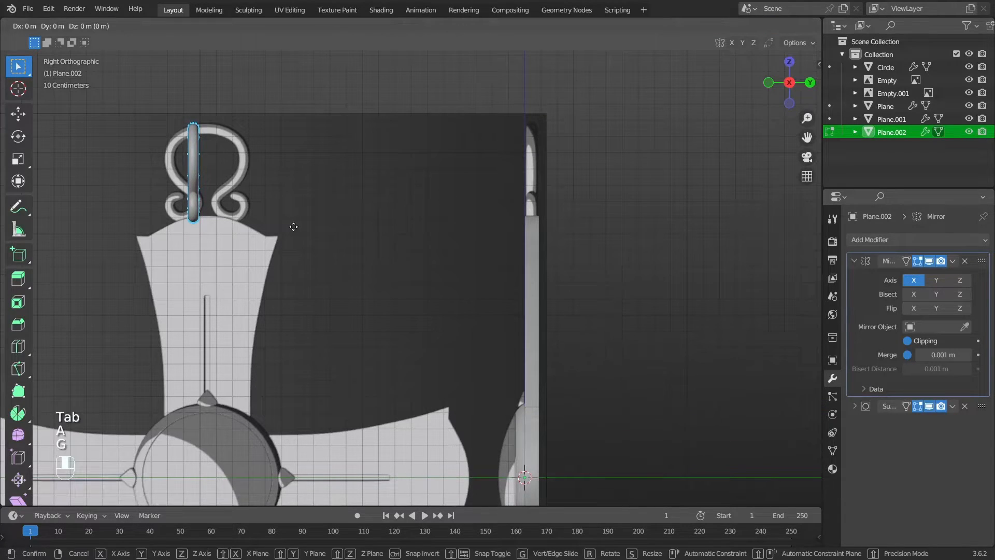
middle_click(291, 224)
click(628, 227)
alt+shift+middle_drag(629, 227, 492, 293)
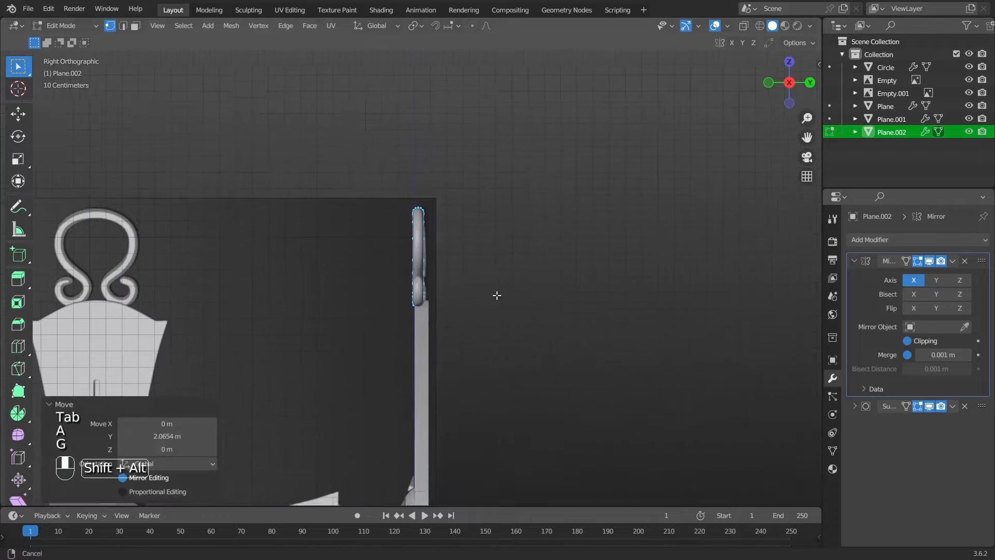
Shift the handle mesh about 0.02 m along Y to centre it on the cross's thickness and return to Object Mode
scroll(472, 358, up, 8)
key(g)
middle_click(479, 374)
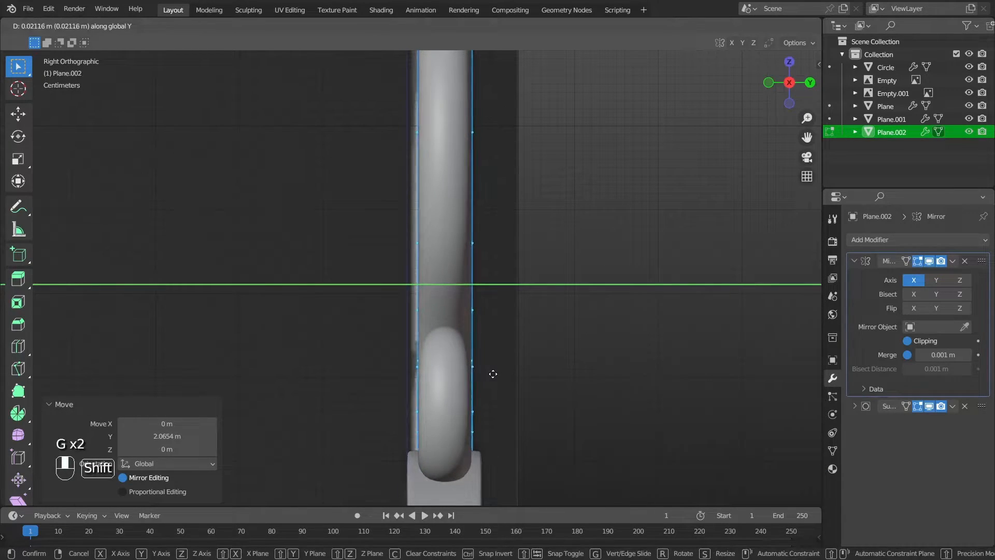
click(492, 374)
scroll(485, 361, down, 5)
key(alt+a)
middle_drag(484, 361, 290, 311)
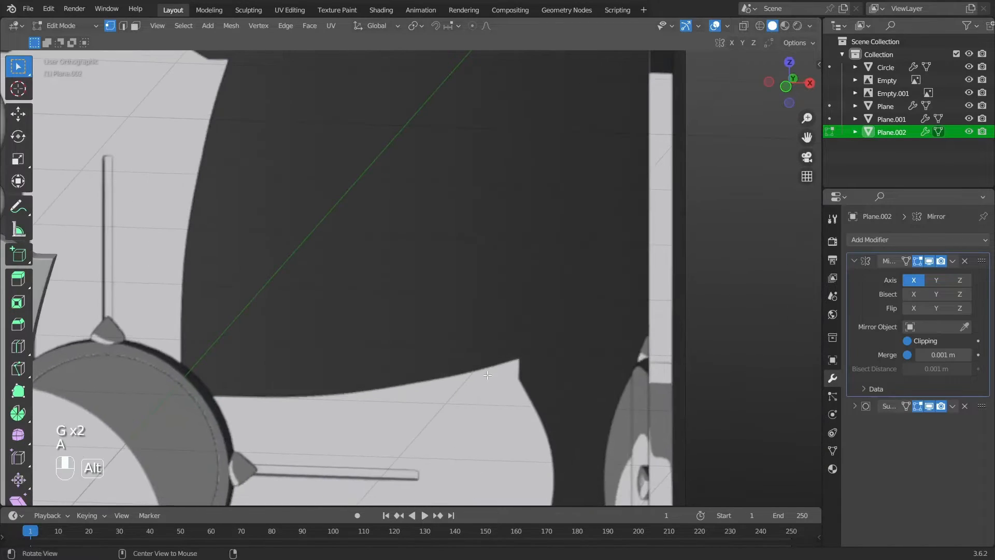
scroll(283, 308, down, 6)
key(Tab)
key(a)
Compare the centre of the cross with the reference image in front view, in wireframe and solid shading
alt+shift+drag(346, 296, 514, 294)
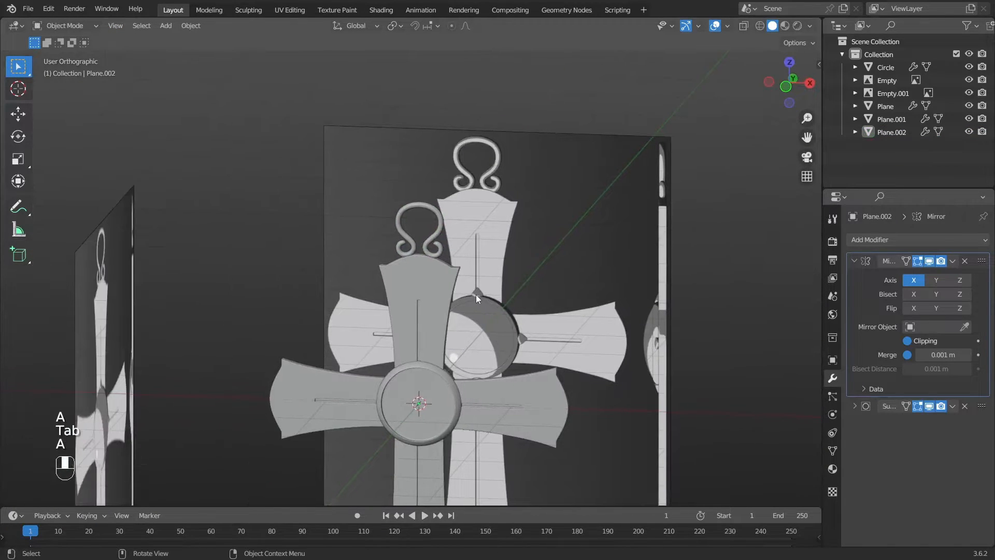
key(KP_1)
alt+shift+drag(551, 365, 569, 190)
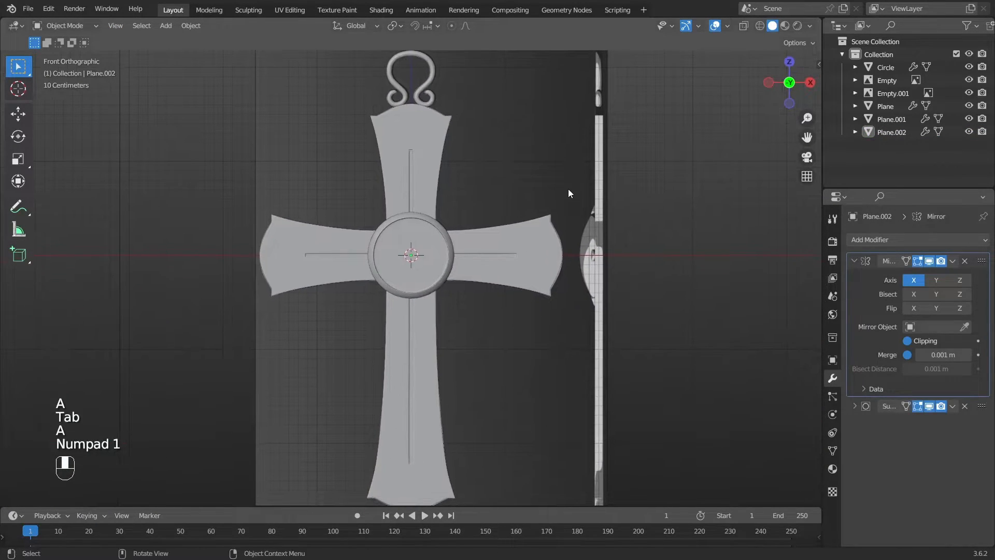
scroll(416, 260, up, 5)
key(z)
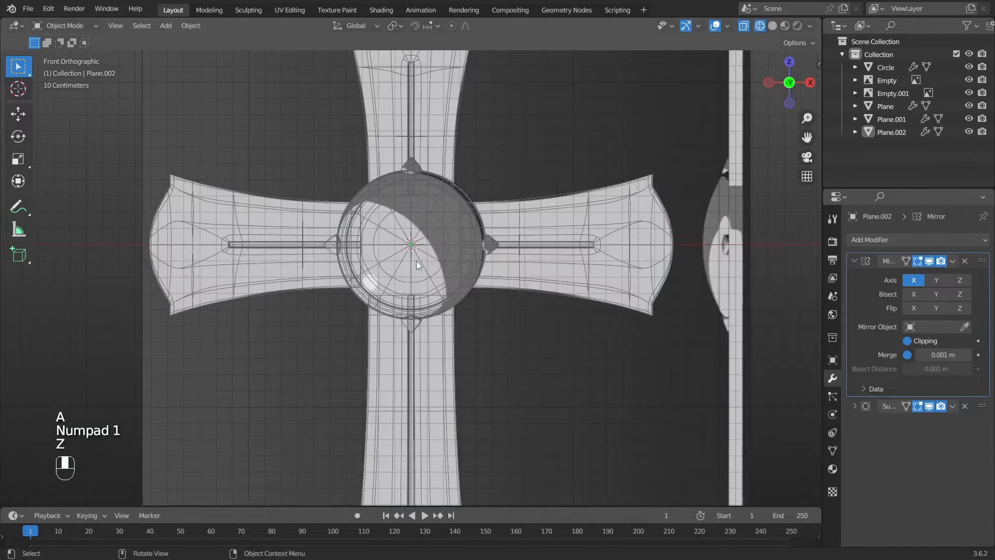
alt+shift+drag(416, 260, 489, 325)
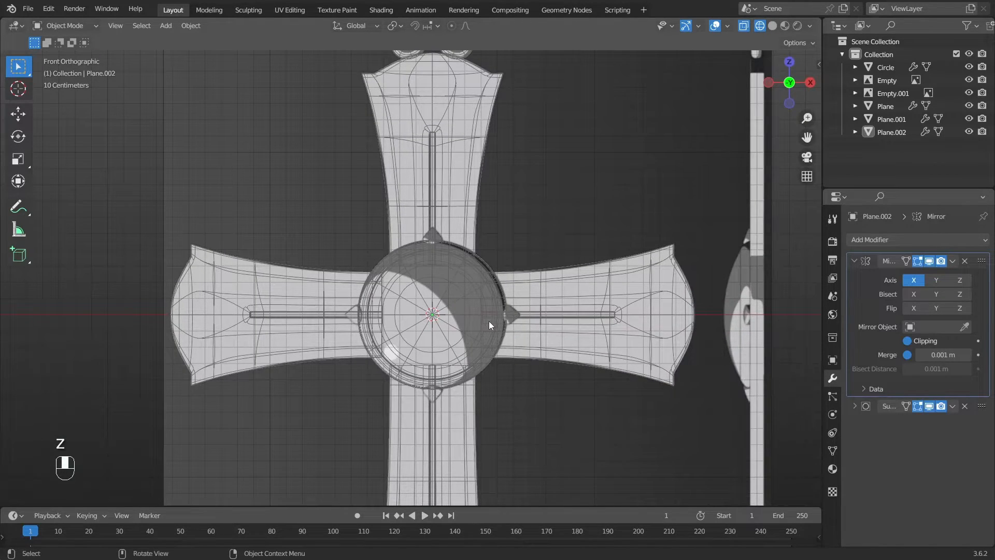
key(z)
scroll(523, 260, up, 2)
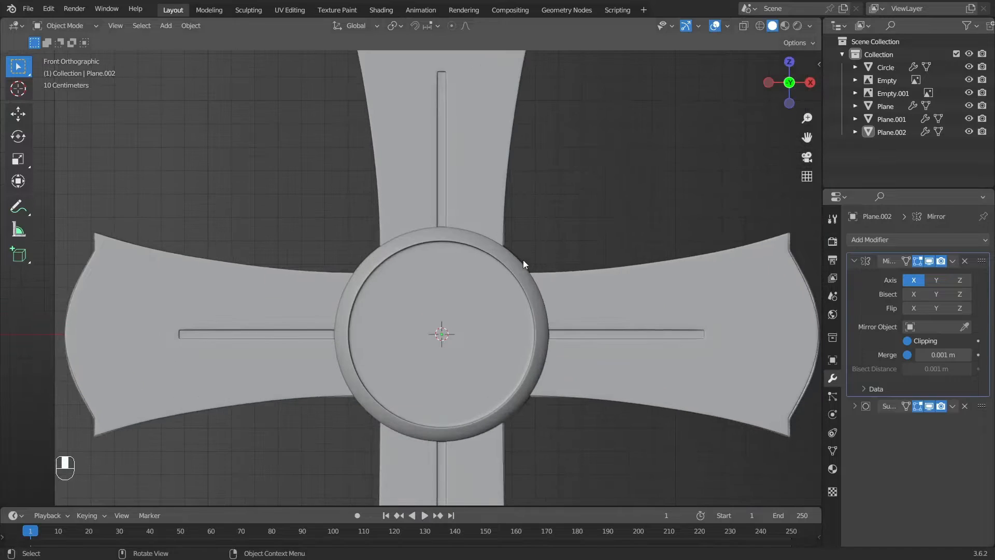
Add a UV sphere with 32 segments and 16 rings at the centre of the cross
alt+shift+drag(523, 260, 491, 223)
key(shift+a)
mouse_move(491, 223)
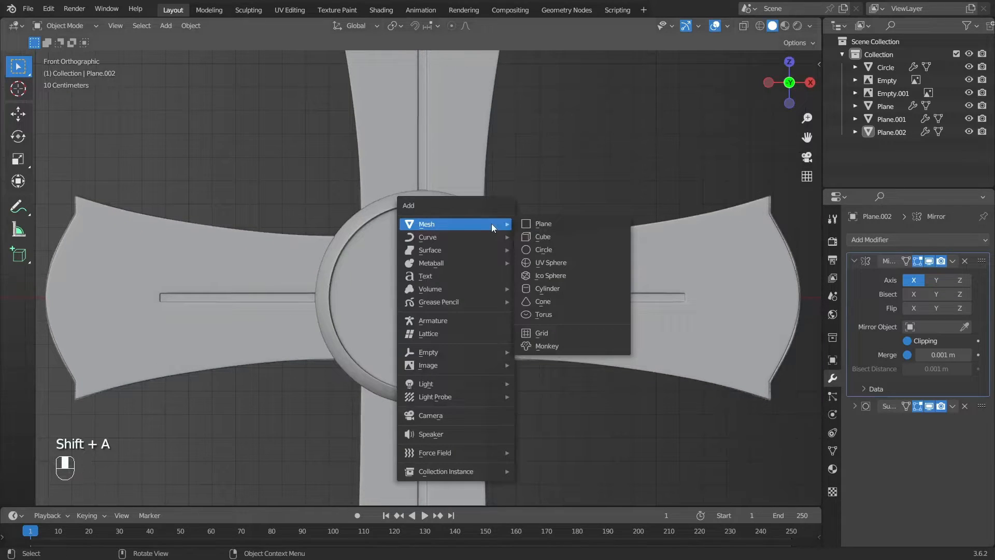
click(561, 263)
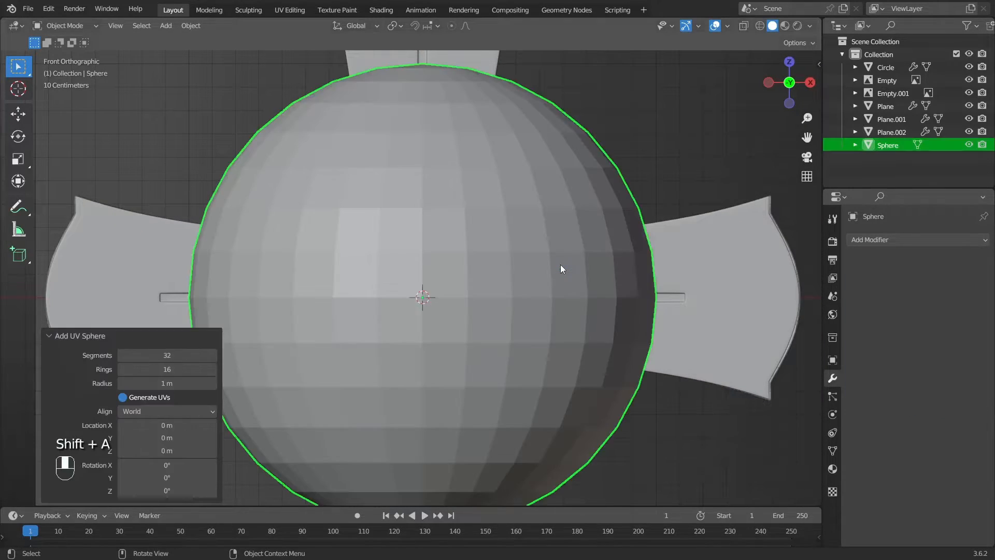
Give the sphere a Subdivision Surface modifier with 2 viewport levels and shade it smooth
scroll(560, 265, down, 3)
click(884, 236)
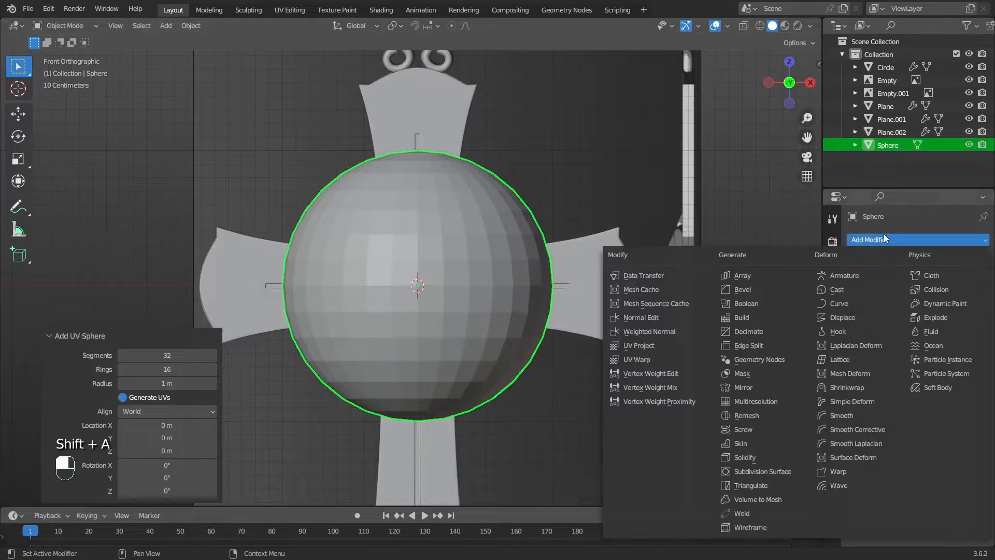
click(740, 471)
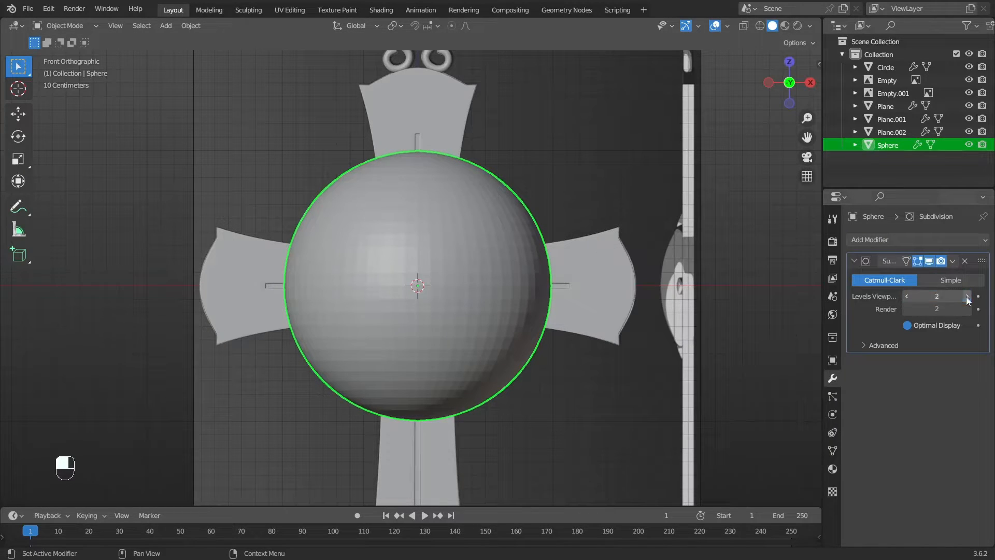
right_click(415, 196)
click(415, 197)
Scale the sphere to 0.629 and move it about 0.463 m along Y in side-view wireframe, following the reference dome
key(KP_3)
key(z)
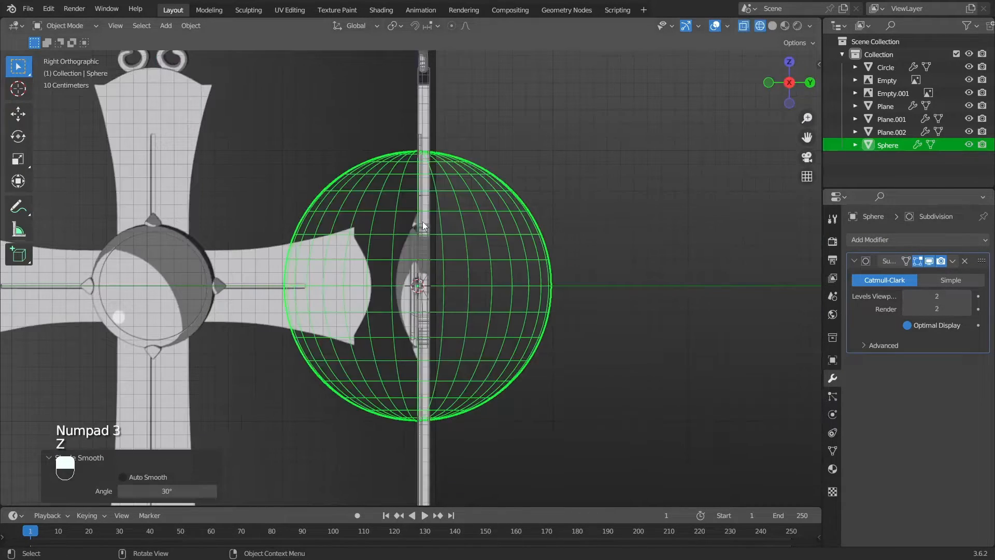
scroll(530, 294, up, 3)
key(s)
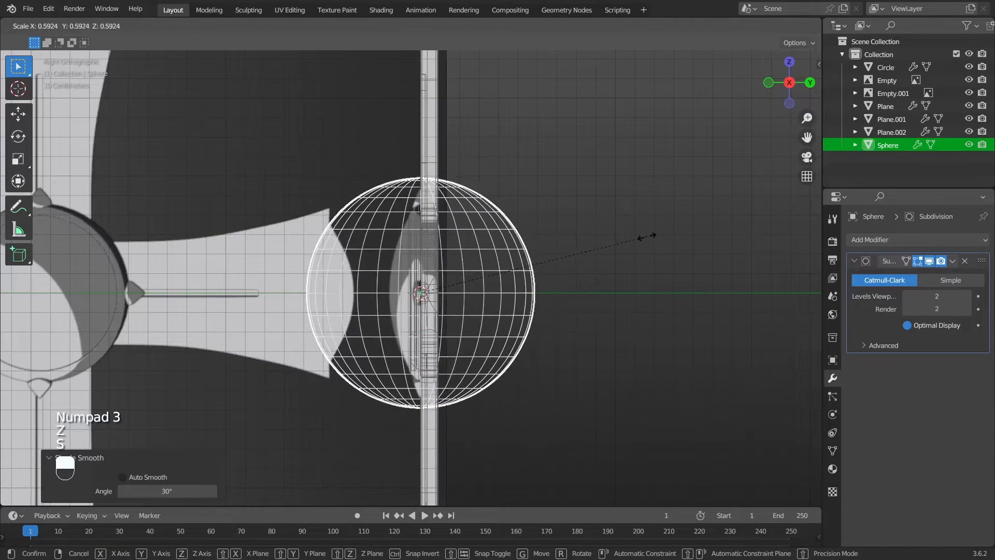
click(658, 223)
key(g)
key(y)
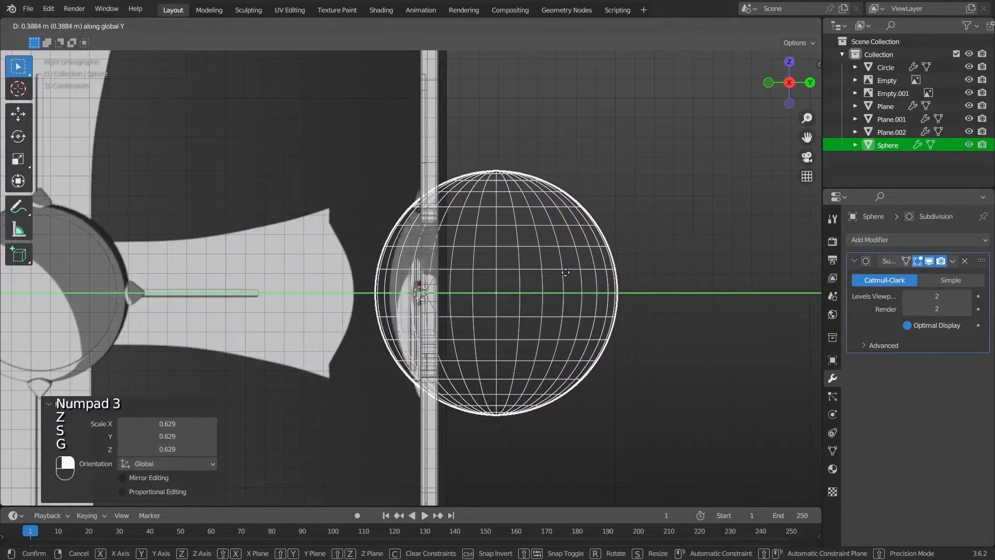
click(580, 271)
scroll(674, 171, up, 2)
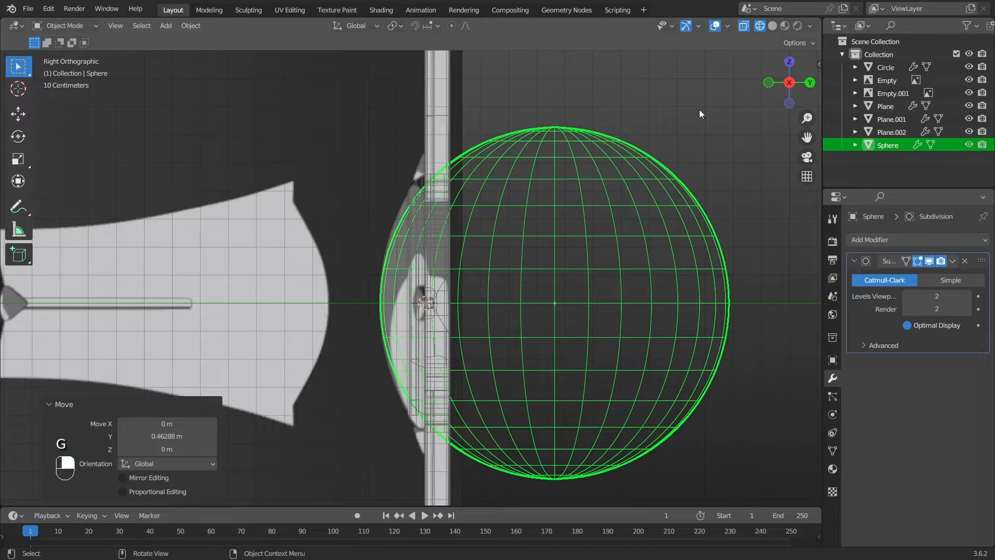
Enlarge the sphere by 1.165 and move it about 0.107 m along Y towards the reference dome's curvature
key(s)
click(596, 182)
key(g)
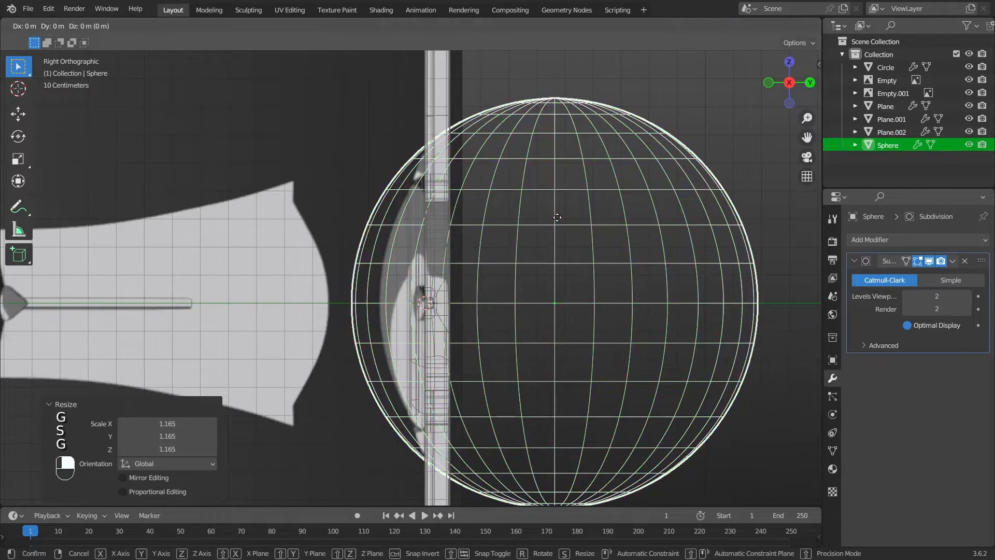
key(y)
right_click(588, 214)
Enlarge the sphere by 1.12 and move it about 0.085 m along Y to fit the reference dome's profile
key(s)
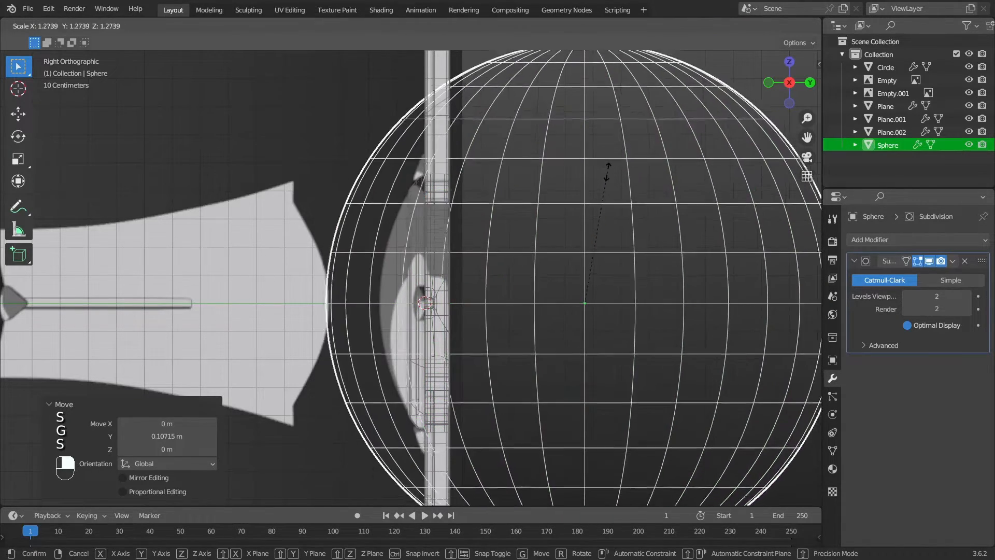
click(502, 253)
key(g)
key(y)
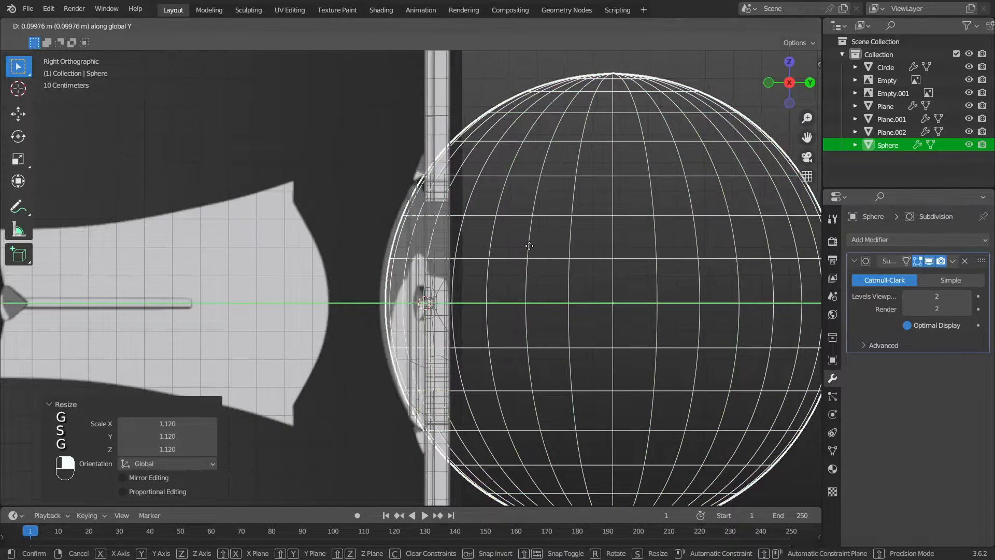
click(525, 245)
Nudge the sphere about 0.004 m along negative Y in solid shading so it fits the central ring, and deselect it
key(z)
alt+shift+drag(477, 266, 537, 244)
scroll(452, 231, up, 2)
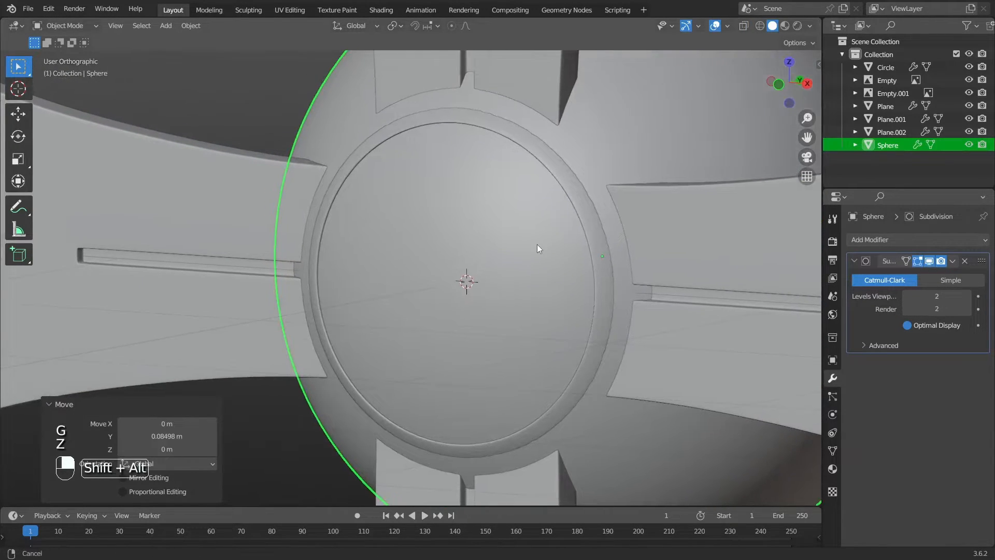
key(g)
key(y)
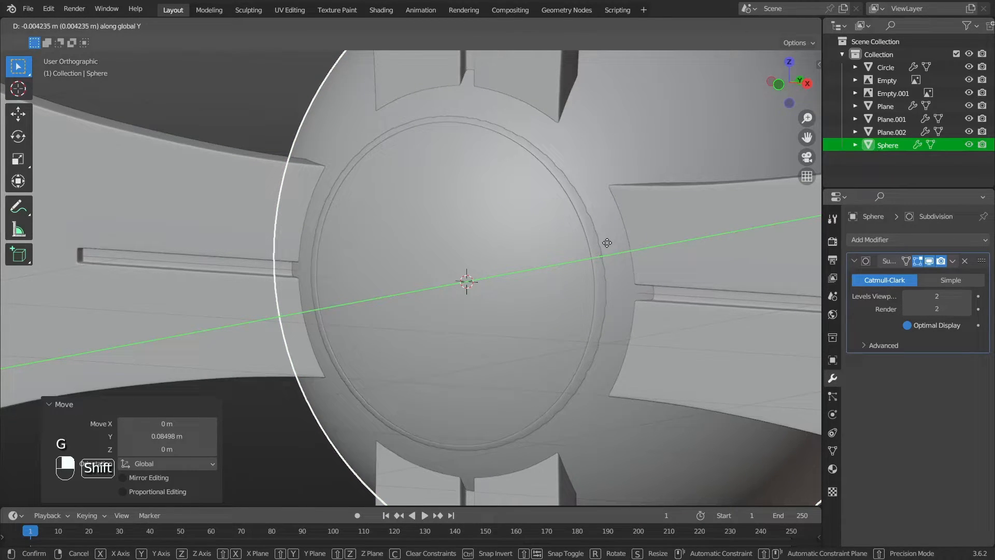
click(608, 243)
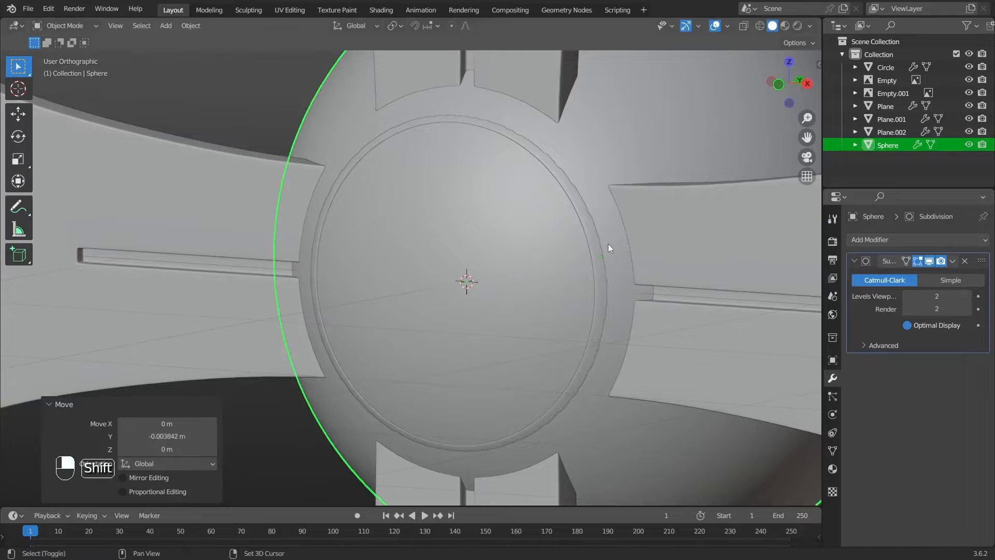
alt+drag(607, 243, 503, 250)
key(alt+a)
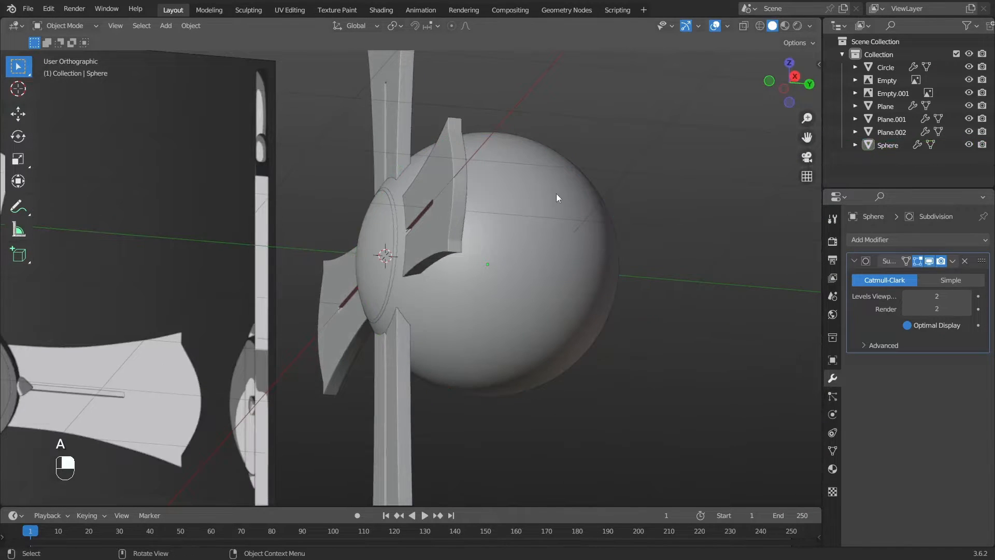
Add a mesh circle with 24 vertices at the centre of the cross in front view
click(555, 194)
alt+drag(556, 195, 680, 310)
key(KP_1)
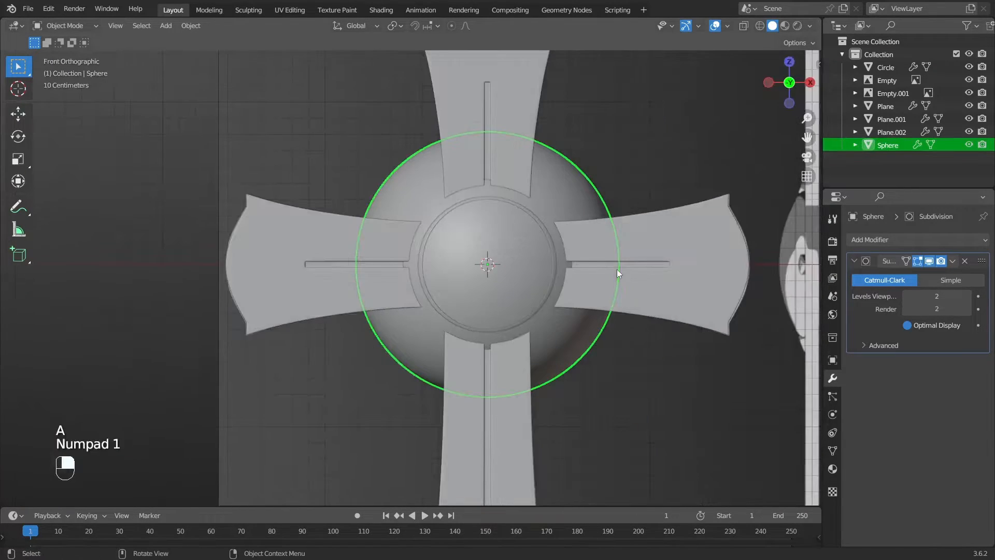
scroll(616, 269, up, 4)
alt+shift+drag(512, 196, 451, 225)
key(shift+a)
mouse_move(451, 224)
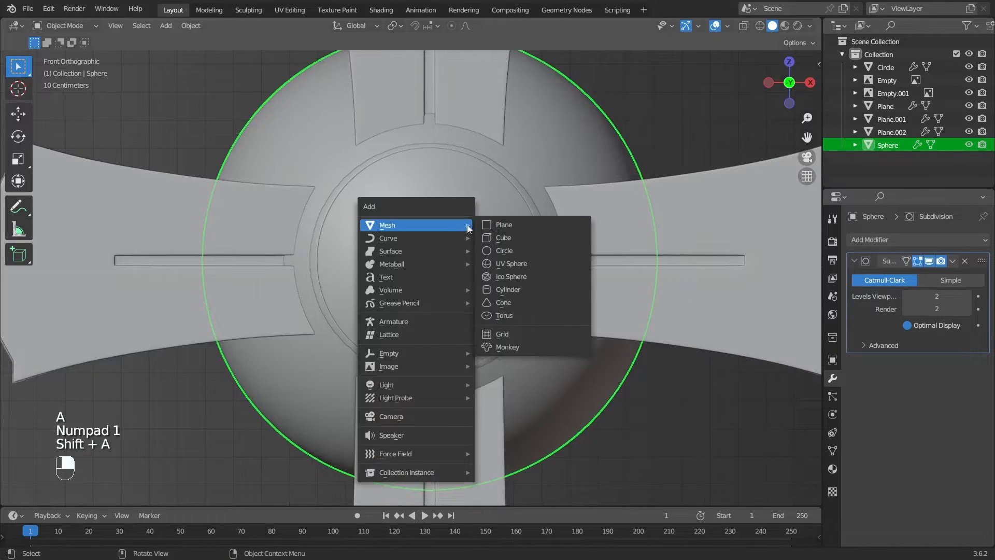
click(523, 252)
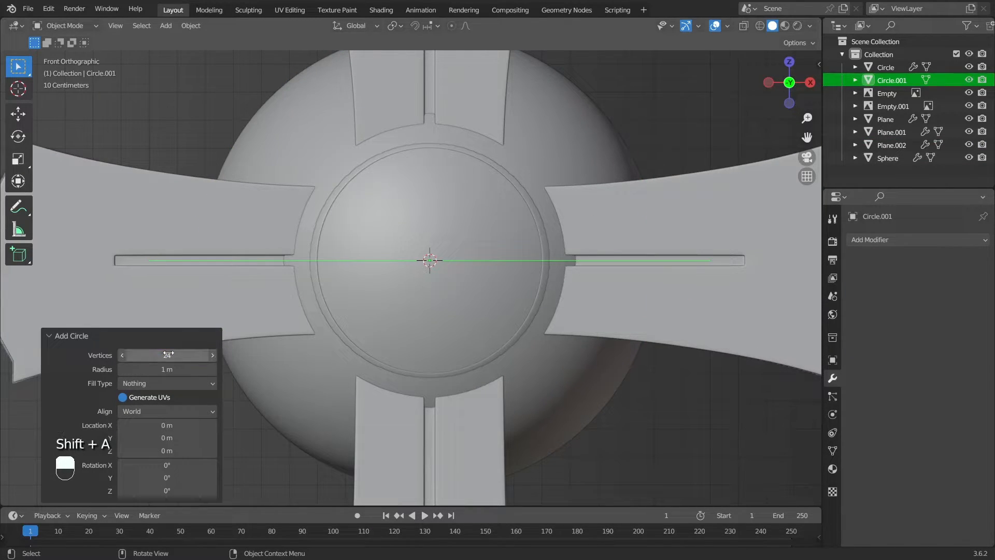
Rotate the circle 90° about X and scale it down to the size of the dome's rim
key(r)
key(x)
key(9)
key(0)
key(Return)
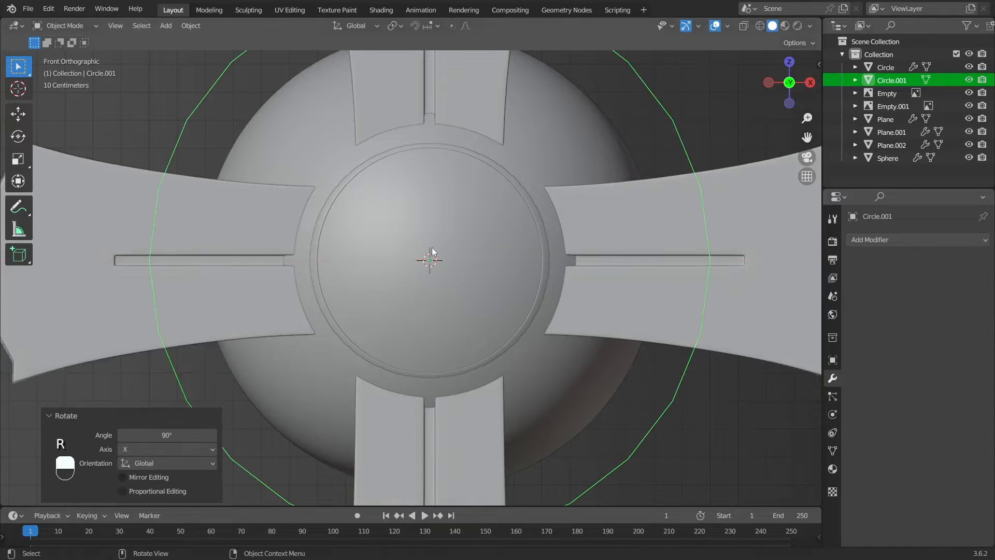
scroll(432, 244, down, 2)
key(s)
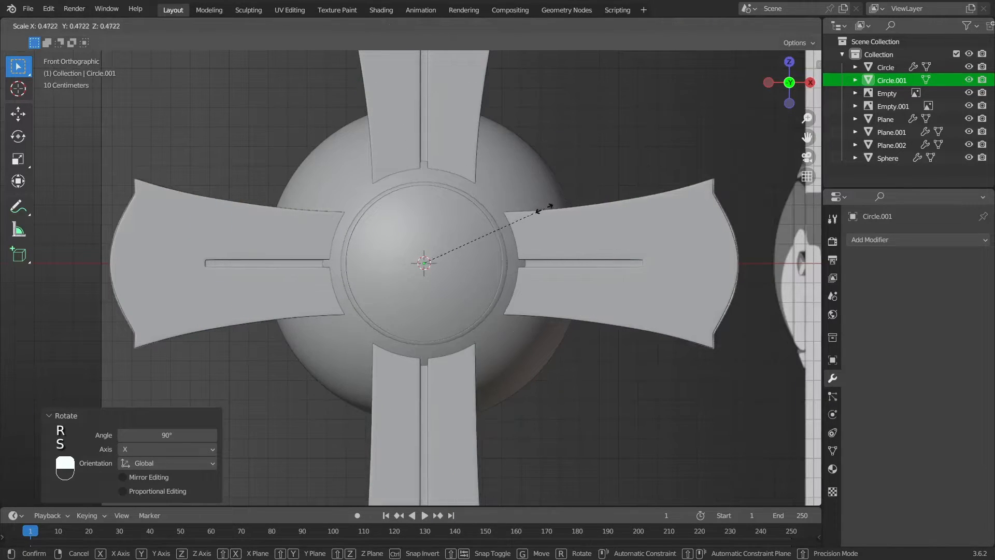
click(533, 213)
Move the circle about 0.119 m along negative Y towards the front of the dome
key(z)
middle_drag(549, 246, 479, 278)
key(g)
click(474, 267)
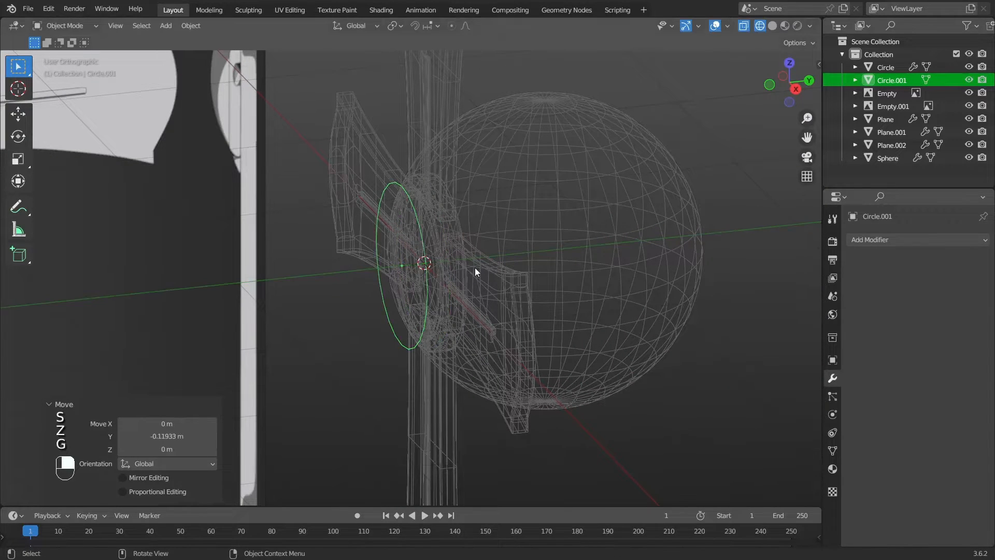
Move the circle about 0.062 m along negative Y so it sits just in front of the dome
key(KP_3)
key(z)
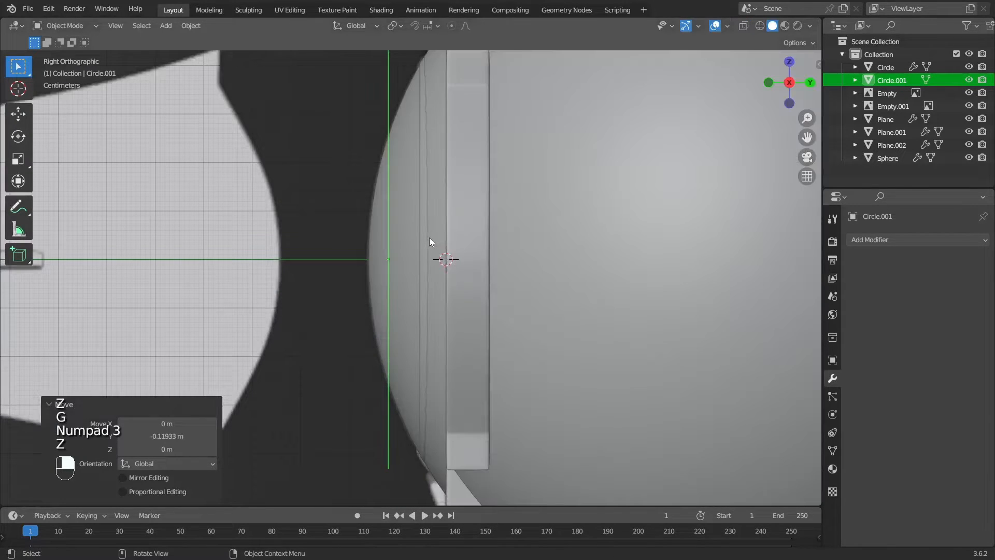
mouse_move(435, 254)
middle_down()
mouse_move(474, 270)
mouse_move(446, 272)
middle_up()
key(KP_3)
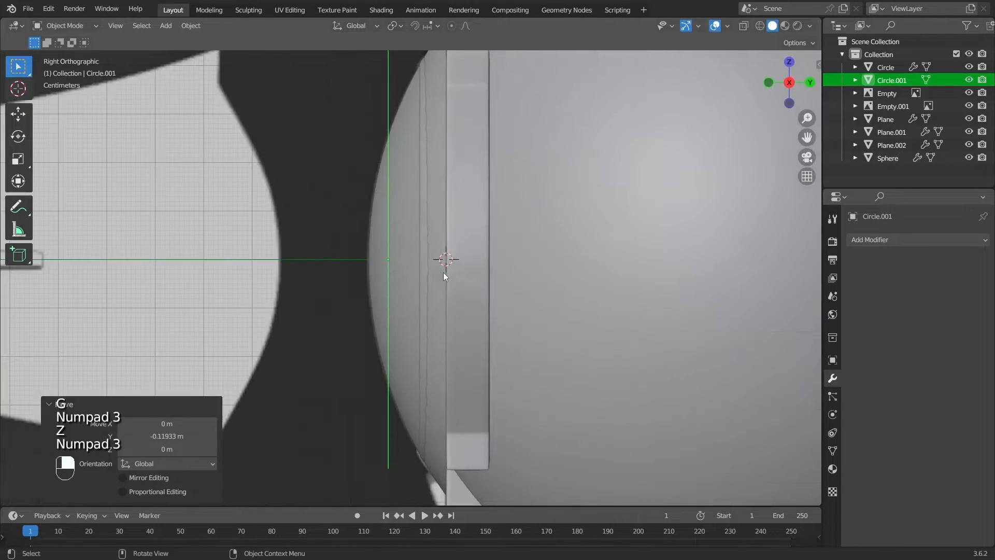
key(g)
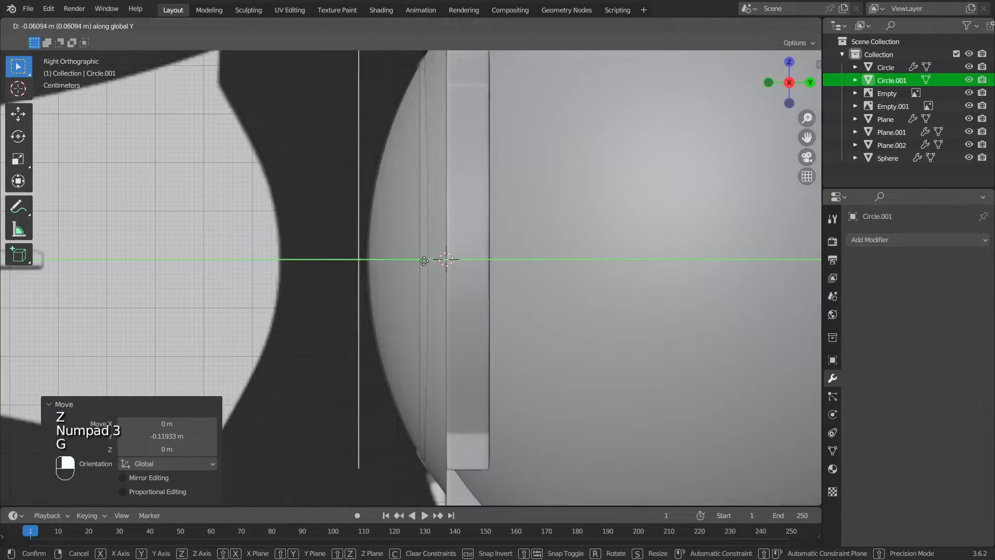
click(424, 260)
Scale the circle to about 0.93 in front view so it fits just inside the central ring
key(KP_1)
shift+middle_drag(571, 203, 639, 197)
key(s)
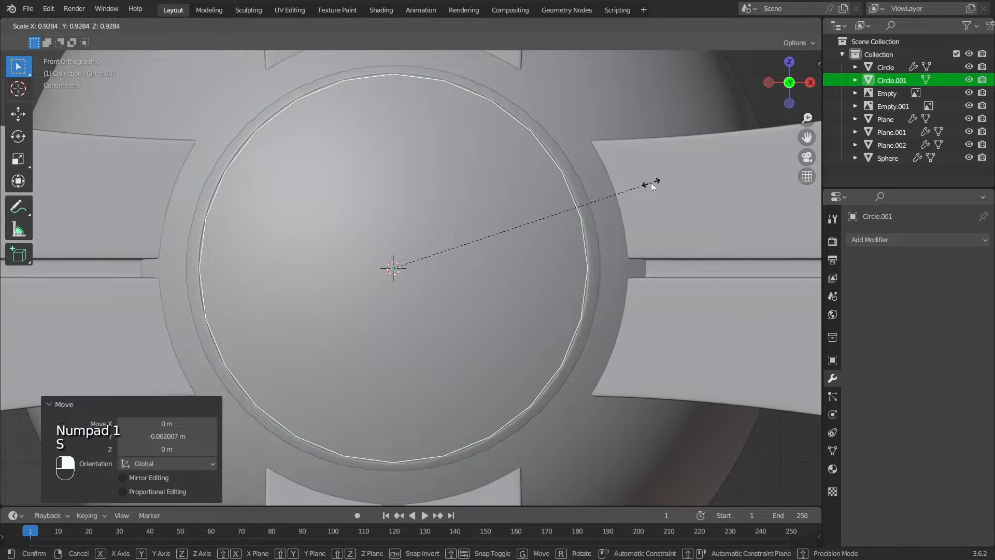
click(651, 186)
Extrude the circle's edge loop inward and merge the new vertices at the centre to form a filled disc
key(Tab)
scroll(644, 182, up, 3)
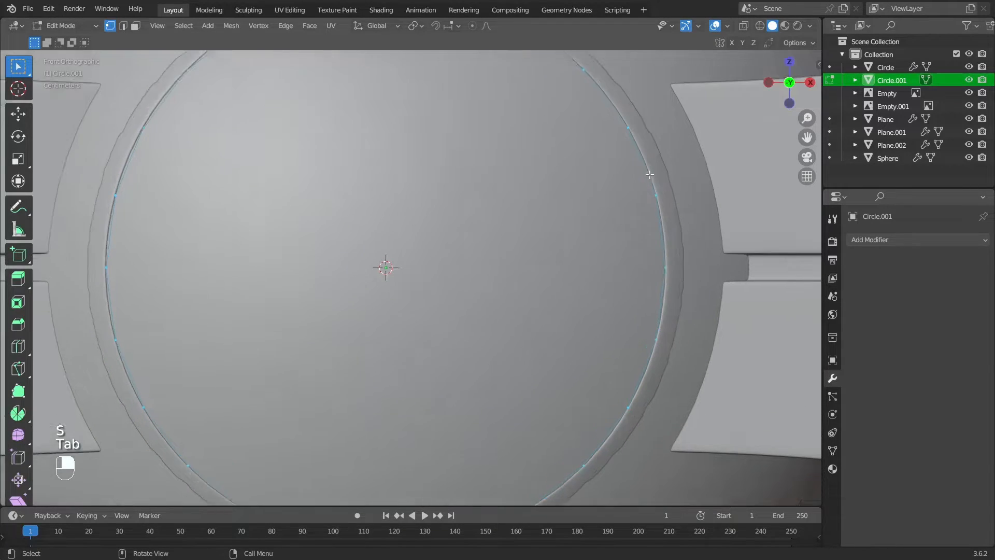
scroll(690, 122, down, 2)
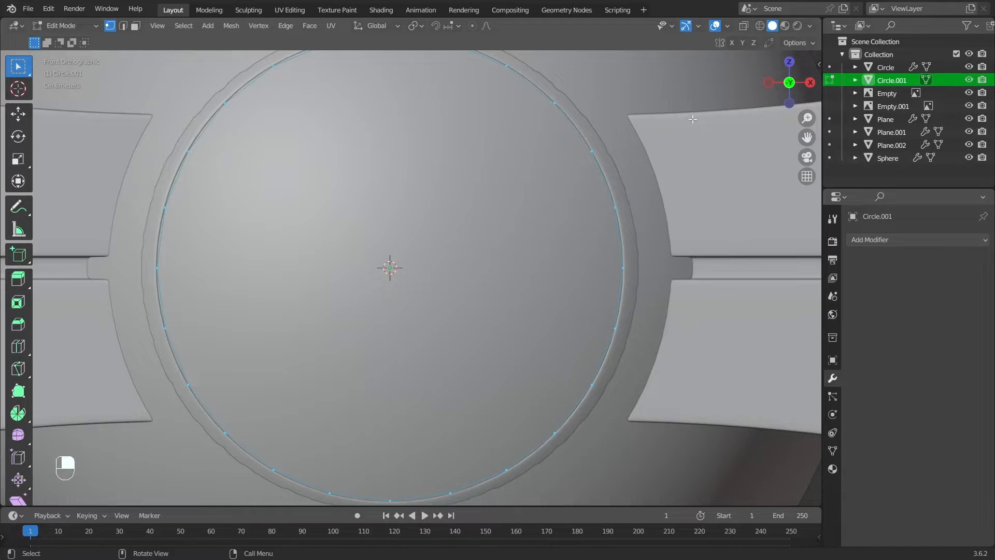
key(e)
key(s)
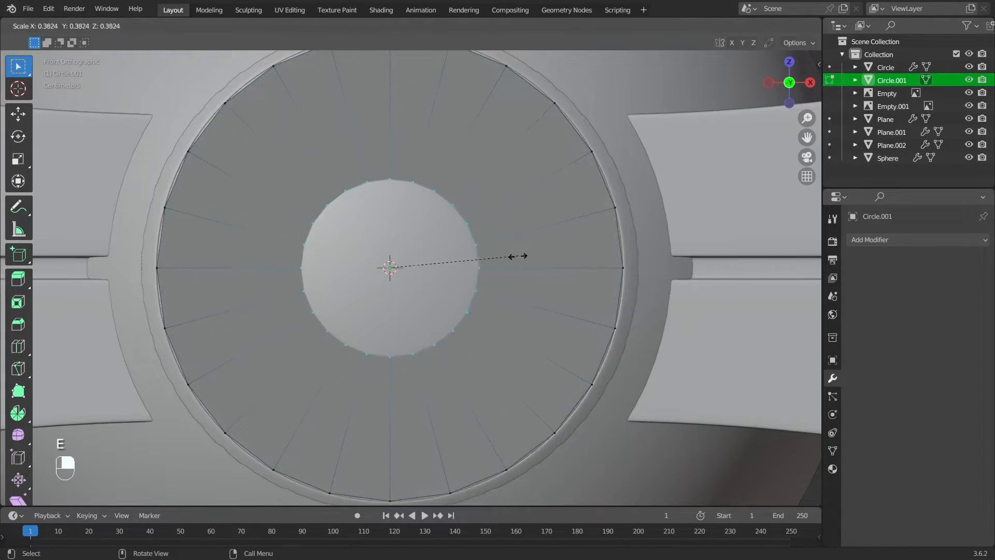
click(410, 270)
key(m)
click(411, 271)
Bevel the disc's centre vertex with a width of about 0.0066 m and one segment
scroll(409, 272, up, 4)
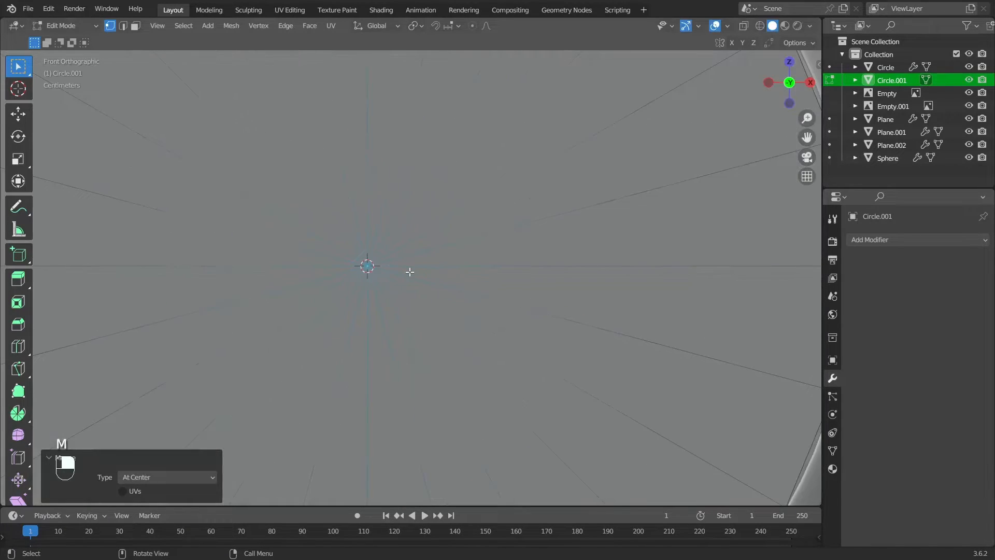
scroll(410, 272, up, 2)
key(ctrl+shift+b)
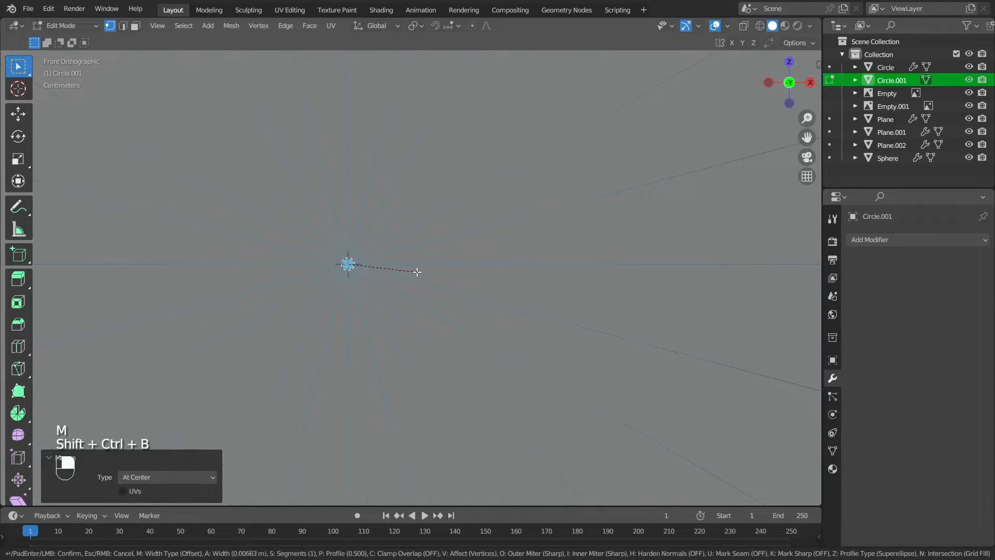
click(417, 272)
alt+shift+drag(361, 274, 504, 275)
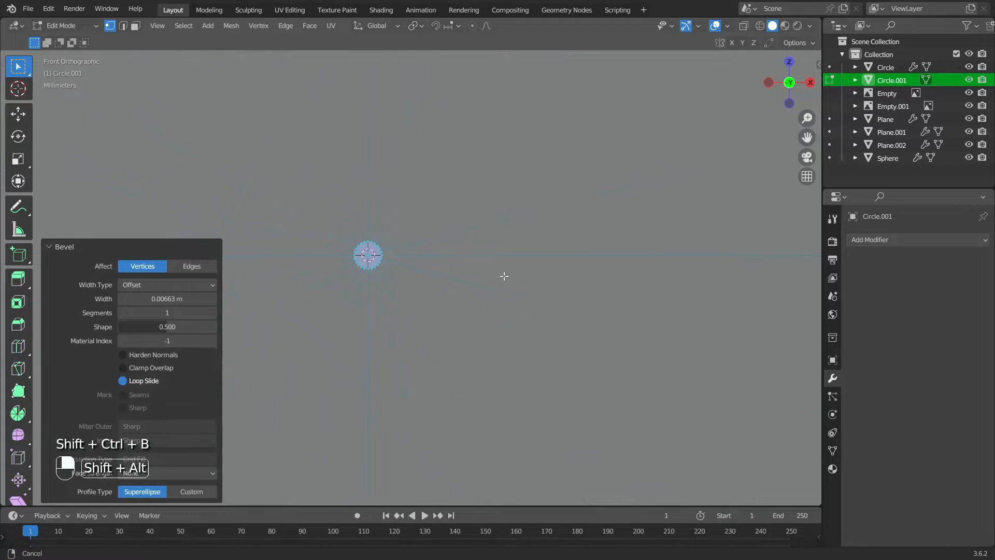
Add nine evenly spaced concentric loop cuts between the disc's centre and its rim, without sliding them
scroll(499, 267, down, 15)
scroll(467, 235, up, 2)
key(ctrl+r)
scroll(466, 218, up, 8)
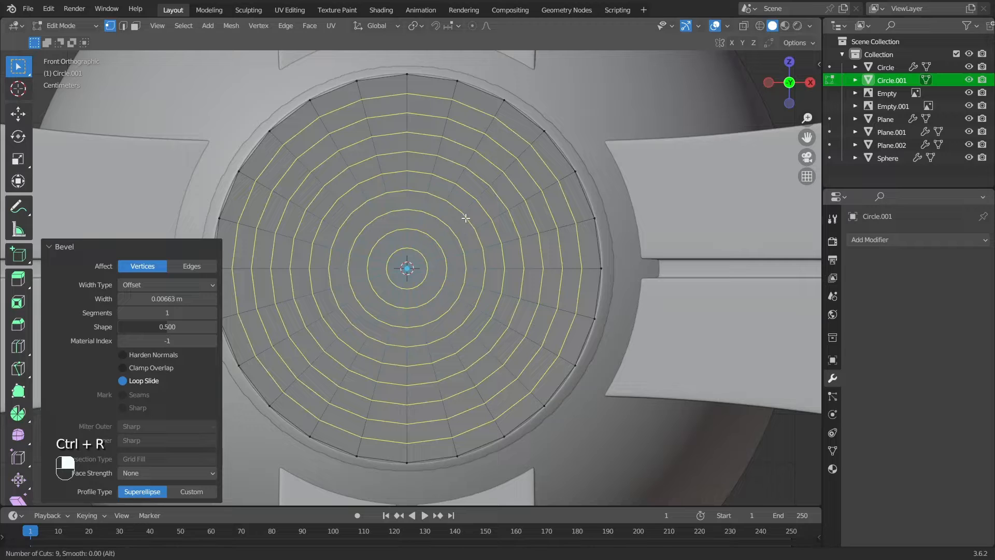
click(466, 218)
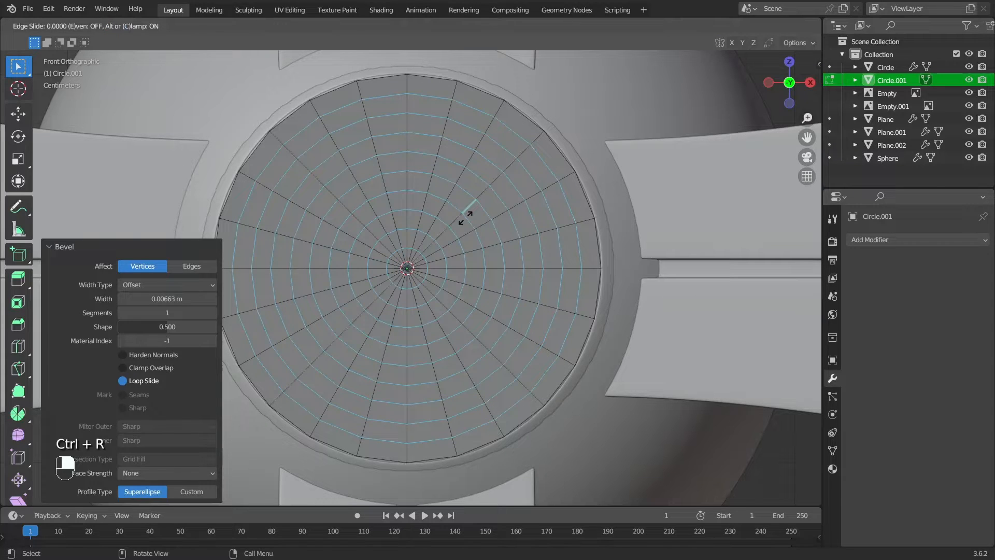
right_click(465, 218)
Add a Subdivision Surface modifier to the disc with three viewport and three render levels
key(a)
alt+drag(511, 291, 407, 295)
key(Tab)
scroll(406, 295, down, 3)
alt+drag(496, 246, 588, 267)
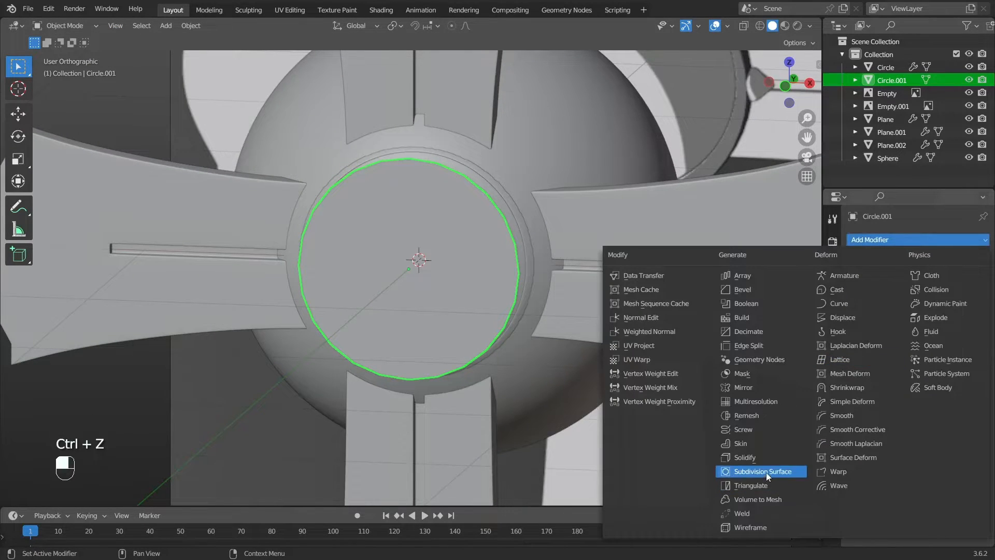
click(766, 471)
click(968, 296)
click(968, 296)
click(967, 308)
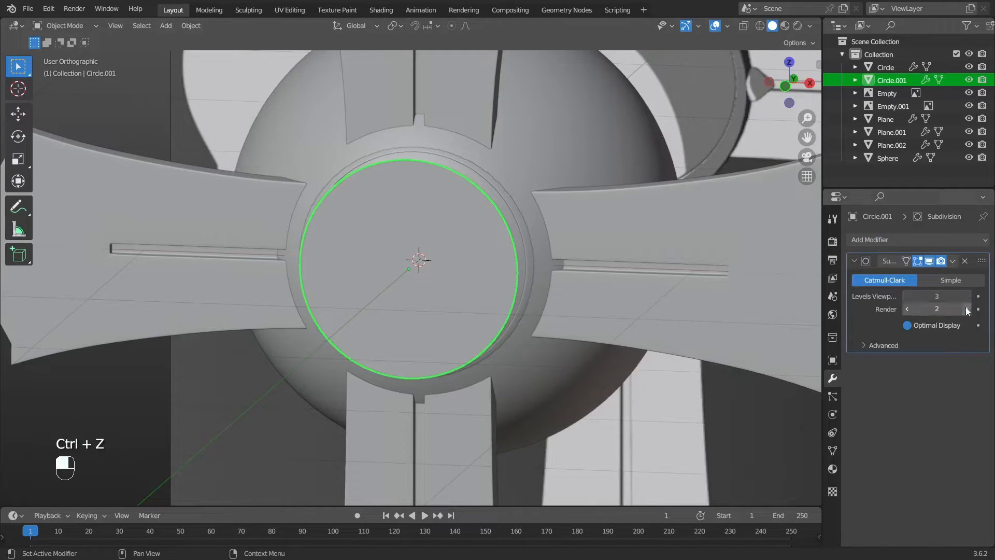
Scale the whole disc mesh up by about 1.009 in front view to meet the ring's inner edge, and return to Object Mode
key(KP_1)
scroll(603, 207, up, 1)
key(Tab)
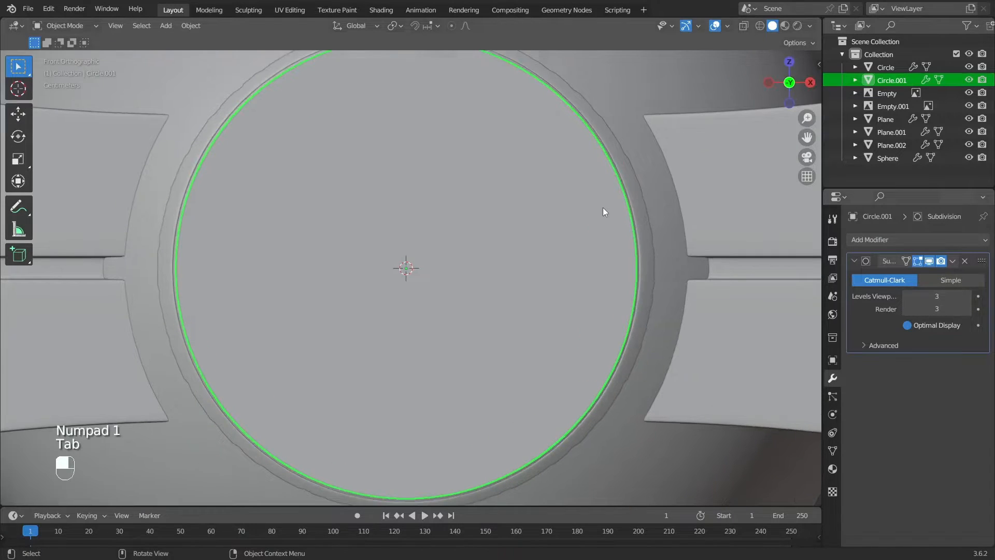
key(a)
scroll(632, 159, up, 4)
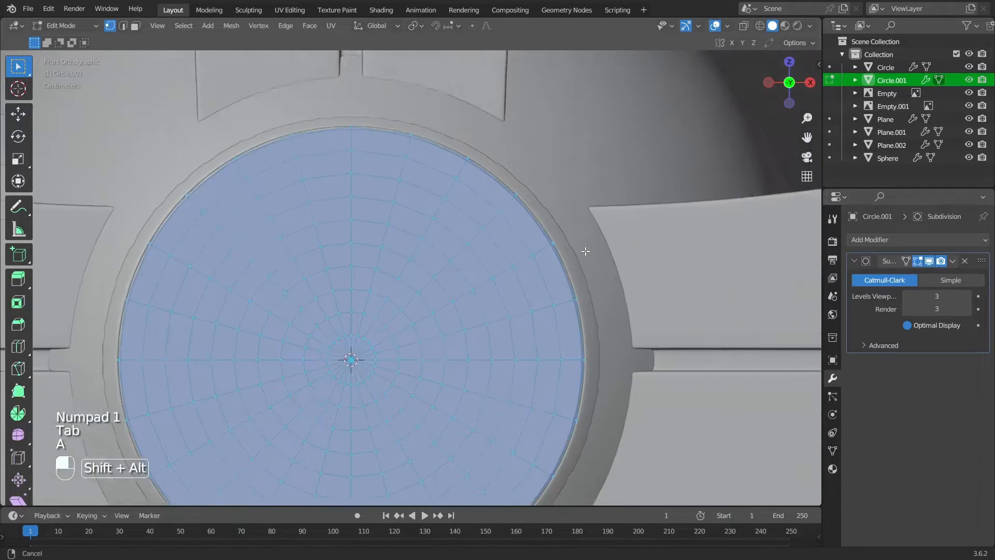
key(s)
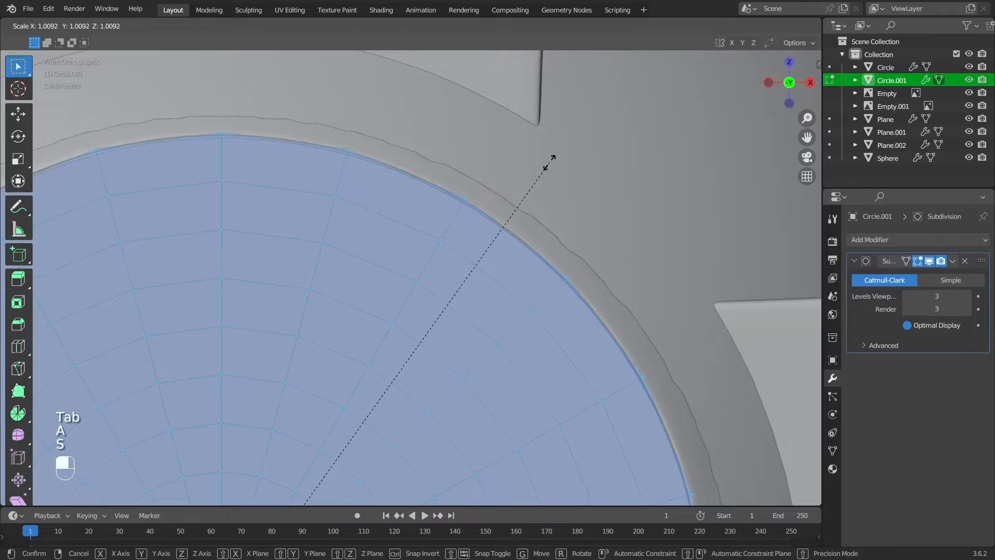
click(550, 160)
scroll(550, 160, down, 5)
key(ctrl+z)
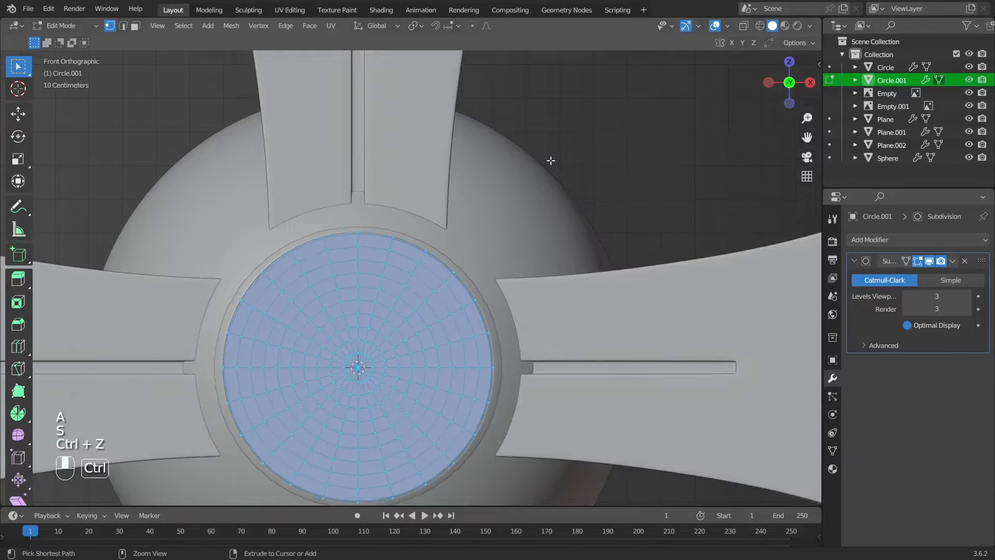
key(ctrl+shift+z)
key(a)
alt+drag(550, 161, 534, 313)
key(Tab)
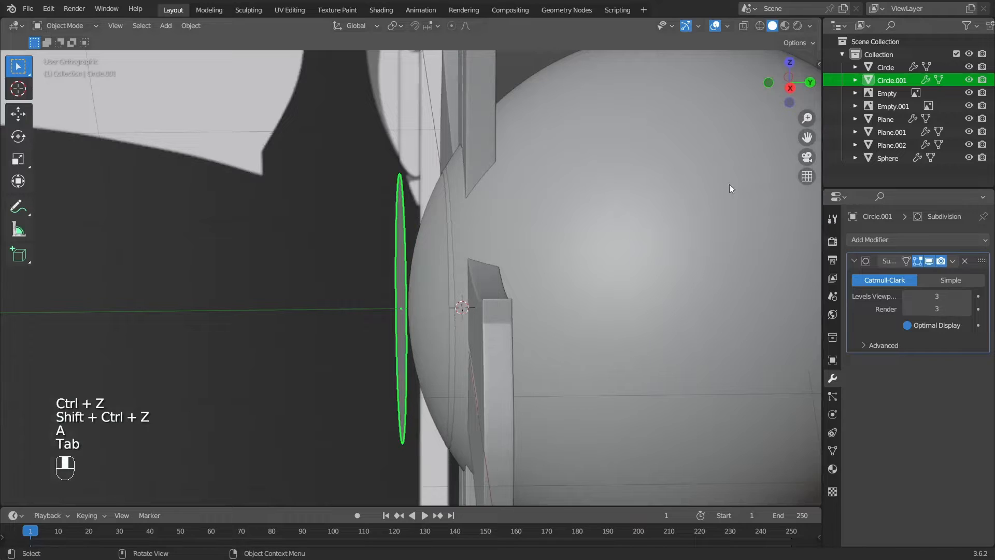
Add a Shrinkwrap modifier to the disc with the large sphere as its target
alt+drag(724, 182, 687, 269)
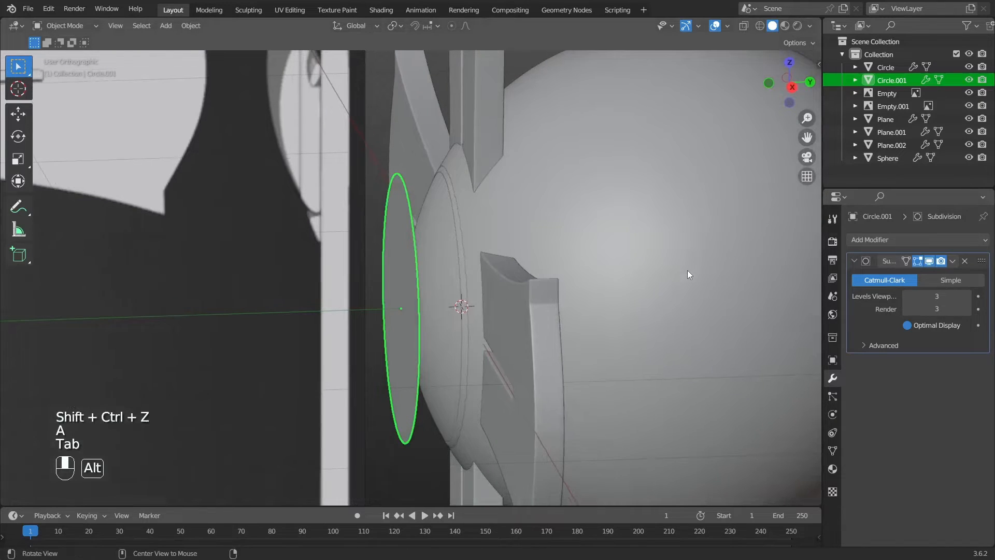
click(853, 239)
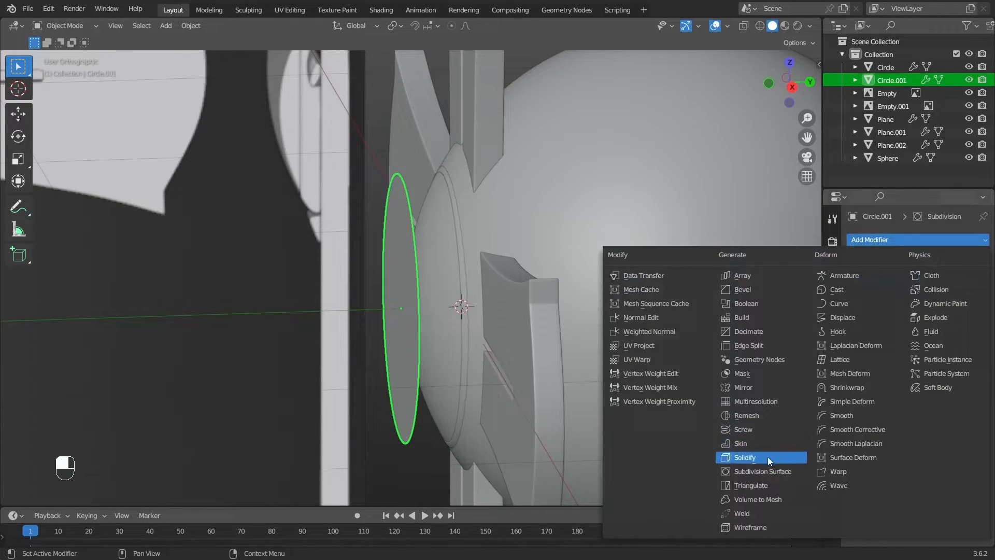
click(846, 389)
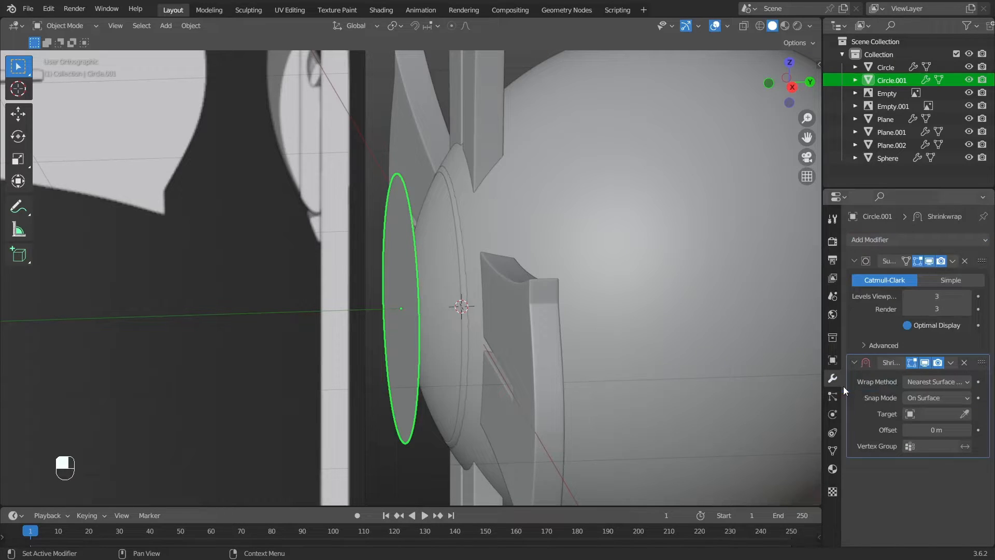
click(966, 414)
click(694, 143)
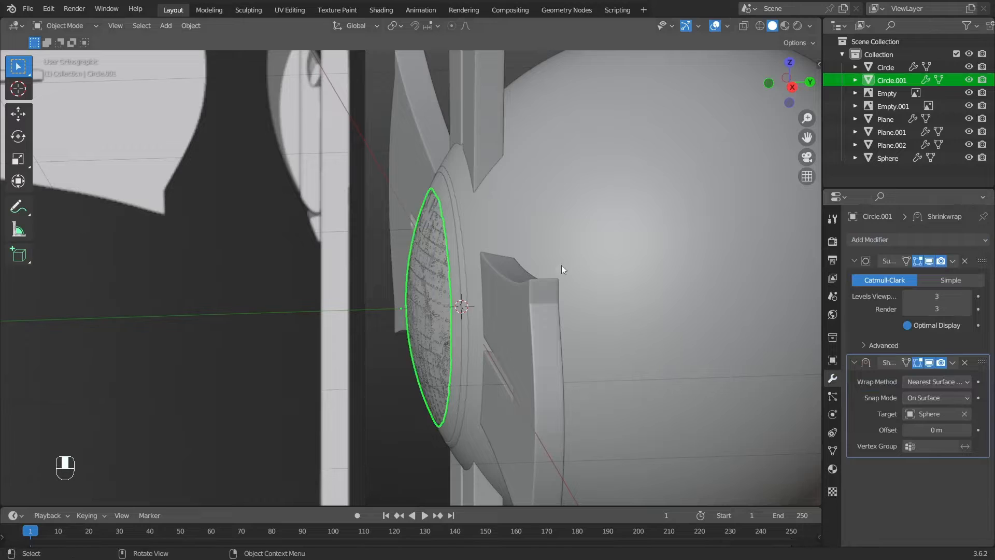
Set the Shrinkwrap wrap method to Project
alt+drag(561, 265, 638, 280)
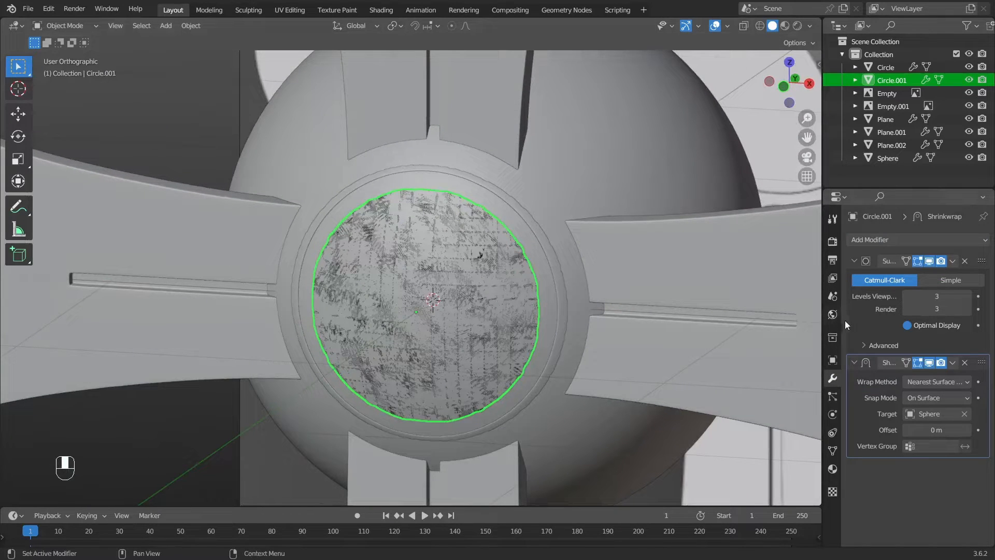
click(914, 383)
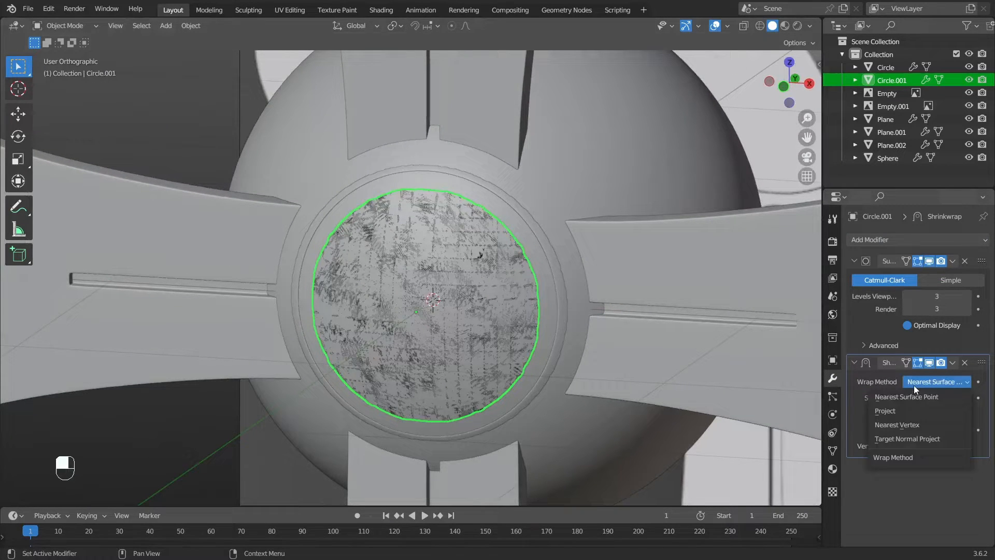
click(897, 411)
alt+drag(798, 402, 639, 380)
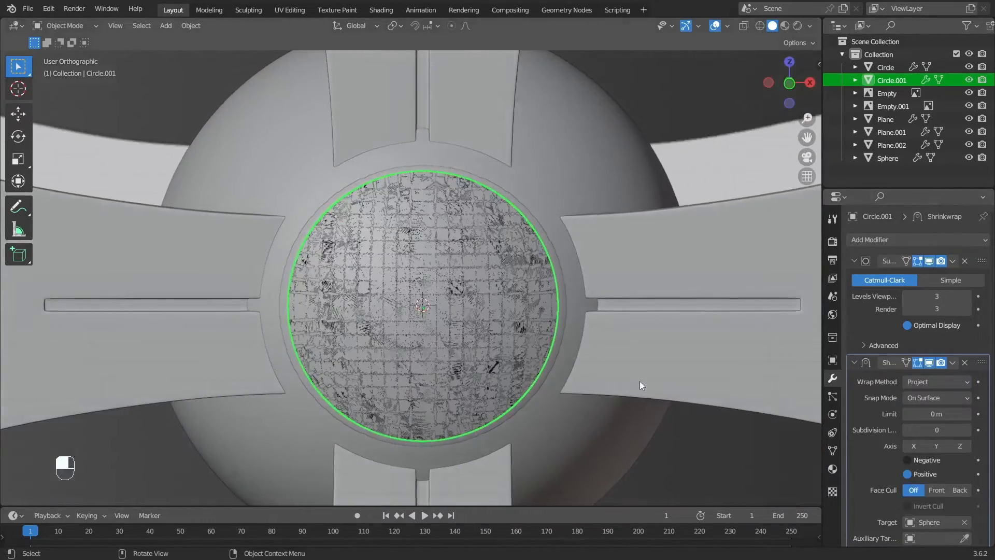
Remove the disc's Subdivision Surface modifier and add it again with three levels so it follows the Shrinkwrap
scroll(640, 381, up, 2)
click(965, 260)
key(ctrl+3)
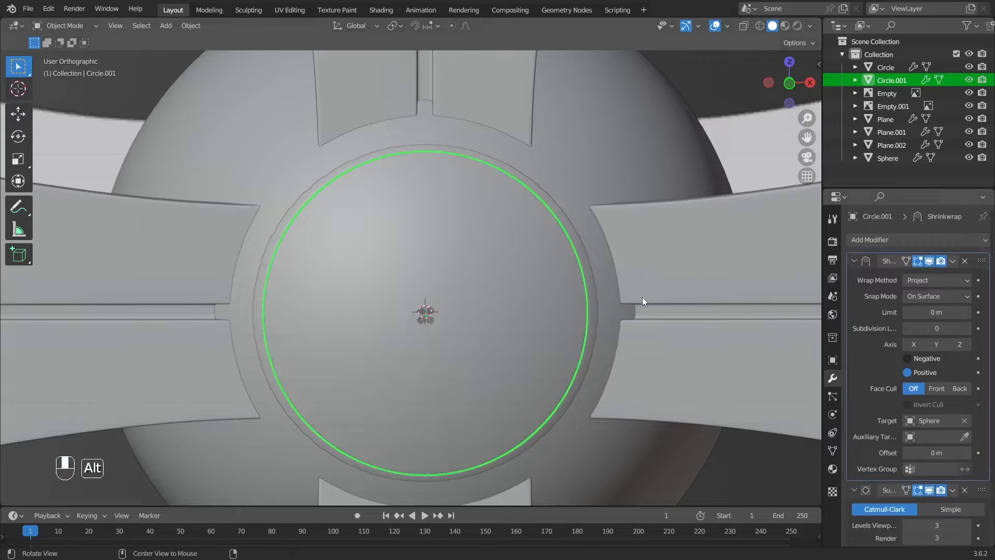
Hide the large sphere behind the cross
alt+drag(642, 297, 495, 300)
scroll(578, 243, down, 5)
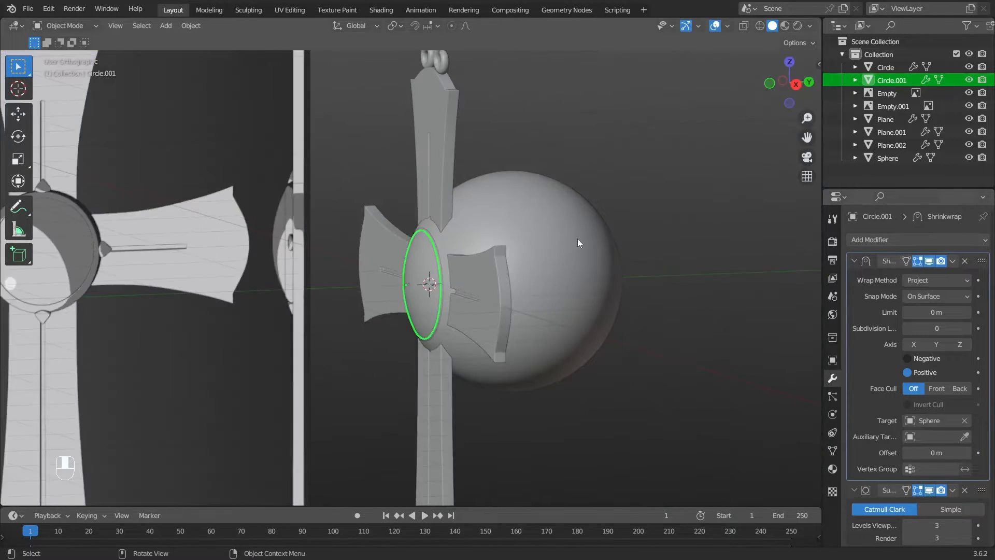
click(583, 233)
key(h)
scroll(344, 233, up, 4)
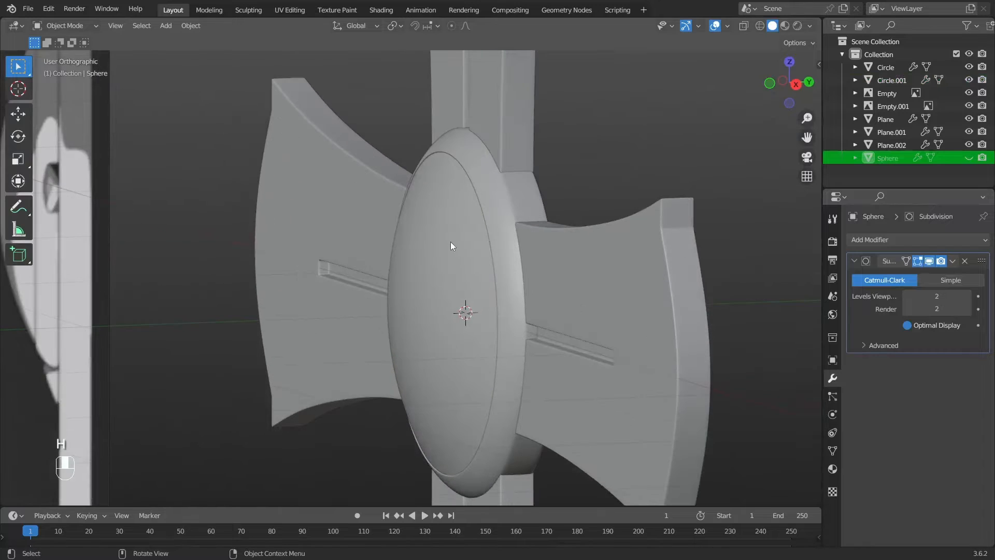
Examine how the curved disc fits the central ring from the side and front
click(451, 242)
key(KP_3)
key(z)
key(z)
mouse_move(446, 294)
alt+mouse_down()
mouse_move(514, 289)
mouse_move(564, 257)
mouse_move(582, 261)
alt+mouse_up()
key(a)
click(462, 237)
alt+drag(462, 238, 604, 342)
key(KP_1)
scroll(446, 167, down, 3)
scroll(474, 224, down, 4)
Shade the disc smooth and apply its Shrinkwrap modifier
right_click(424, 265)
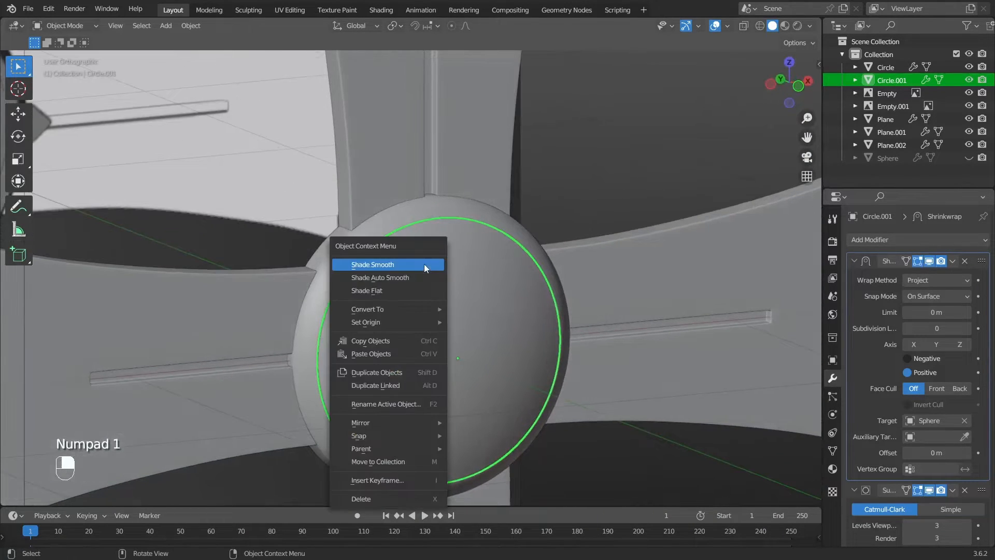
click(424, 264)
alt+drag(502, 313, 548, 284)
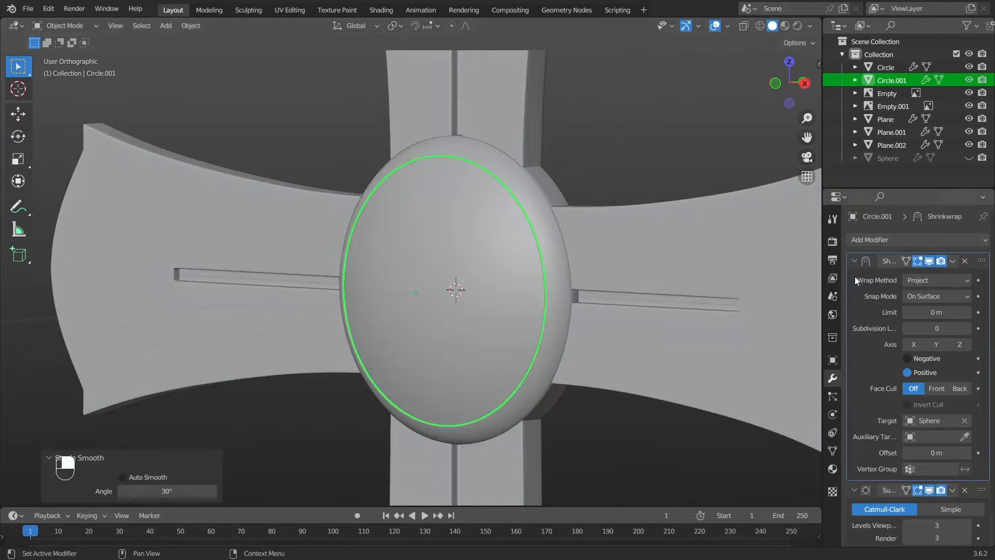
key(ctrl+a)
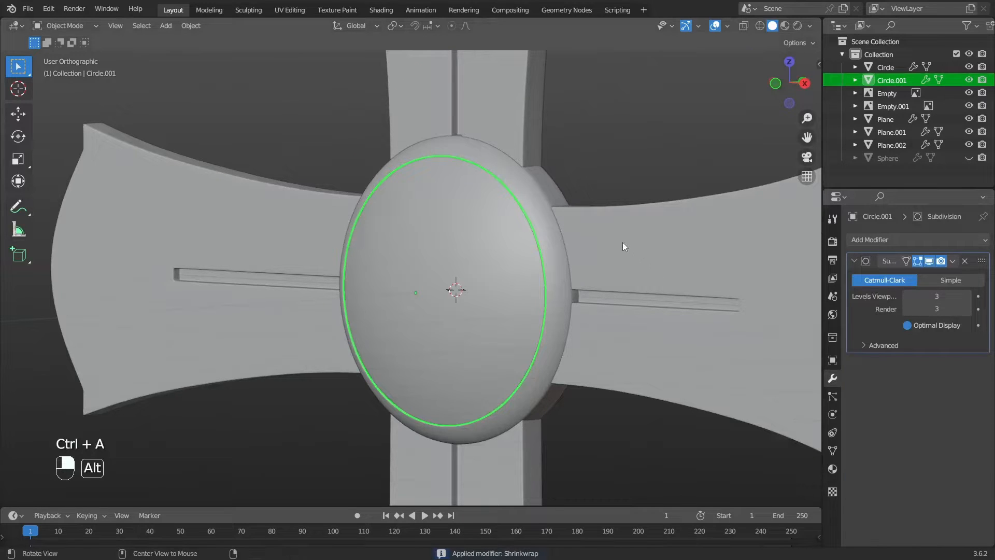
Unhide the large sphere and delete it
key(alt+h)
alt+drag(540, 260, 639, 199)
key(a)
click(638, 180)
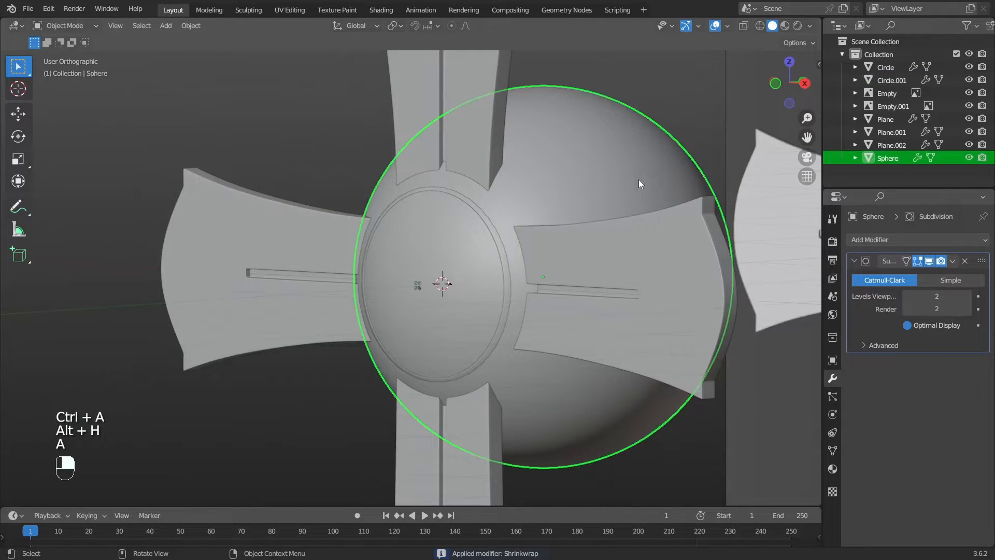
key(Delete)
scroll(487, 261, up, 5)
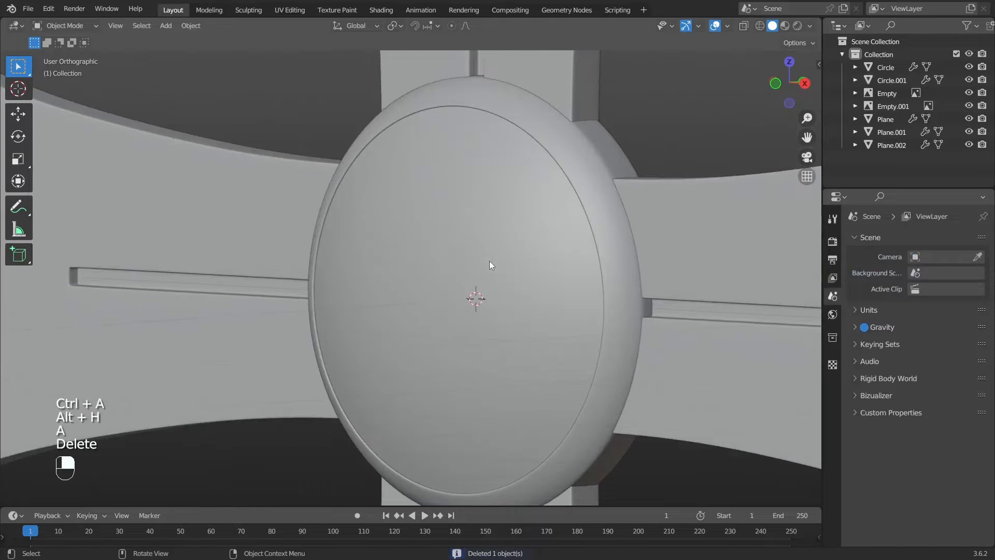
Extrude the domed disc's outer rim loop about 0.047 m along Y, back toward the cross
alt+drag(489, 260, 500, 173)
click(500, 173)
key(Tab)
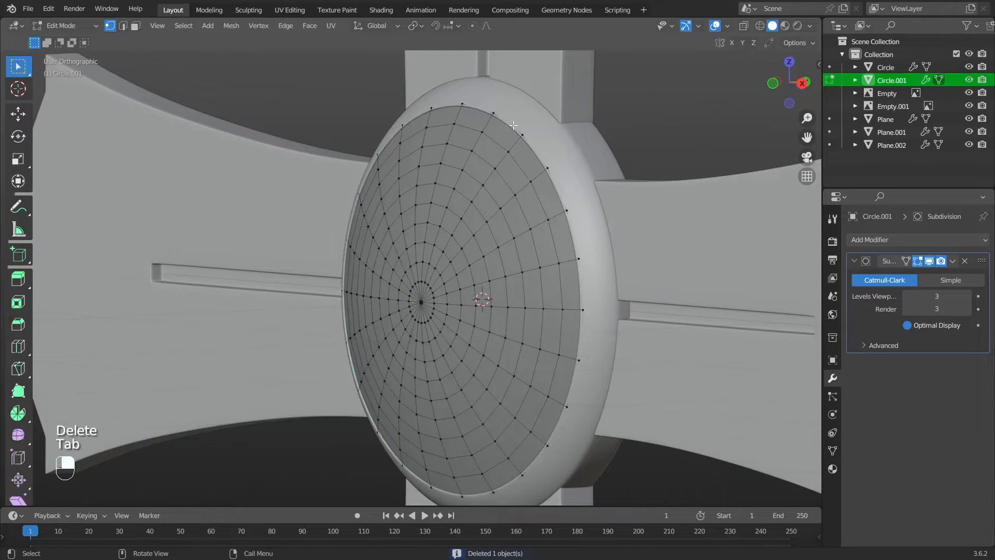
key(KP_3)
key(z)
scroll(488, 204, up, 5)
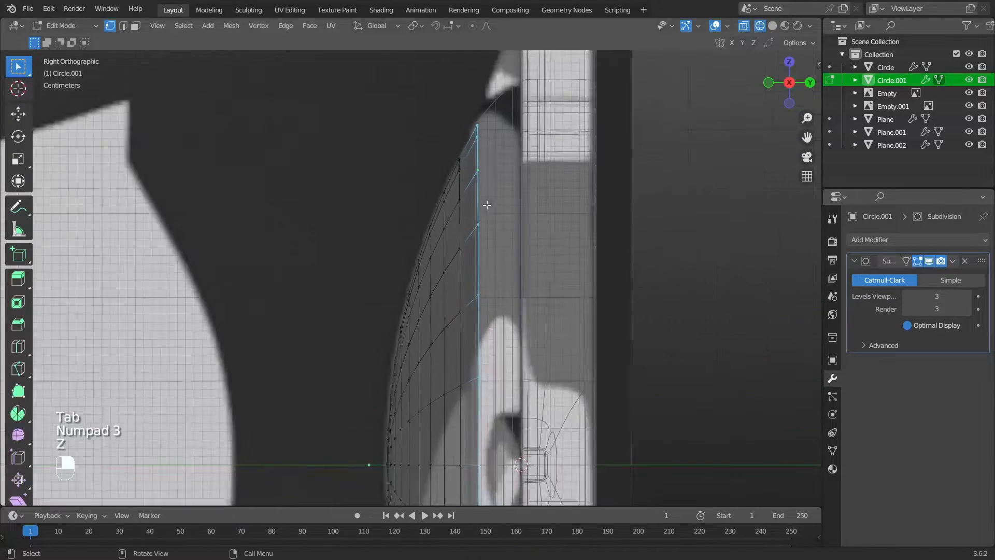
key(e)
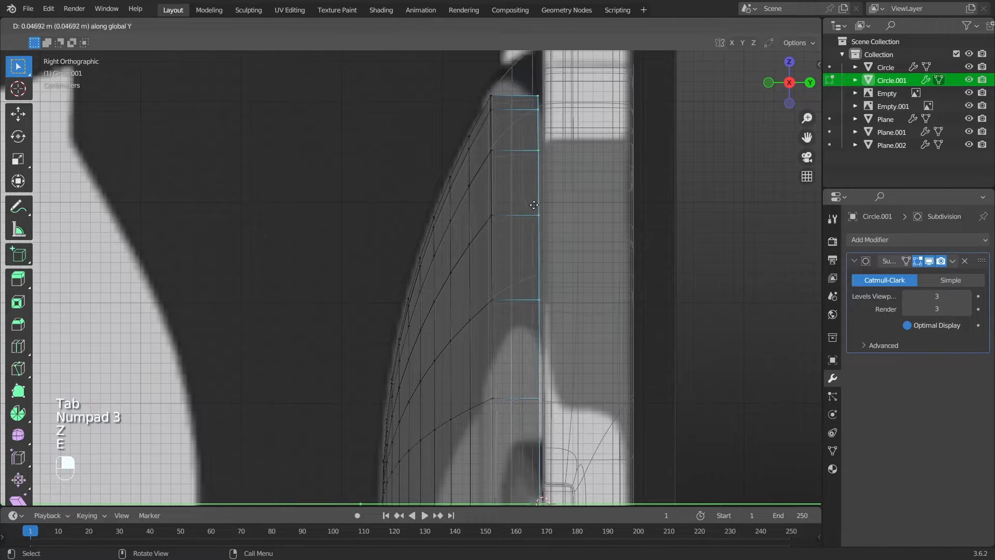
click(533, 205)
Bevel the edge loop at the dome's front rim with a width of about 0.006 m and 2 segments
alt+drag(653, 250, 641, 253)
key(z)
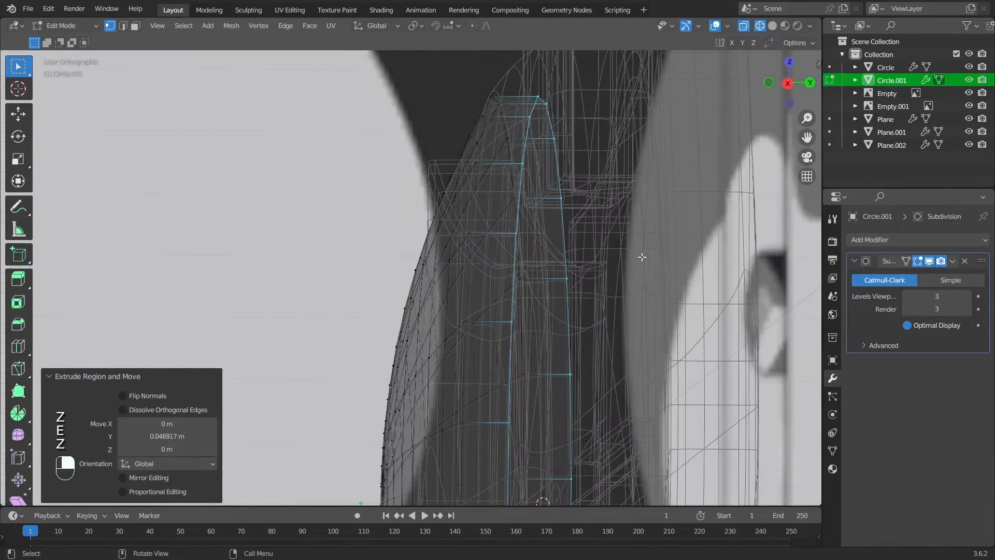
alt+drag(545, 336, 560, 207)
key(z)
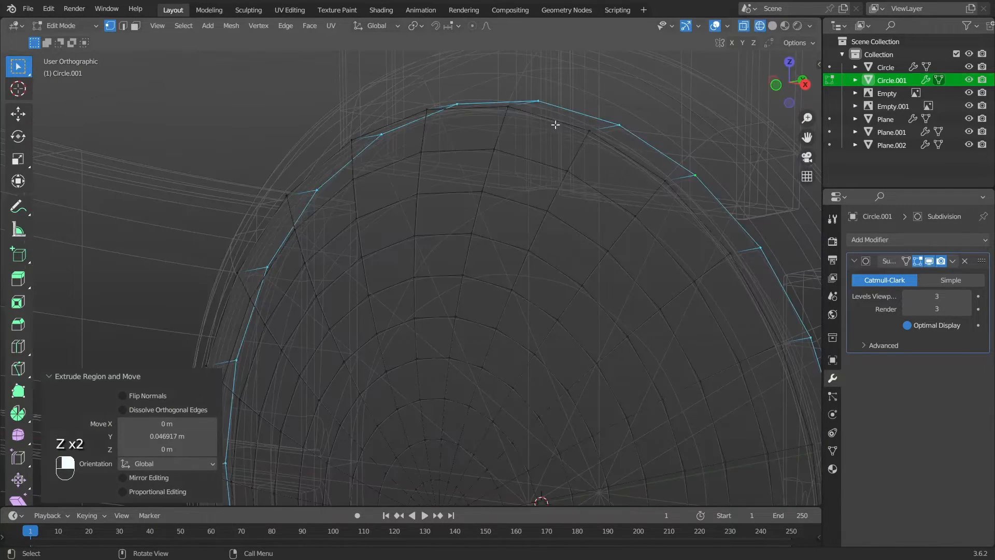
alt+drag(545, 117, 599, 175)
key(ctrl+b)
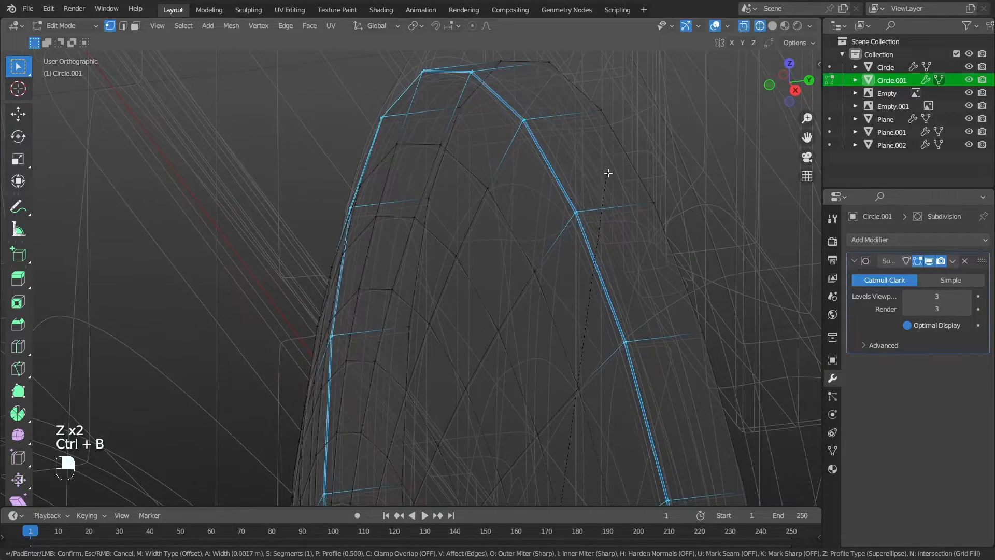
scroll(611, 171, up, 1)
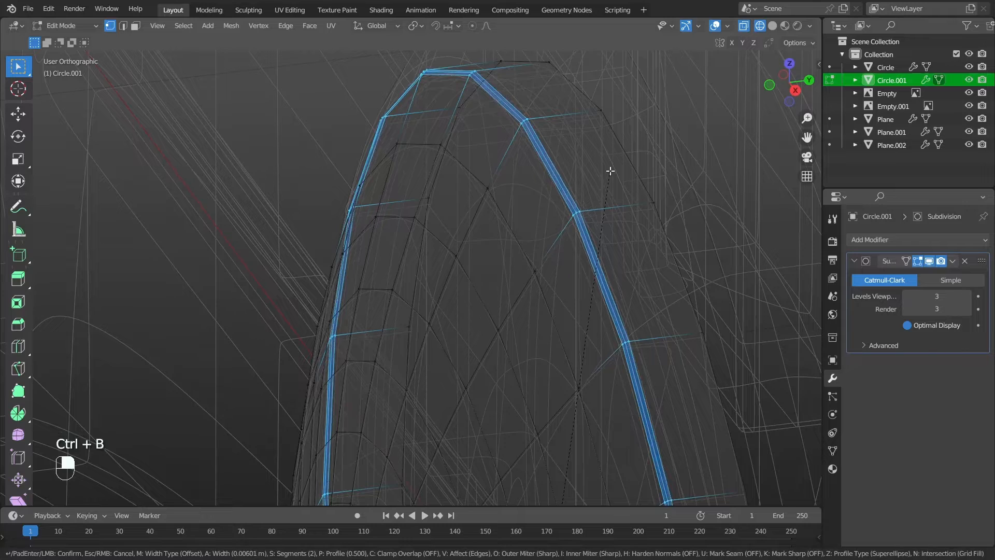
click(610, 171)
key(z)
scroll(589, 263, up, 3)
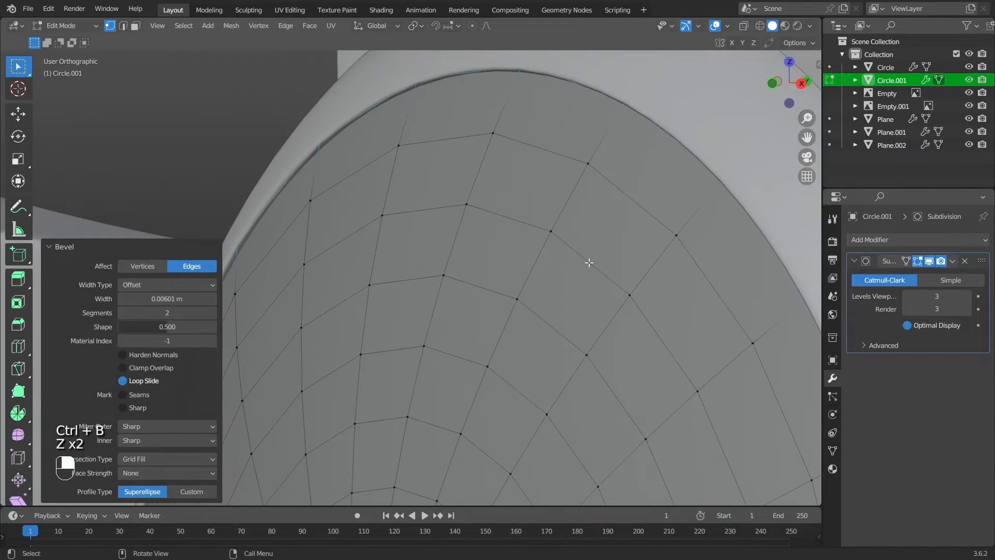
key(Tab)
key(a)
scroll(589, 262, down, 9)
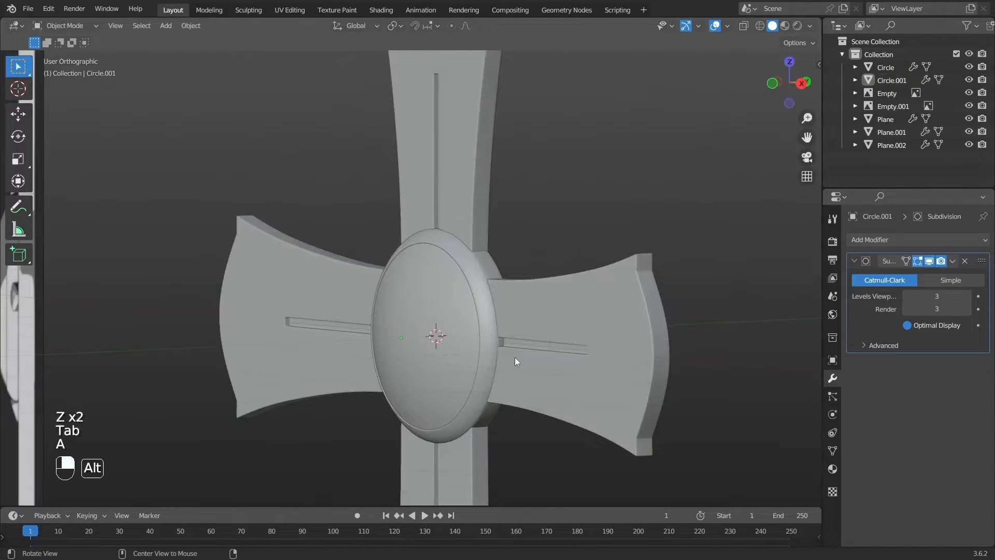
alt+drag(515, 357, 482, 280)
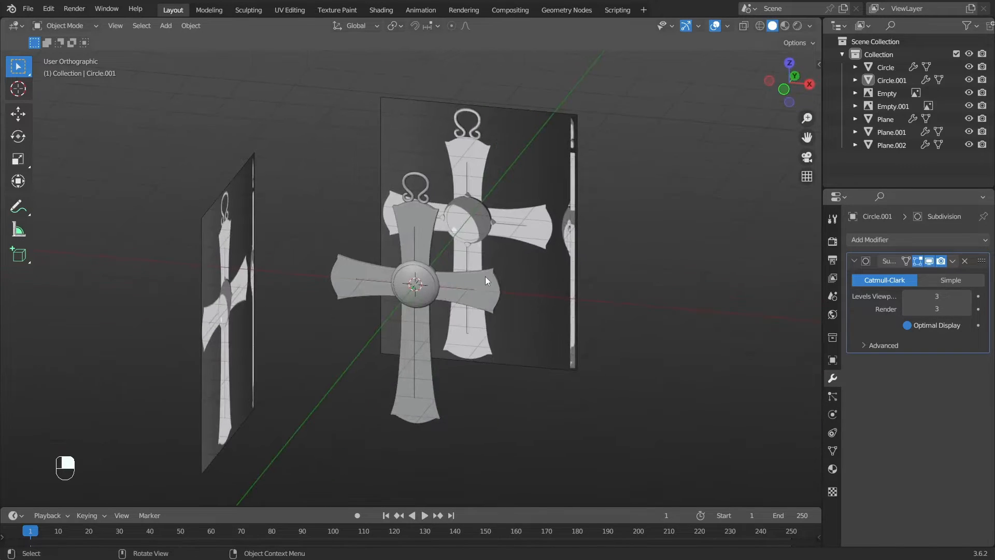
Add a plane at the centre of the cross and rotate it 90° about X to face the front
key(KP_1)
scroll(428, 186, up, 4)
shift+middle_drag(428, 186, 417, 268)
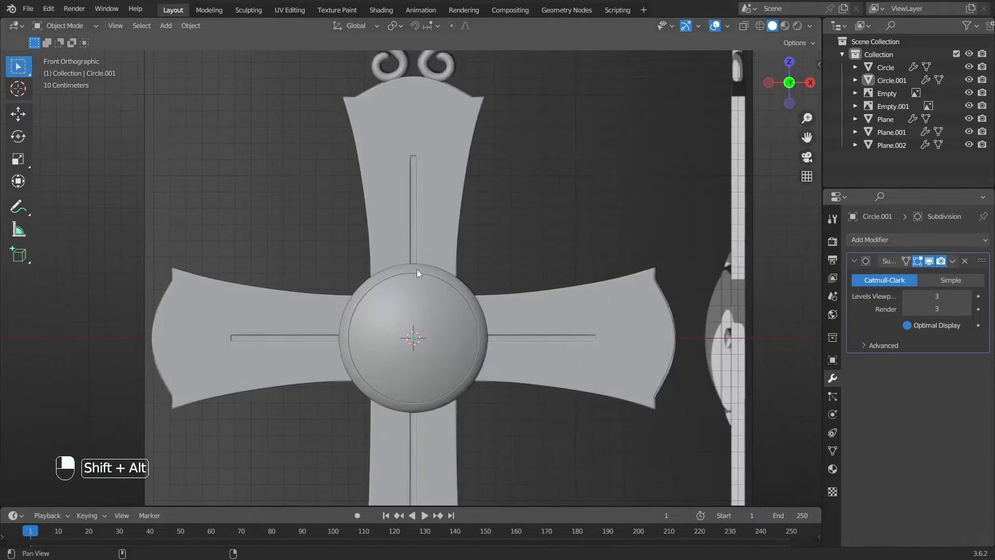
key(shift+a)
mouse_move(417, 266)
click(467, 266)
alt+drag(672, 309, 674, 331)
key(r)
key(x)
key(9)
key(0)
key(Return)
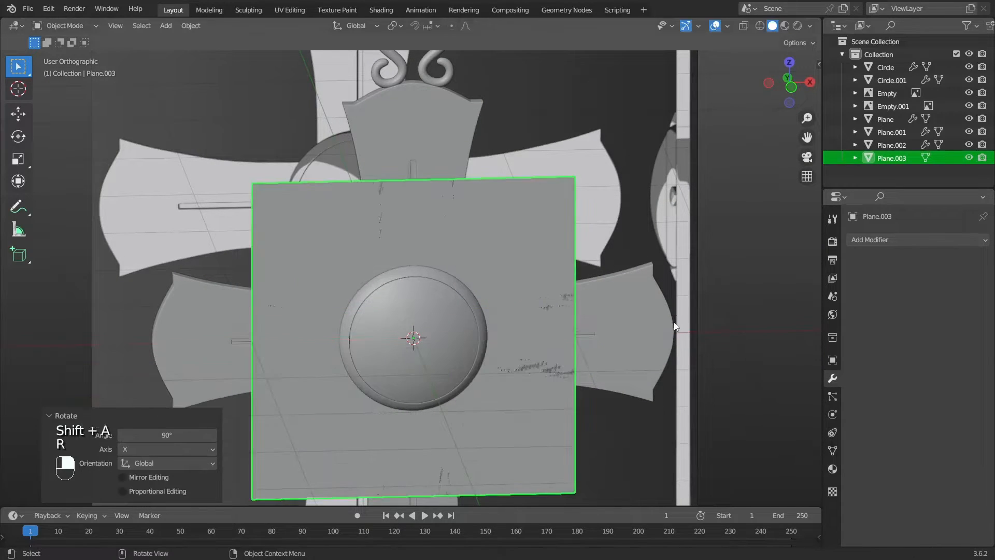
Move the upright plane about 0.21 m along negative Y, in front of the domed gem
key(KP_3)
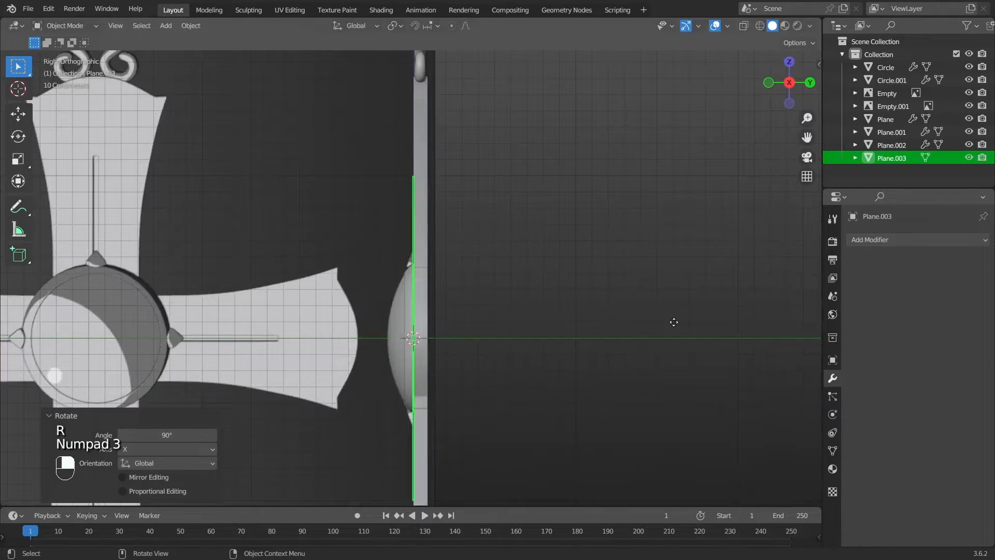
key(g)
click(639, 330)
Rotate the plane 45° in the front view and scale it down to about 0.14
key(KP_1)
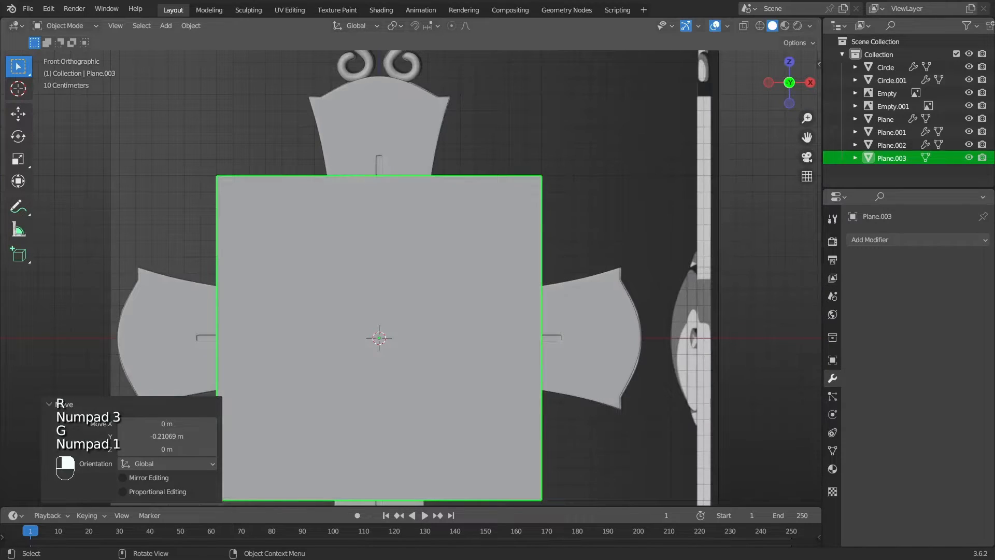
text(r45)
click(668, 205)
key(s)
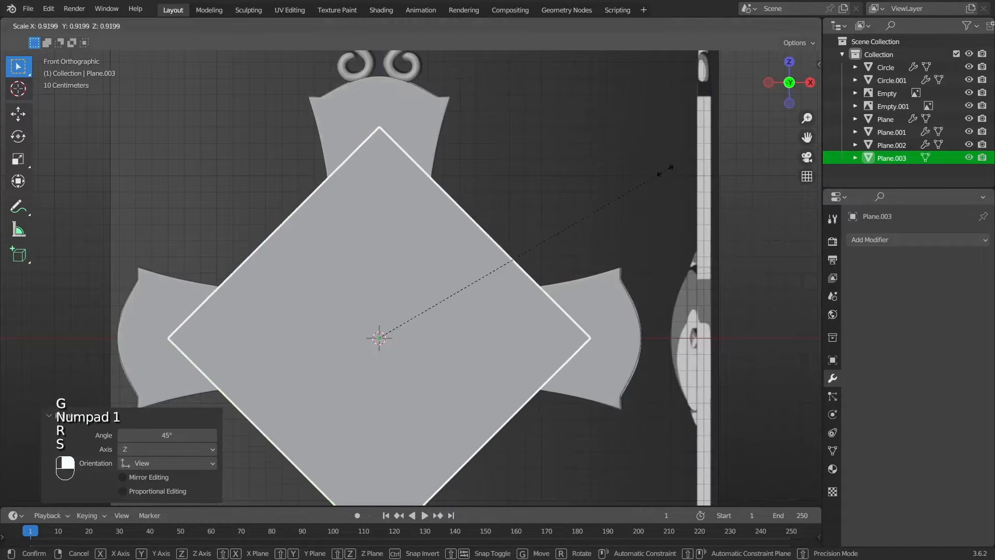
click(427, 318)
scroll(427, 320, up, 4)
key(shift+z)
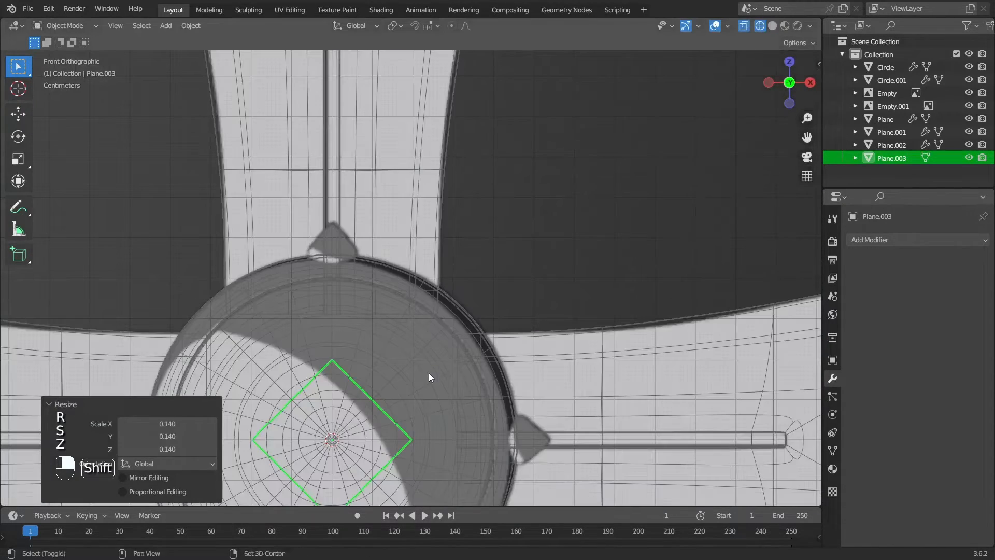
Move the diamond-shaped plane up about 0.34 m so its tip meets the upper prong's tip in the reference
shift+middle_drag(428, 372, 540, 247)
key(g)
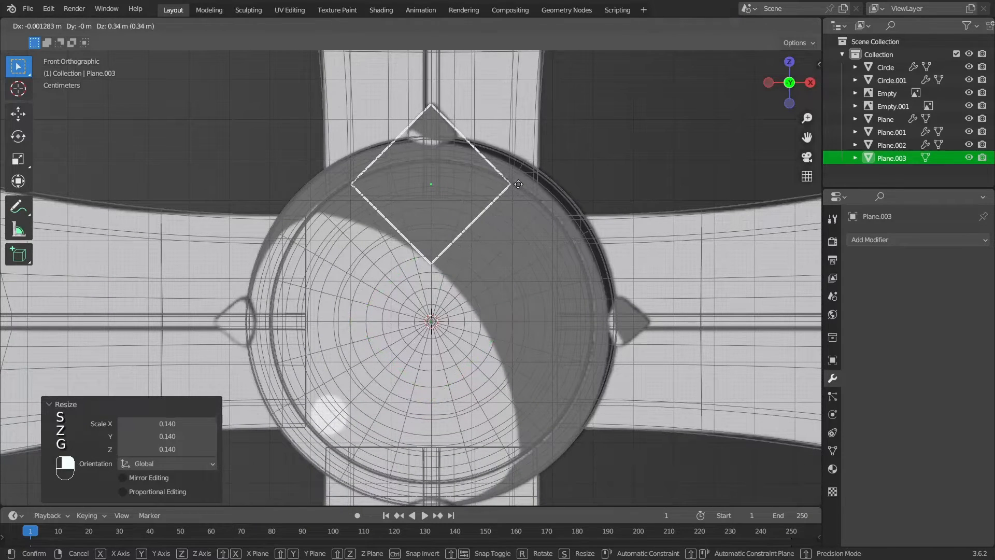
click(522, 166)
scroll(522, 165, up, 2)
shift+middle_drag(522, 166, 505, 247)
Slide the diamond's two side vertices up along its upper edges to match the reference prong's width
key(Tab)
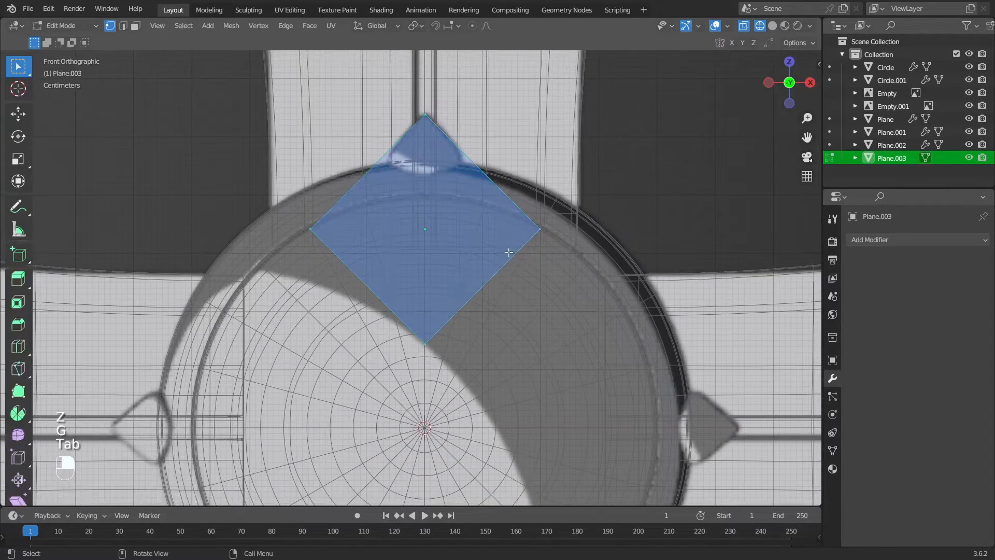
click(545, 228)
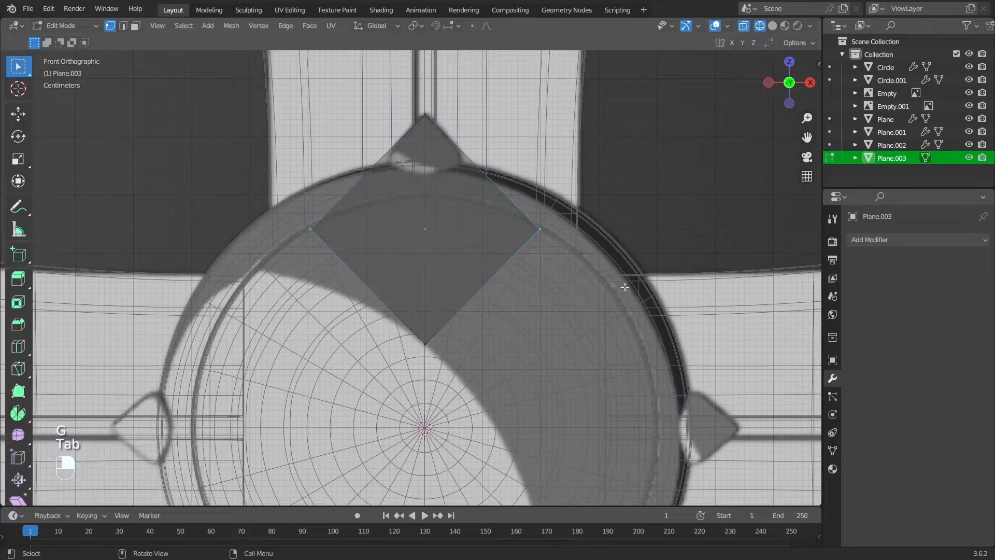
key(g)
key(g)
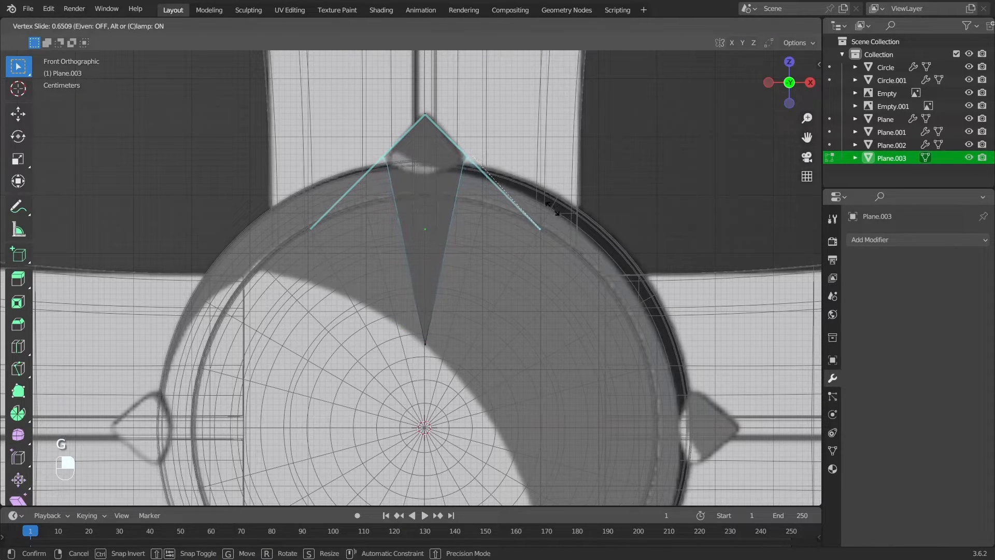
click(553, 207)
Move the diamond's bottom vertex up about 0.28 m along Z to the base of the reference prong
key(g)
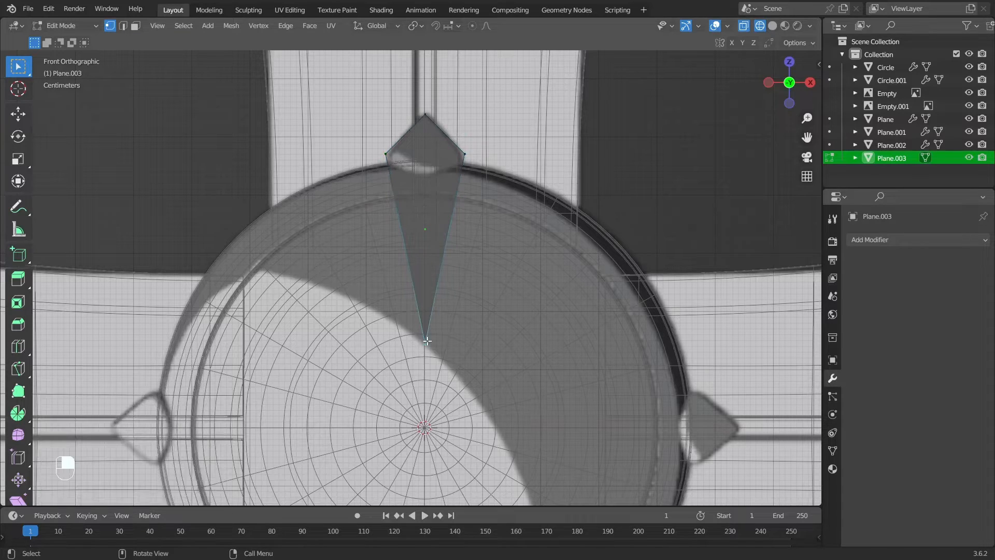
key(z)
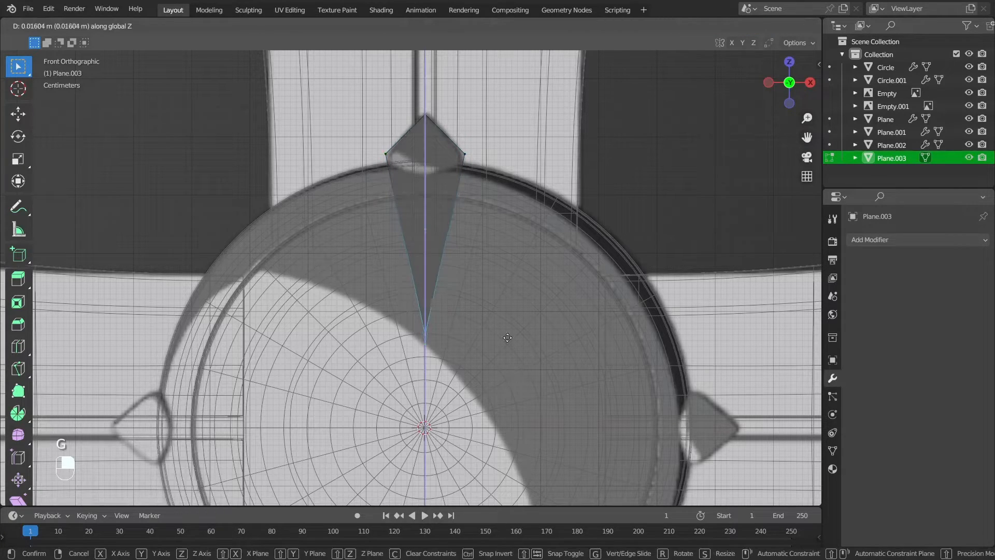
click(503, 211)
key(KP_3)
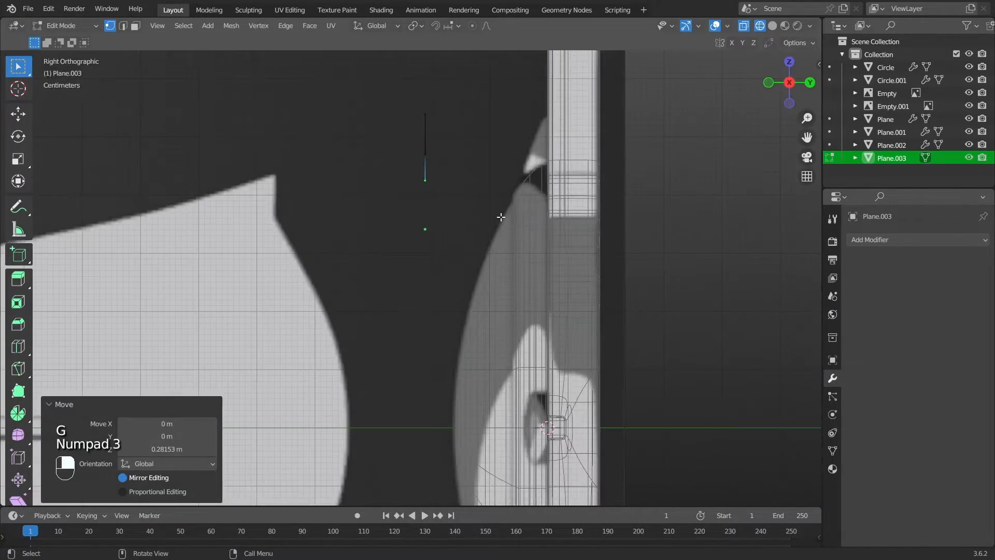
key(KP_1)
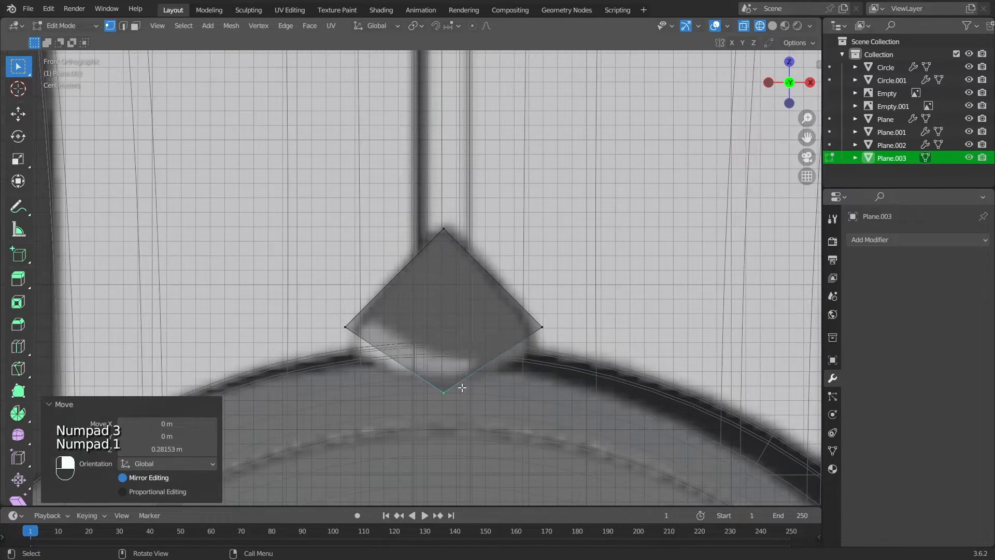
key(a)
key(z)
key(Tab)
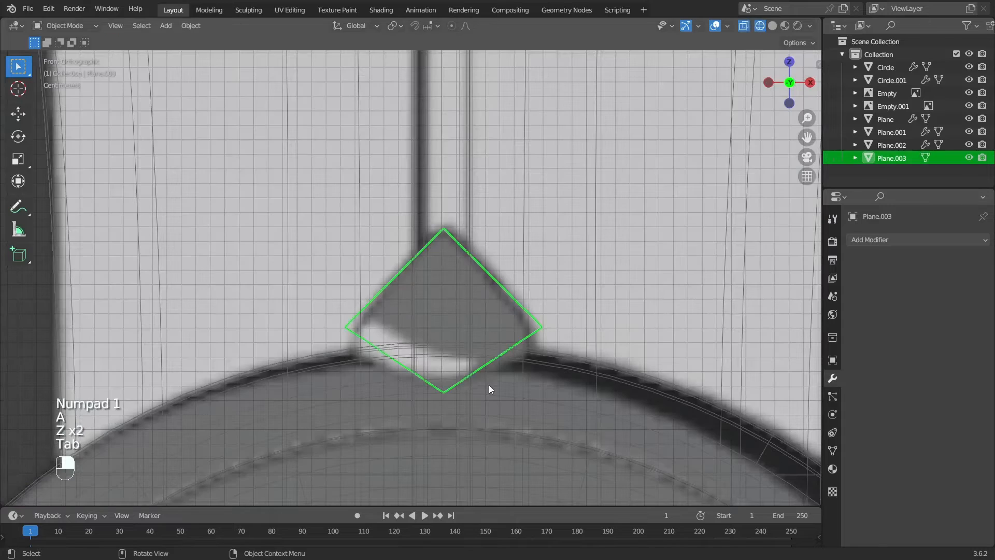
Add a Subdivision Surface modifier to the prong plane with viewport and render levels of 3
key(z)
click(913, 240)
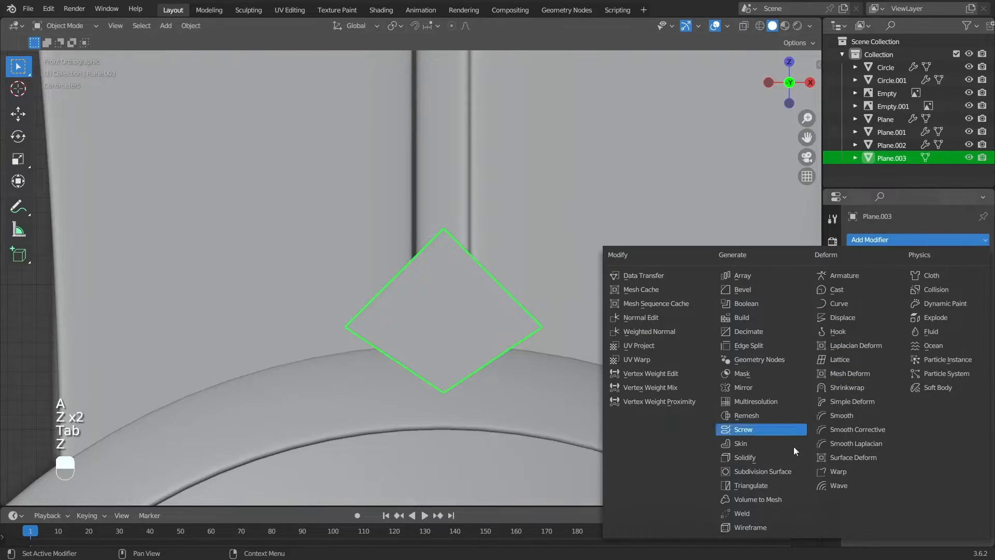
click(781, 470)
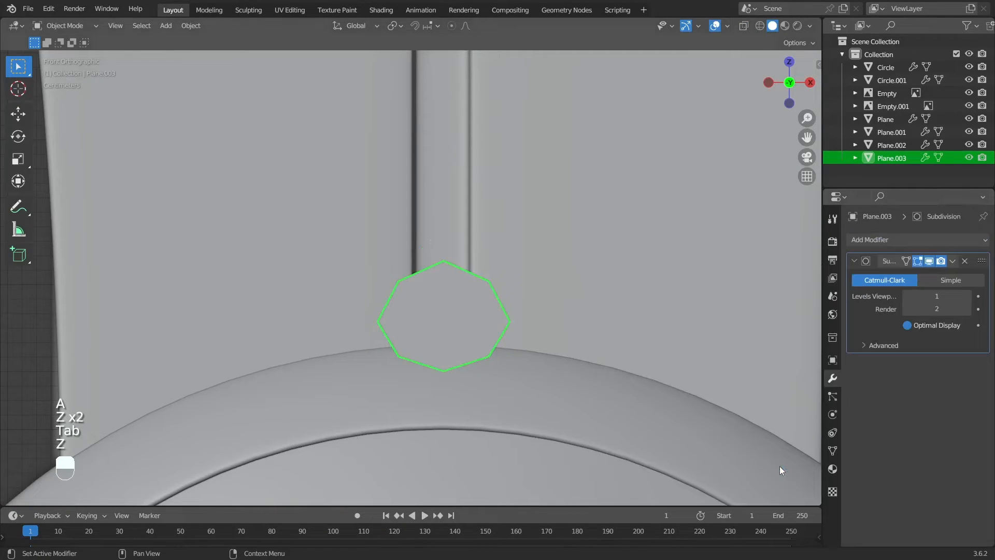
click(967, 296)
click(966, 296)
click(965, 308)
Add two crossing, centred loop cuts to the prong plane
key(Tab)
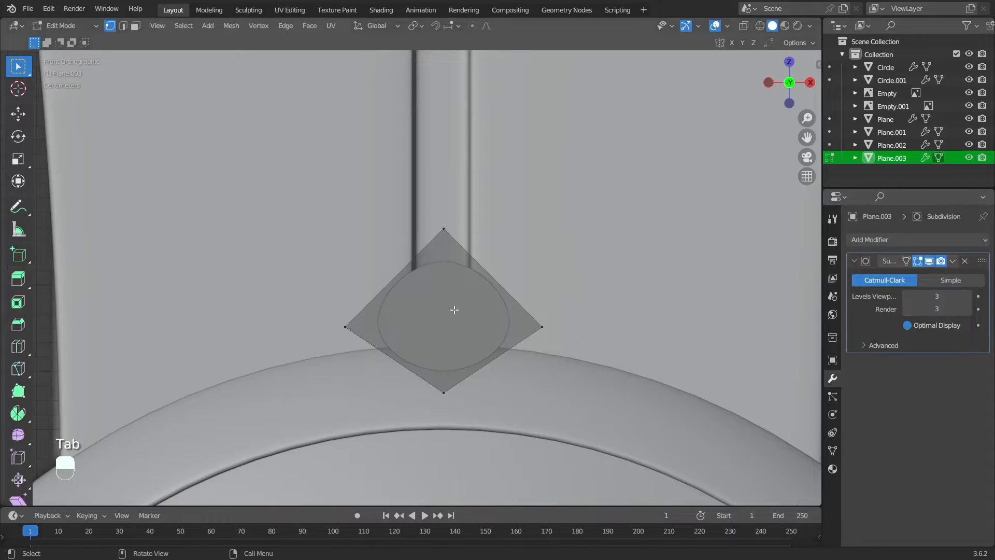
key(ctrl+r)
click(432, 273)
key(ctrl+r)
click(500, 269)
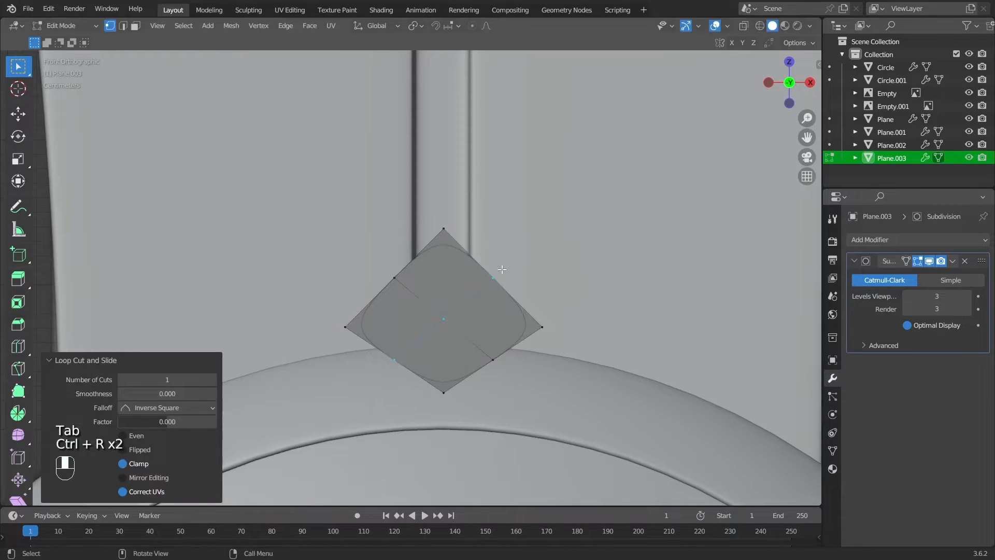
Lower the midpoint vertices of the prong's two lower edges about 0.005 m and scale them apart by about 1.3
key(z)
alt+shift+drag(504, 324, 506, 306)
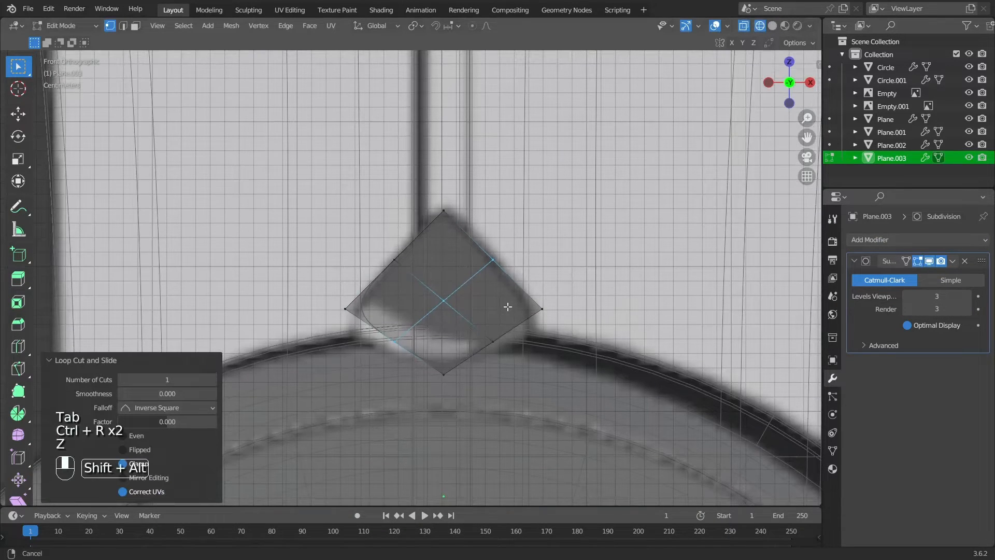
click(390, 342)
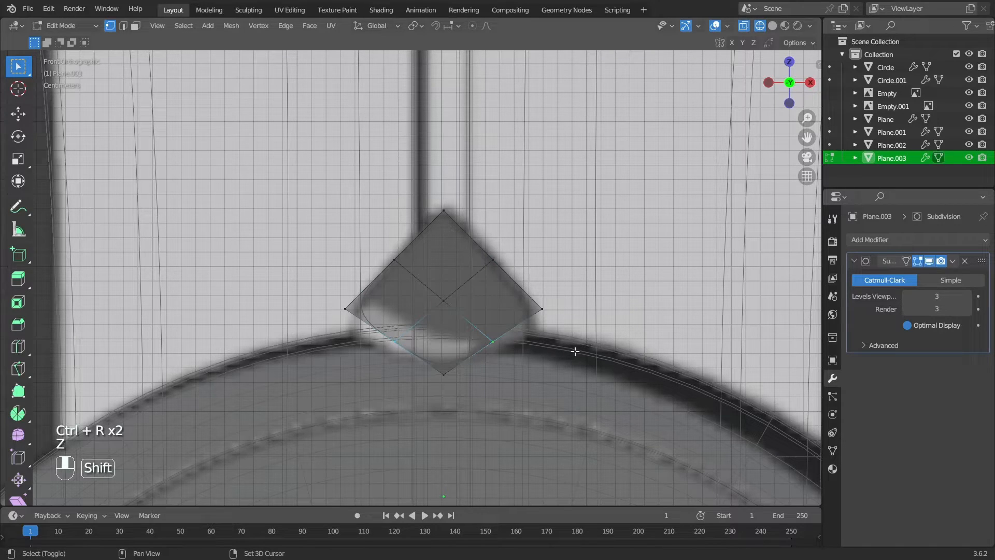
key(g)
key(z)
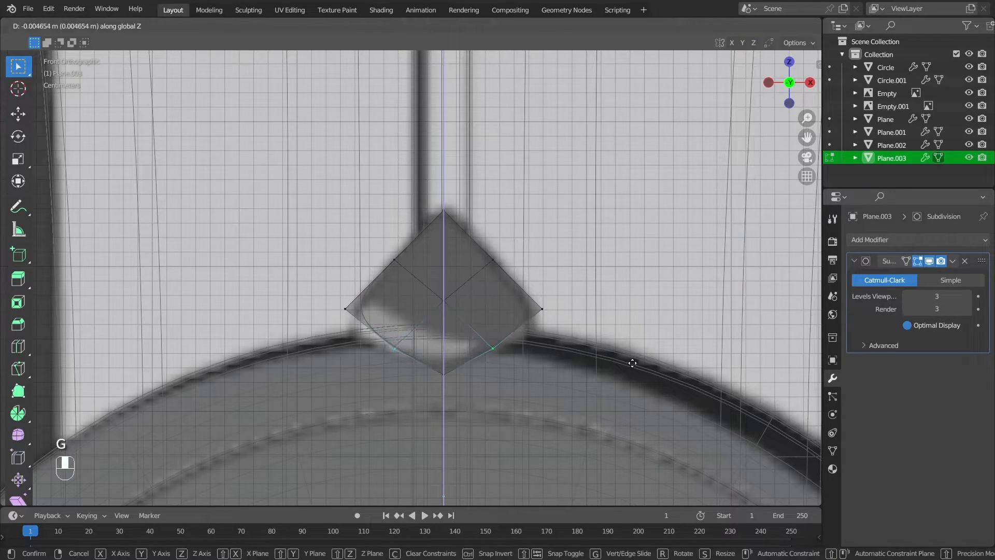
click(632, 362)
key(s)
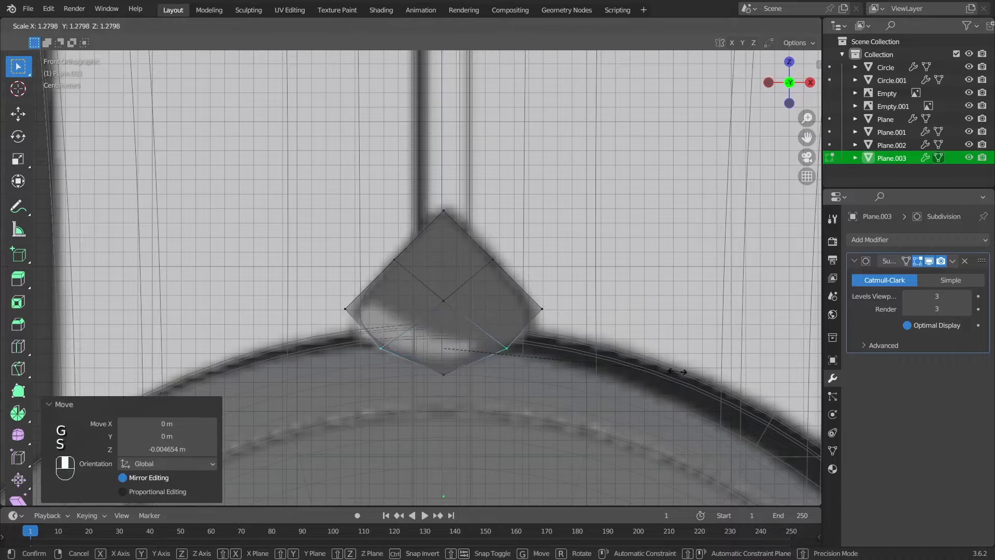
click(682, 371)
Raise the prong's bottom vertex about 0.002 m along Z to flatten its lower curve
key(z)
click(511, 384)
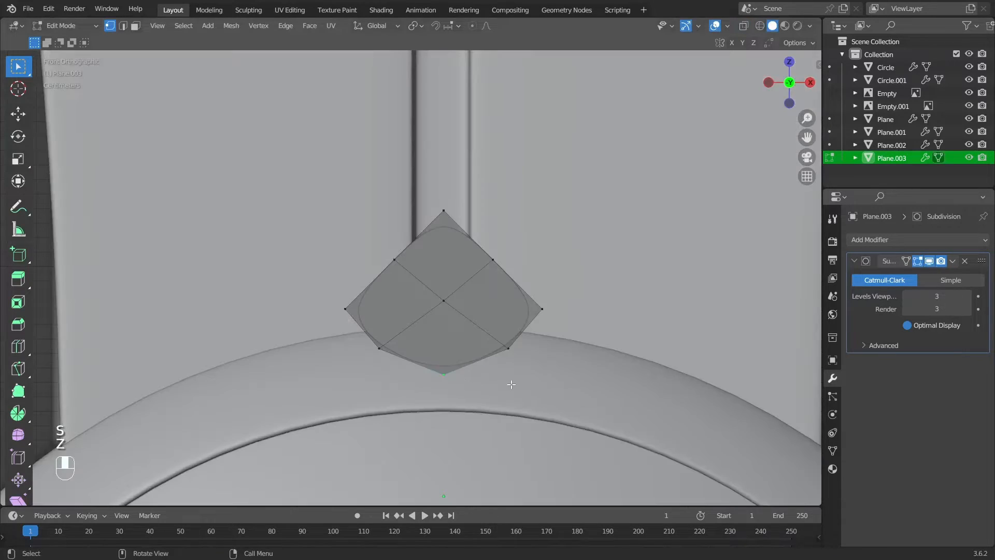
key(g)
key(z)
click(512, 383)
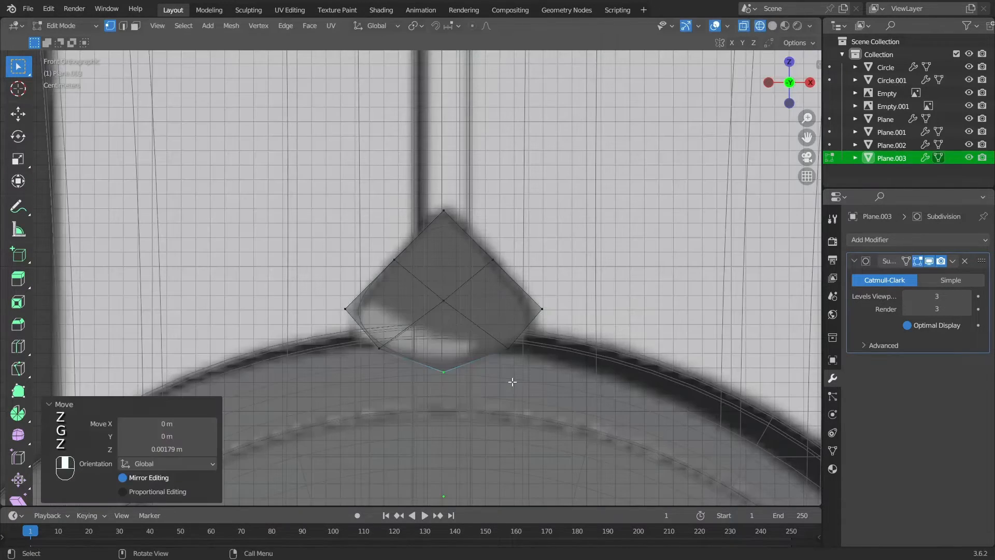
Add two crossing loop cuts through the upper half of the prong plane to sharpen its top corner
key(alt+z)
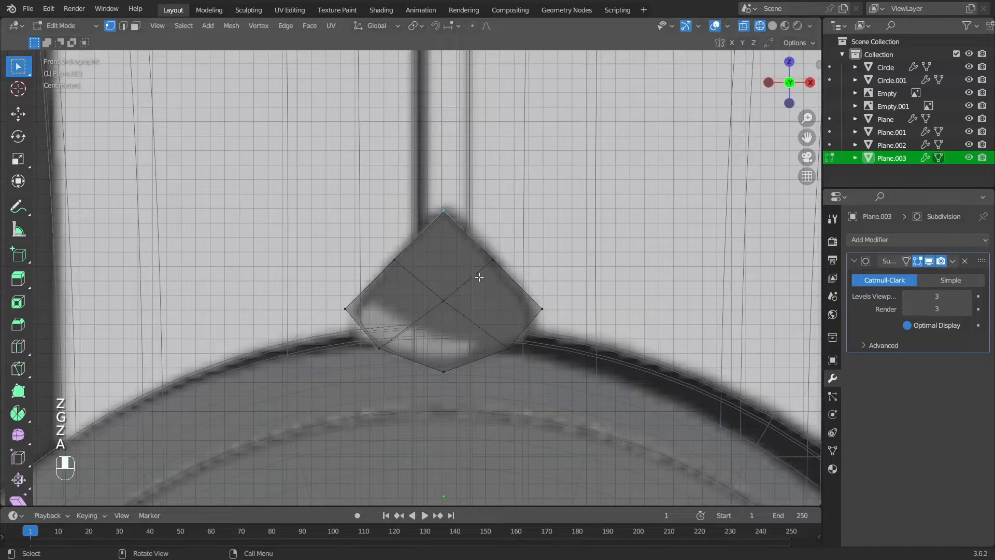
key(ctrl+r)
click(444, 231)
key(ctrl+r)
click(466, 231)
key(a)
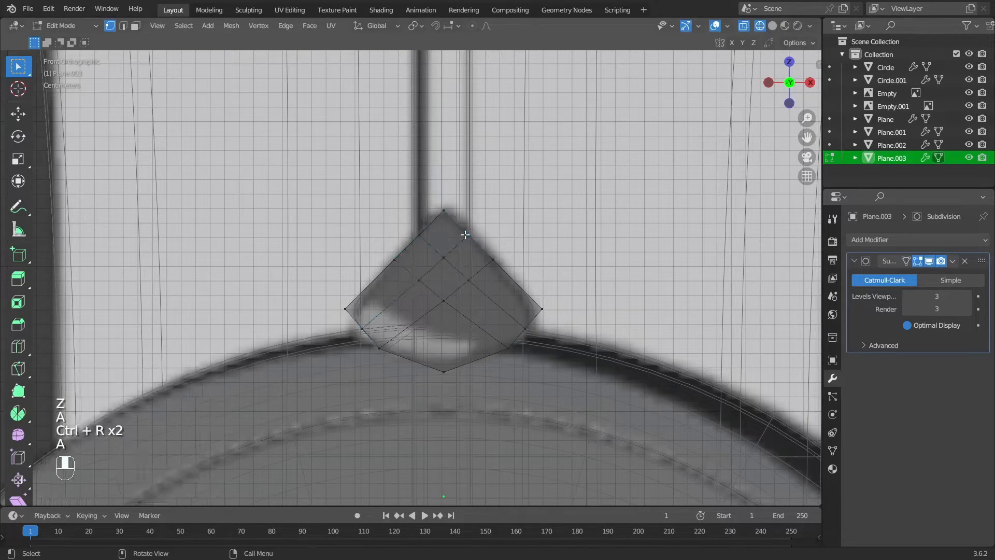
key(Tab)
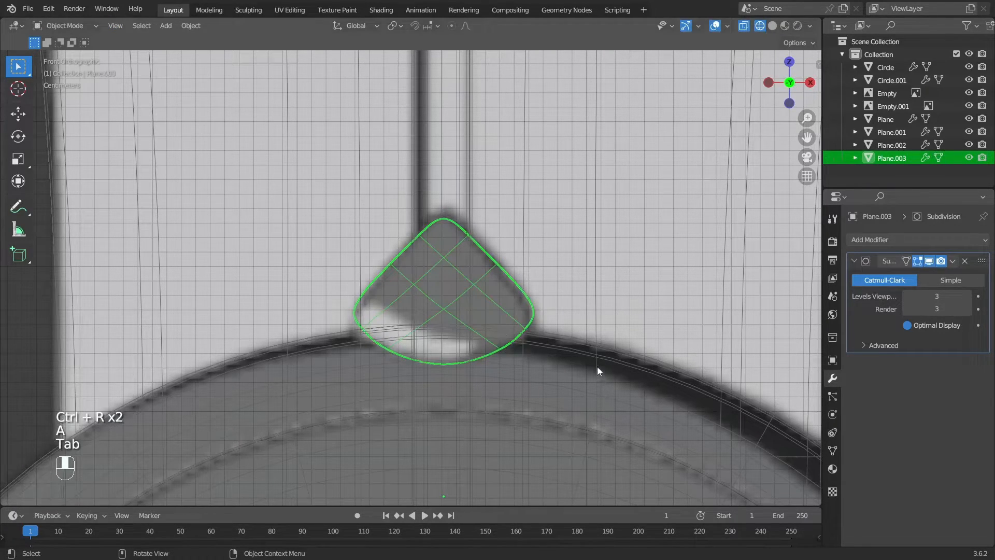
key(Tab)
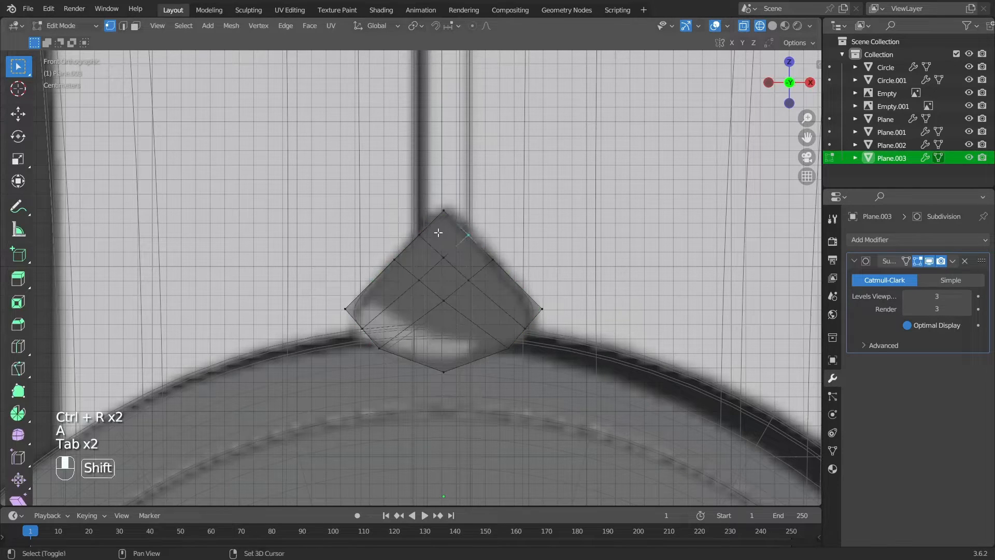
Compare the prong's rounded outline with the front reference image in wireframe and solid shading
alt+shift+click(424, 235)
scroll(506, 234, up, 3)
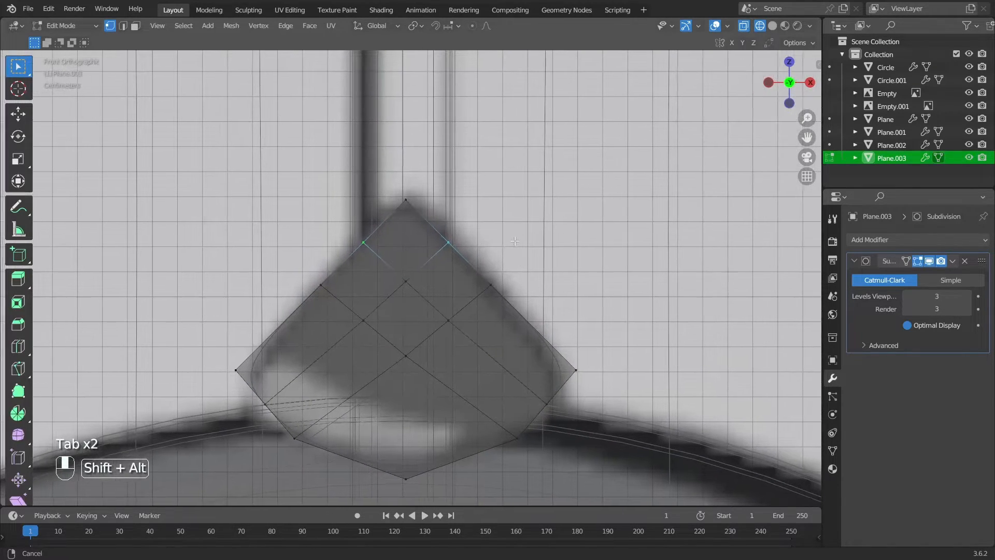
shift+middle_drag(515, 240, 505, 239)
key(Tab)
key(alt+z)
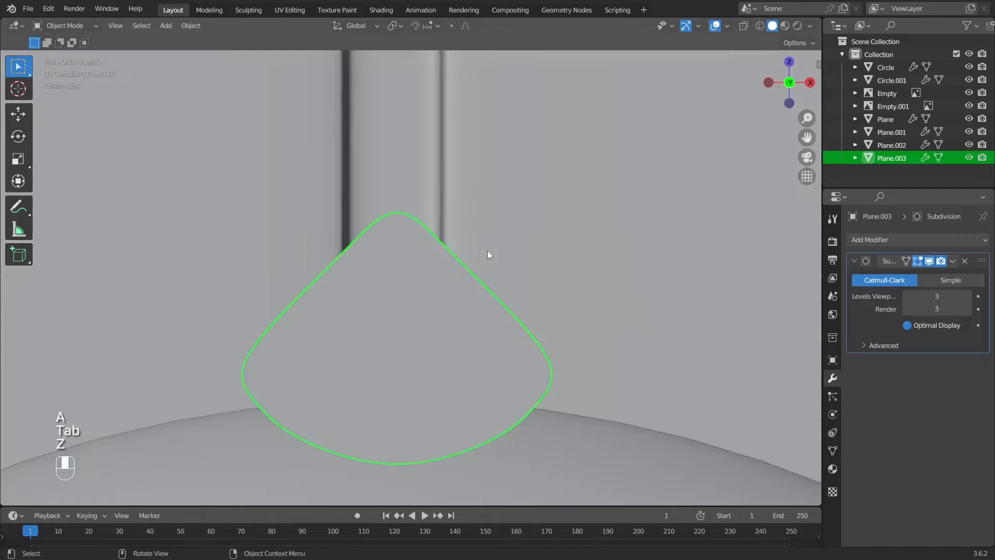
scroll(518, 296, down, 5)
key(z)
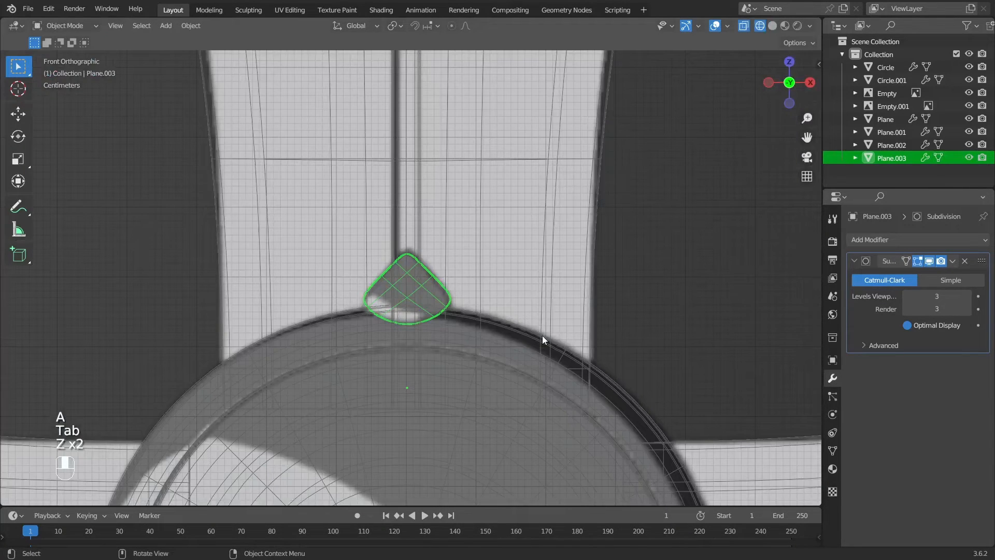
key(z)
Extrude the whole prong plane 0.03 m along Y to give it thickness
mouse_move(505, 319)
middle_down()
mouse_move(397, 333)
mouse_move(440, 337)
middle_up()
key(Tab)
key(a)
key(KP_3)
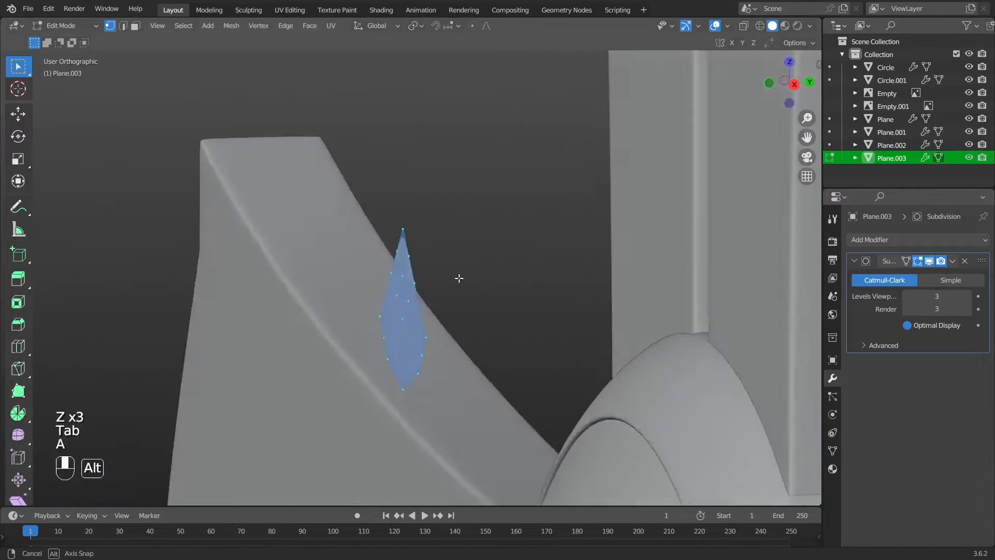
key(e)
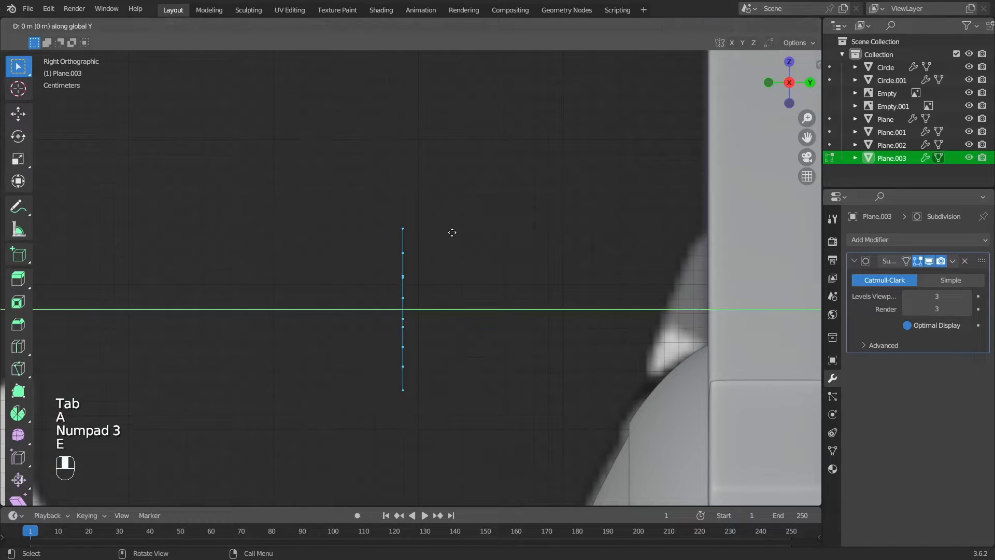
click(497, 233)
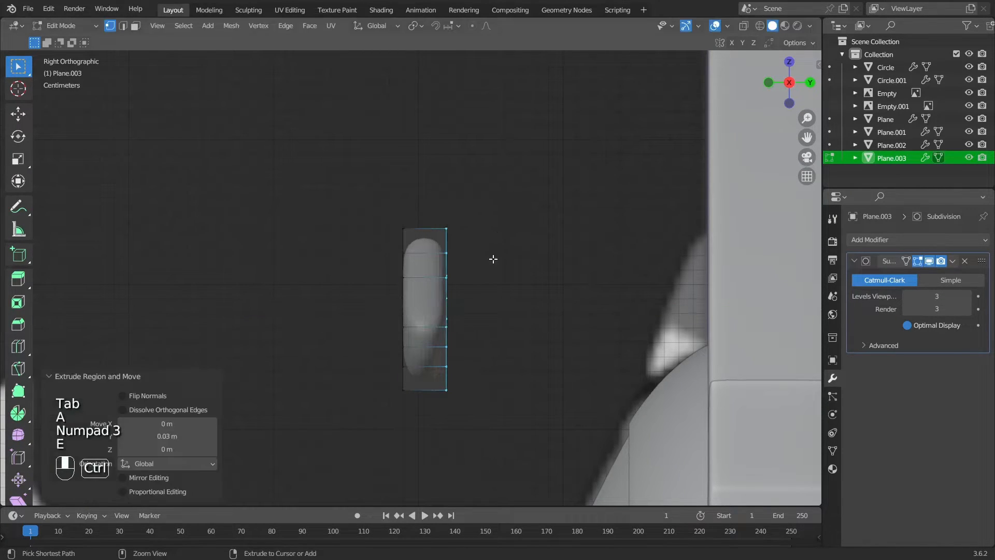
Add two loop cuts around the prong's side, one close to the rear edge with factor about -0.927 and one nearer the front
middle_drag(493, 257, 458, 316)
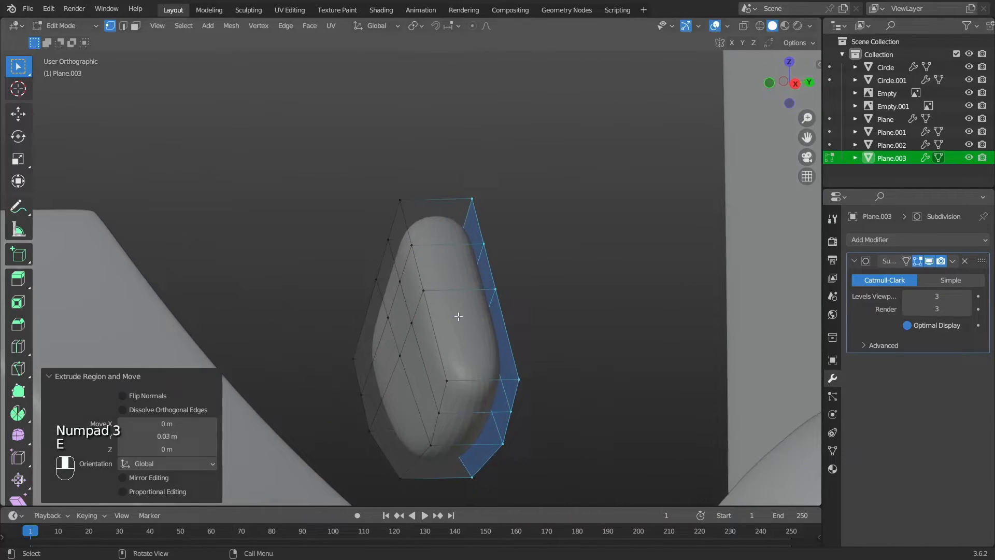
key(ctrl+r)
click(477, 363)
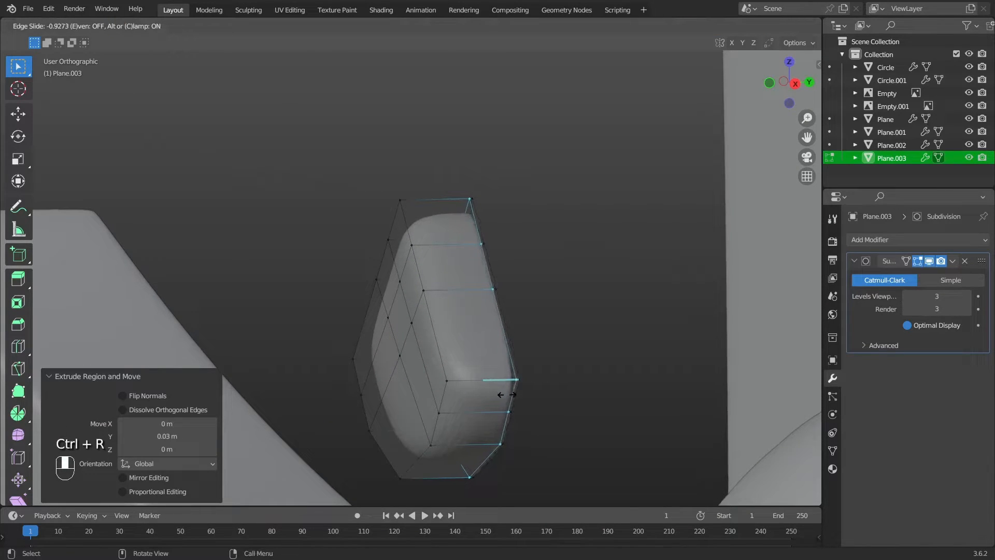
click(507, 394)
key(ctrl+r)
click(470, 390)
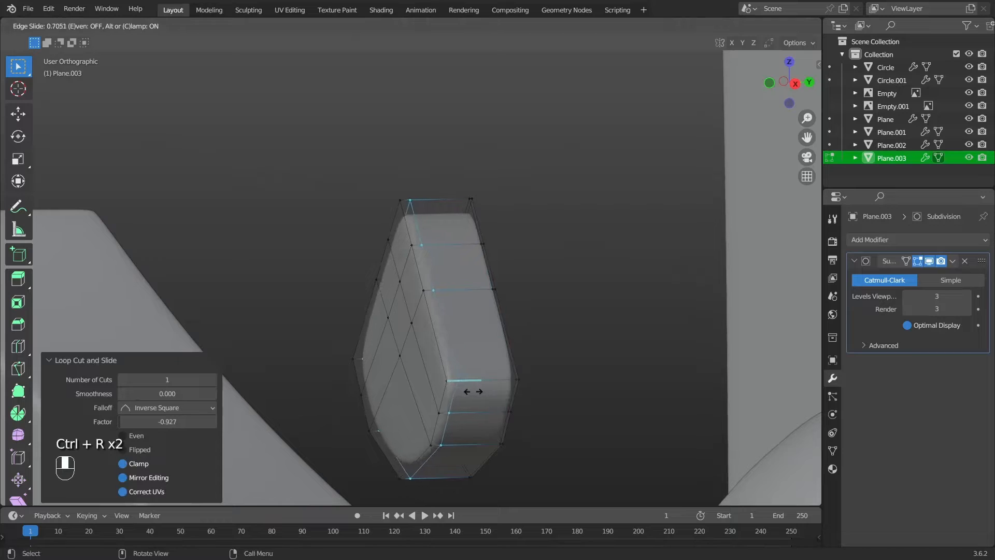
click(486, 392)
key(a)
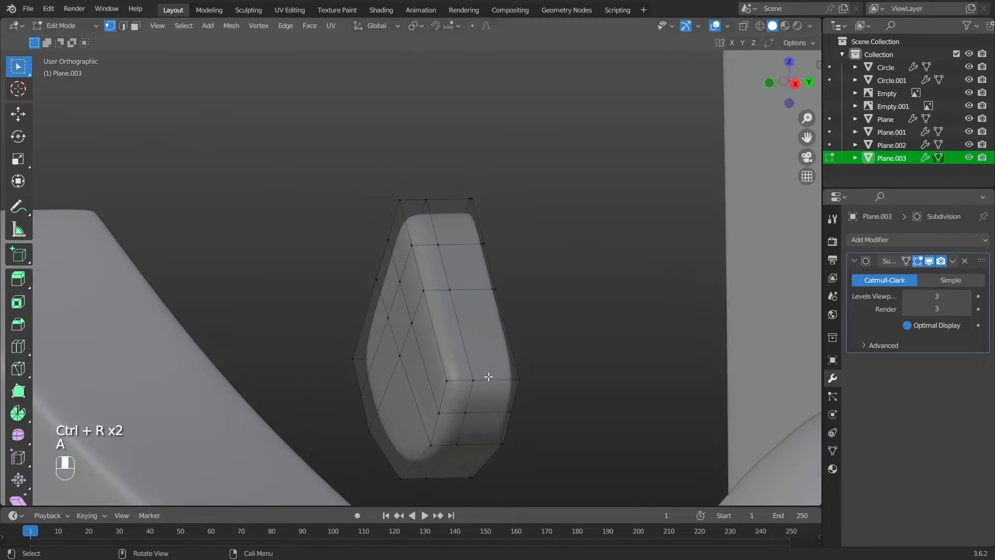
Shade the prong smooth
alt+drag(489, 395, 533, 368)
key(Tab)
right_click(478, 262)
key(a)
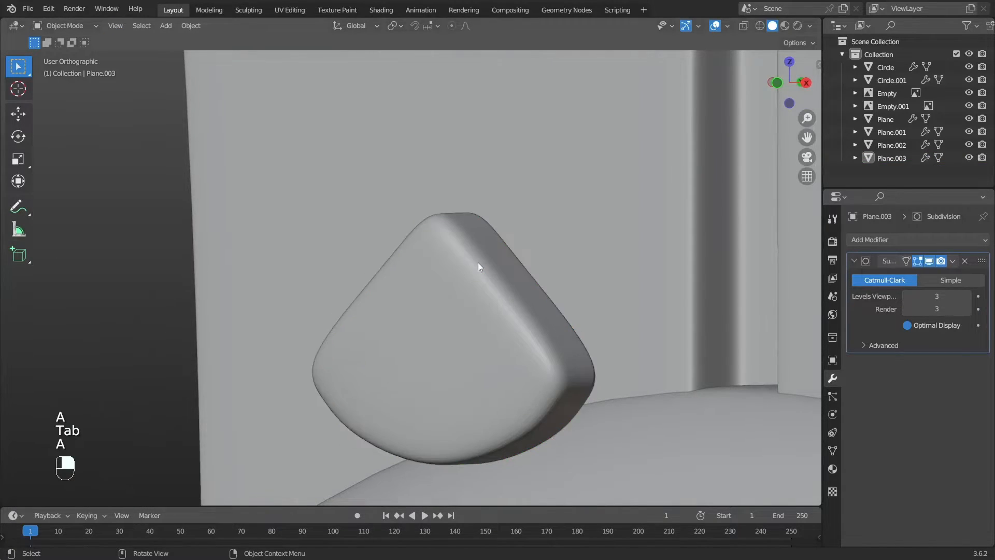
scroll(478, 262, down, 5)
mouse_move(477, 318)
alt+mouse_down()
mouse_move(502, 334)
mouse_move(430, 305)
alt+mouse_up()
Move the prong about 0.181 m along Y so its back rests against the front of the cross
click(436, 287)
key(KP_1)
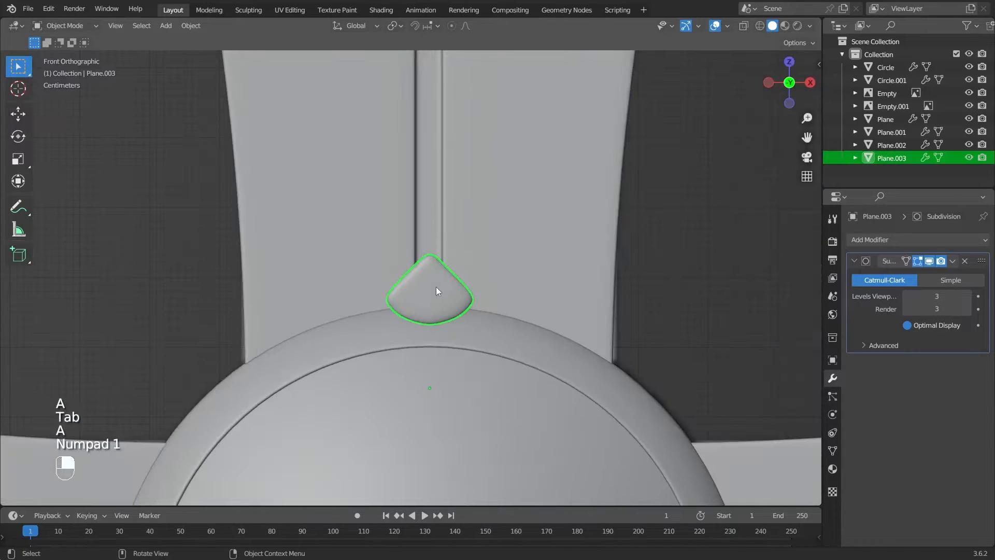
key(z)
key(z)
key(KP_3)
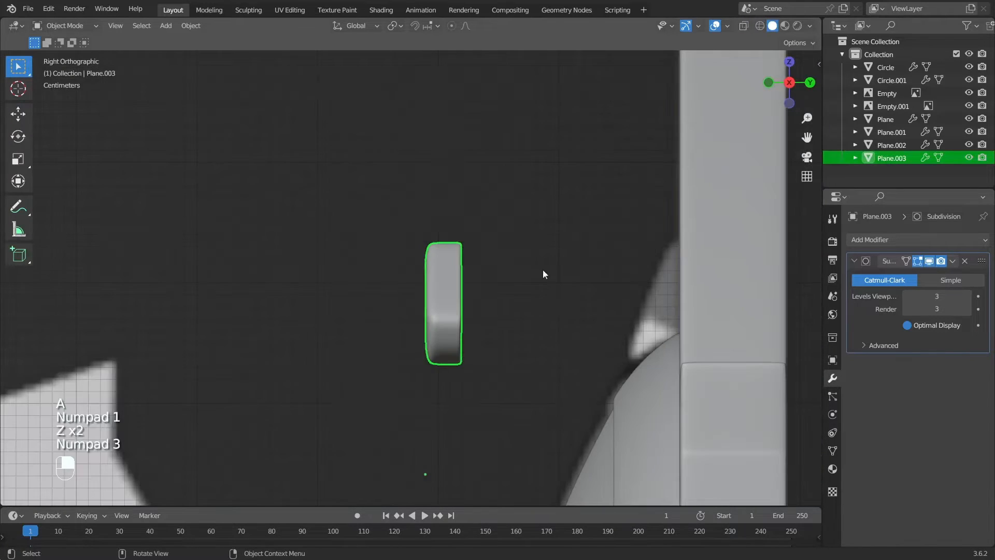
key(f)
key(g)
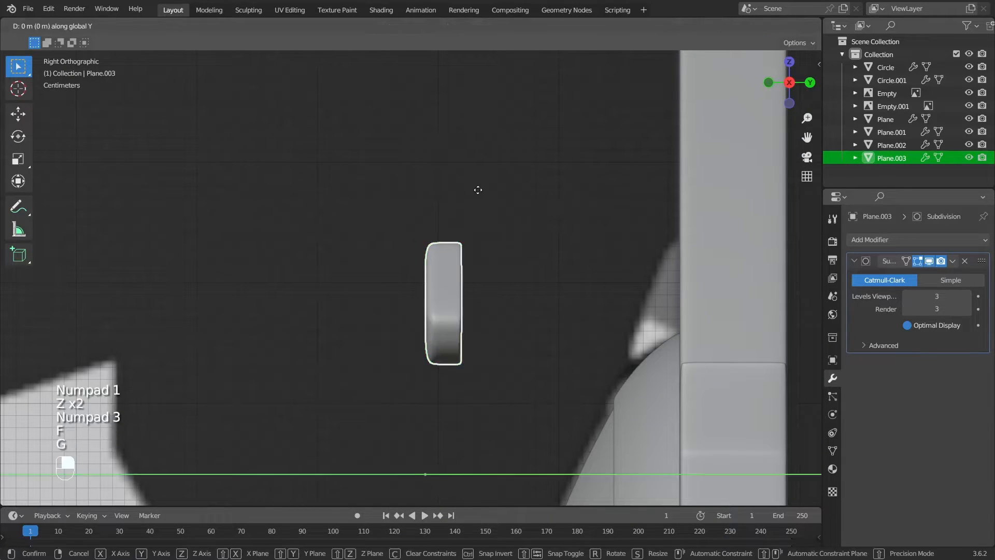
click(696, 231)
shift+middle_drag(696, 231, 463, 244)
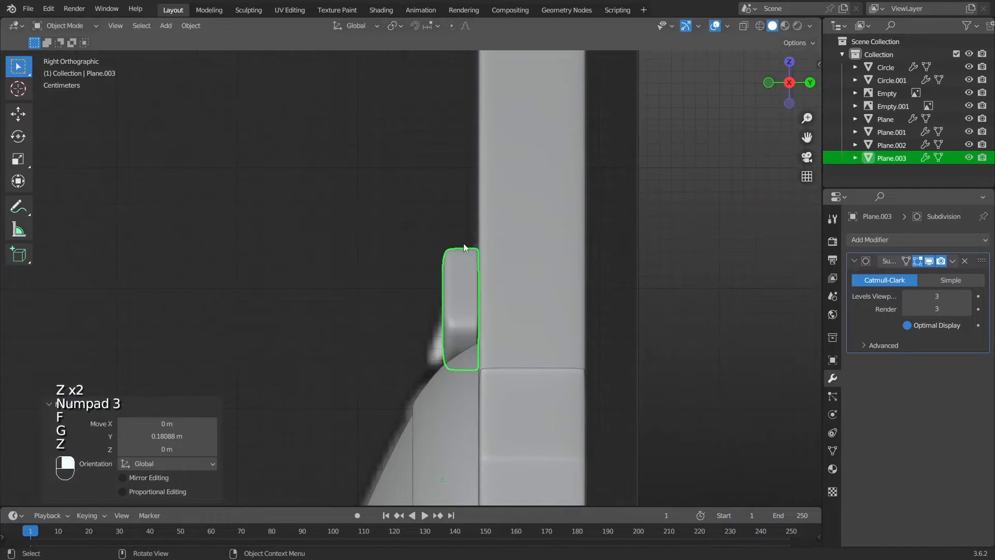
key(z)
key(r)
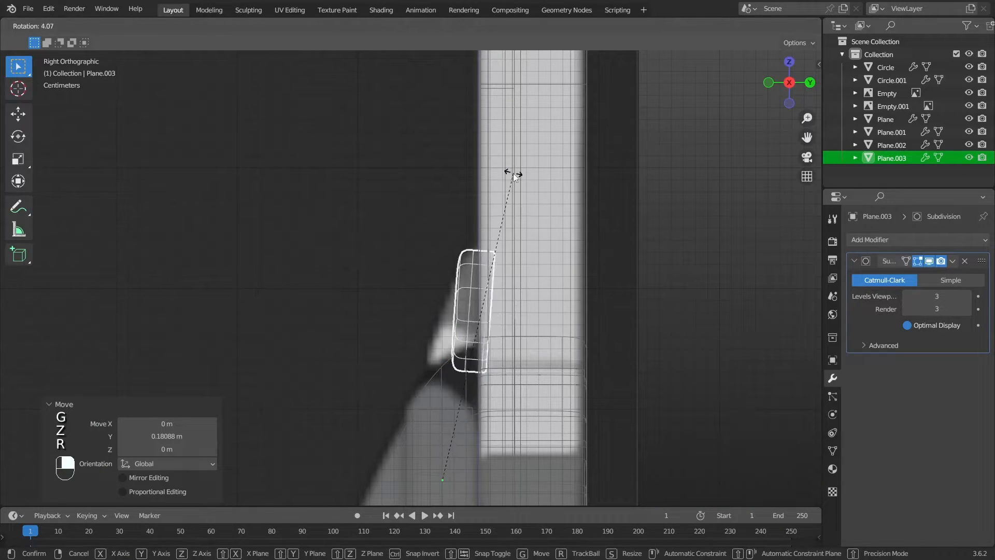
right_click(513, 173)
key(Tab)
key(a)
key(r)
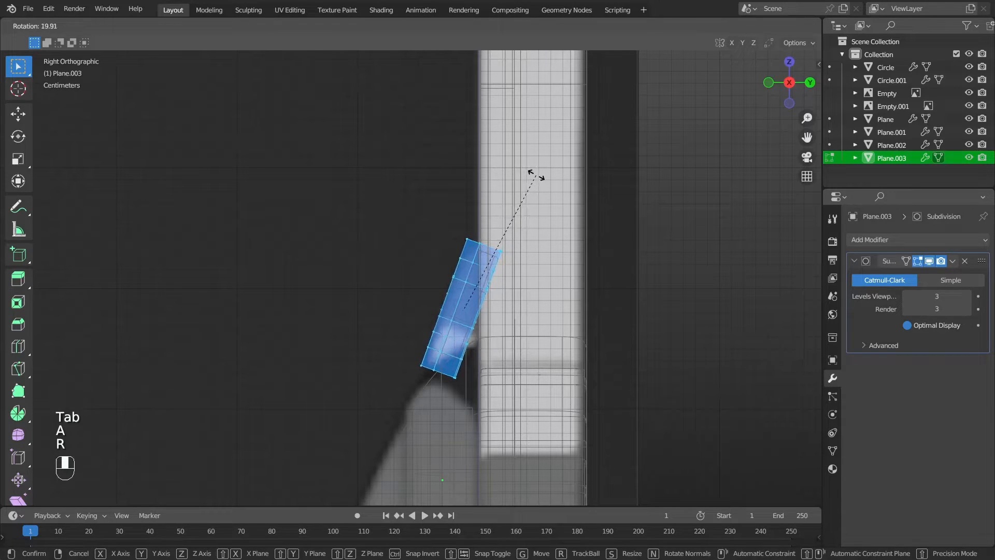
right_click(536, 177)
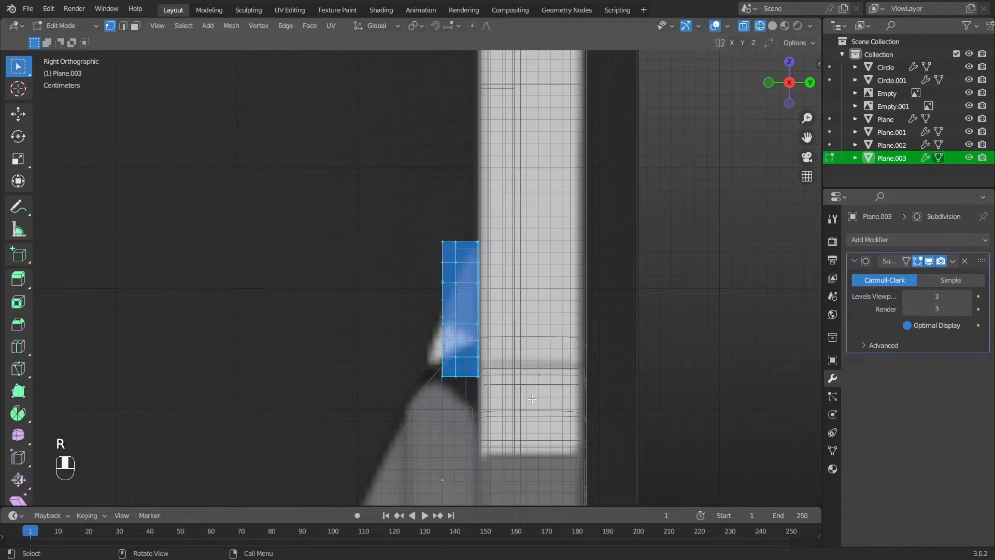
Move the prong's rear vertices along Y into the cross arm to deepen the prong
key(z)
alt+shift+middle_drag(519, 407, 487, 398)
key(z)
key(a)
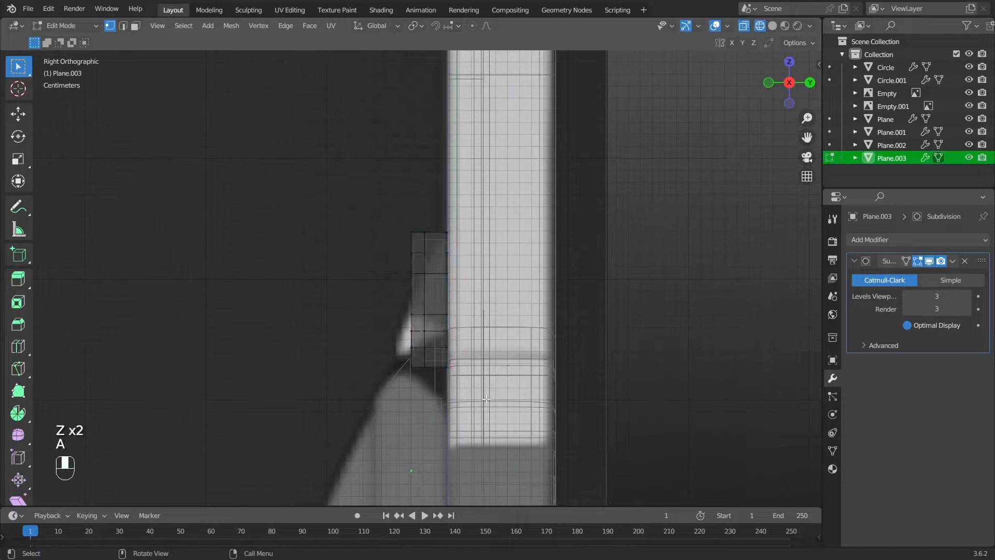
key(b)
drag(450, 432, 433, 176)
key(g)
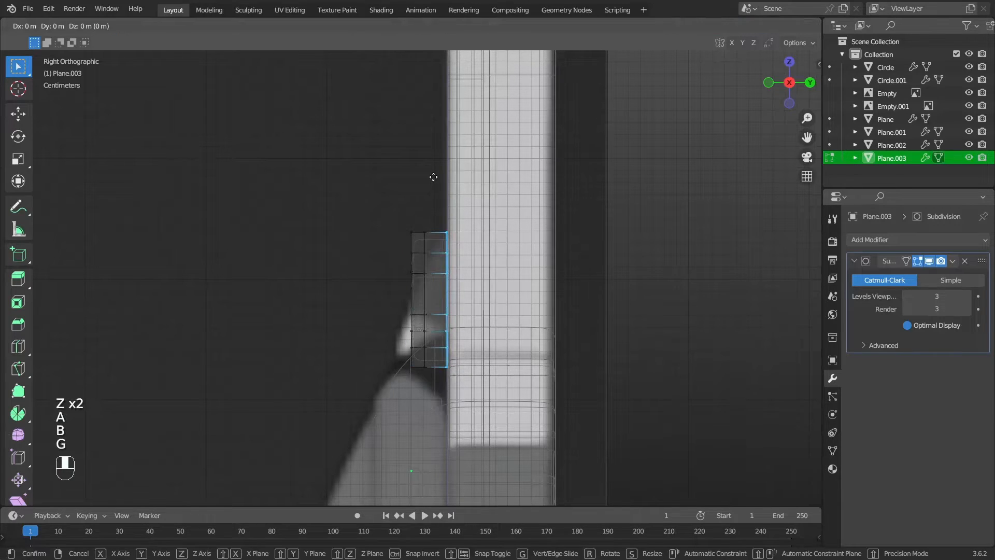
middle_click(433, 177)
ctrl+click(460, 178)
key(a)
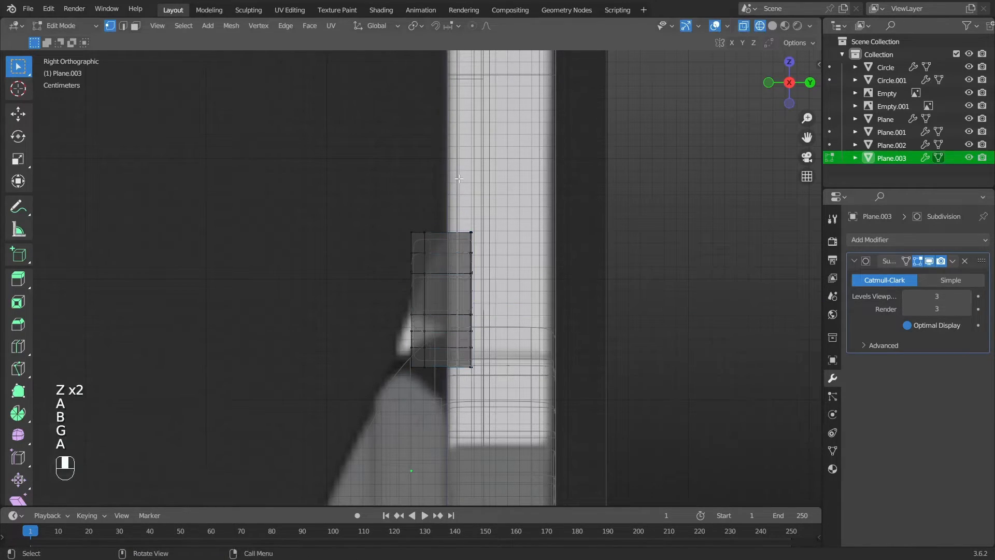
Rotate the whole prong mesh 19.2° in the side view and shift it slightly along Y to follow the reference
key(z)
key(a)
key(z)
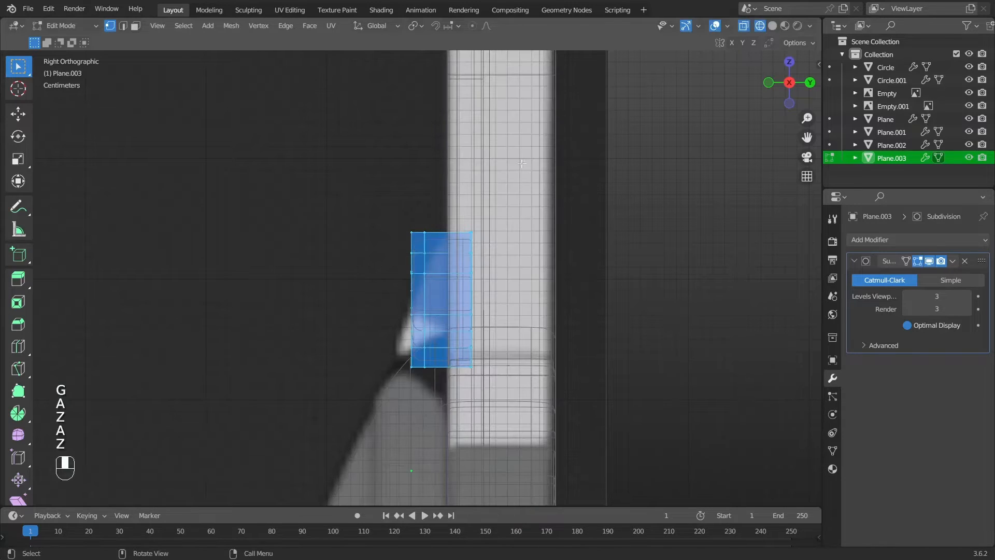
key(r)
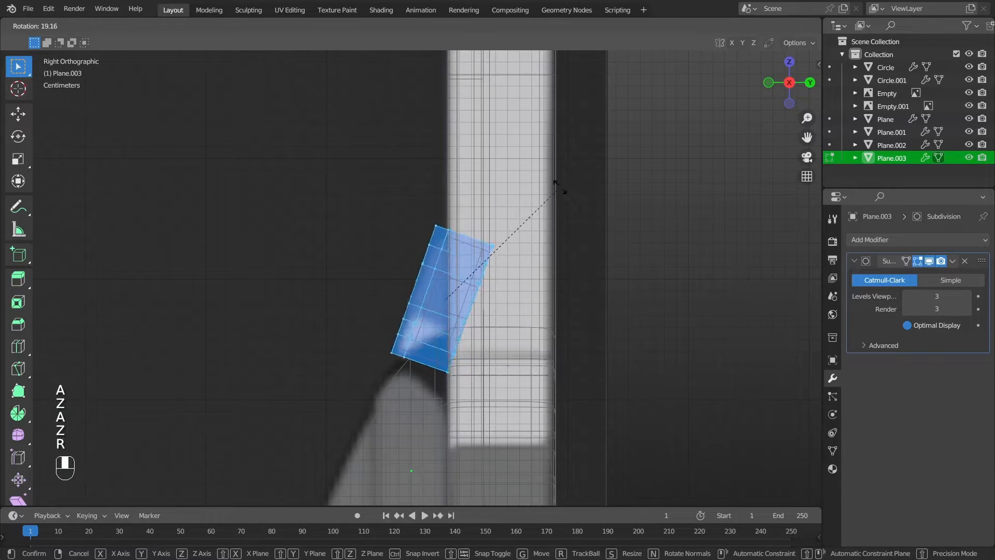
click(561, 187)
key(g)
middle_click(514, 255)
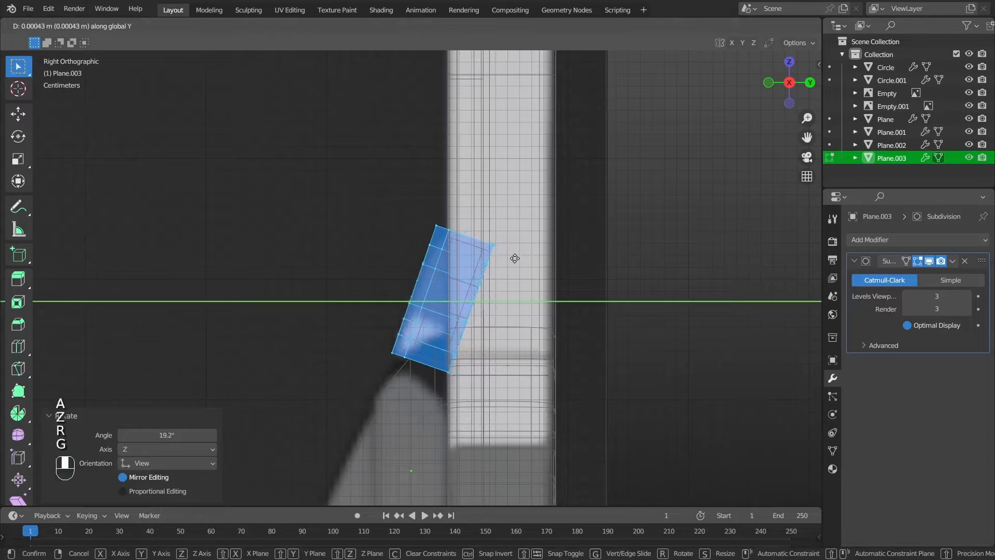
click(518, 258)
Inspect the tilted prong against the gem rim and cross arm from the front and at an angle
key(alt+z)
middle_drag(513, 258, 526, 319)
key(Tab)
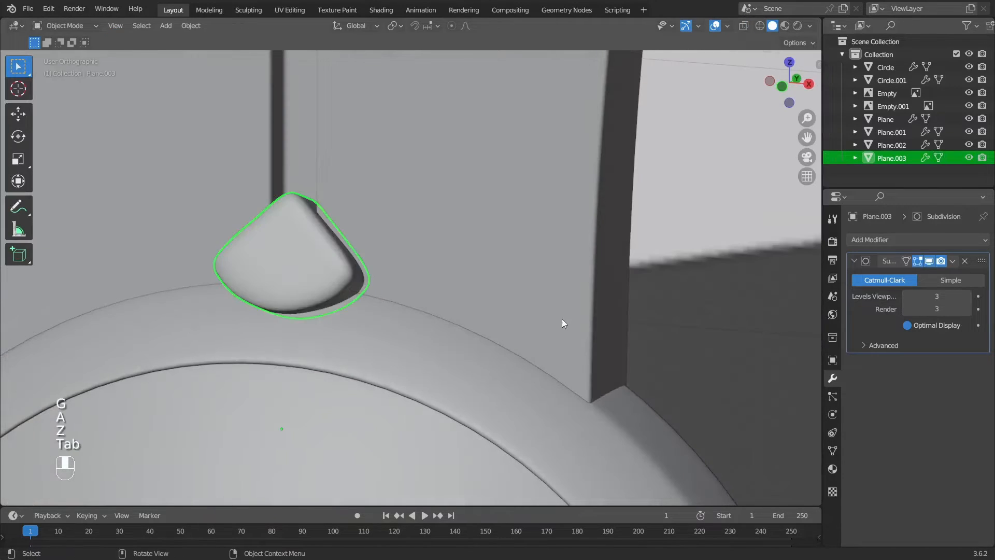
scroll(431, 265, down, 5)
key(alt+a)
key(KP_1)
scroll(441, 262, up, 5)
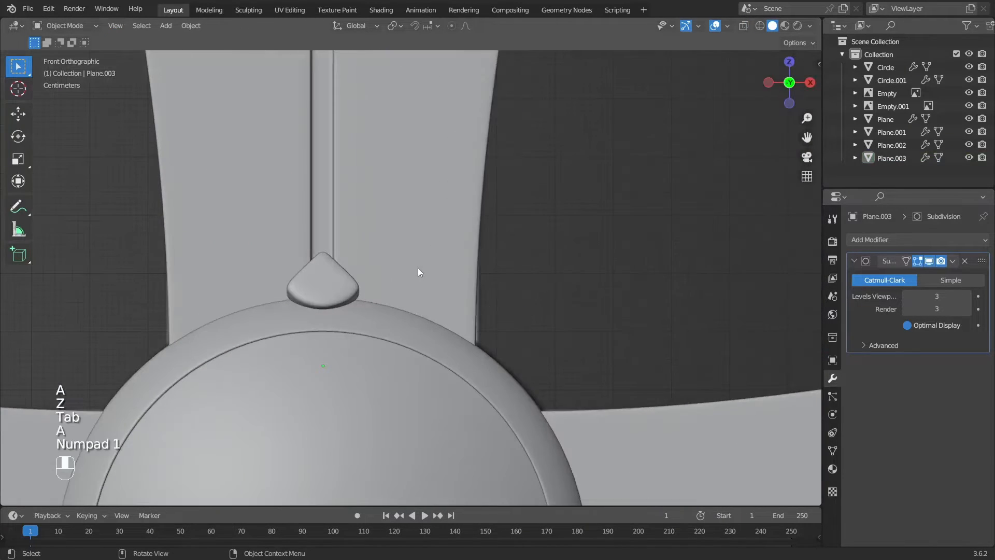
middle_drag(418, 268, 470, 316)
Try to vertex-slide the two front vertex rows of the prong back toward the cross
click(409, 273)
key(Tab)
key(KP_3)
key(z)
key(b)
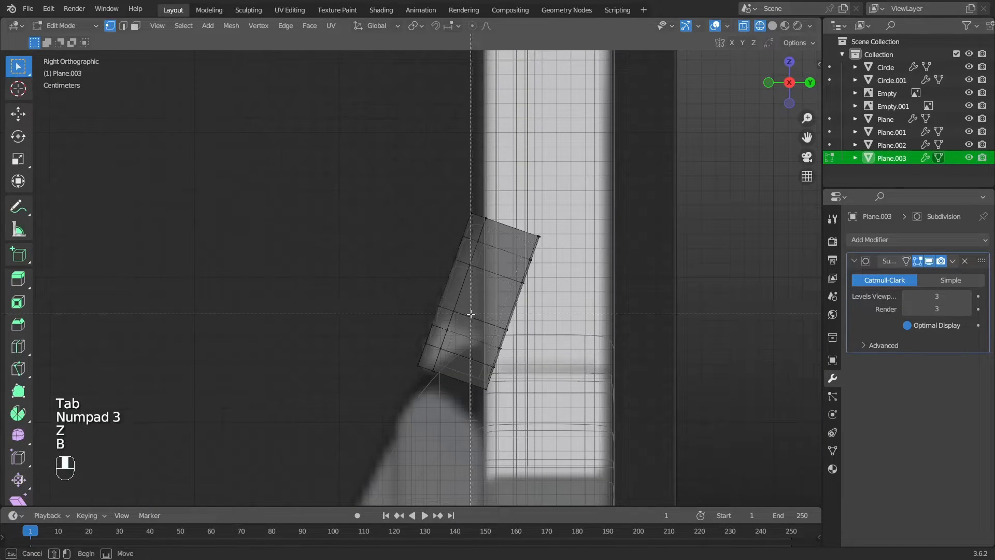
key(c)
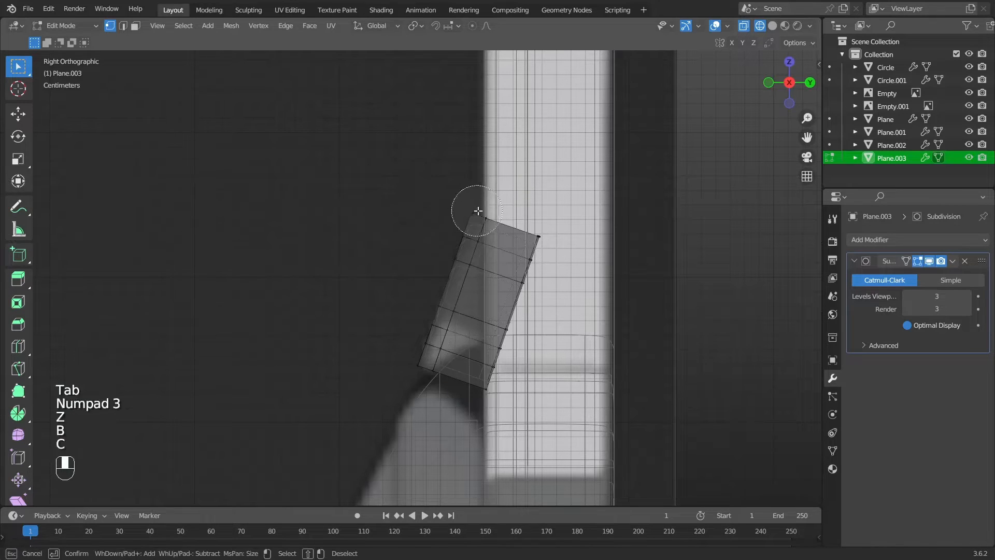
drag(472, 206, 421, 362)
key(z)
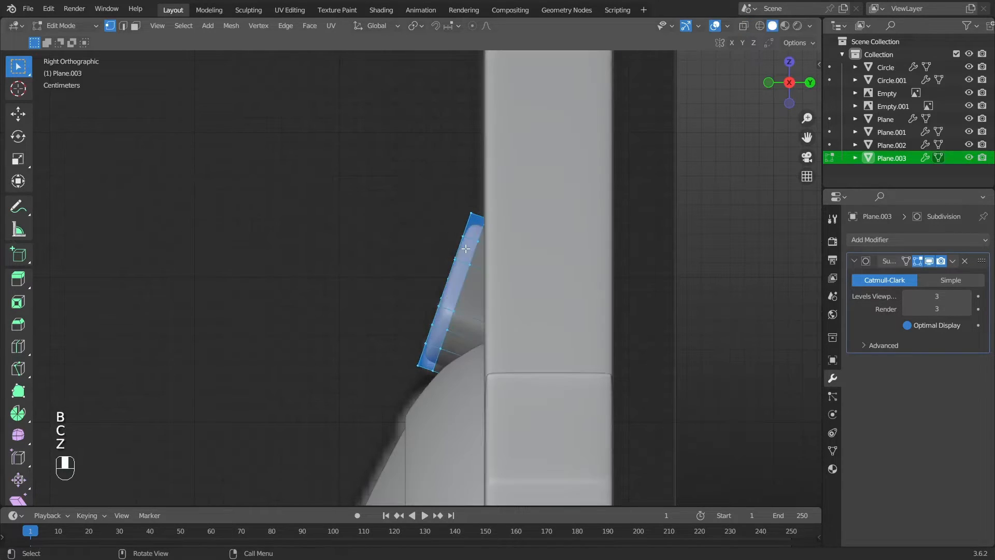
key(g)
key(g)
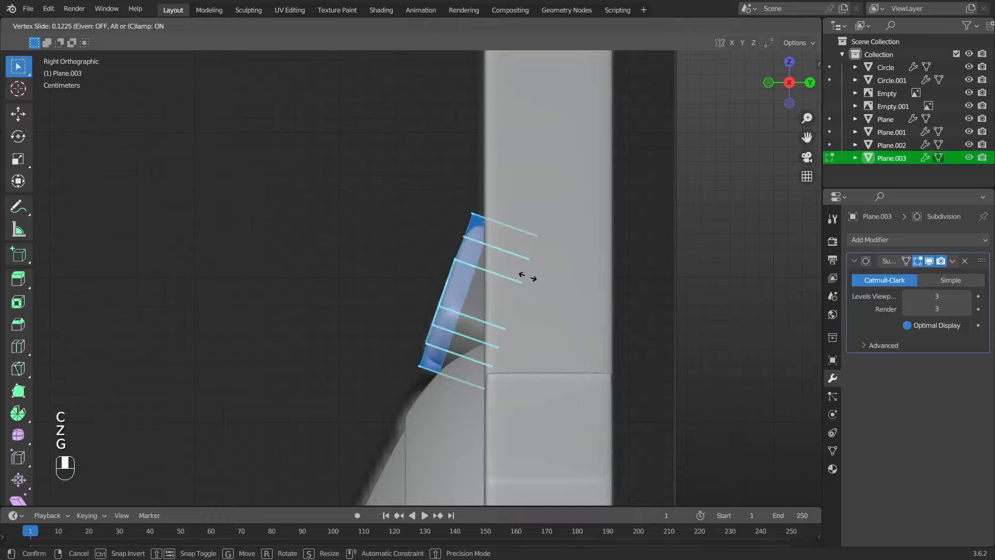
click(531, 278)
key(z)
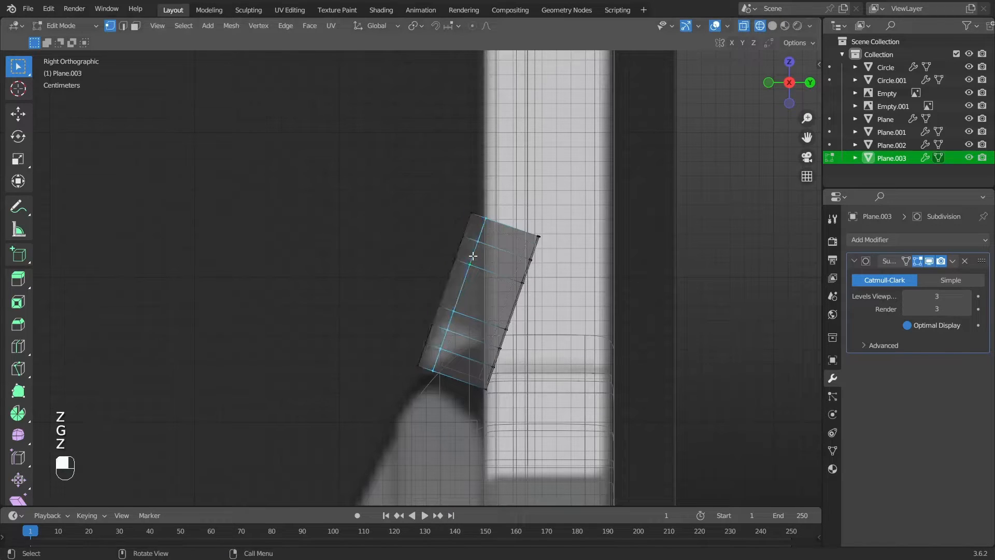
Edge-slide the prong's middle vertex row back toward the cross by a factor of about -0.26
scroll(537, 239, up, 1)
key(g)
key(g)
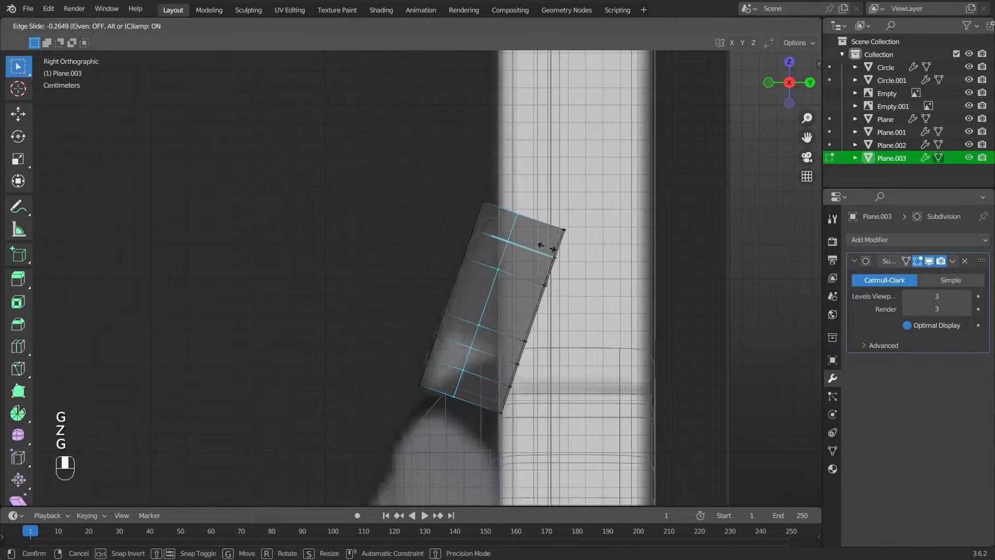
click(546, 248)
key(alt+a)
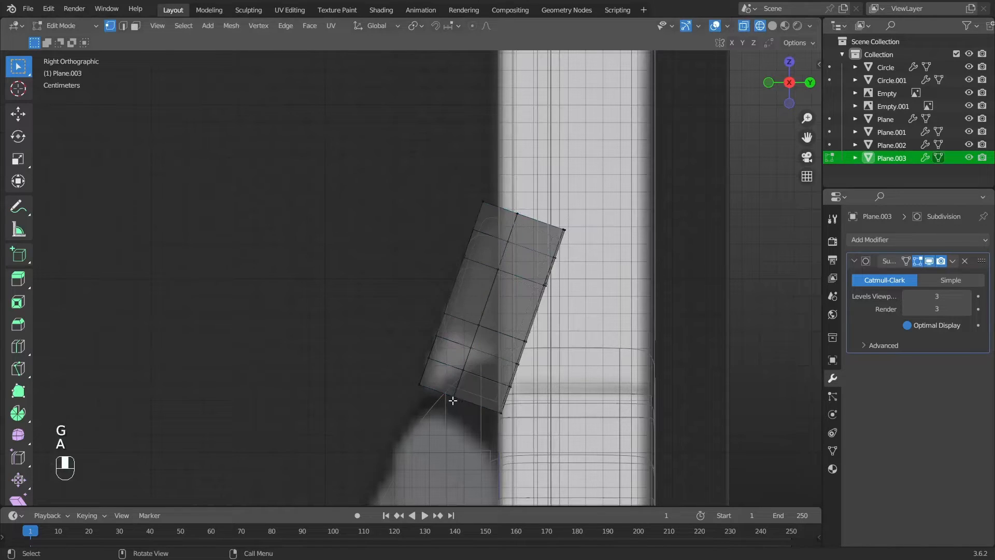
Select the prong's entire front vertex row and try to slide it back toward the cross
key(c)
mouse_move(444, 411)
mouse_down()
mouse_move(410, 390)
mouse_move(489, 182)
mouse_up()
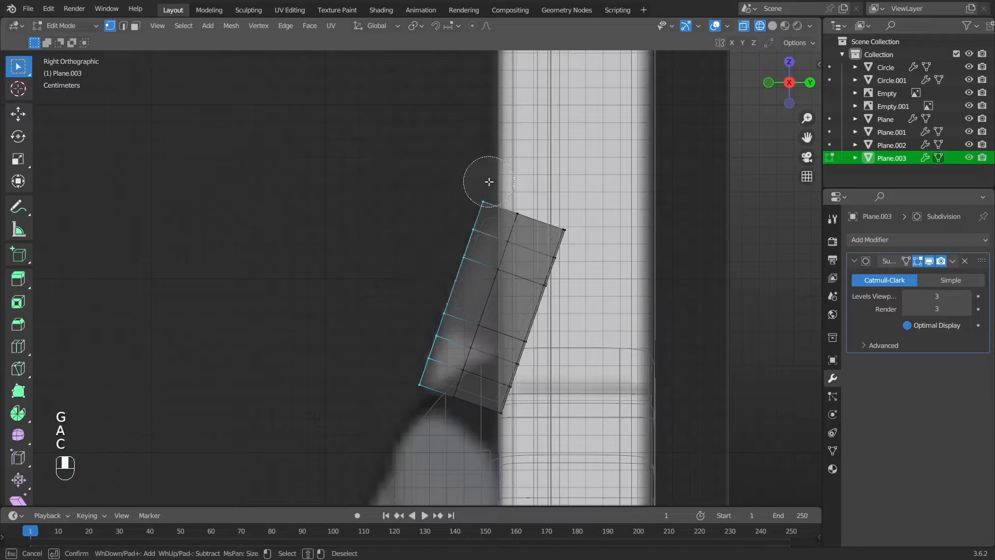
right_click(489, 182)
key(g)
key(g)
right_click(571, 253)
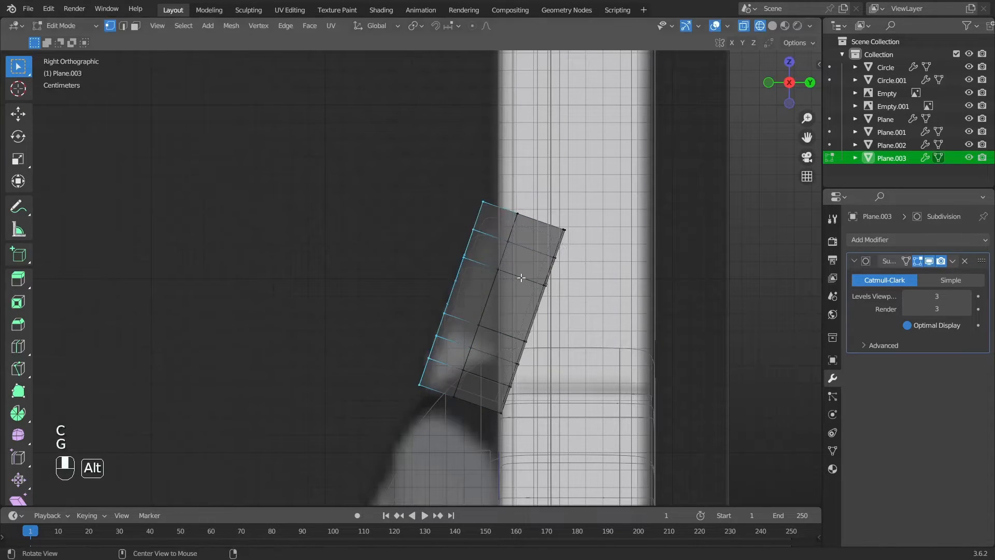
middle_drag(520, 278, 561, 299)
key(KP_3)
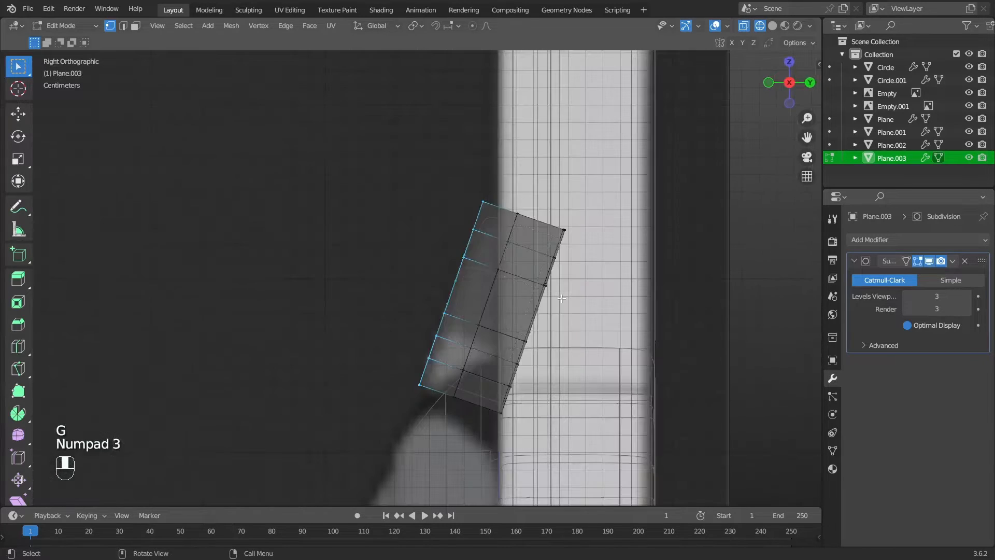
Switch the transform orientation to Normal and move the prong's front vertex row 0.007565 m along normal Z
scroll(521, 298, up, 1)
click(379, 26)
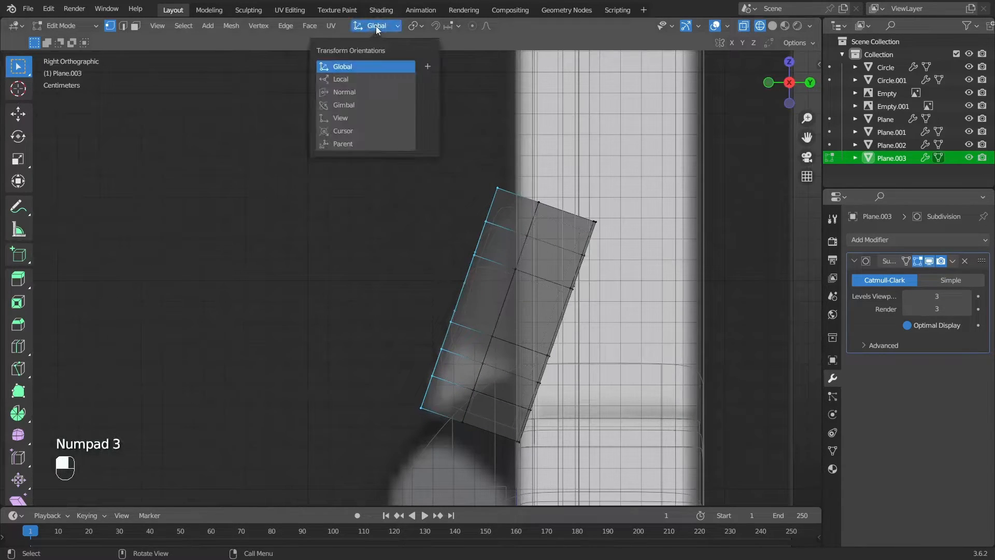
click(362, 91)
alt+shift+drag(562, 319, 479, 282)
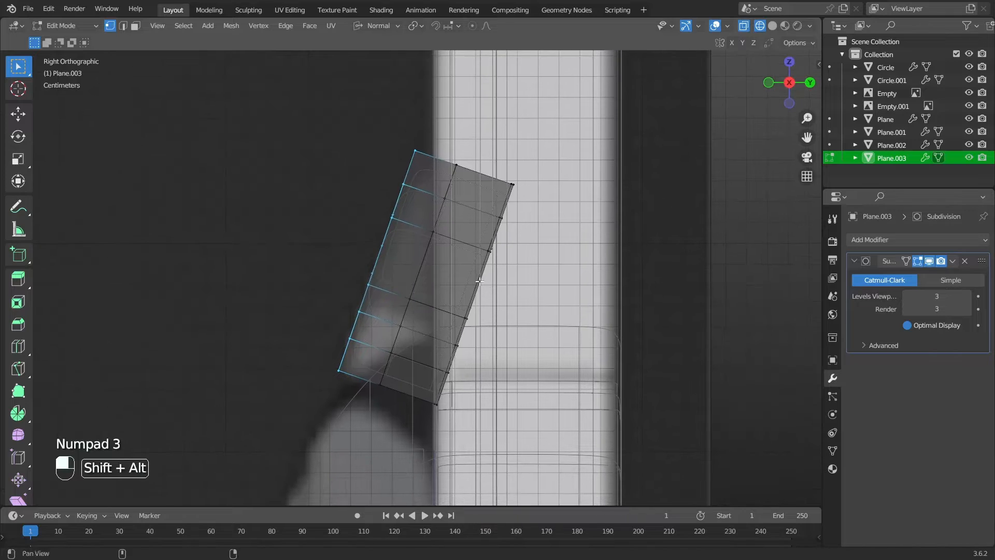
key(g)
middle_drag(479, 282, 487, 285)
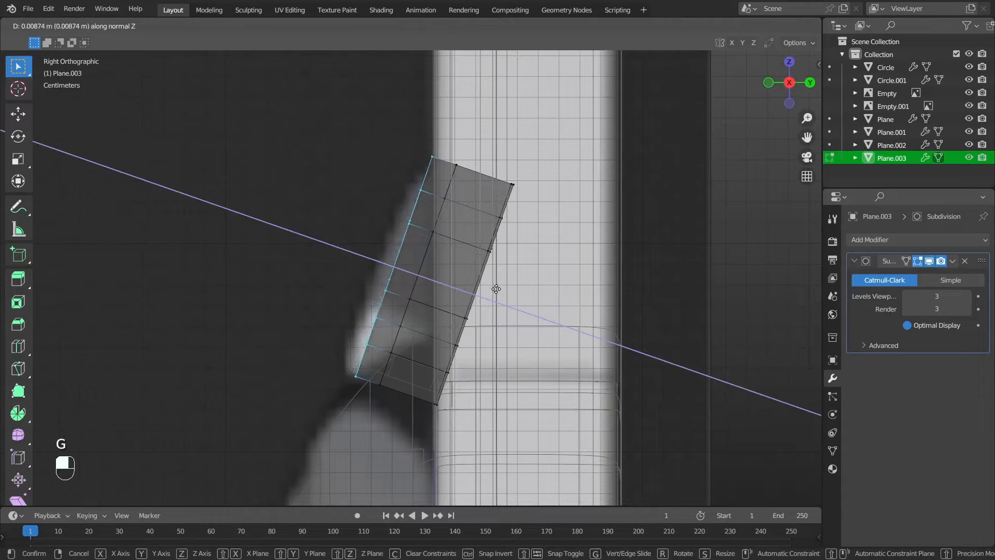
click(493, 288)
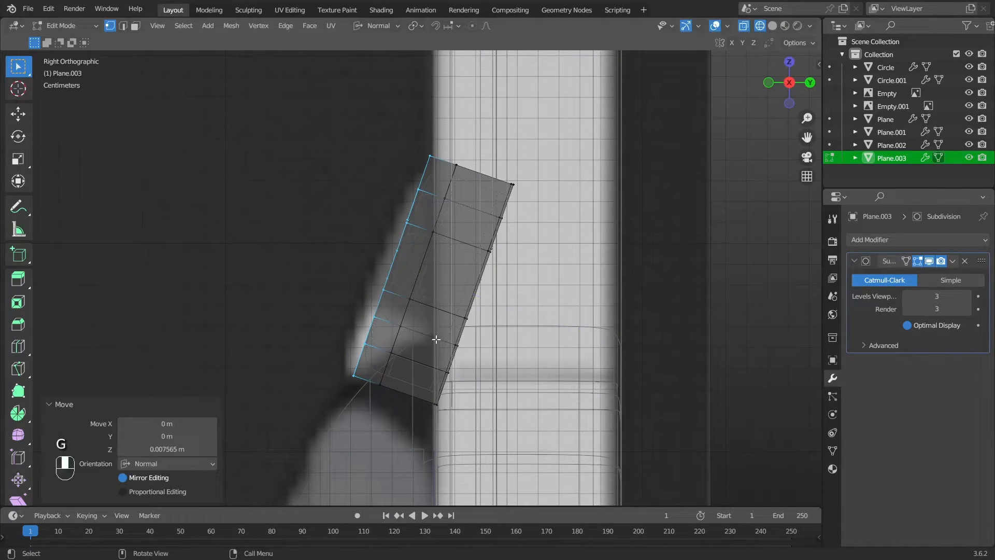
Return to solid shading, set the transform orientation back to Global and leave Edit Mode
key(shift+z)
mouse_move(413, 380)
middle_down()
mouse_move(533, 406)
mouse_move(553, 395)
middle_up()
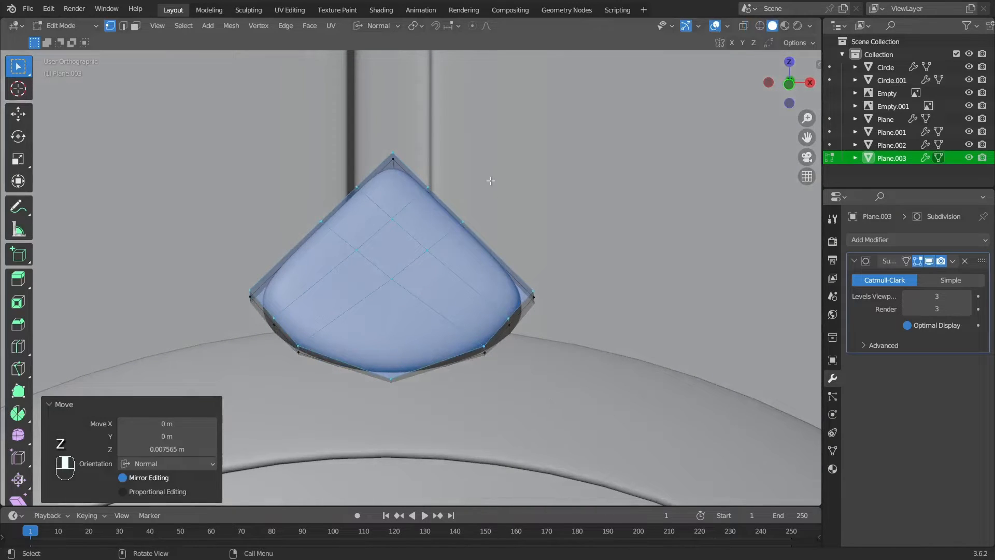
click(371, 25)
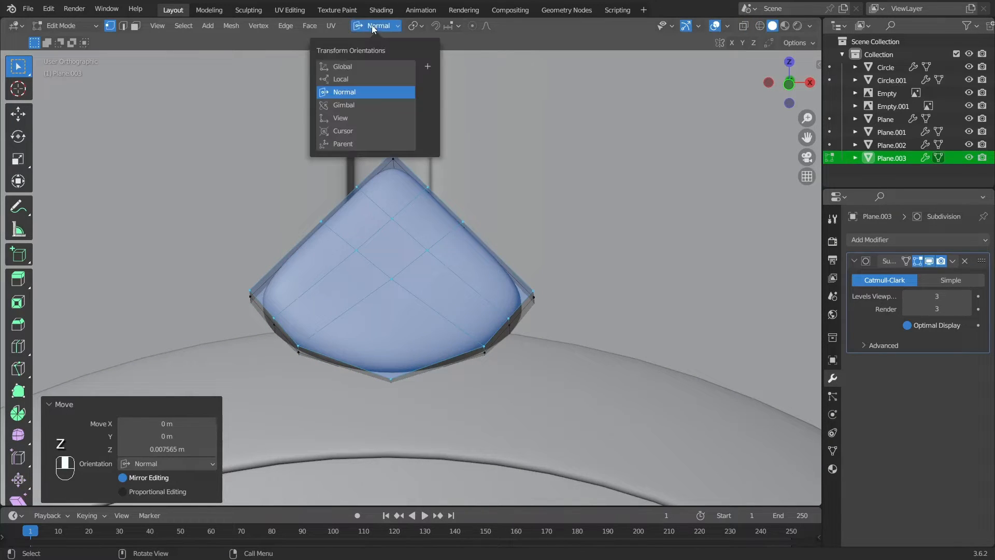
click(363, 68)
key(a)
key(Tab)
scroll(456, 247, down, 8)
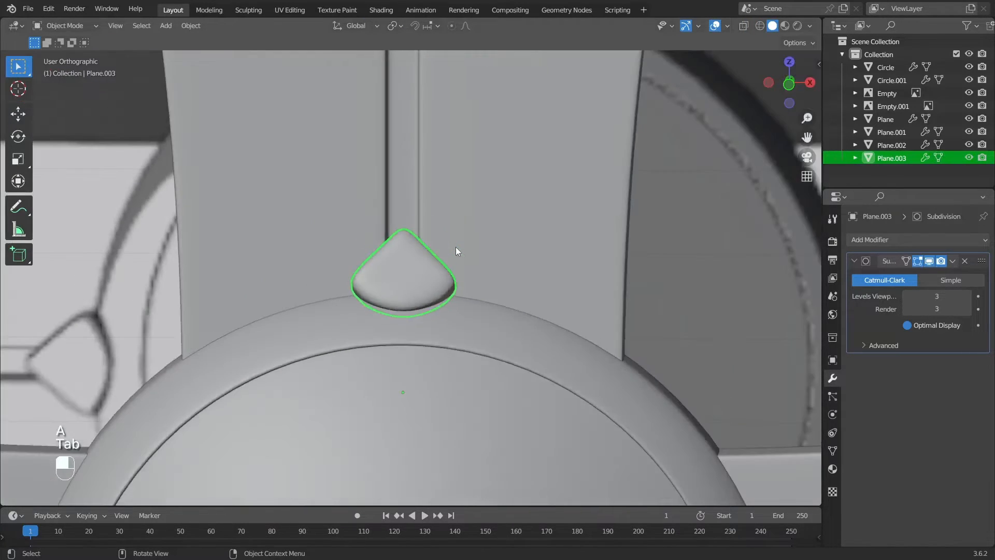
Rotate the whole prong mesh by -2.38° in the right side view
key(a)
alt+middle_drag(455, 247, 383, 308)
scroll(407, 231, up, 4)
click(412, 261)
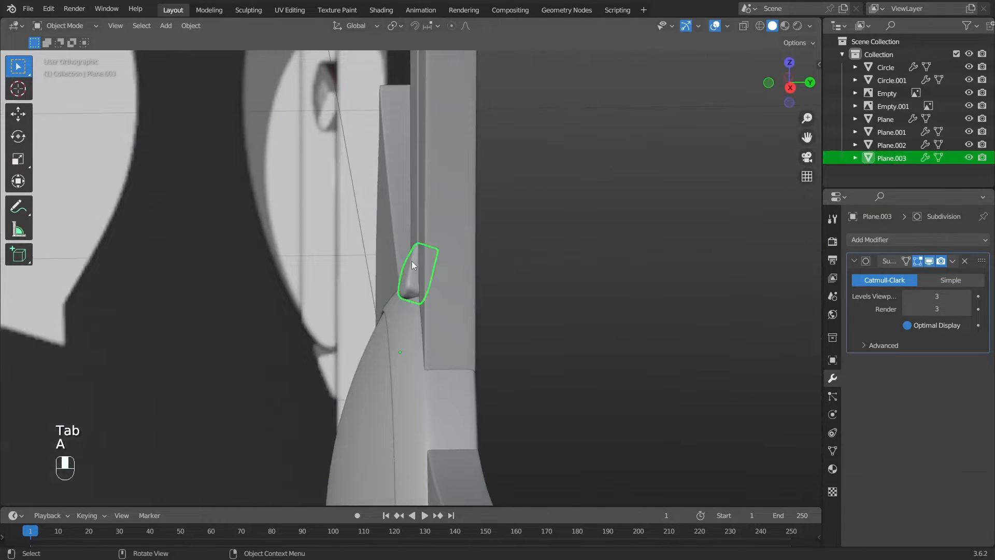
key(KP_3)
key(Tab)
key(a)
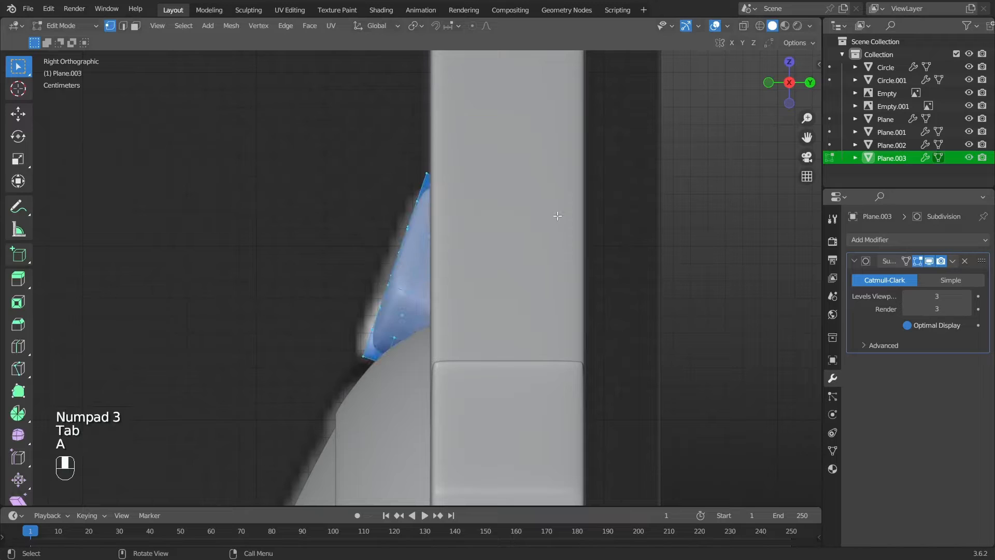
key(r)
click(589, 180)
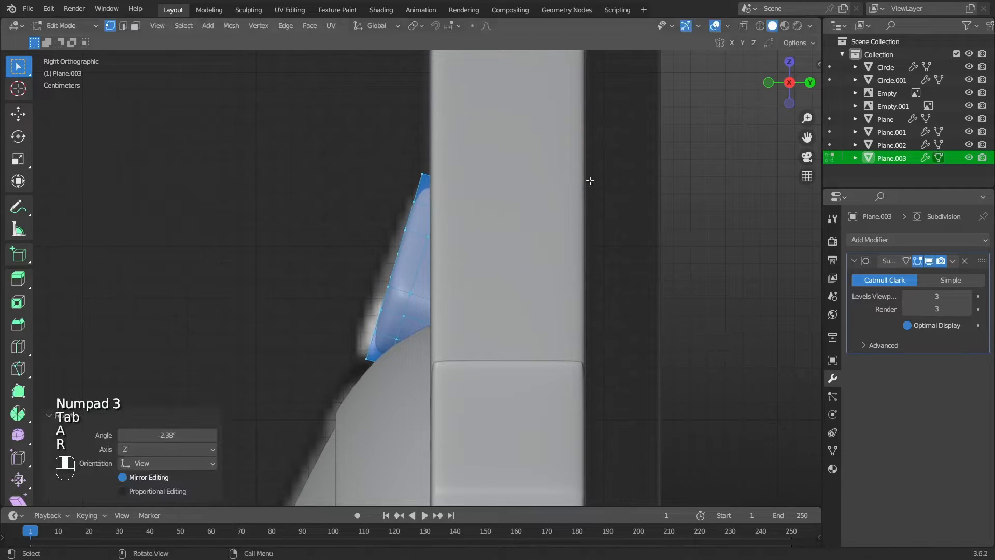
Leave Edit Mode and examine the prong against the gem rim in wireframe and solid shading
alt+middle_drag(589, 180, 550, 329)
key(z)
key(a)
key(Tab)
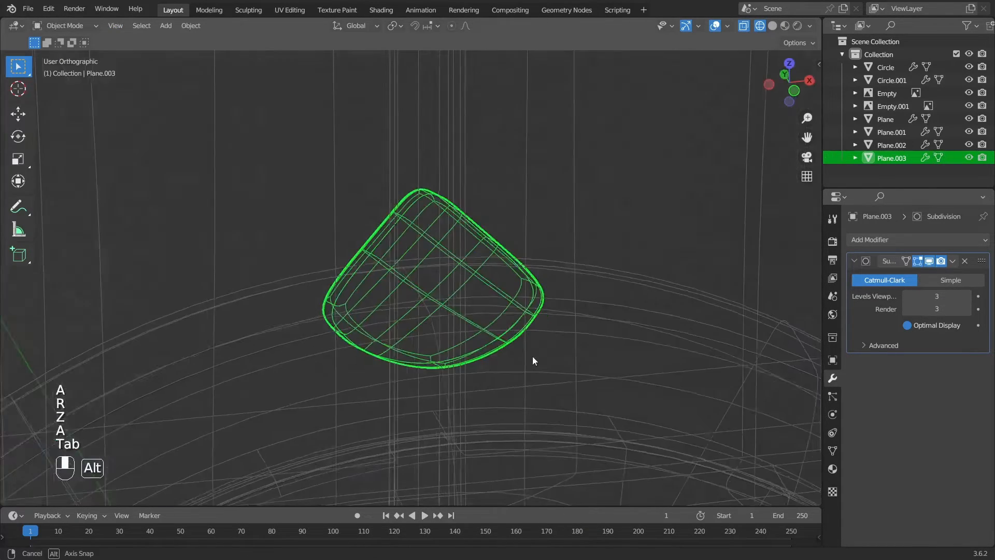
key(z)
scroll(532, 355, down, 3)
key(alt+a)
mouse_move(531, 353)
alt+middle_down()
mouse_move(463, 320)
mouse_move(416, 267)
alt+middle_up()
Apply the prong object's location, rotation and scale
click(415, 267)
key(KP_1)
scroll(474, 291, up, 3)
key(ctrl+a)
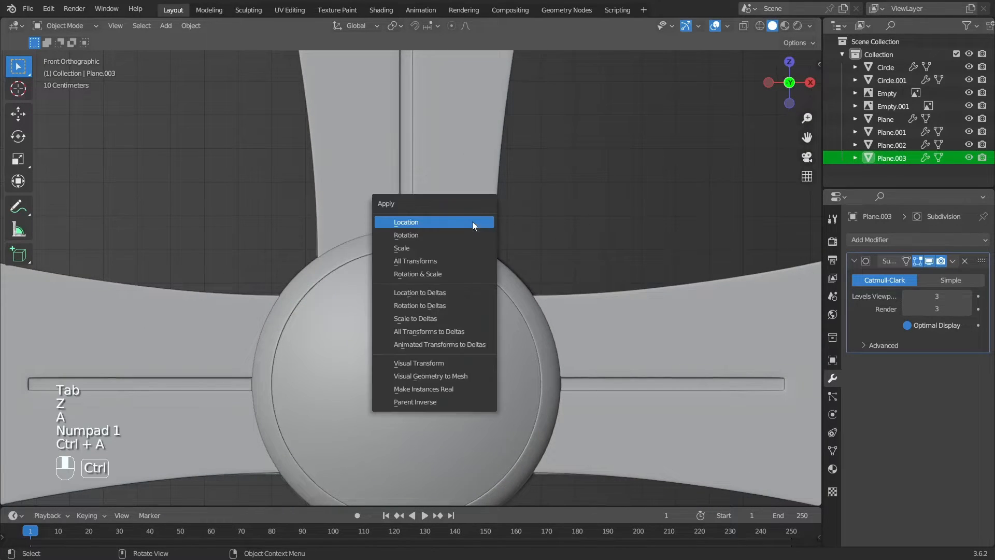
click(460, 236)
key(ctrl+a)
click(459, 237)
key(ctrl+a)
click(443, 253)
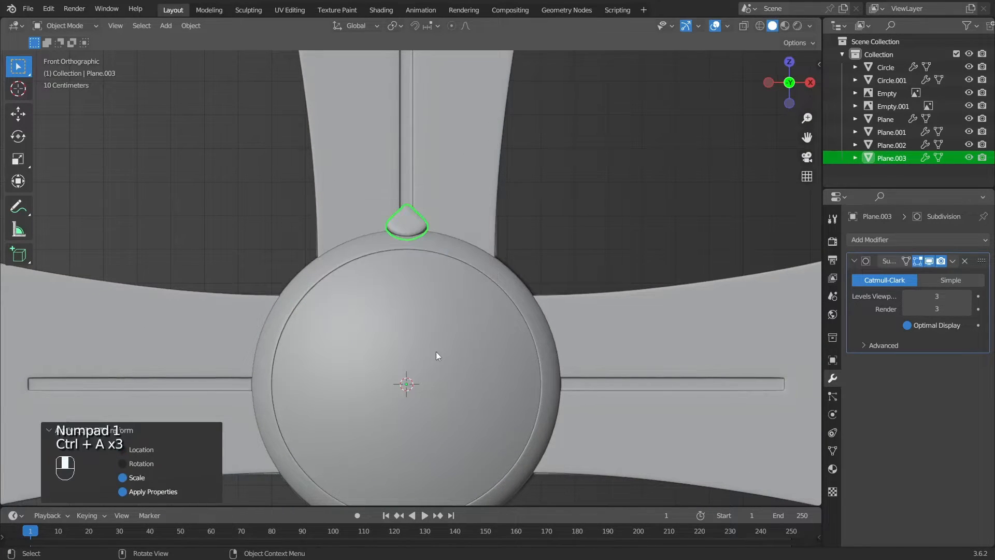
Spin the whole prong mesh 360° around the gem's centre in 4 steps with Use Duplicates enabled
scroll(494, 300, up, 2)
key(Tab)
key(a)
scroll(495, 300, down, 3)
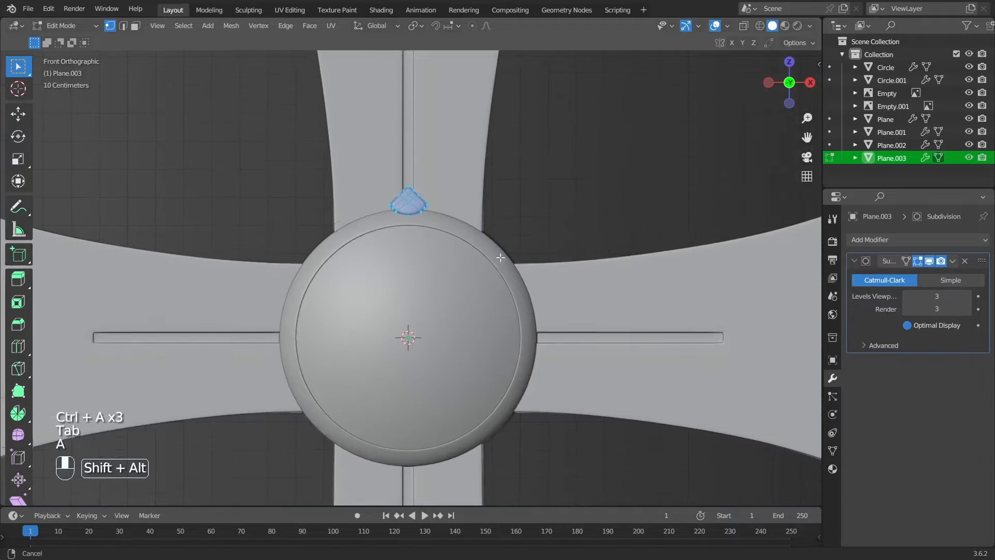
key(space)
text(sp)
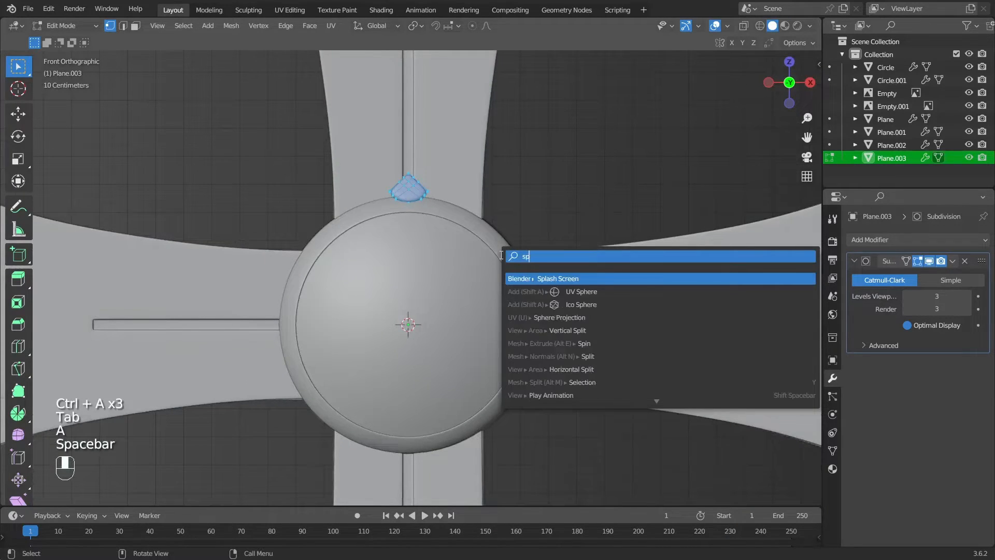
text(ln)
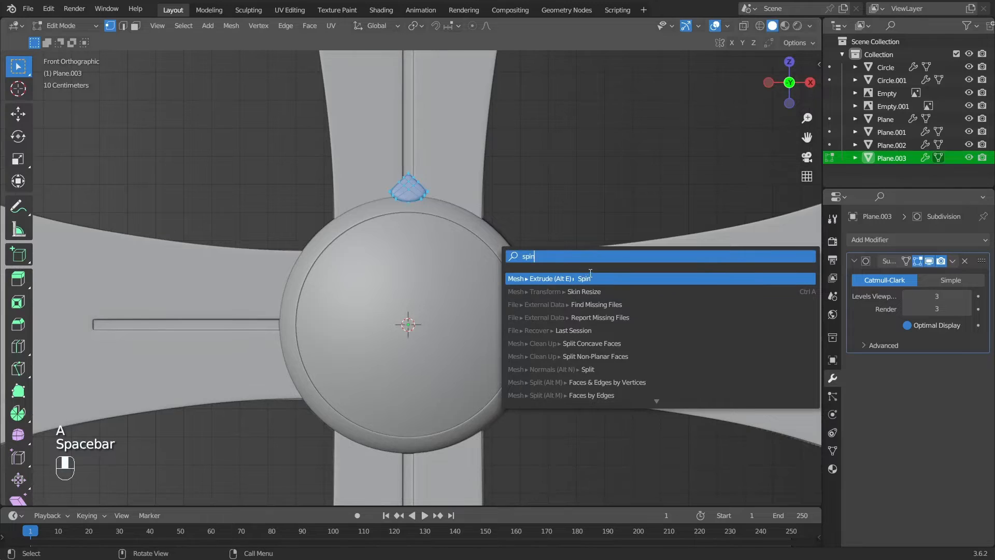
click(588, 275)
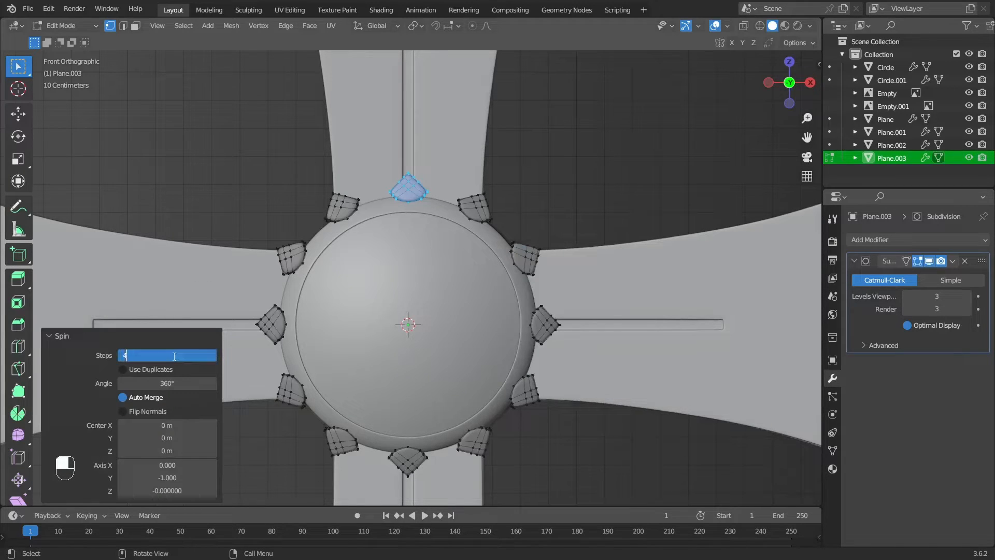
key(Return)
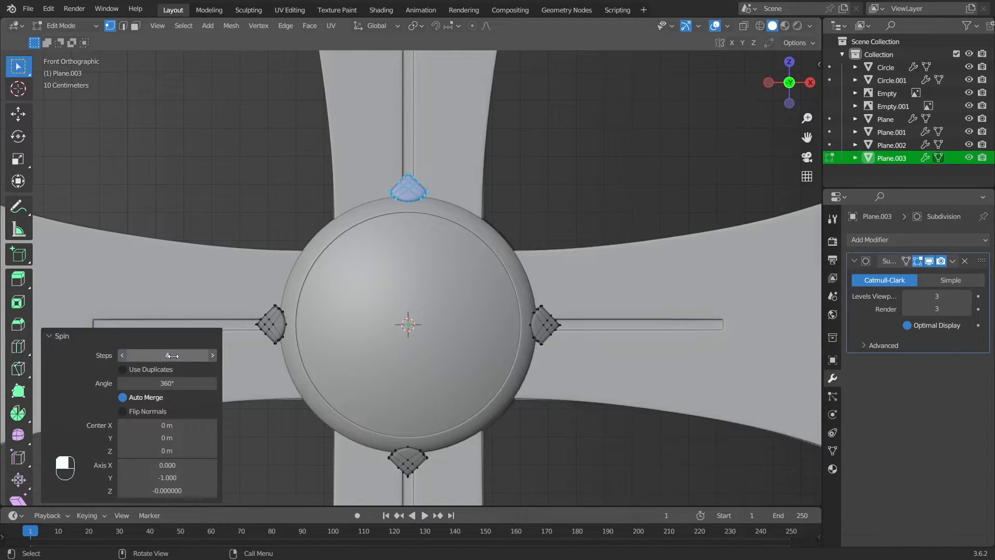
click(122, 369)
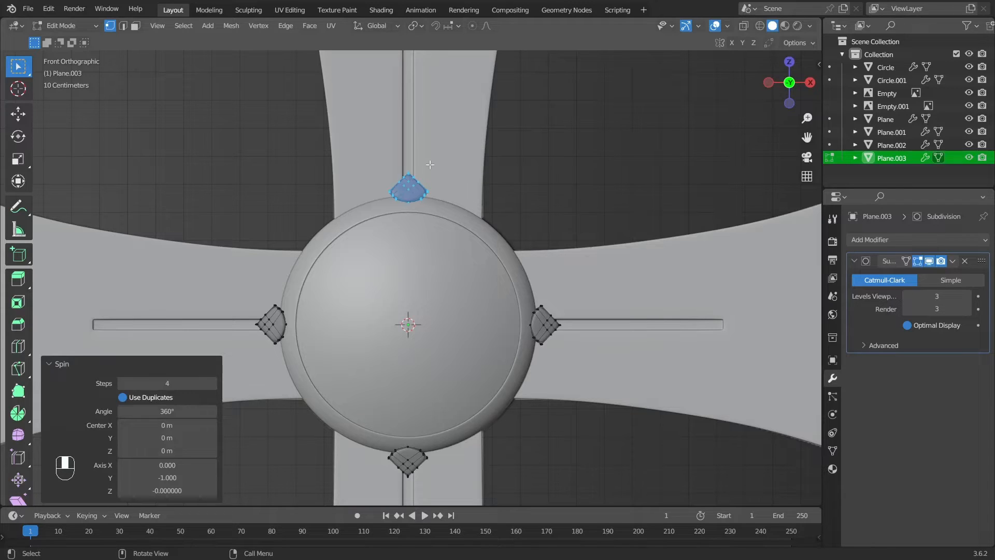
Merge all prong vertices by distance to remove the overlapping duplicate, and return to Object Mode
key(a)
key(a)
scroll(456, 195, up, 3)
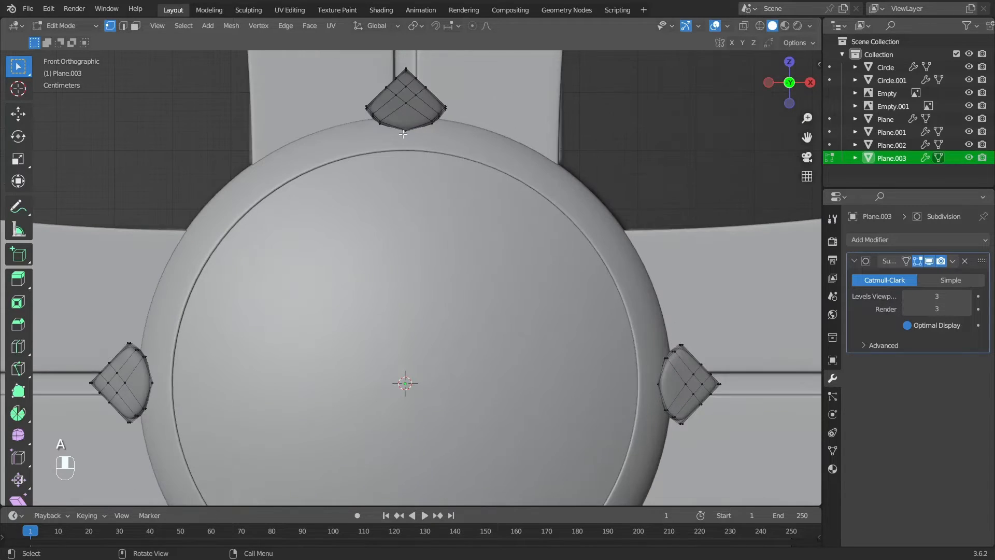
shift+middle_drag(422, 110, 424, 147)
scroll(424, 141, down, 1)
key(a)
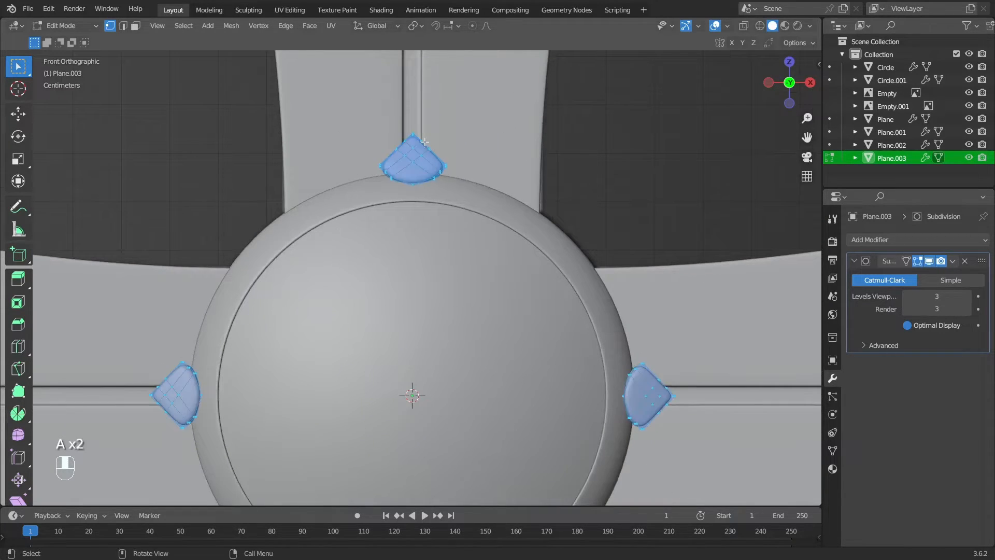
key(m)
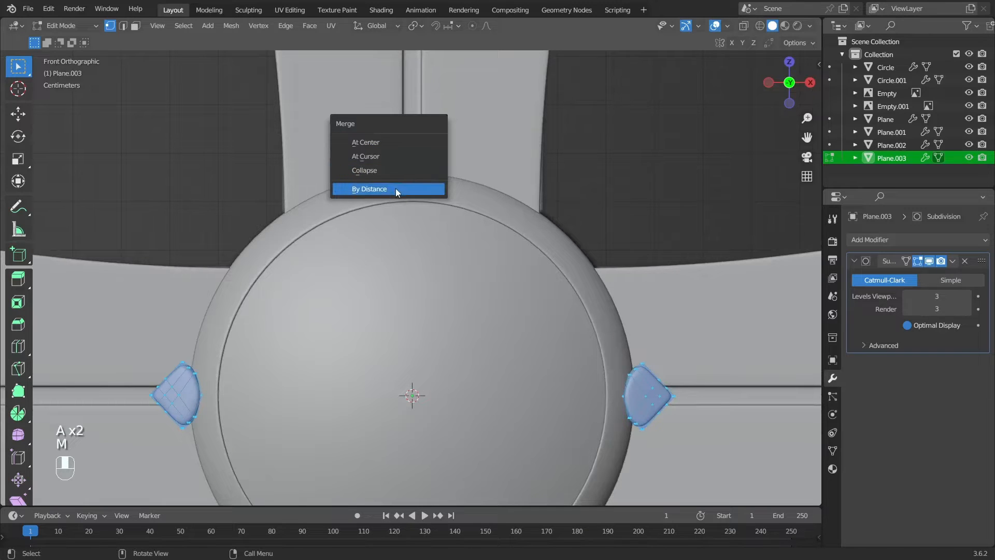
click(396, 188)
key(a)
key(Tab)
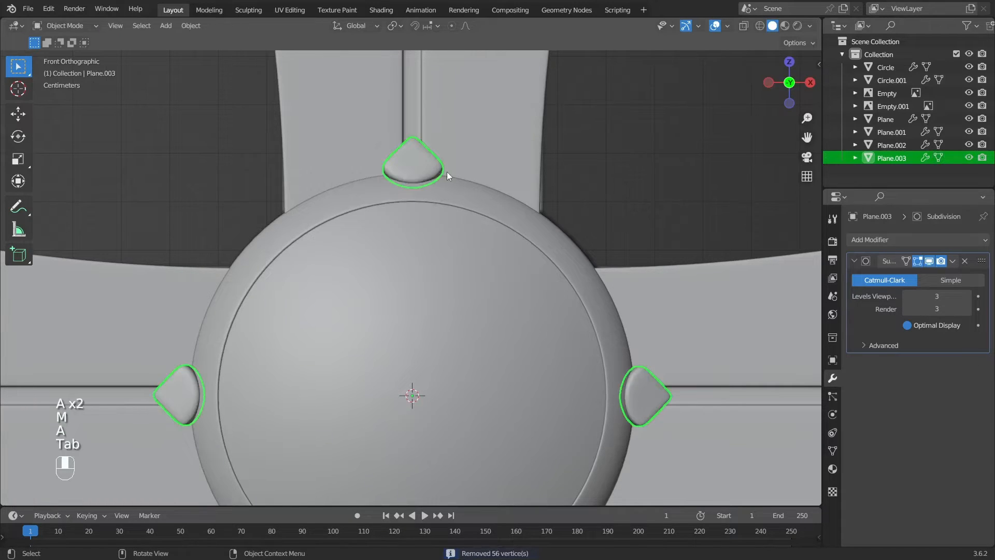
Examine the four prongs around the gem and the whole pendant from the front and at an angle
key(z)
key(z)
scroll(446, 172, down, 6)
key(a)
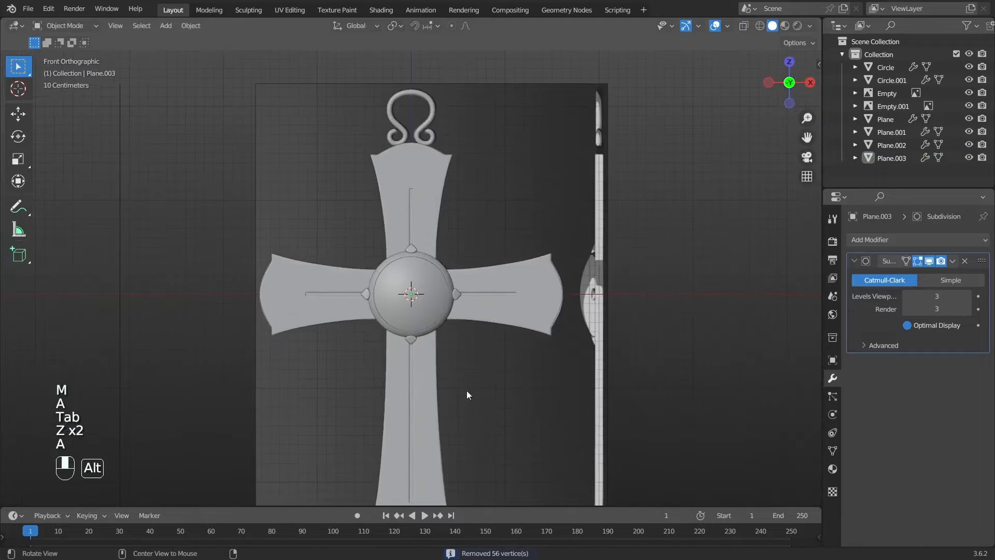
middle_drag(466, 391, 390, 372)
scroll(444, 279, up, 5)
middle_drag(444, 276, 489, 302)
scroll(489, 263, down, 2)
scroll(490, 303, down, 3)
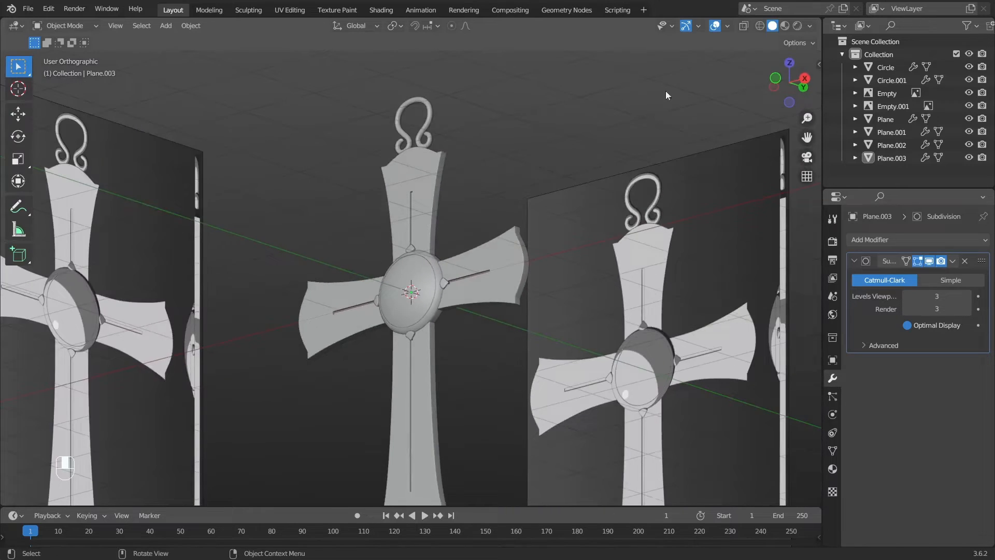
Open the viewport overlay settings
click(699, 26)
click(728, 26)
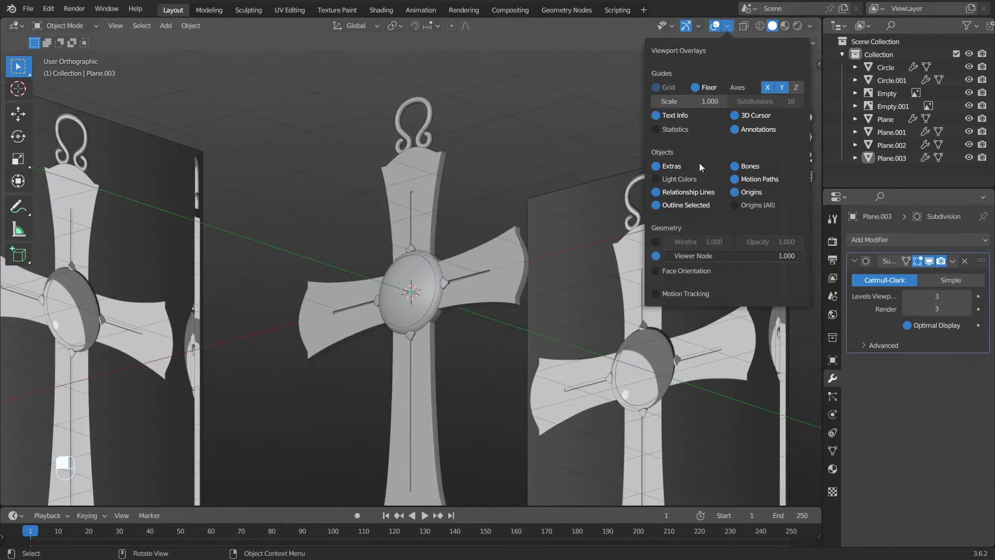
Turn on the Face Orientation overlay and inspect the cross's face normals
click(658, 270)
alt+drag(446, 181, 559, 319)
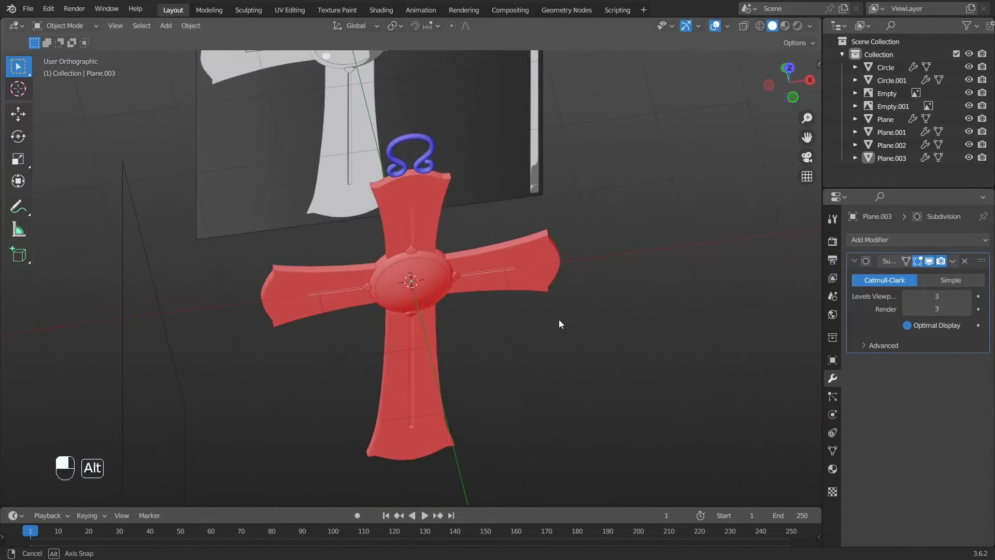
scroll(449, 181, up, 2)
Recalculate the normals of the cross's whole vertical bar to the outside
click(440, 148)
key(Tab)
key(a)
key(space)
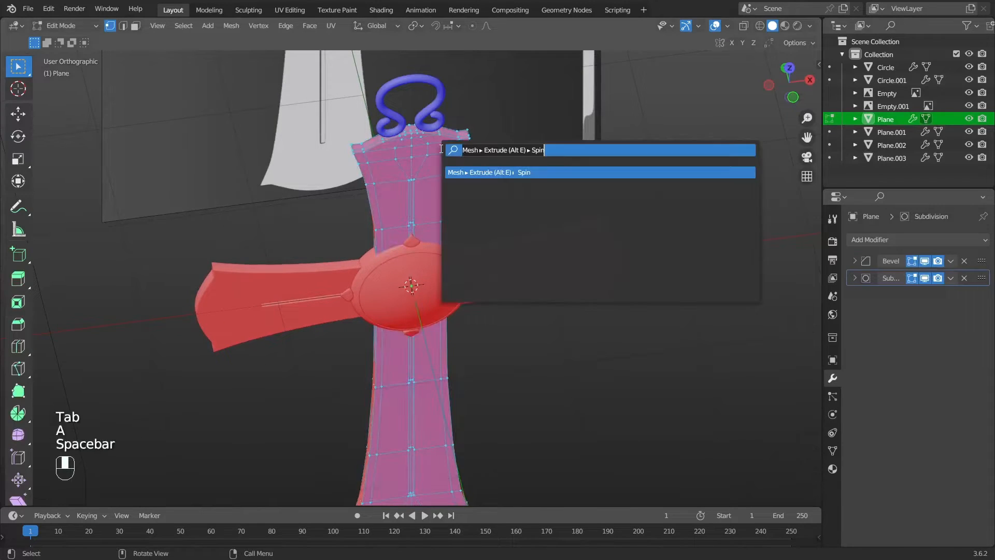
text(recal)
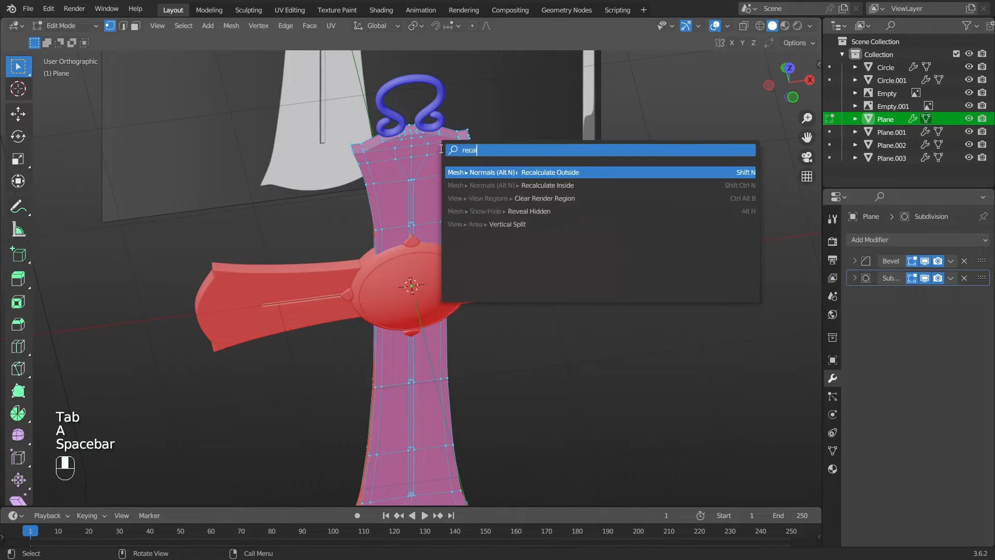
click(564, 172)
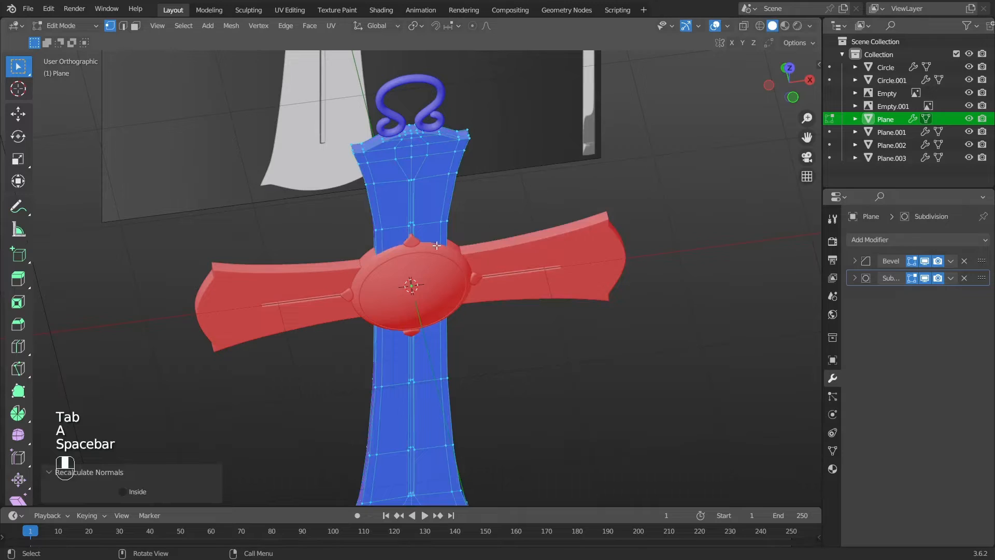
key(a)
key(Tab)
Recalculate the normals of the cross's whole horizontal bar to the outside
click(582, 261)
key(Tab)
key(a)
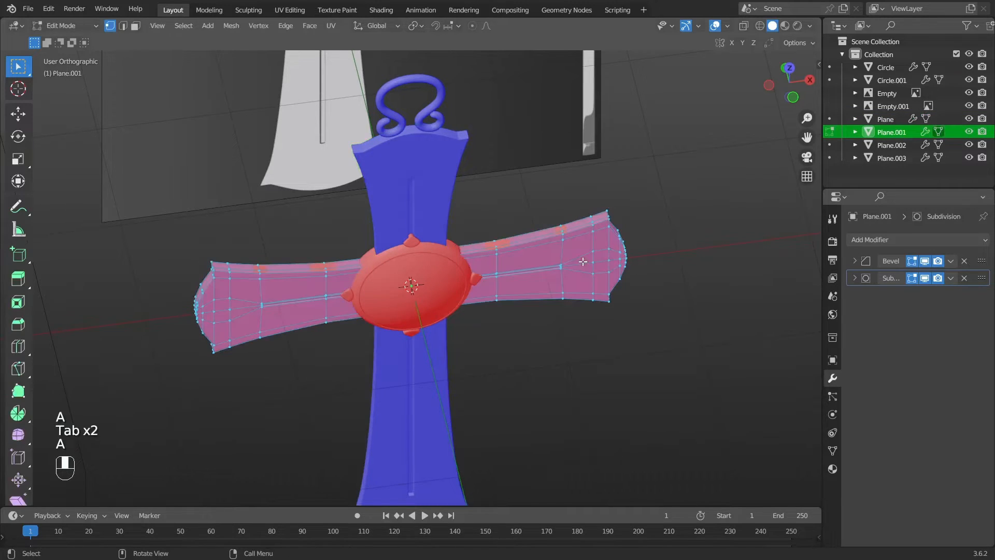
key(space)
click(640, 282)
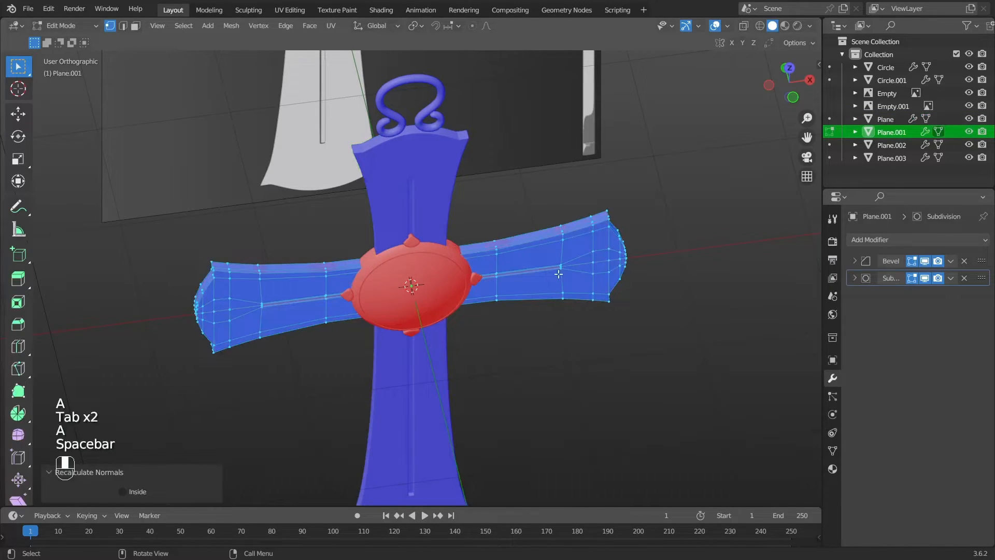
key(a)
key(Tab)
Recalculate the normals of the round rim at the cross's centre to the outside
click(434, 248)
alt+drag(433, 248, 487, 241)
scroll(477, 229, up, 5)
key(Tab)
key(a)
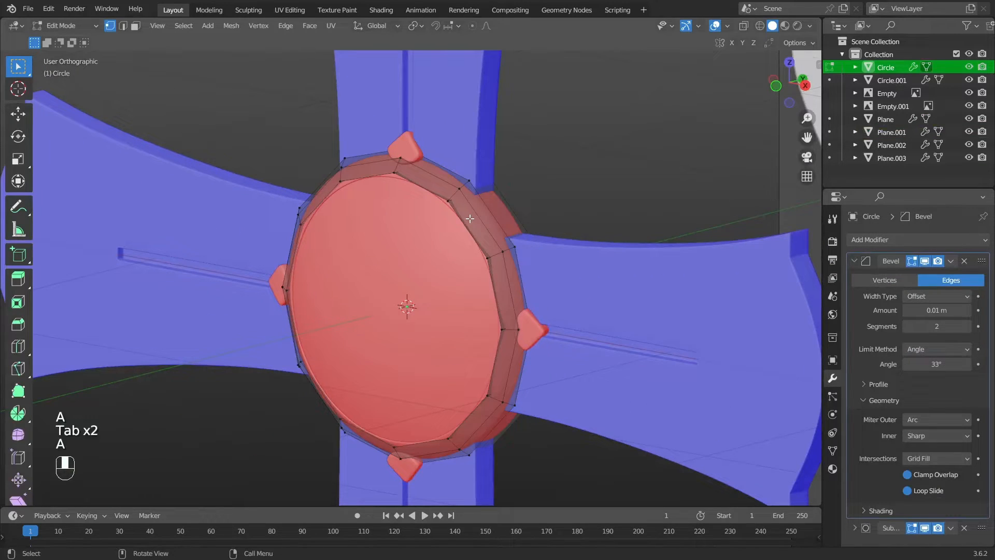
key(a)
key(space)
click(519, 242)
key(a)
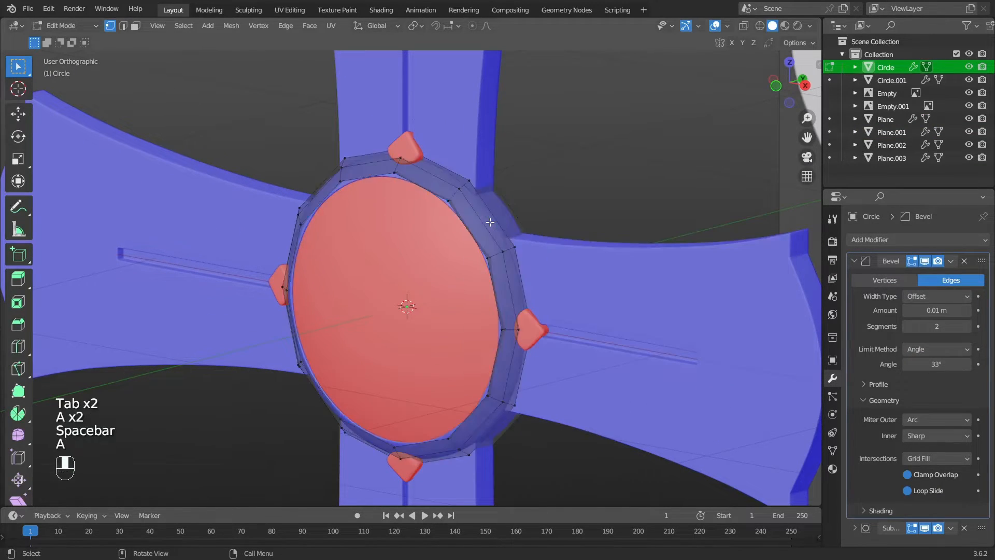
key(Tab)
Recalculate the normals of the domed gem inside the central rim to the outside
click(429, 279)
key(Tab)
key(a)
key(space)
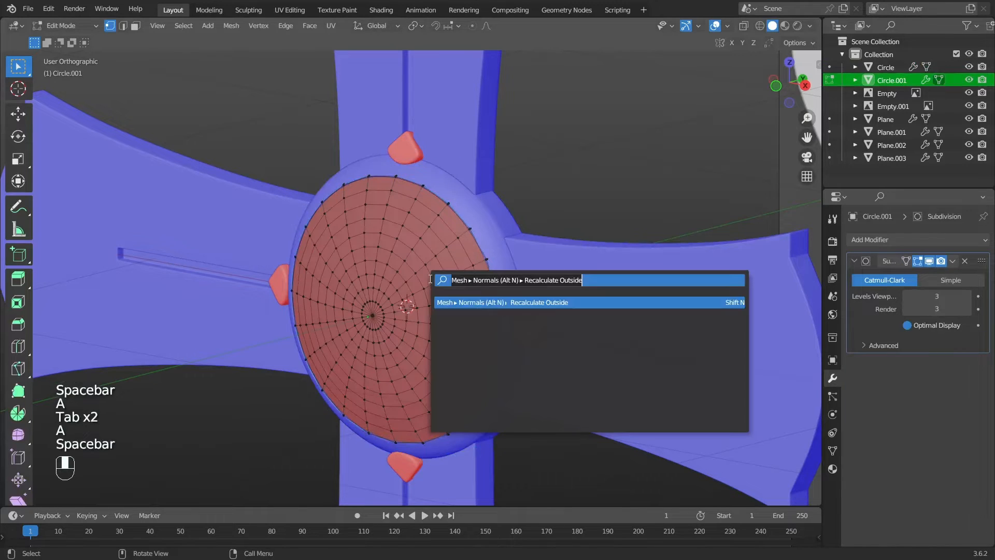
key(Escape)
key(a)
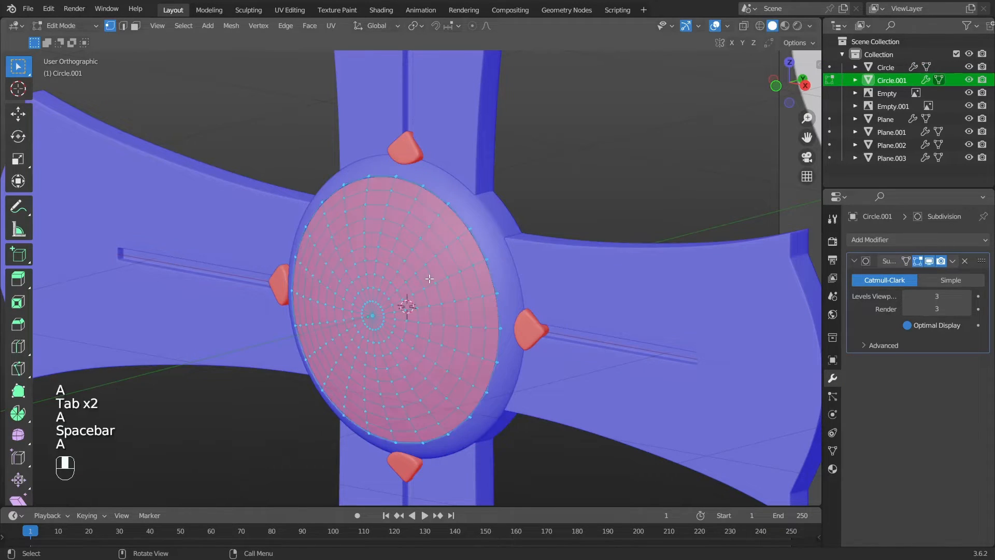
key(space)
click(477, 300)
key(a)
key(Tab)
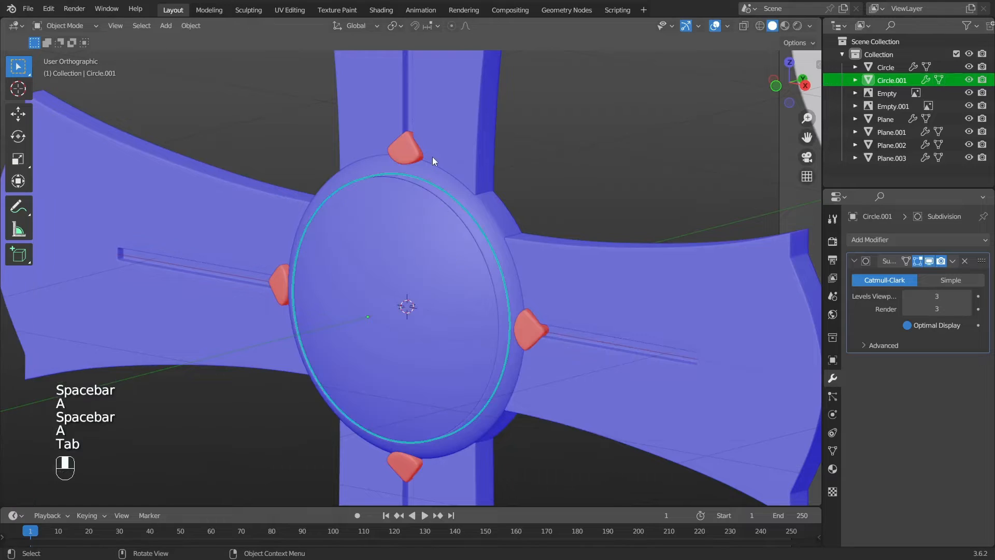
Recalculate the normals of the four small prongs around the central rim to the outside
click(408, 147)
key(Tab)
key(a)
key(space)
click(473, 171)
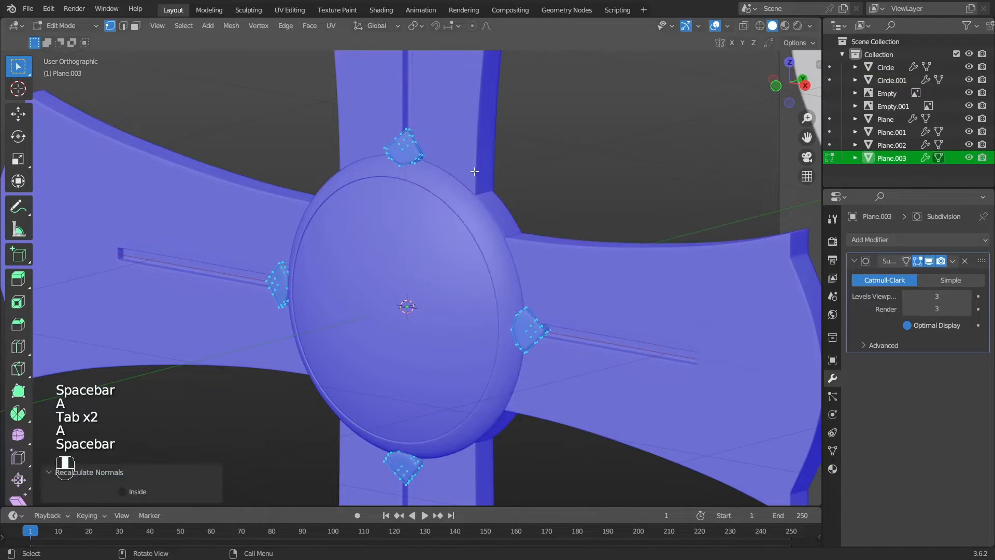
key(a)
key(Tab)
key(a)
Check the whole pendant's normals from the front and turn off the Face Orientation overlay
scroll(436, 157, down, 1)
scroll(435, 161, down, 4)
alt+middle_drag(435, 161, 618, 297)
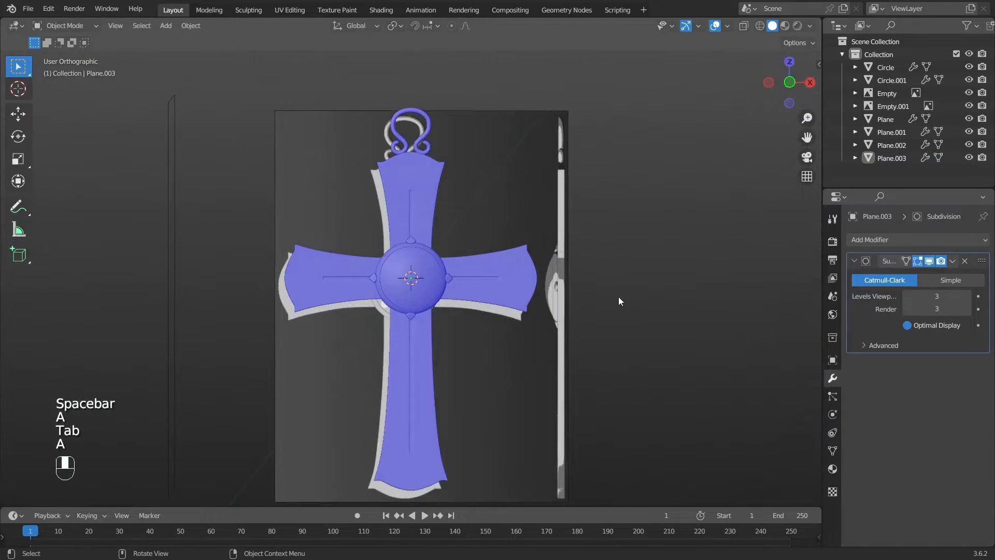
key(KP_1)
click(728, 26)
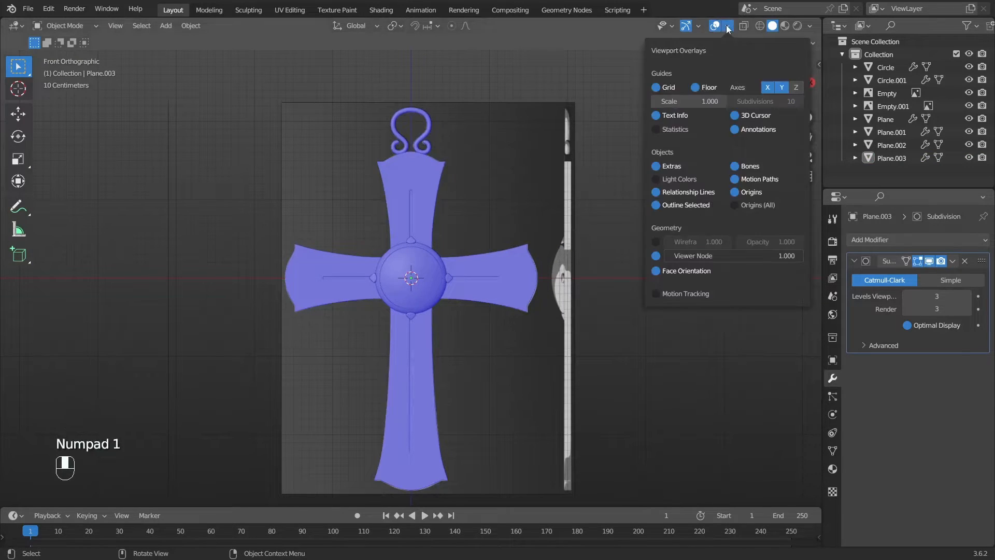
click(655, 270)
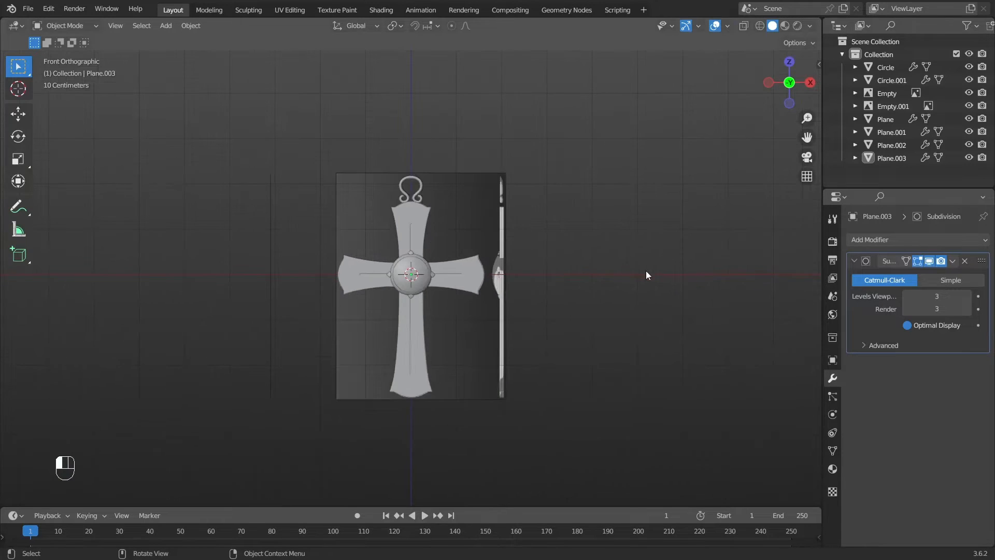
Delete the two reference images of the cross from the scene
alt+drag(635, 274, 546, 256)
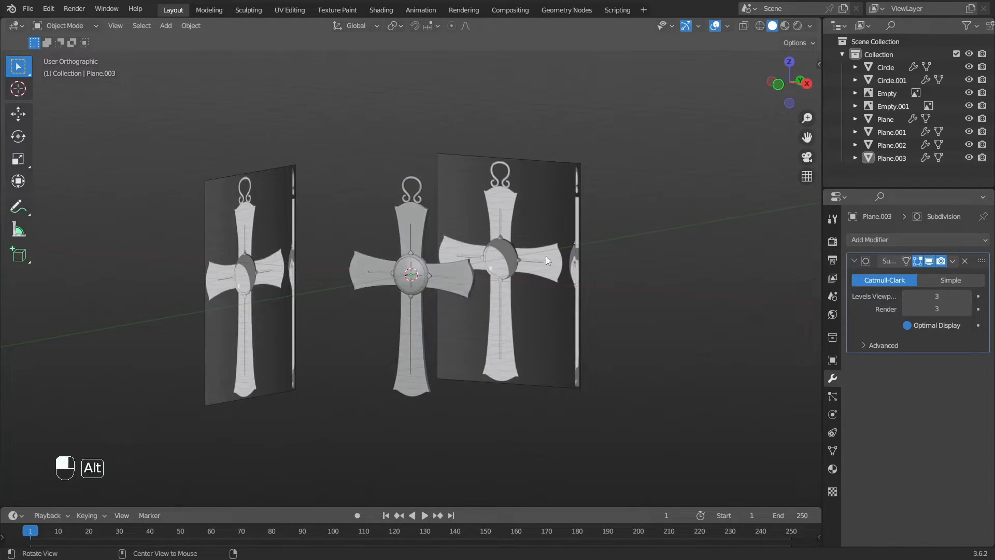
click(558, 191)
key(Delete)
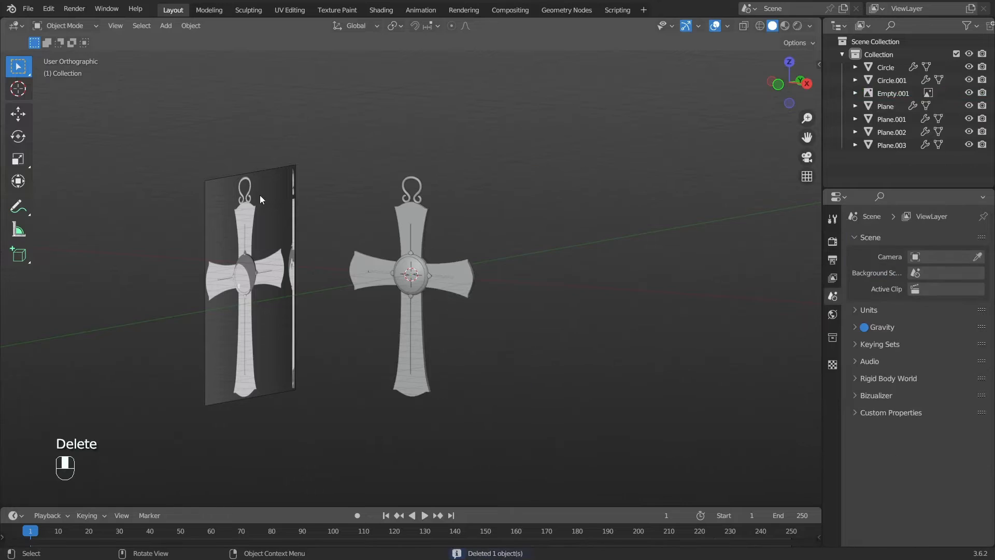
click(259, 195)
key(Delete)
Add a plane as a backdrop, rotated 90° about the X axis and scaled up by 20
key(KP_1)
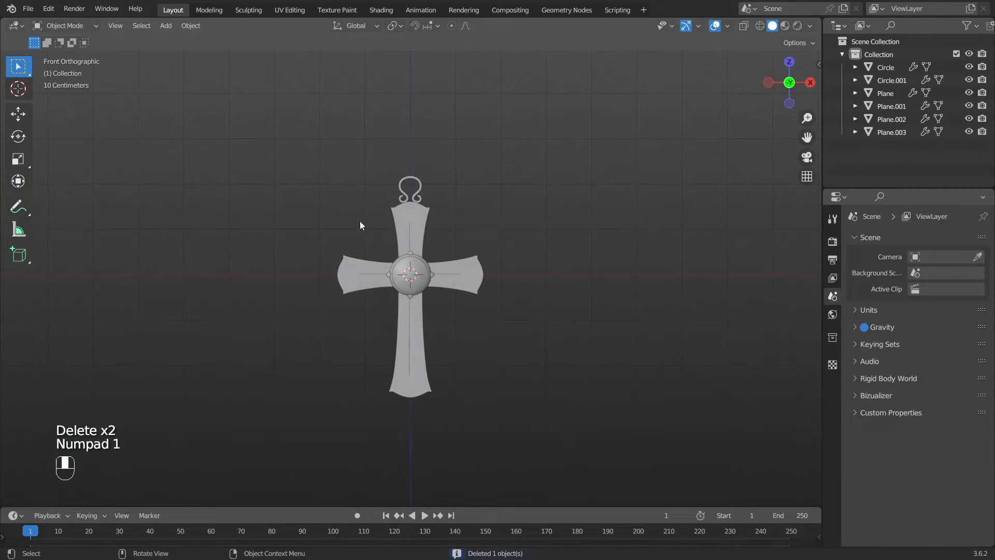
key(shift+a)
mouse_move(400, 213)
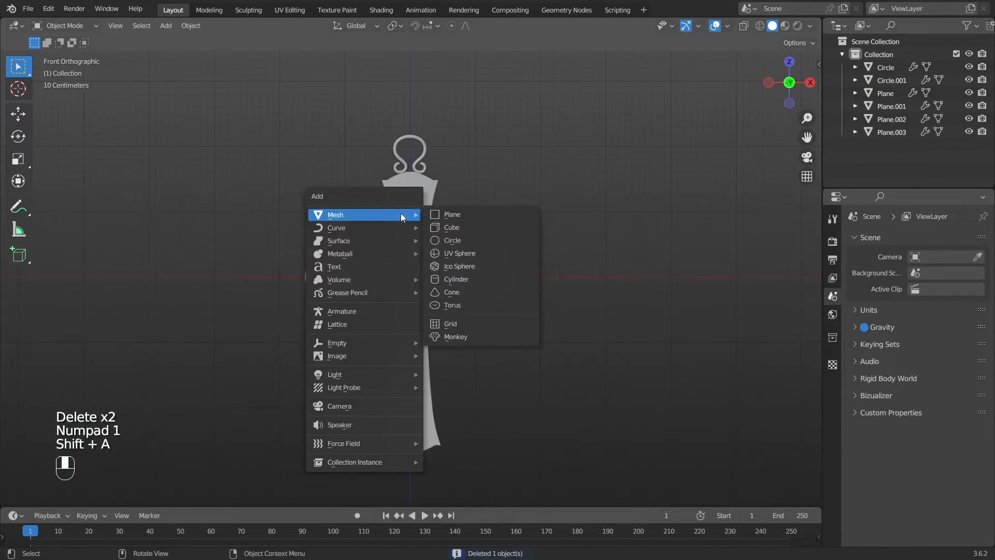
click(458, 211)
text(rx)
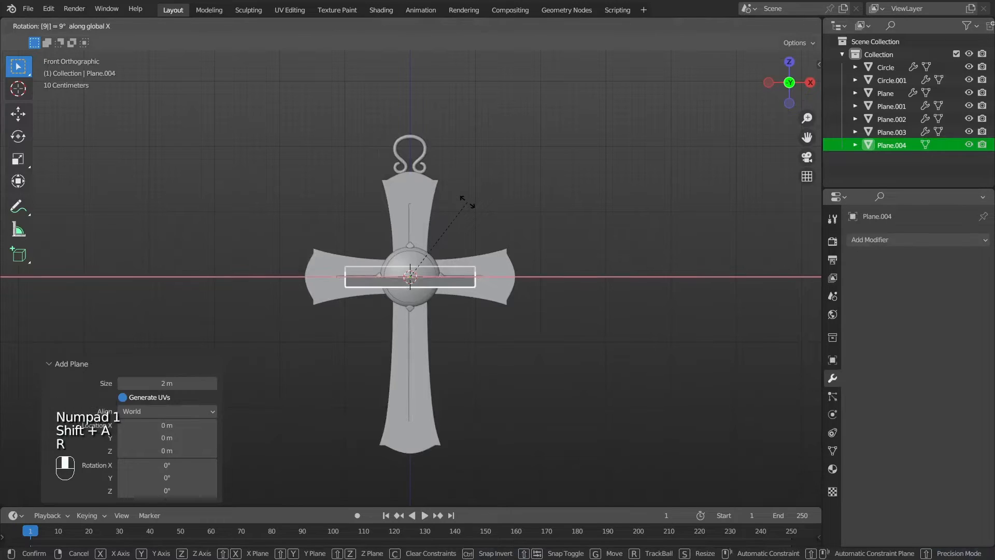
text(90)
key(Return)
text(s20)
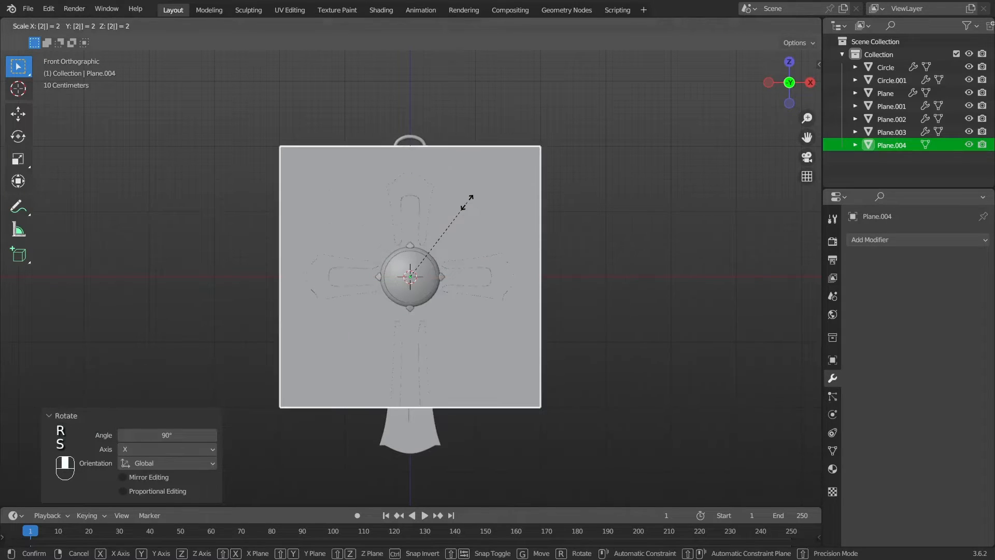
key(Return)
Move the backdrop plane about 1 m along the Y axis, behind the cross, and deselect it
key(KP_7)
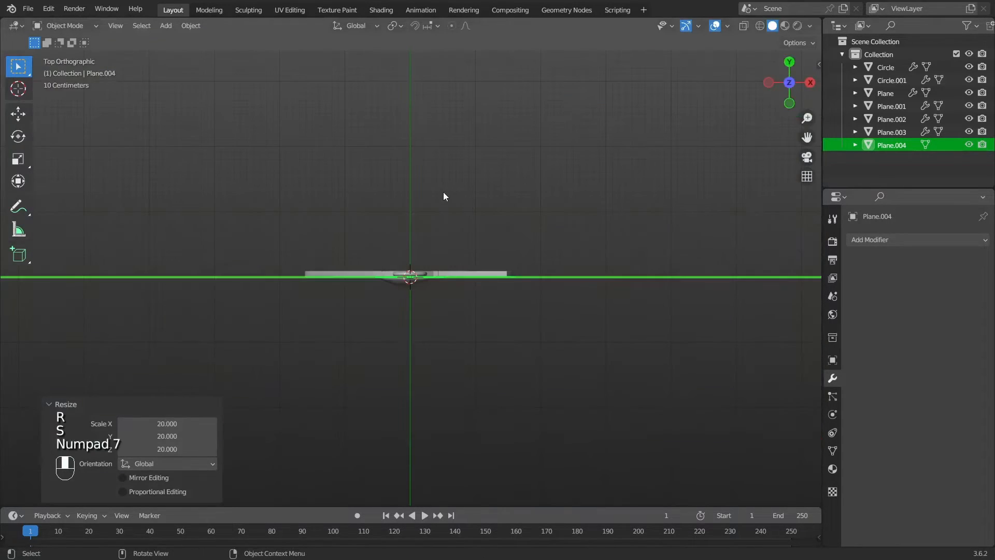
key(g)
middle_click(499, 239)
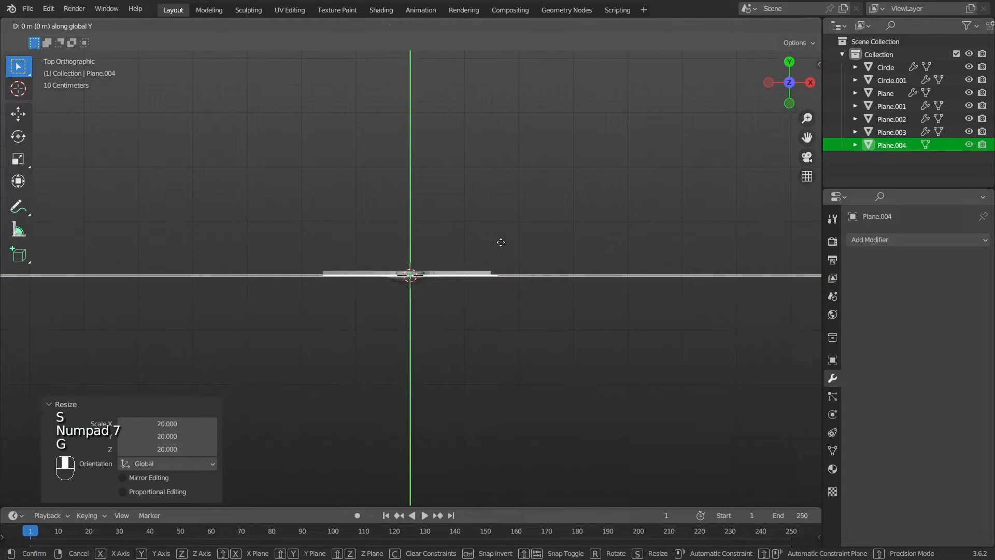
ctrl+click(493, 187)
scroll(493, 189, down, 3)
key(a)
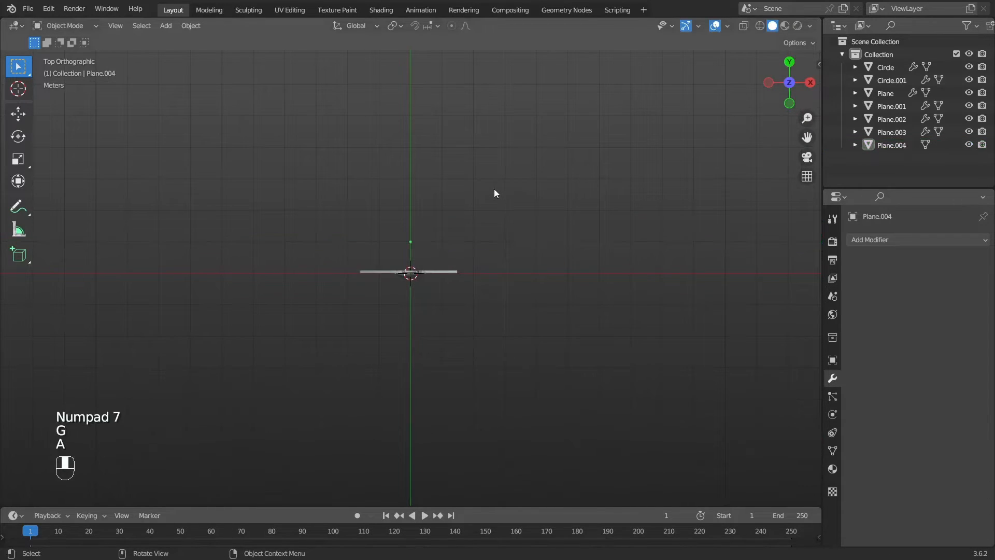
Add a camera to the scene and look through it
key(KP_1)
scroll(484, 228, up, 3)
key(shift+a)
mouse_move(472, 239)
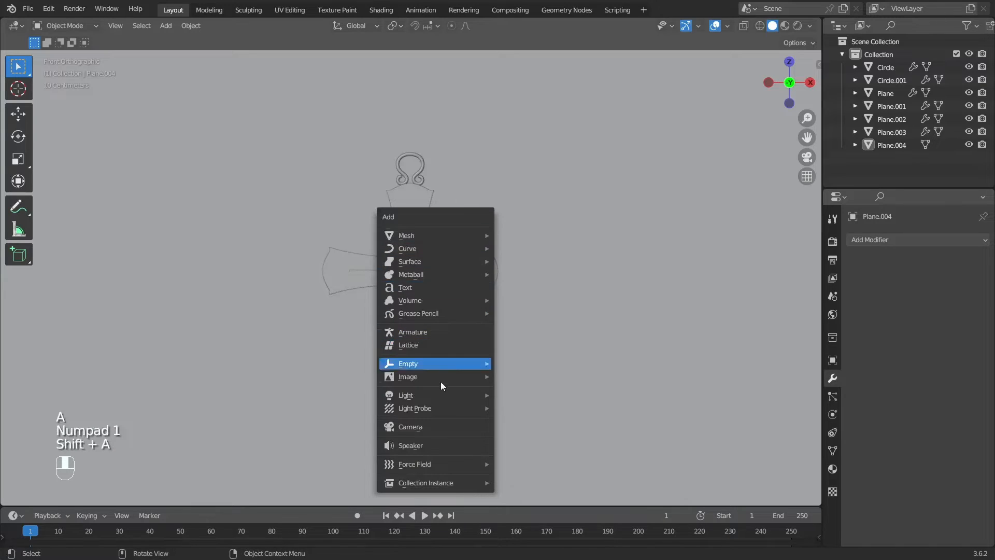
click(413, 427)
key(KP_0)
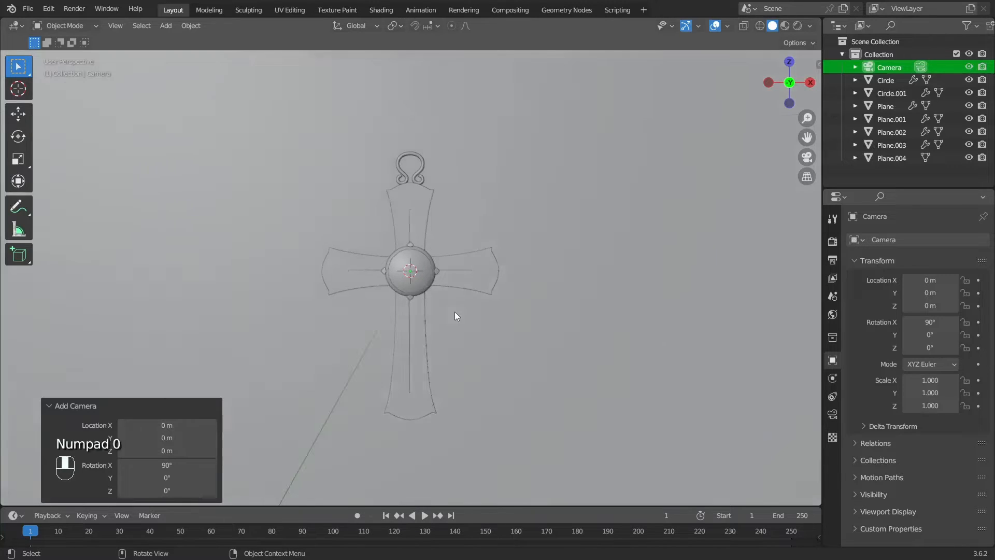
scroll(477, 305, down, 1)
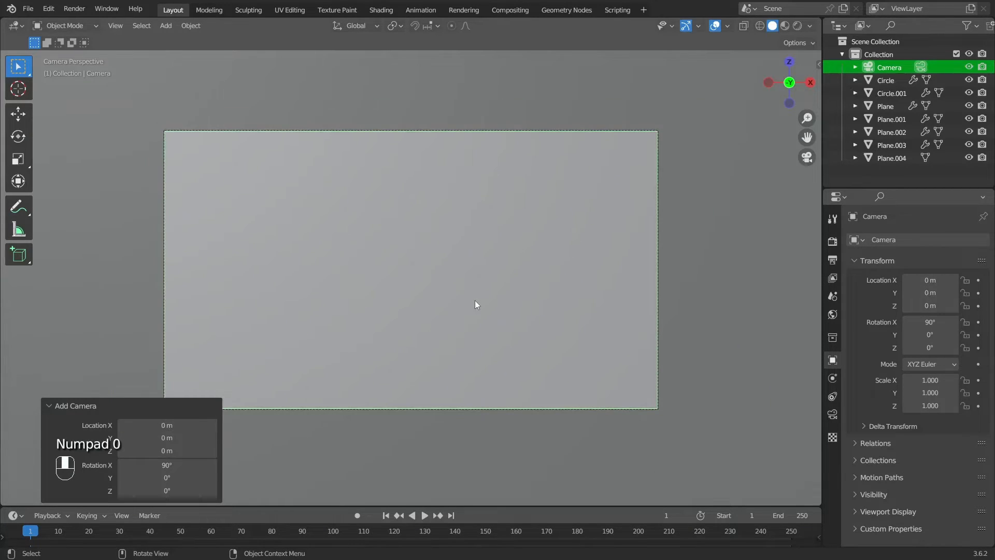
click(58, 405)
Lock the camera to the view and pull it back to about Y -10.17 m in front of the cross
key(n)
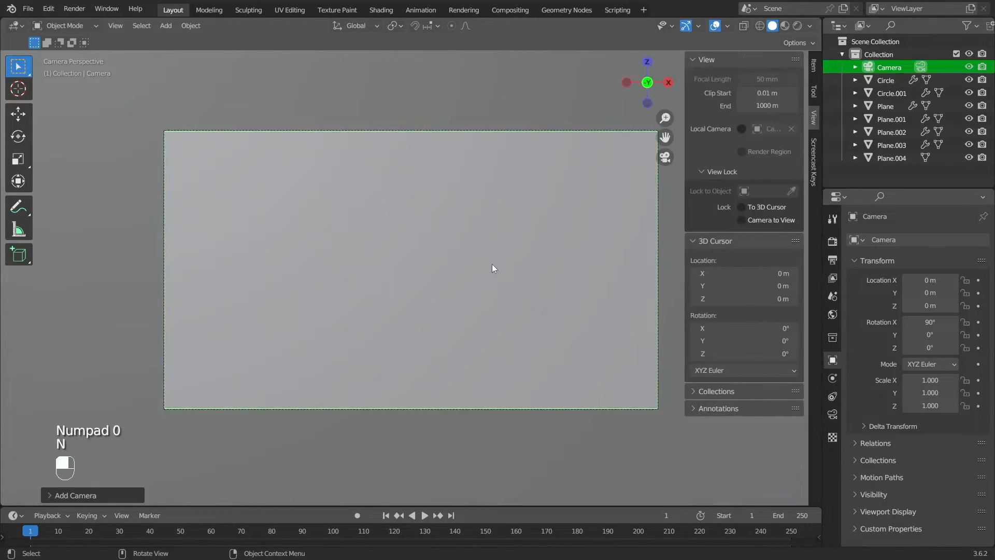
click(743, 220)
key(n)
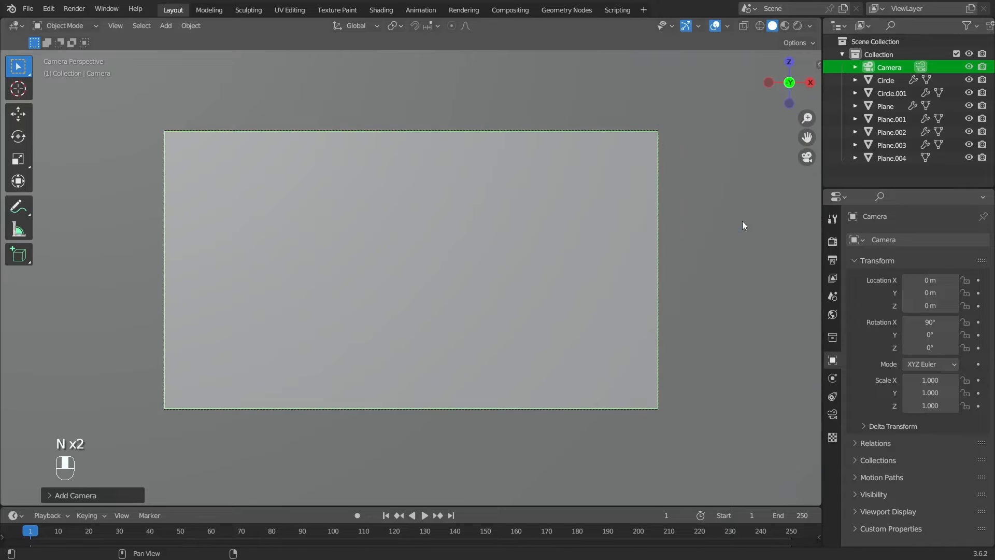
scroll(682, 238, down, 3)
scroll(613, 250, down, 10)
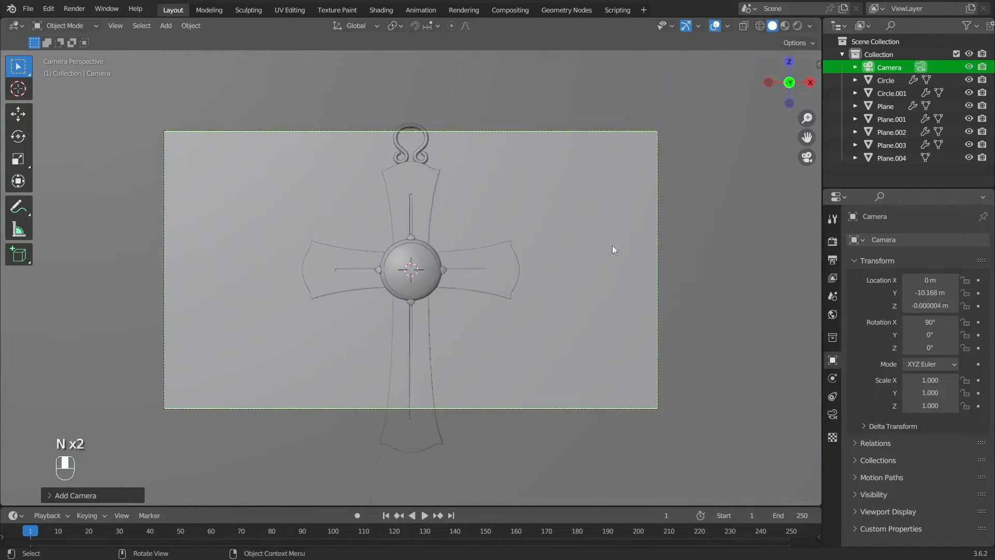
Frame the whole cross at an angle, with the camera at about X 5.54, Y -12.88, Z 0.61 m, and unlock the camera from the view
alt+shift+drag(612, 284, 479, 299)
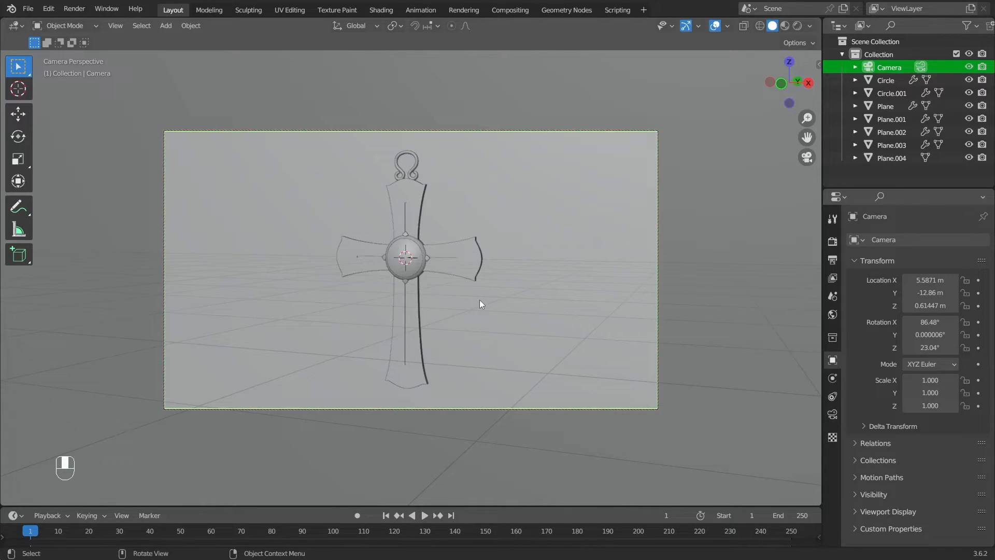
alt+shift+drag(484, 301, 486, 300)
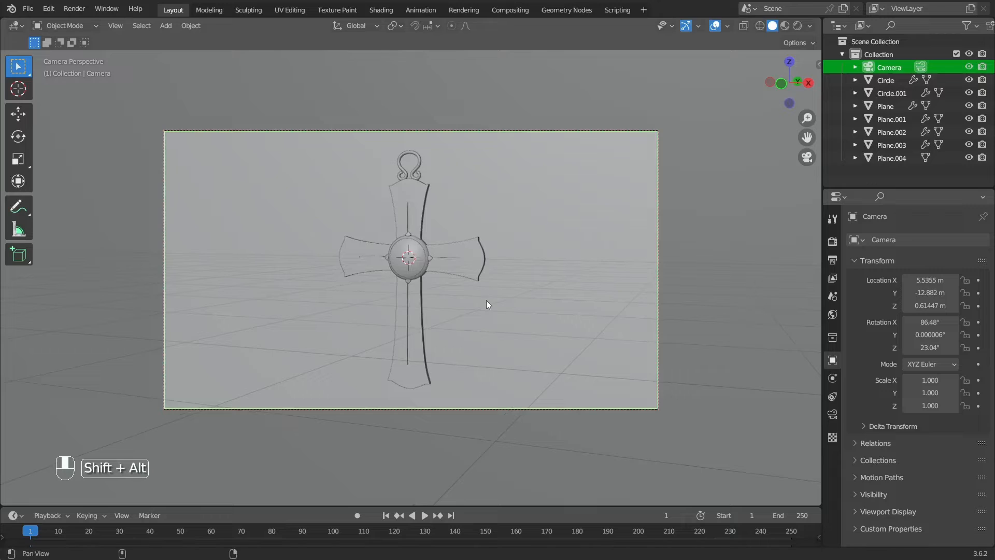
key(n)
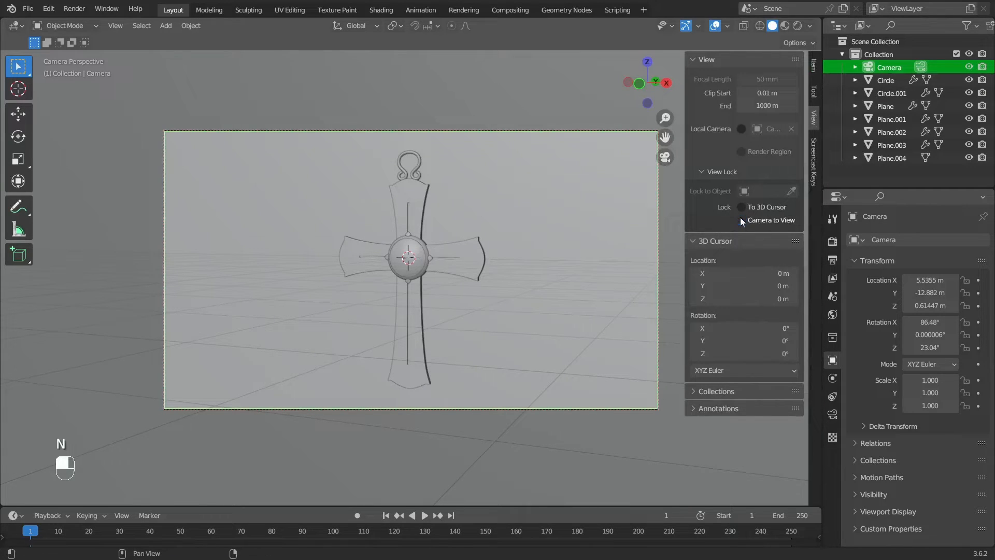
key(n)
Rotate the backdrop plane about -22° in the top view so that it faces the camera
scroll(499, 200, down, 5)
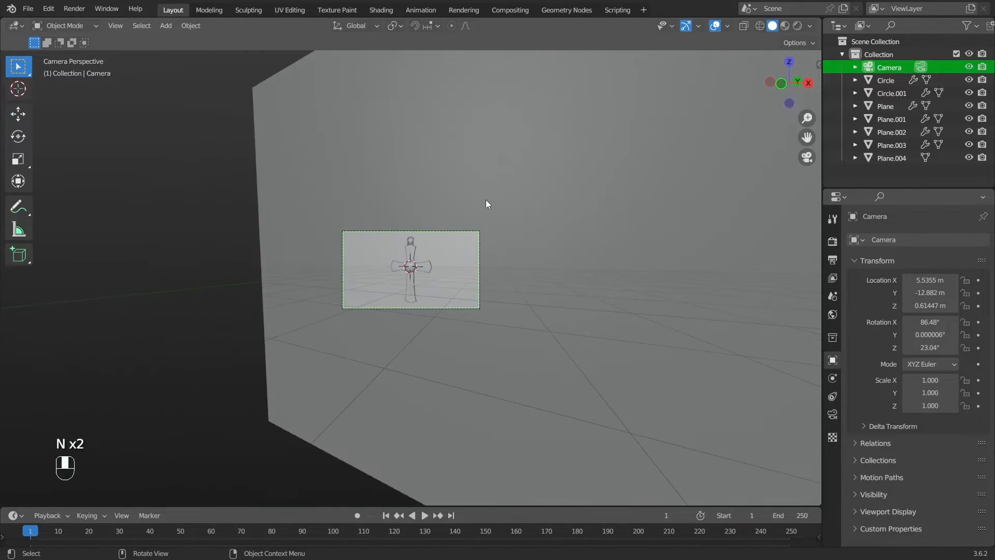
click(473, 159)
key(KP_7)
scroll(498, 248, down, 2)
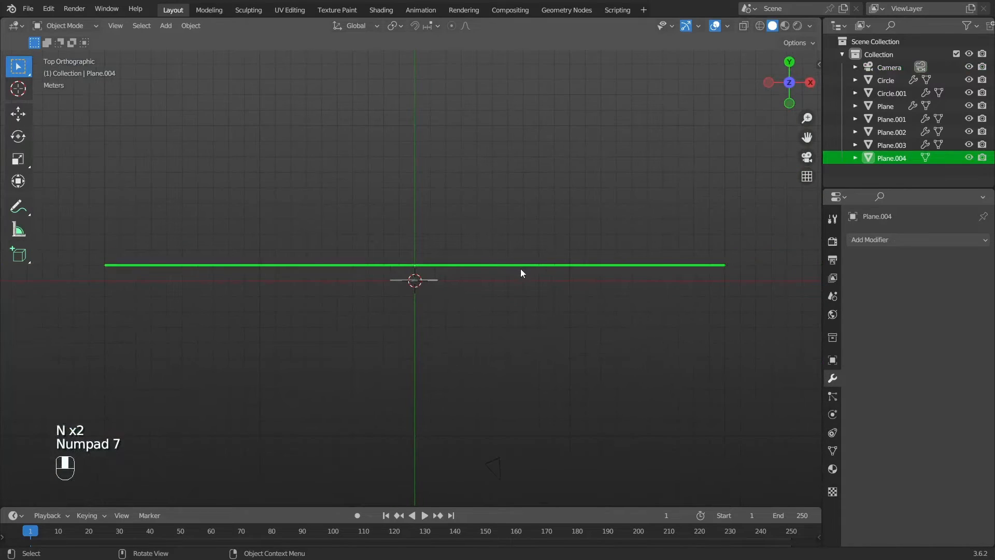
key(r)
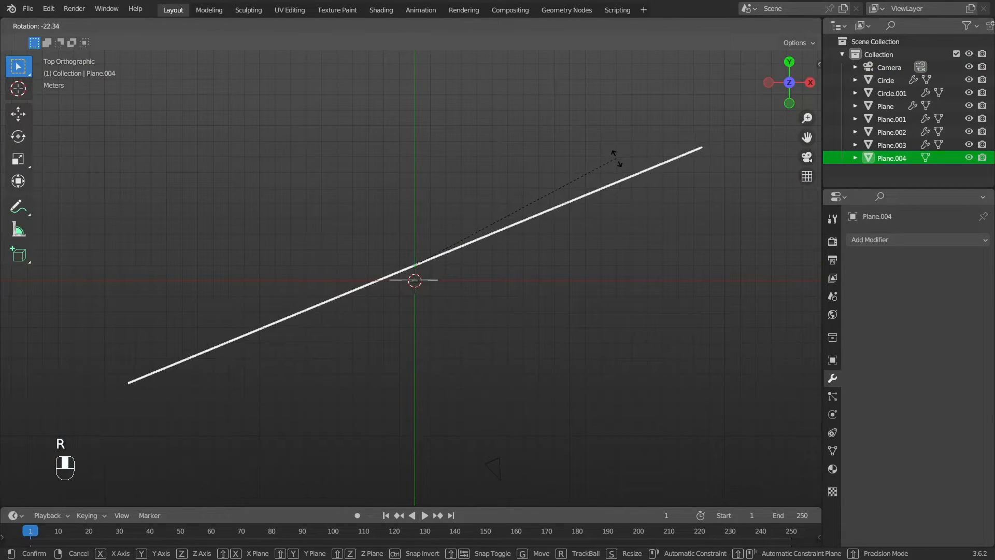
click(617, 158)
Move the rotated backdrop about 1.4 m back from the cross, about -0.67 m in X and 1.24 m in Y, and return to the camera view
key(g)
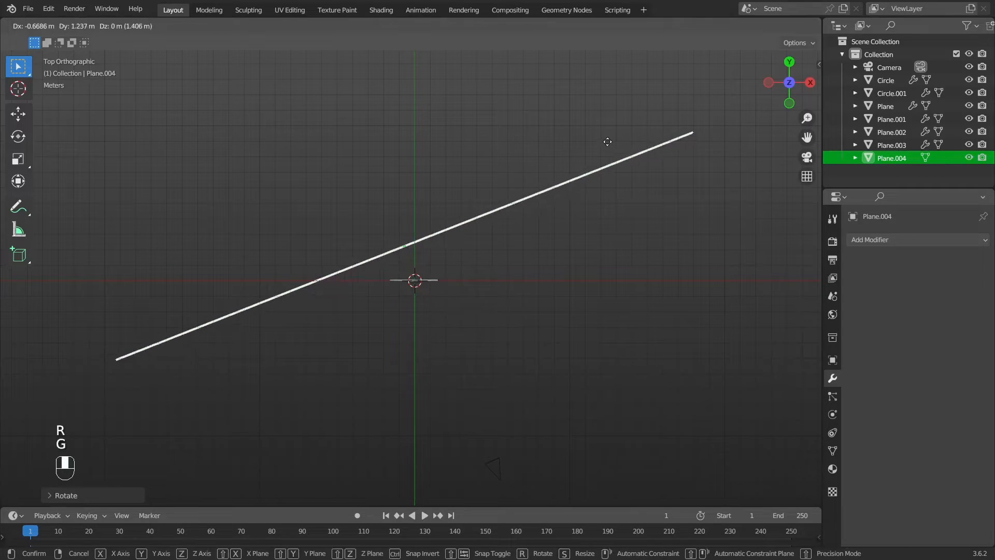
click(607, 142)
key(KP_0)
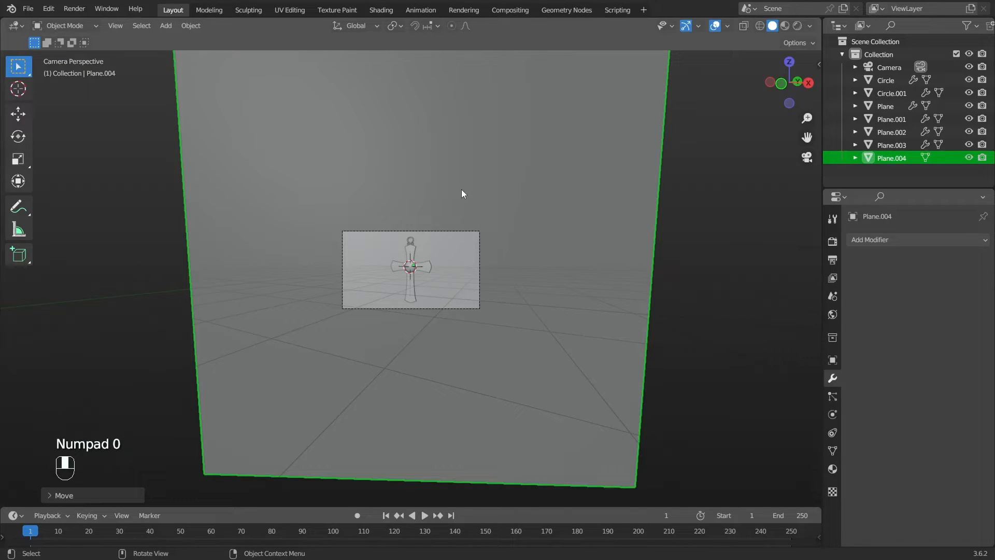
scroll(462, 193, up, 5)
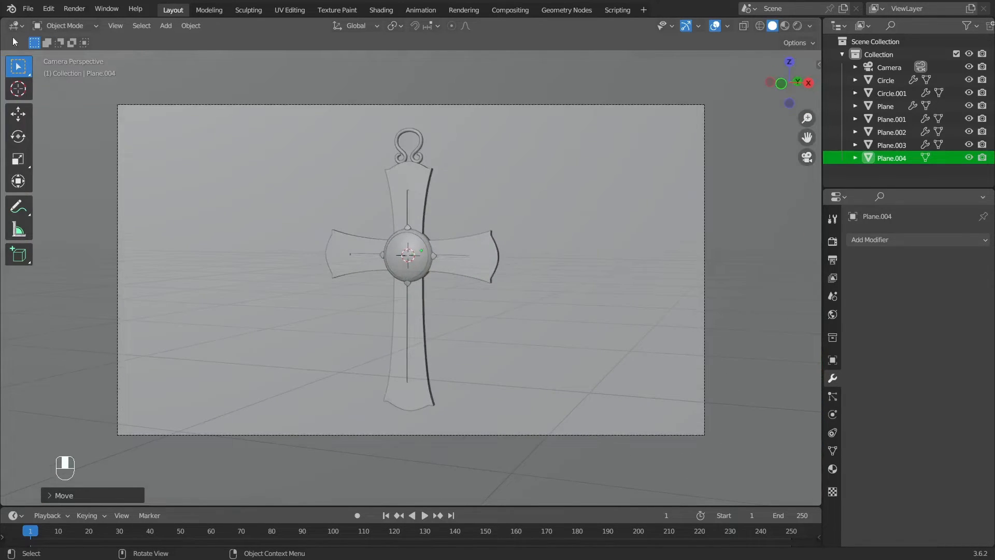
Split the 3D viewport into two side-by-side views and switch the new one to rendered shading
drag(21, 30, 515, 98)
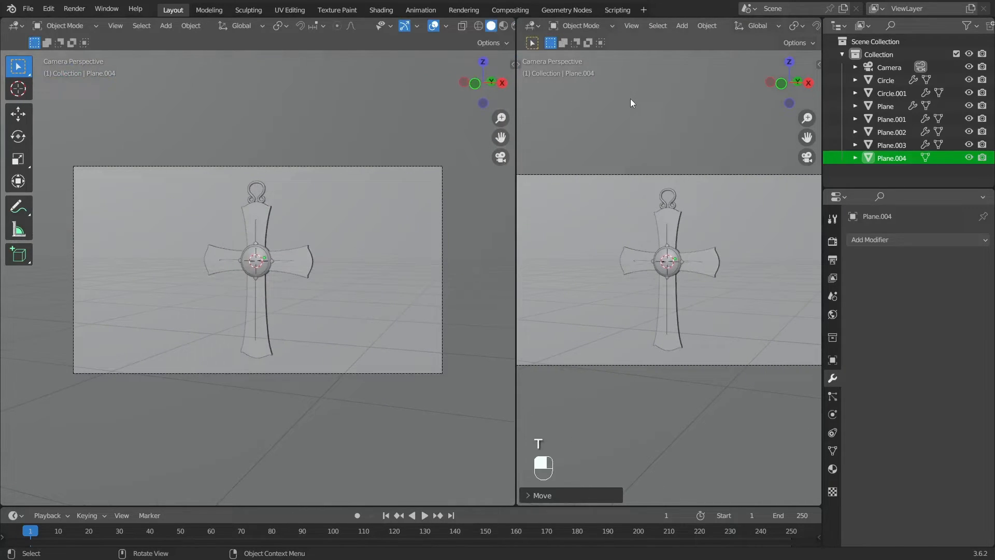
scroll(656, 113, up, 2)
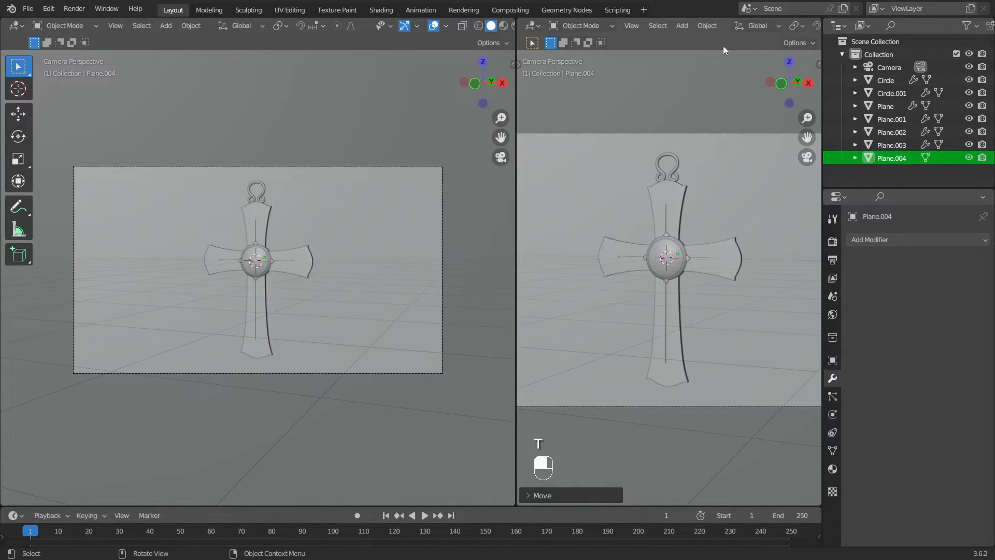
scroll(743, 27, down, 5)
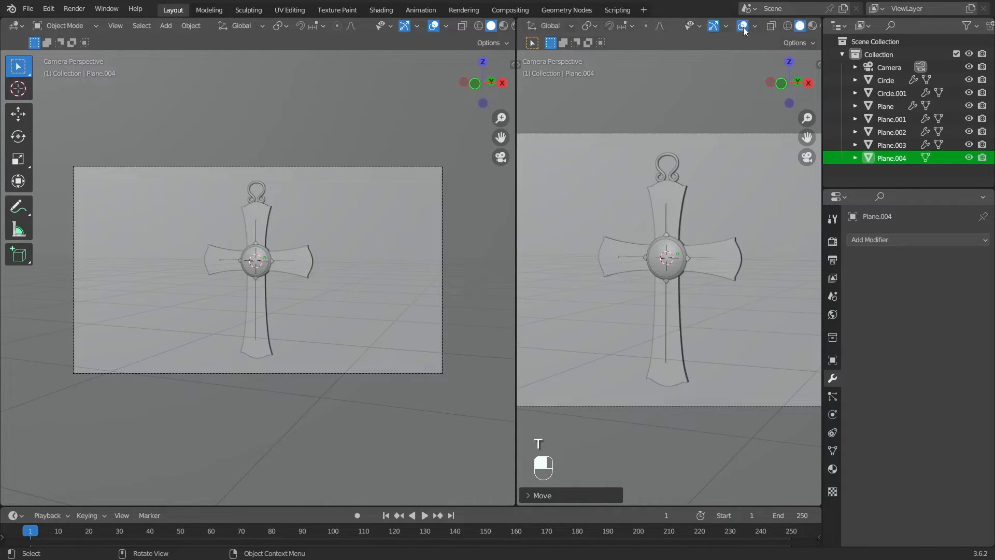
click(799, 26)
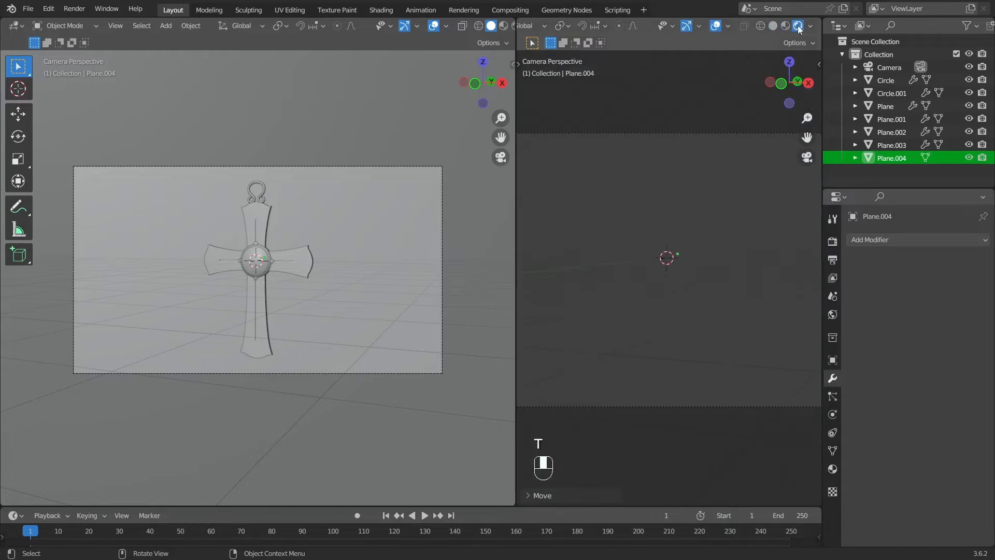
Set the render engine to Cycles with GPU Compute as the device
click(831, 242)
click(928, 240)
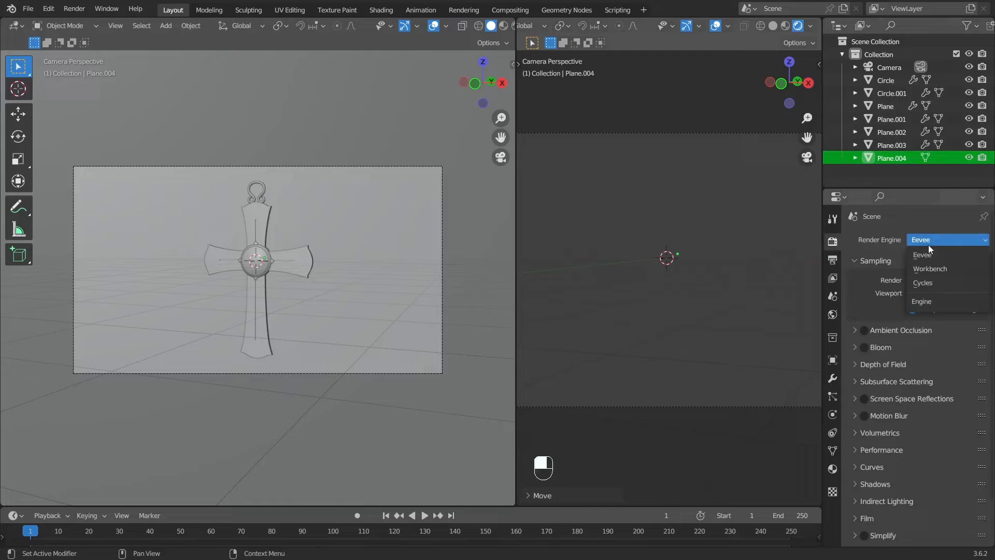
click(932, 281)
click(922, 272)
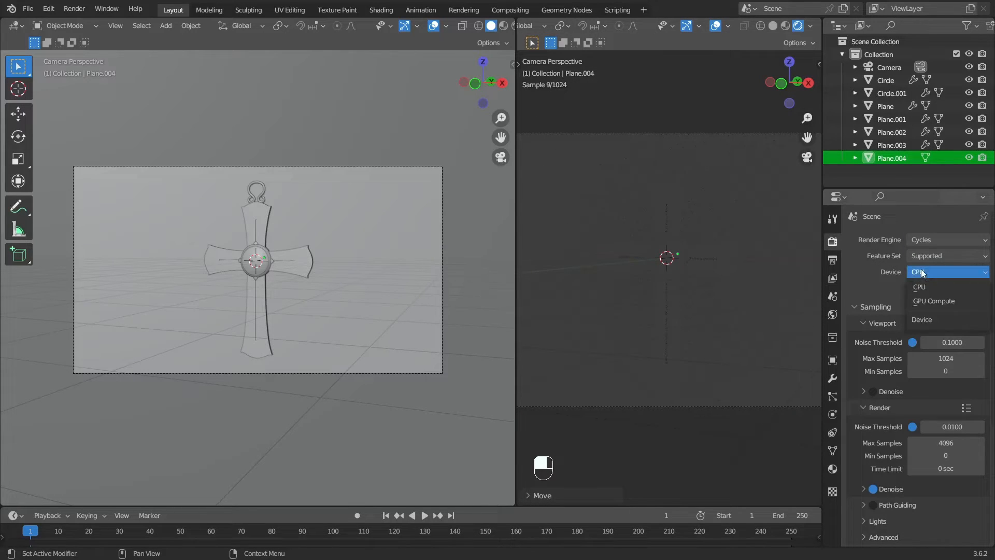
click(924, 300)
Set the colour management look to High Contrast
scroll(865, 343, down, 8)
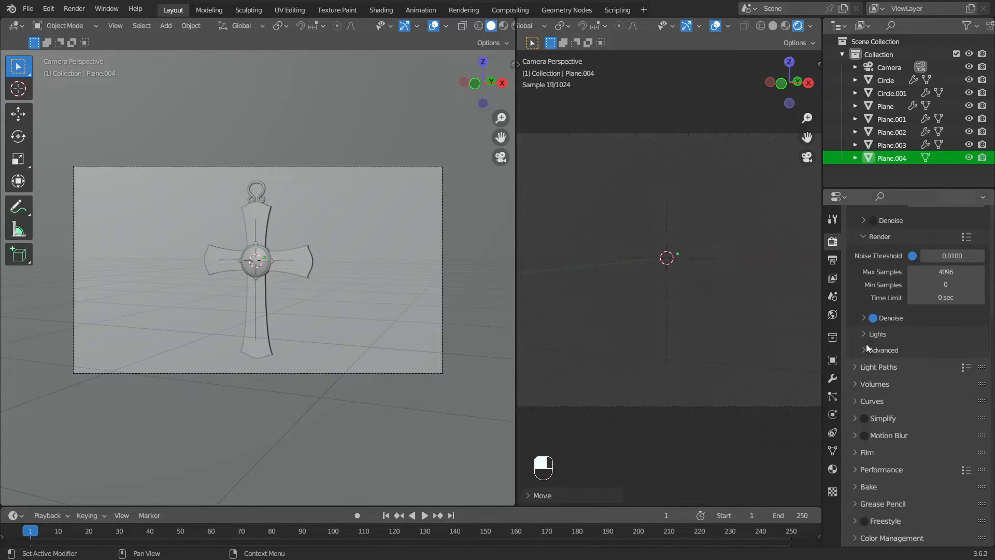
click(853, 534)
scroll(881, 482, down, 5)
click(912, 473)
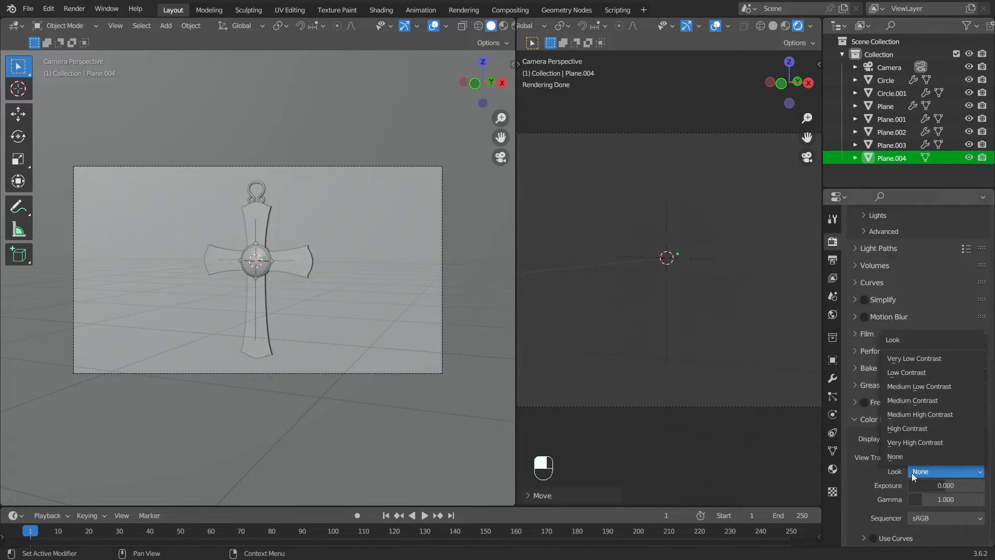
click(911, 428)
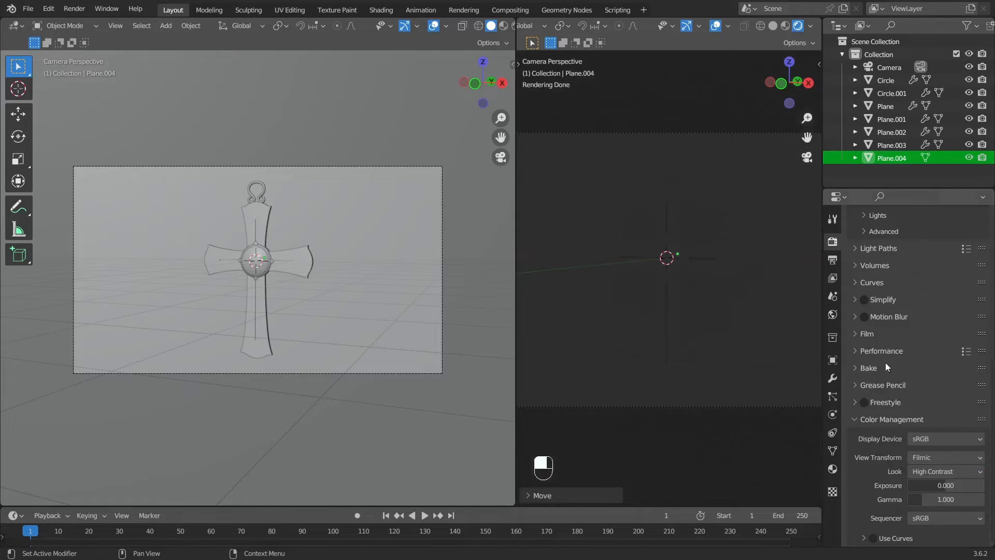
Light the world with an Environment Texture that uses the Map.exr image as the background colour
click(832, 314)
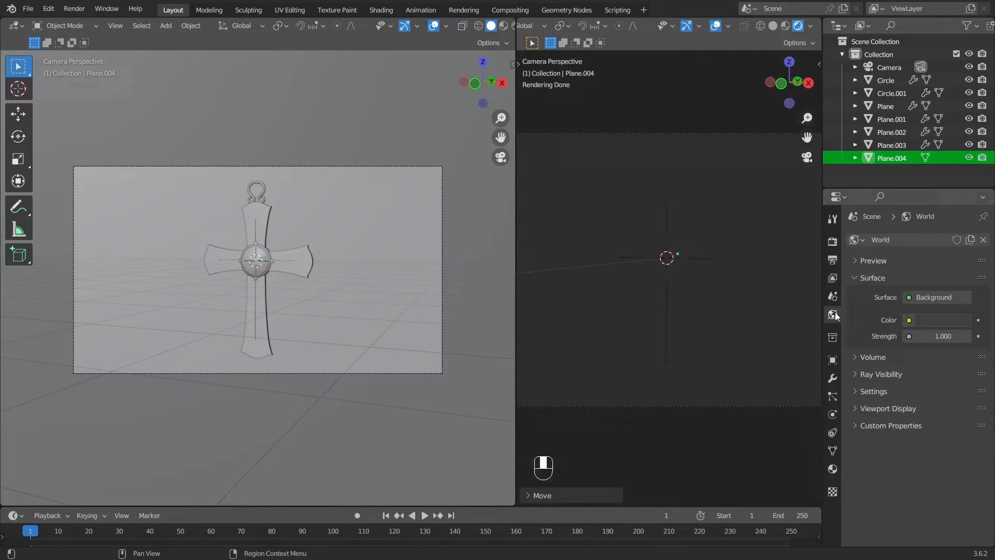
click(908, 320)
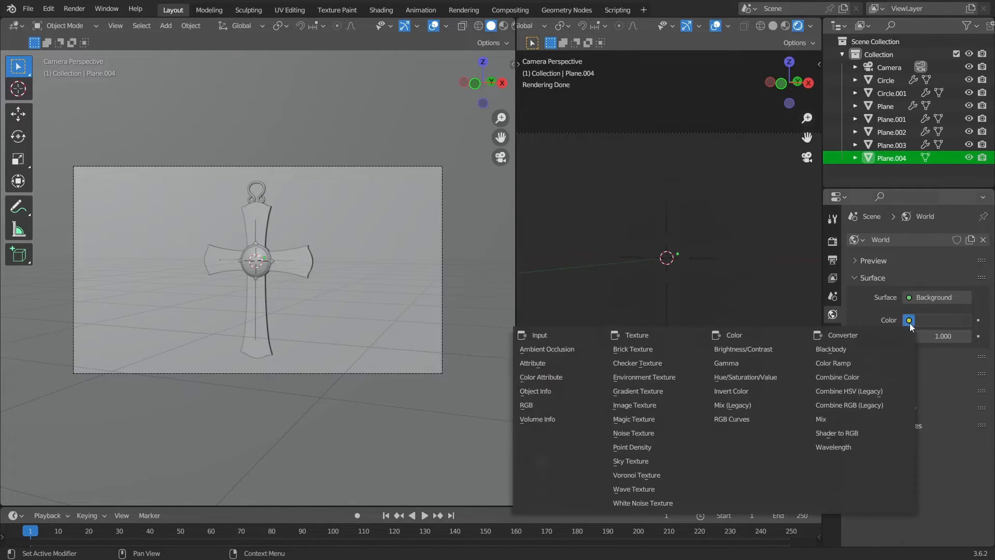
click(652, 375)
click(955, 339)
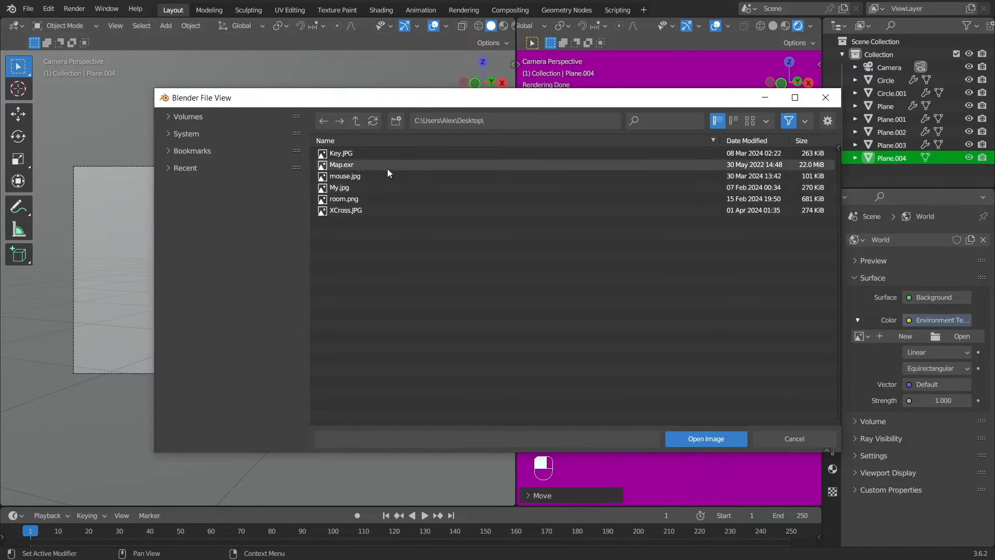
double_click(373, 165)
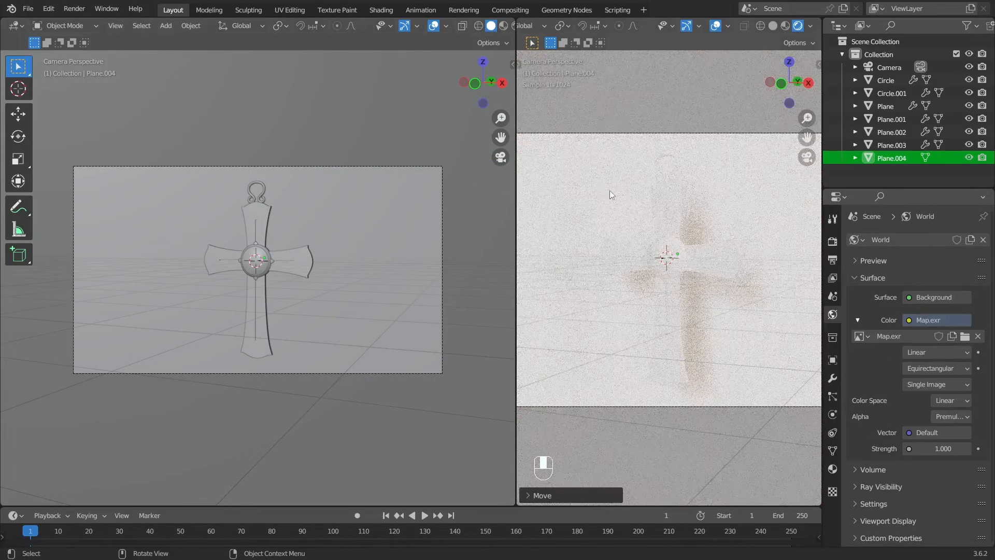
scroll(643, 199, down, 6)
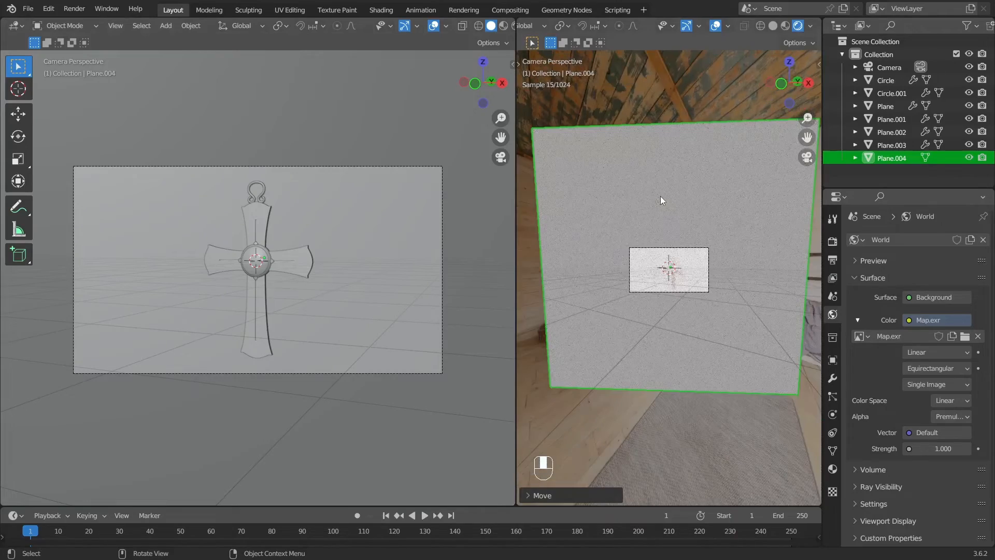
middle_drag(639, 284, 714, 281)
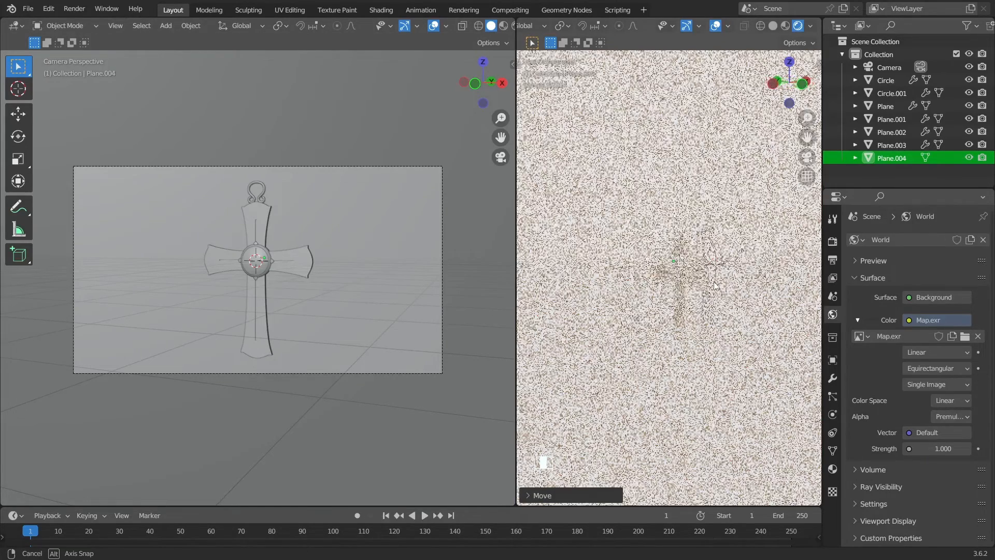
key(KP_0)
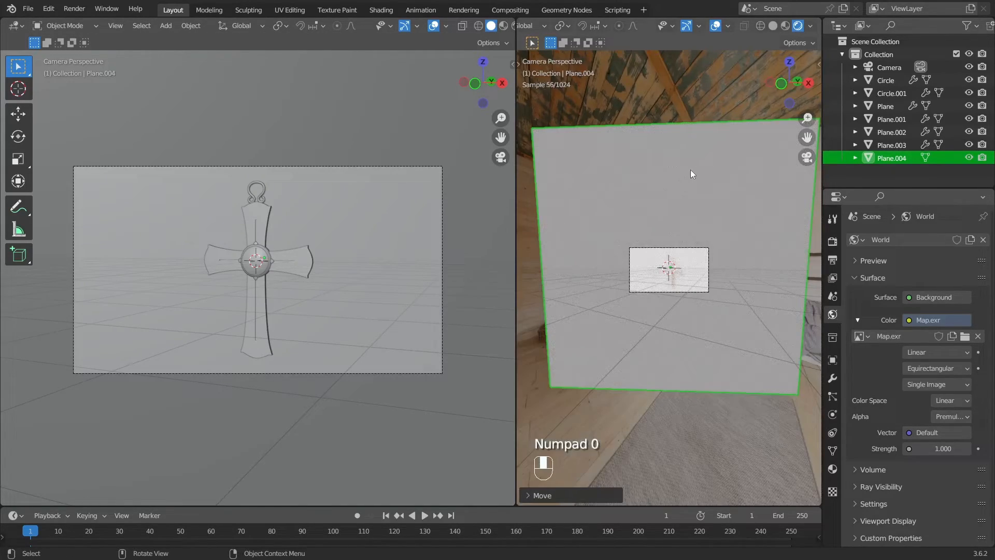
key(g)
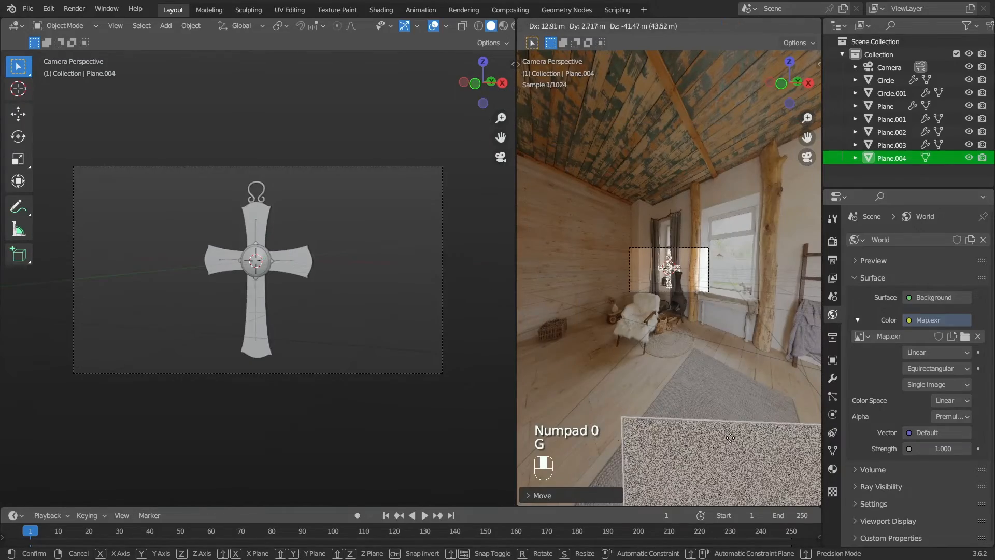
right_click(727, 433)
key(g)
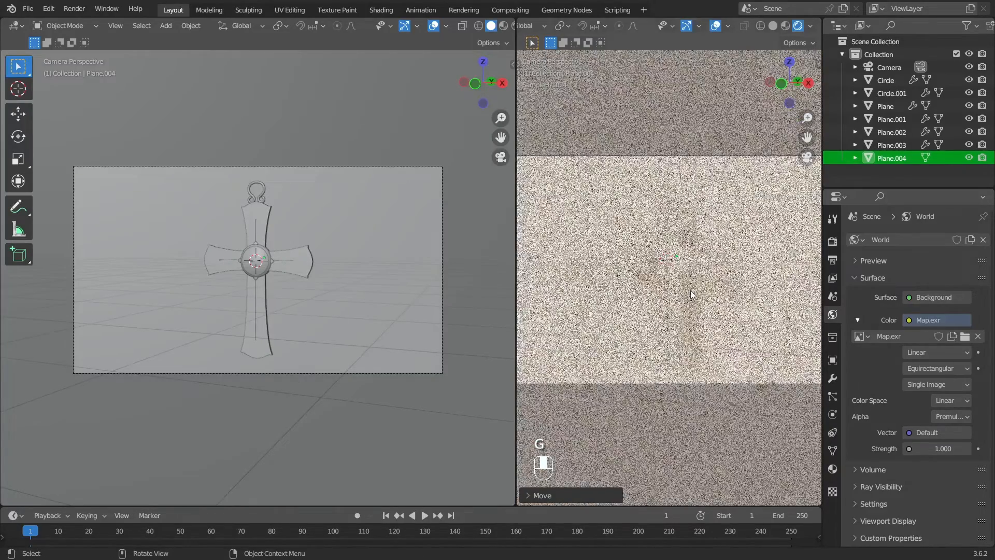
Turn the solid-shaded camera view into a Shader Editor and hide its sidebar
click(16, 25)
click(39, 146)
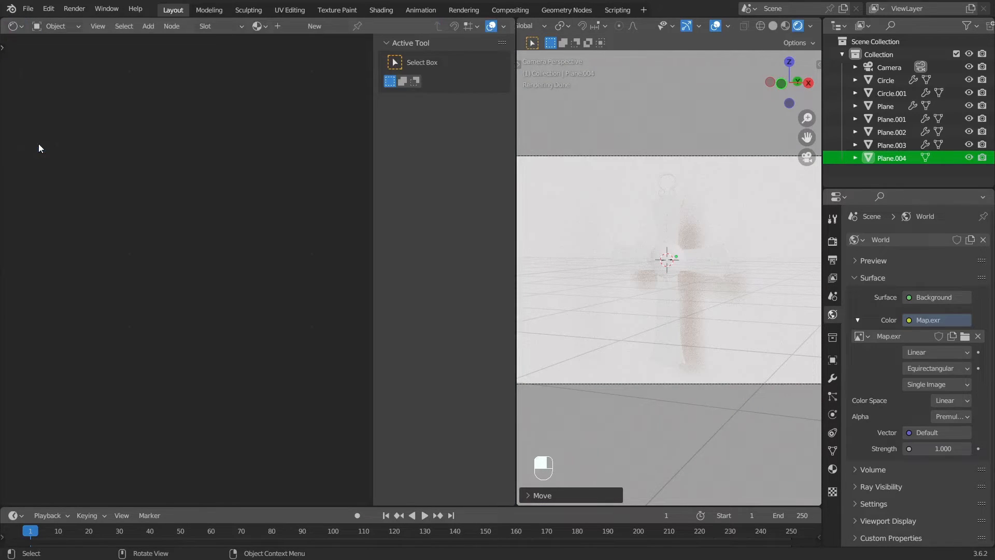
key(n)
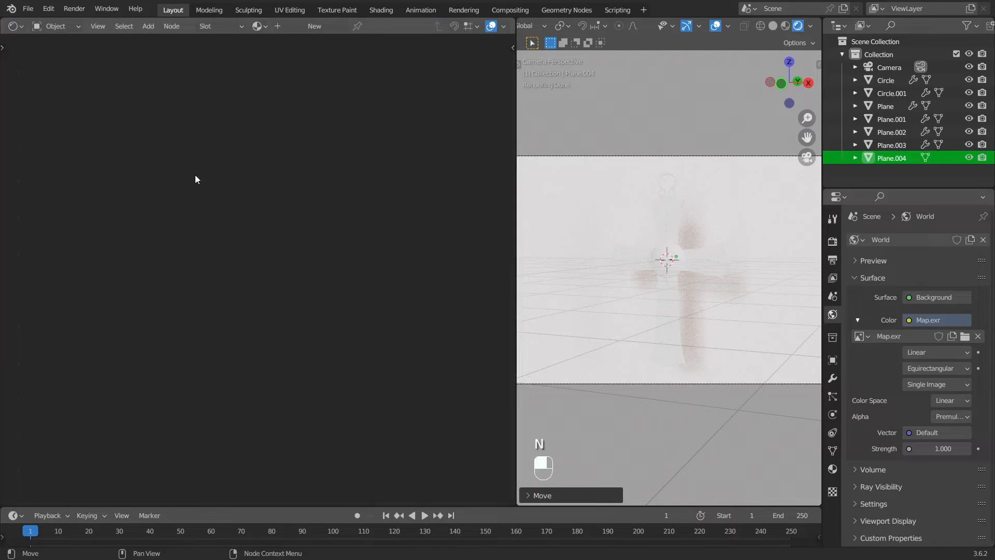
Create a new material for the backdrop plane and name it Back
click(654, 94)
middle_click(654, 94)
click(321, 25)
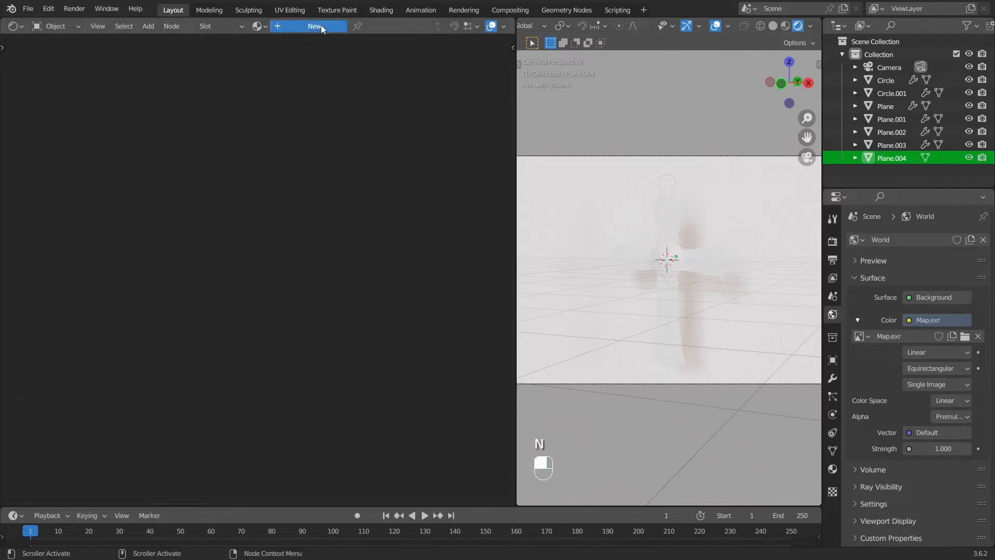
double_click(357, 25)
text(B)
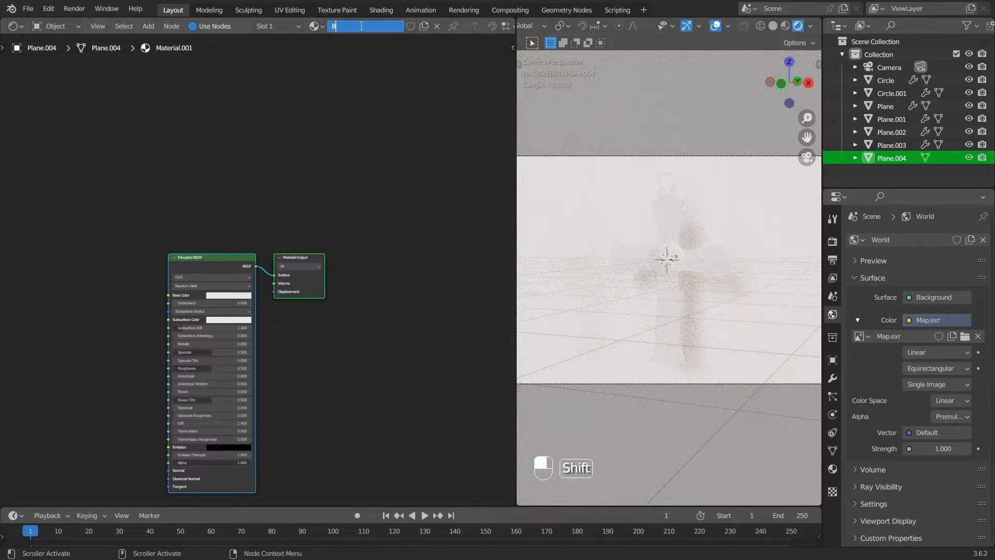
text(ack)
key(Return)
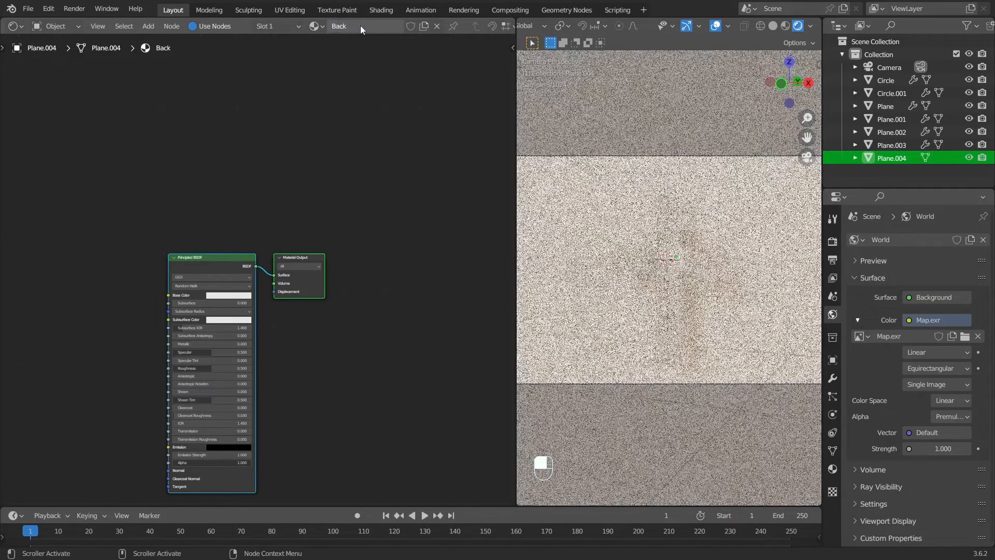
Give the Back material a dark purple base colour (hue 0.798, saturation 0.548, value 0.027) and set its Metallic to 1.000
scroll(317, 408, up, 3)
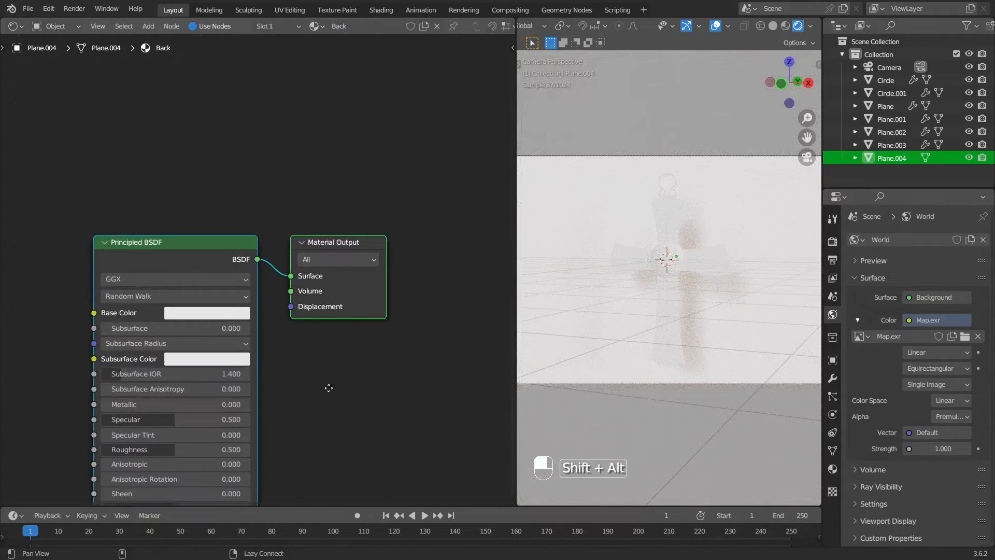
middle_drag(329, 391, 407, 249)
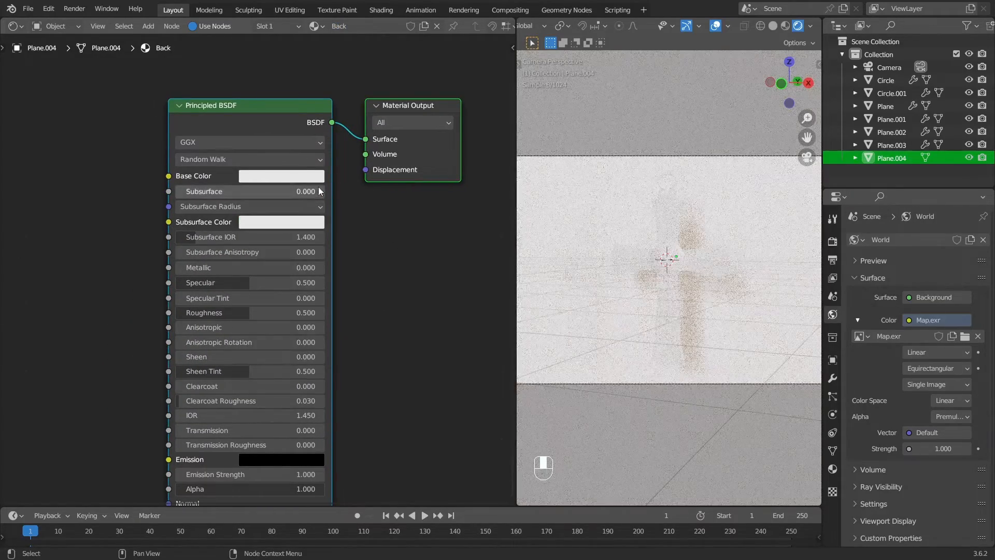
click(281, 176)
drag(355, 193, 356, 272)
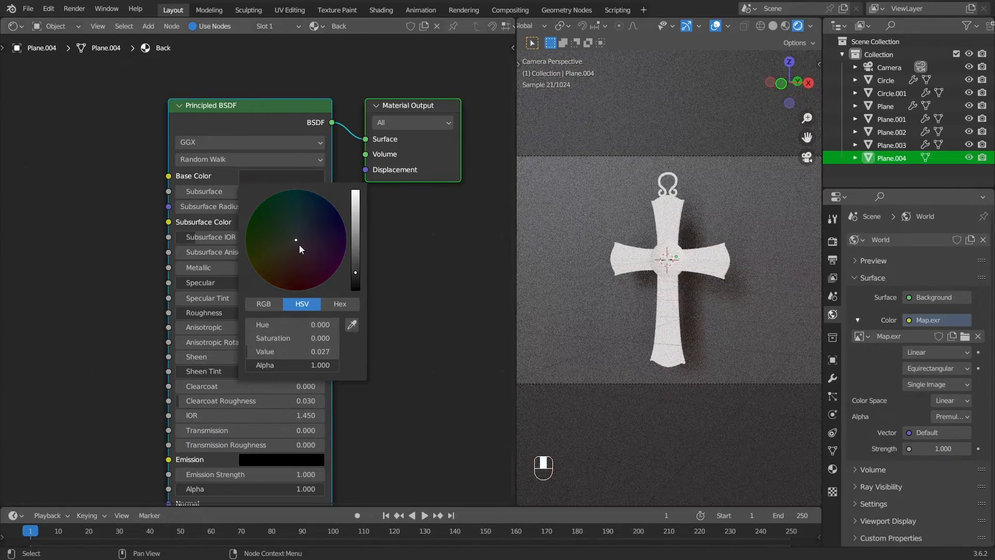
drag(299, 245, 314, 248)
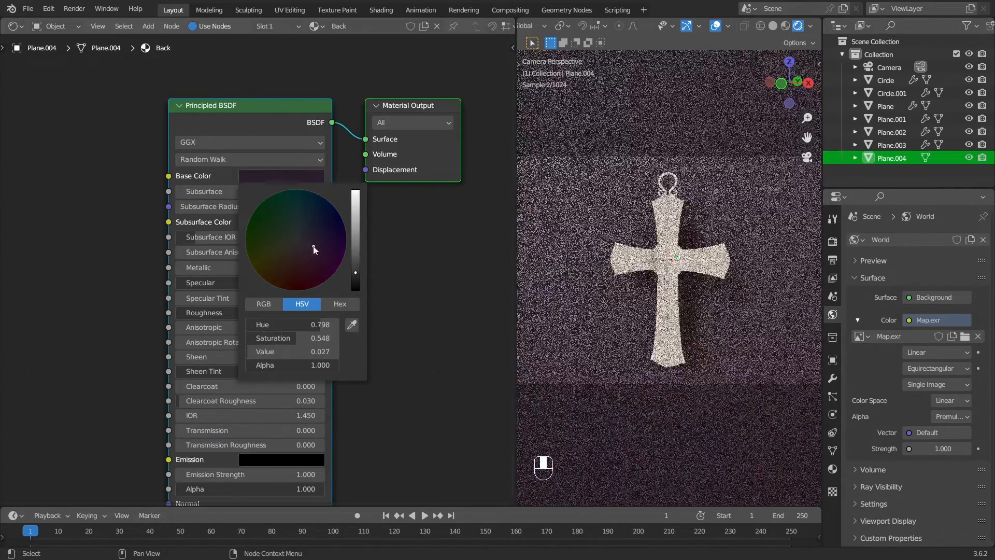
drag(191, 263, 325, 264)
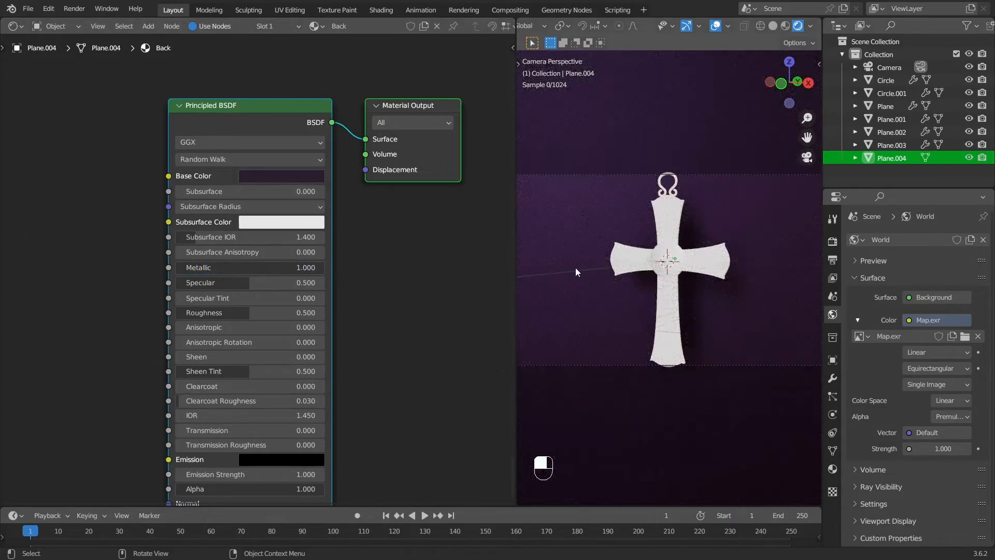
scroll(673, 267, down, 3)
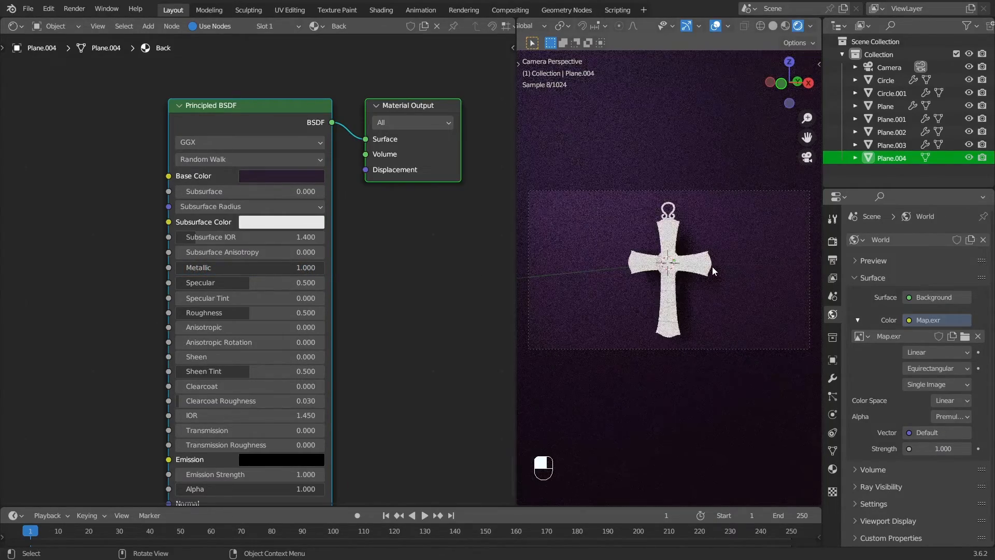
Set the Back material's Roughness to 0.450
scroll(711, 266, up, 2)
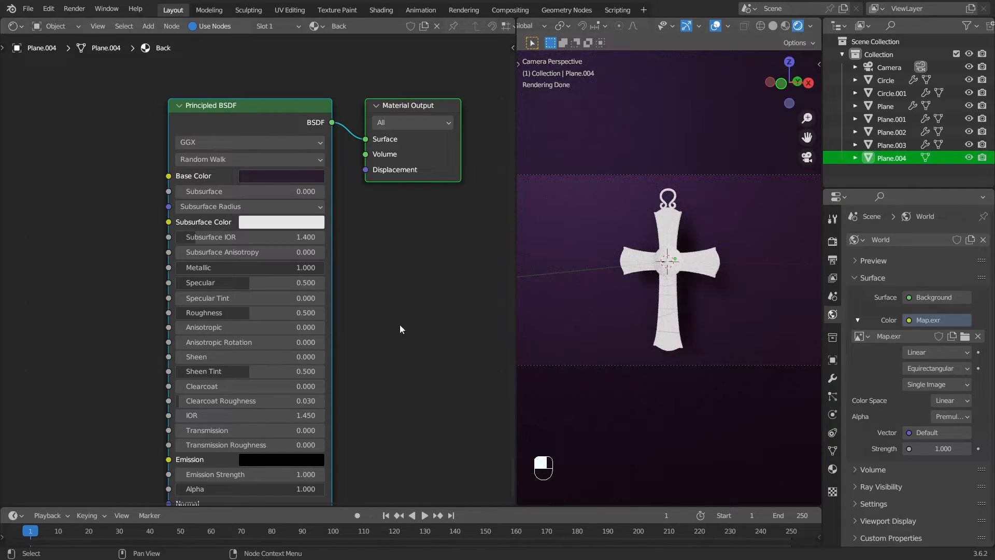
click(248, 311)
text(0.5)
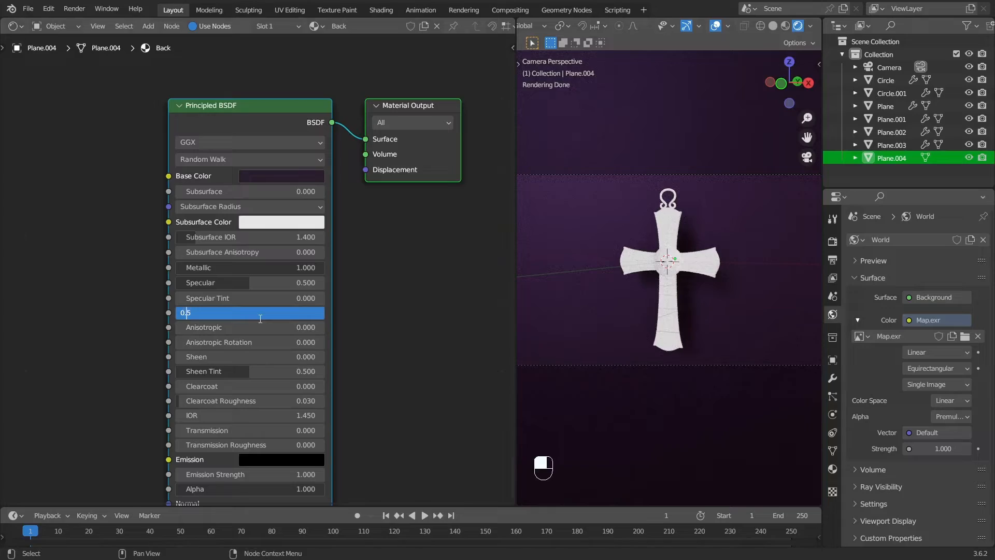
key(Return)
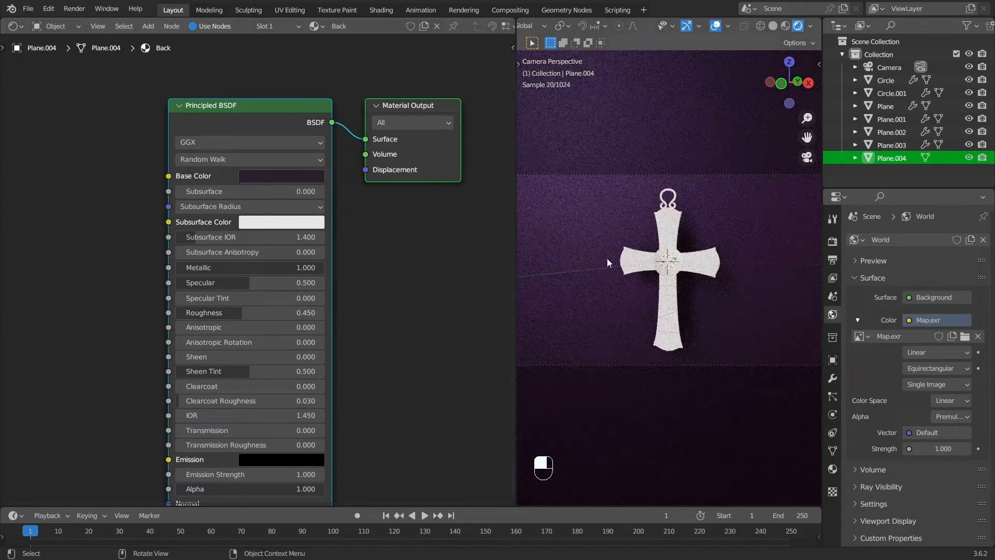
Create a new material for the cross's vertical bar and name it Main
scroll(694, 147, up, 3)
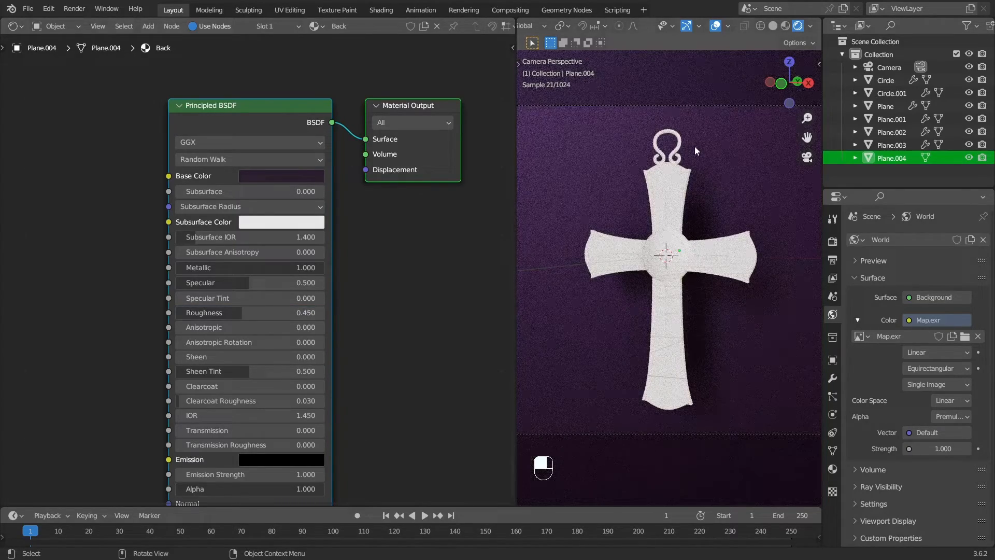
scroll(694, 150, up, 1)
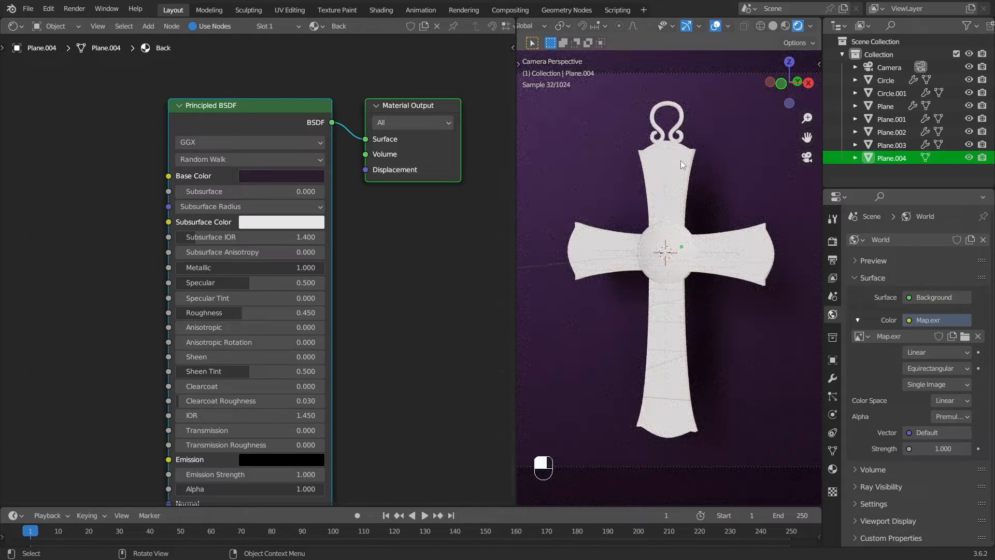
click(680, 161)
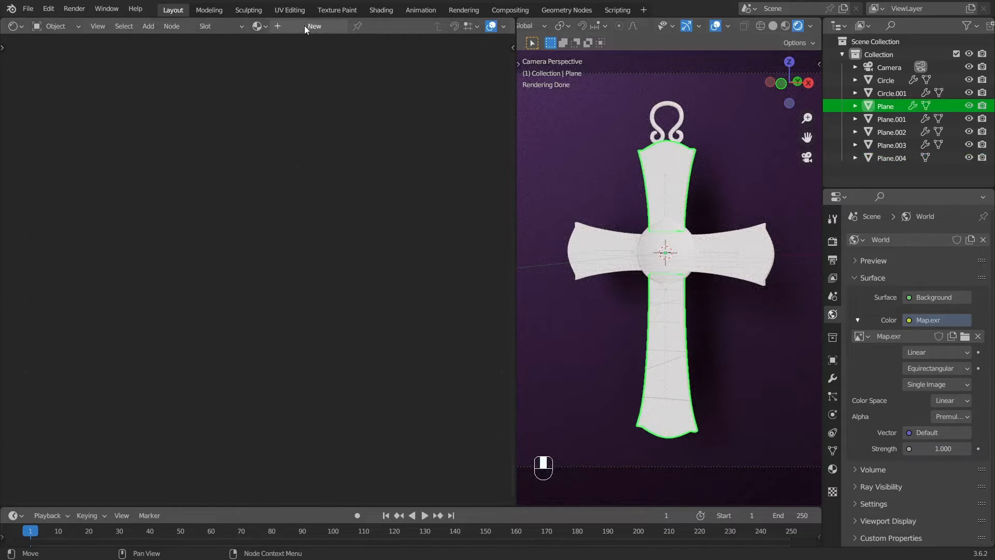
click(304, 26)
click(375, 26)
text(M)
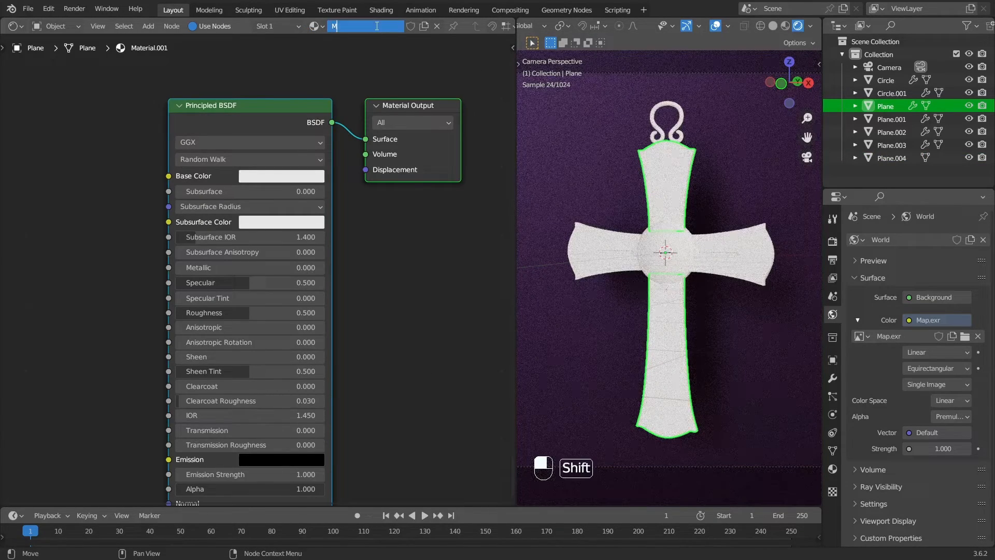
text(ain)
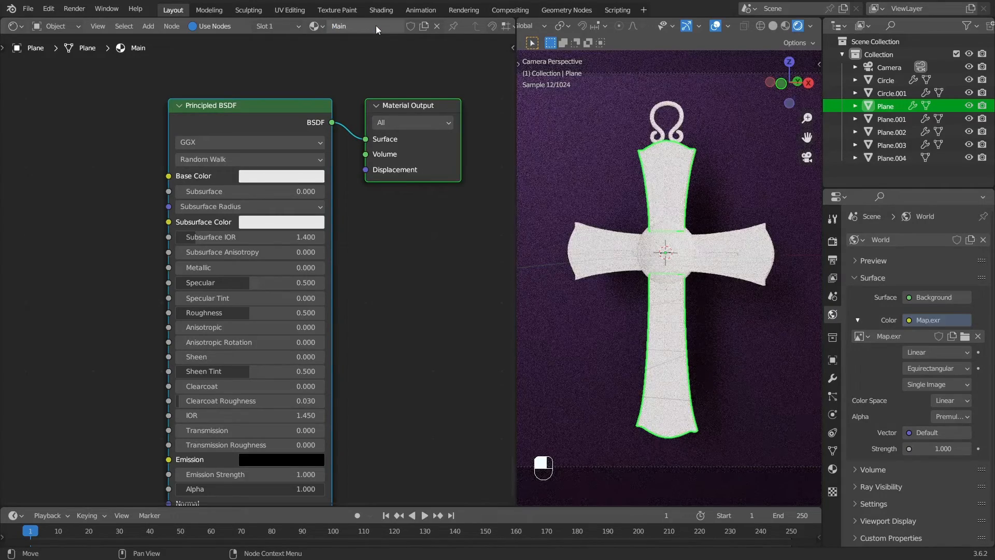
key(Return)
Set the Main material's Metallic to 1.000 and its Roughness to 0.300
drag(201, 269, 325, 268)
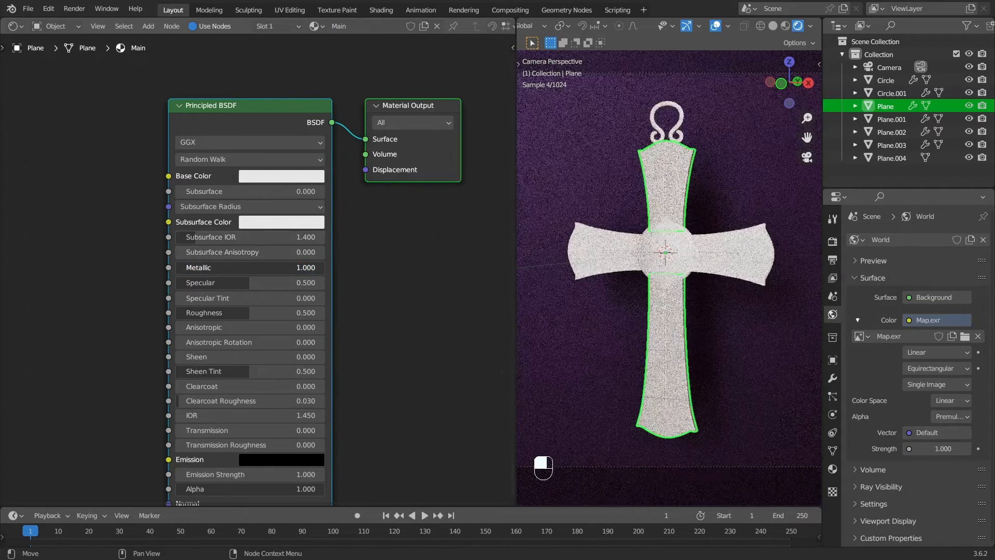
click(253, 314)
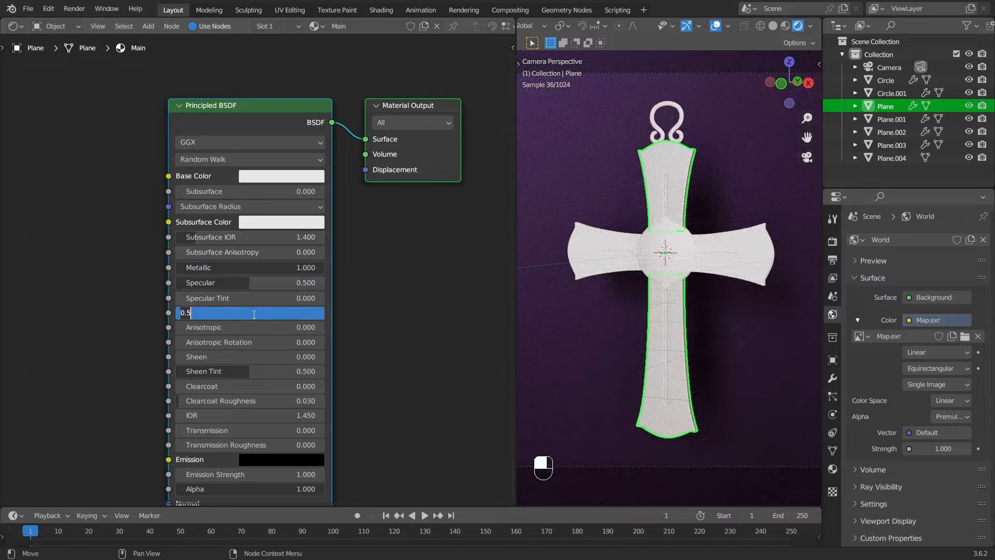
click(254, 314)
key(Return)
Assign the existing Main material to the hanging loop above the cross and to the horizontal bar
scroll(743, 190, up, 5)
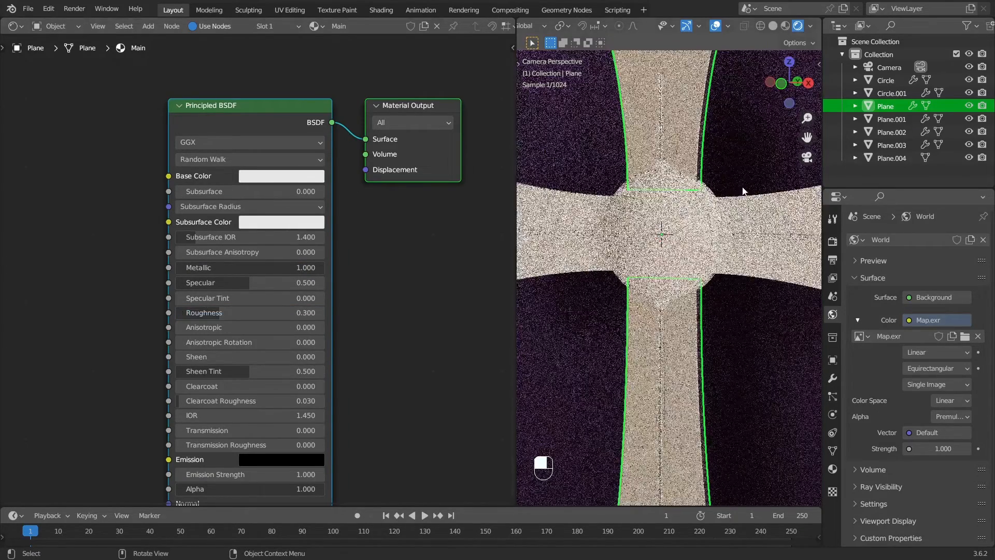
scroll(732, 201, down, 5)
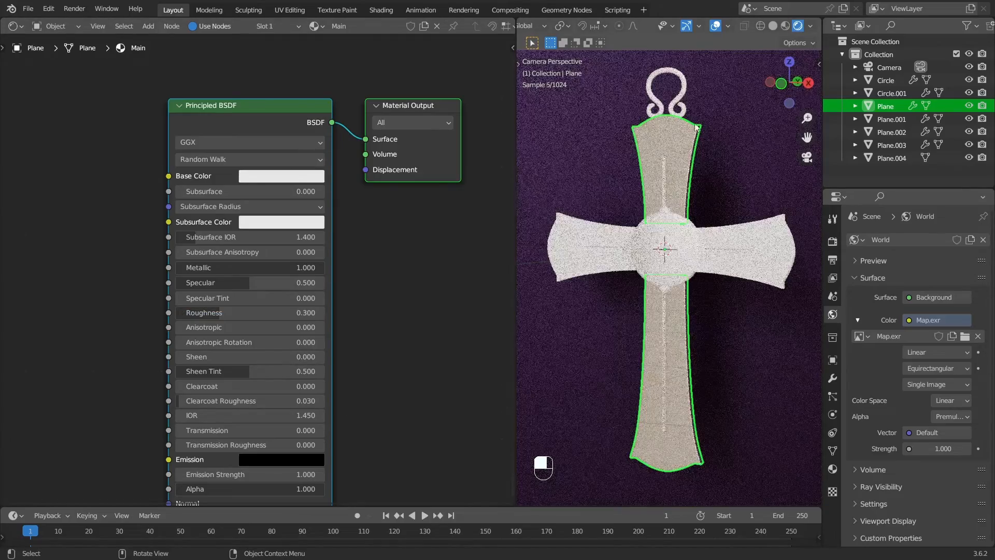
click(682, 101)
click(258, 26)
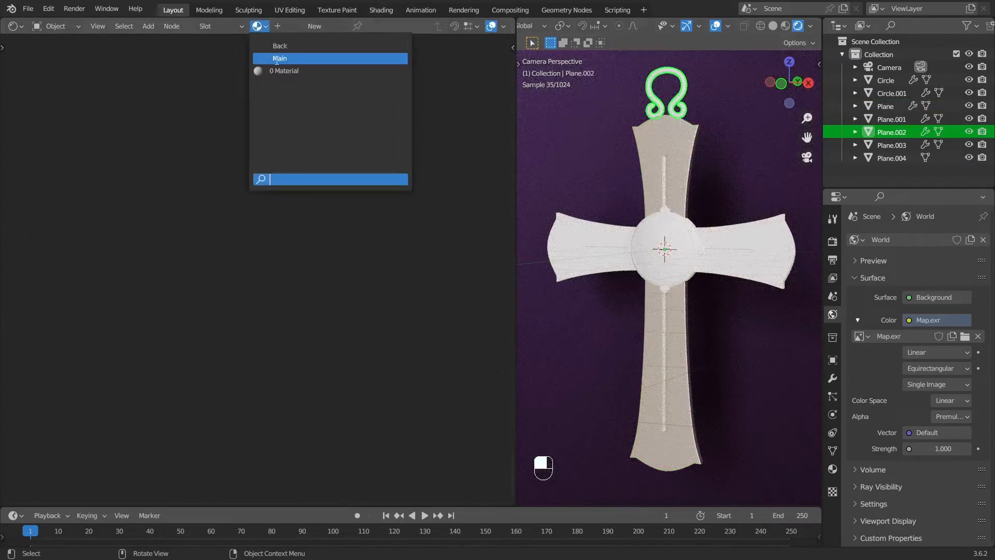
click(277, 58)
click(707, 228)
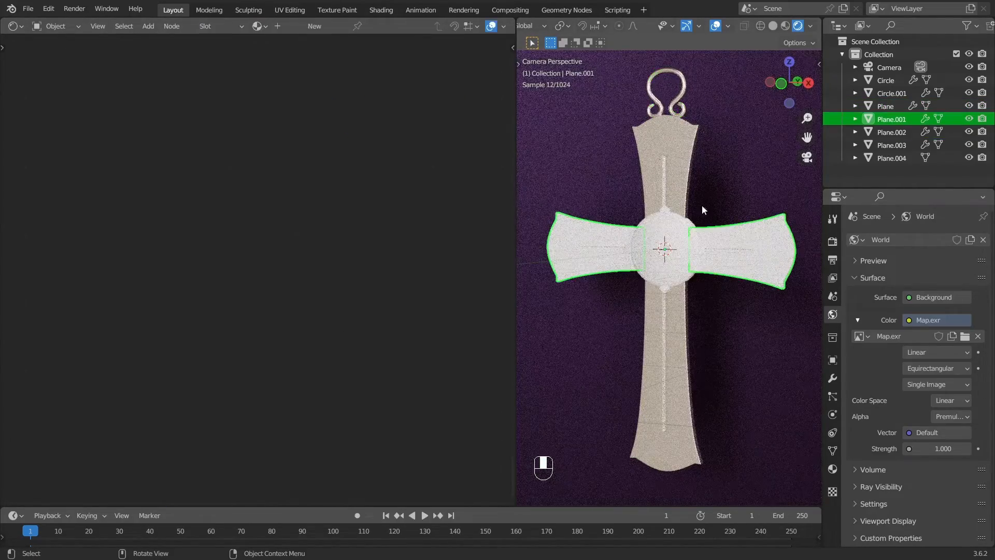
click(266, 31)
click(278, 58)
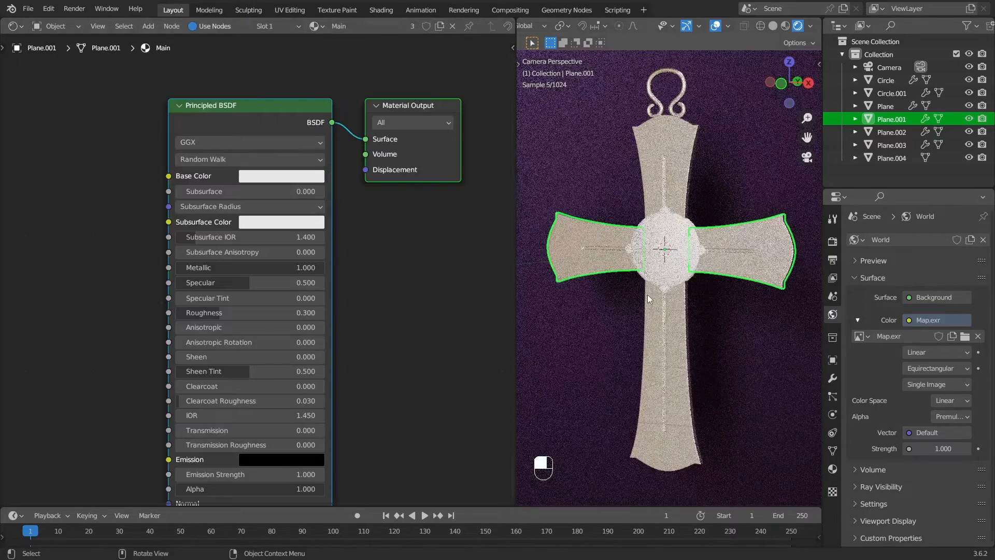
Assign the existing Main material to the round central setting and to the four small pointed pieces around it
scroll(712, 228, up, 5)
scroll(710, 228, up, 2)
click(696, 142)
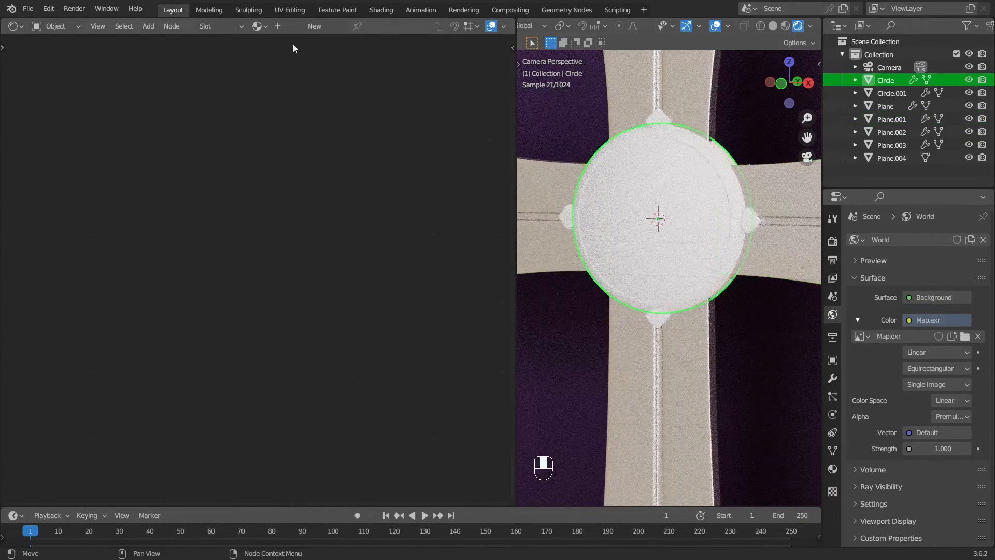
click(257, 30)
click(278, 58)
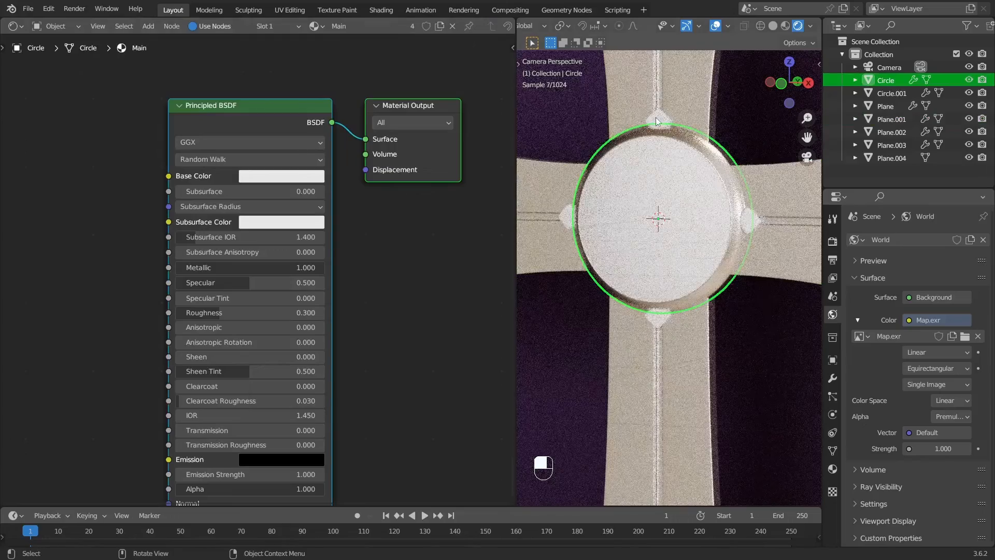
click(654, 118)
click(256, 26)
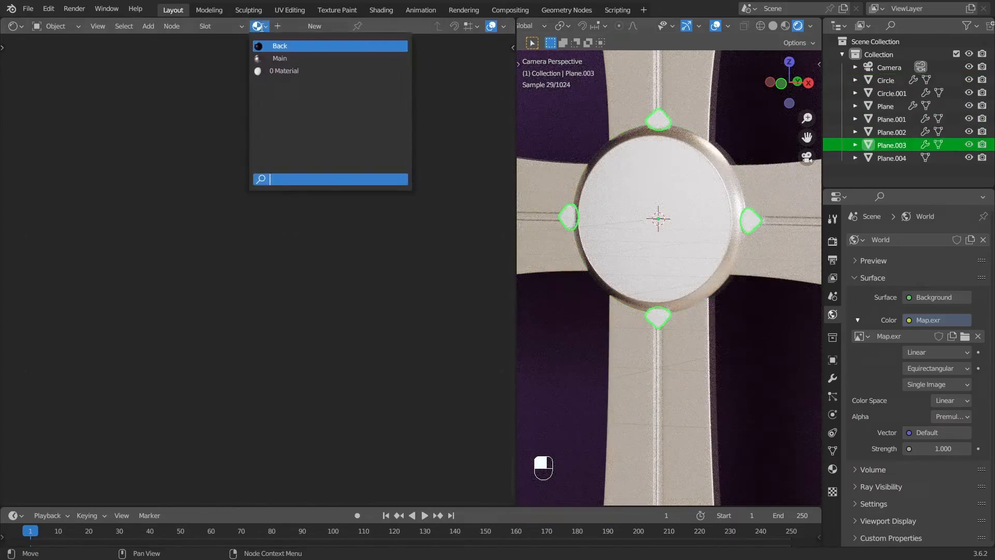
click(278, 58)
Create a new material for the round stone in the centre of the cross and name it Glass
scroll(740, 216, down, 2)
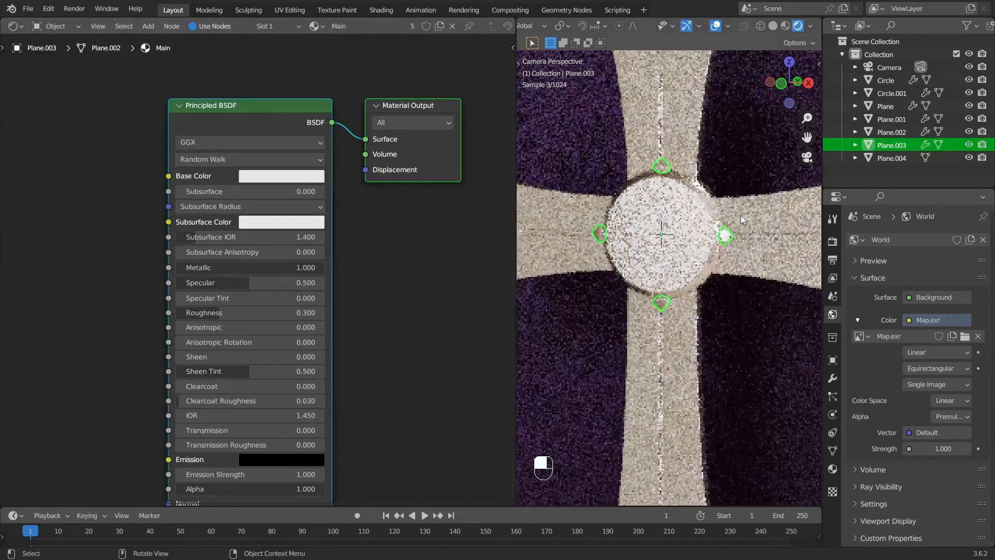
scroll(732, 206, down, 4)
scroll(729, 234, up, 4)
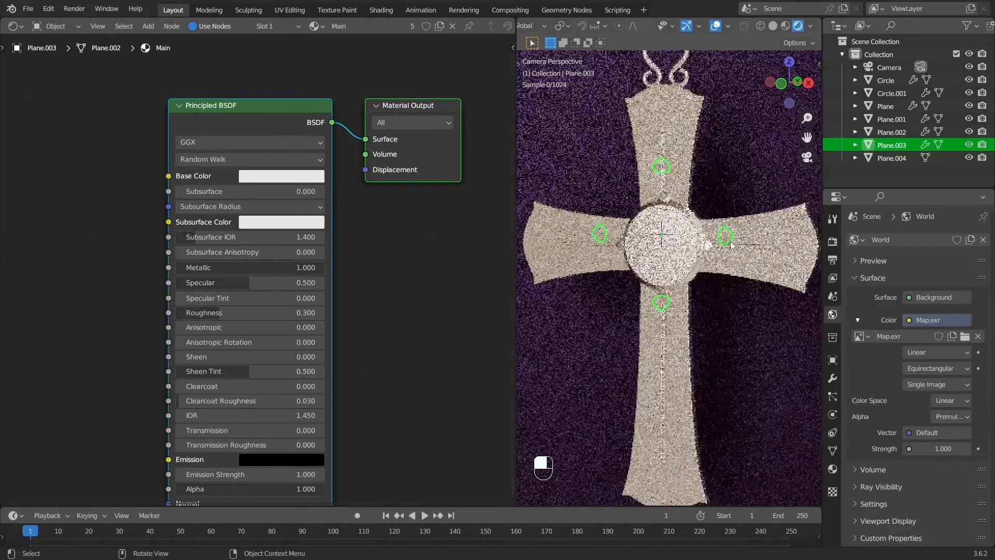
key(a)
click(682, 228)
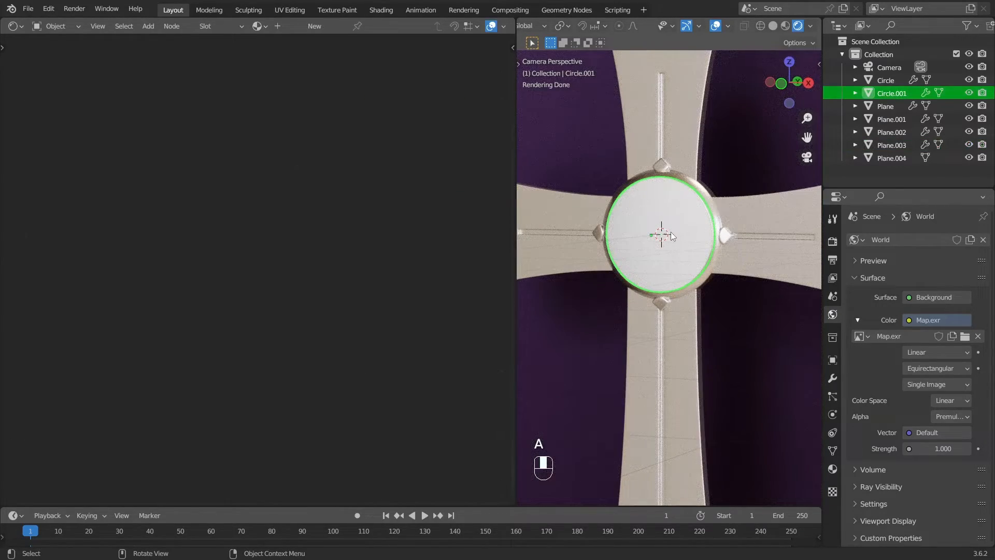
click(315, 26)
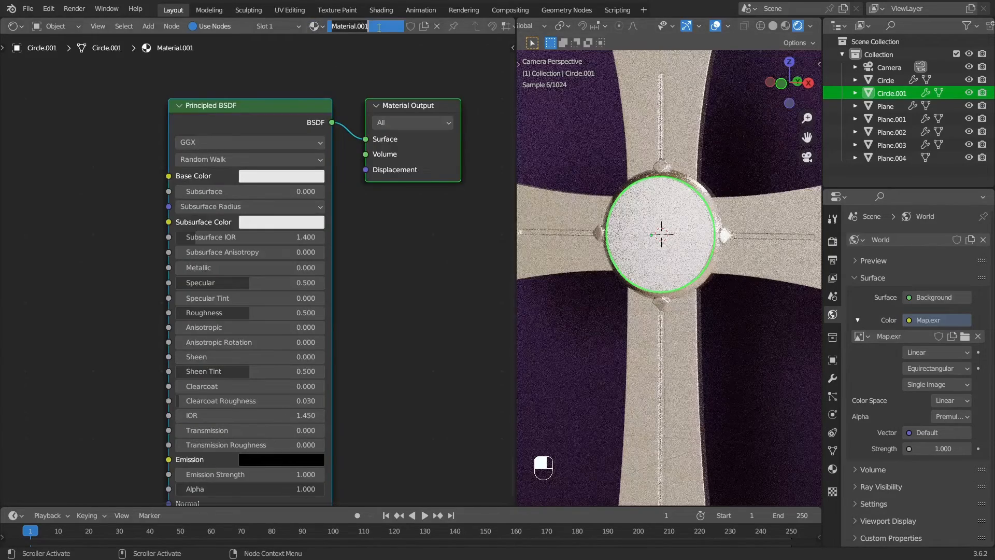
click(379, 27)
text(Glass)
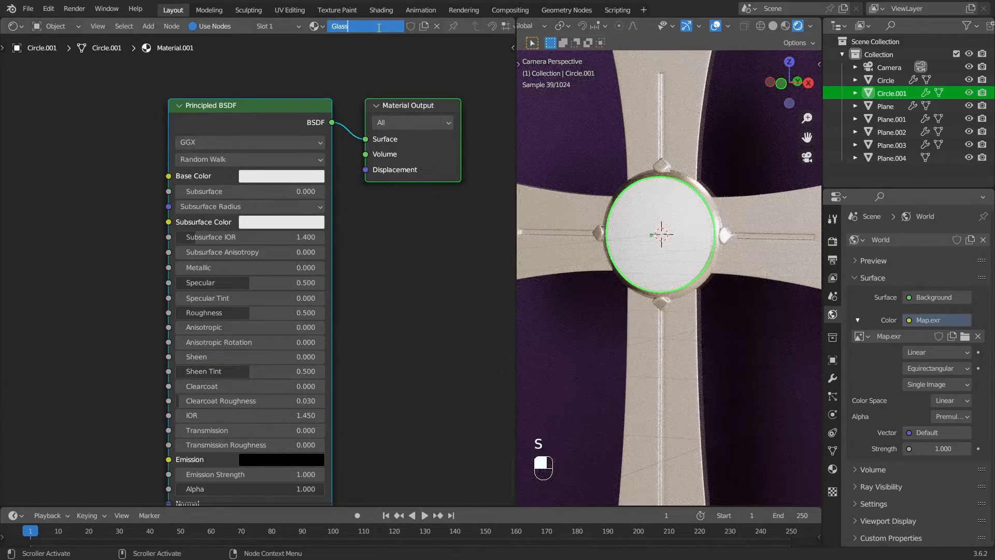
key(Return)
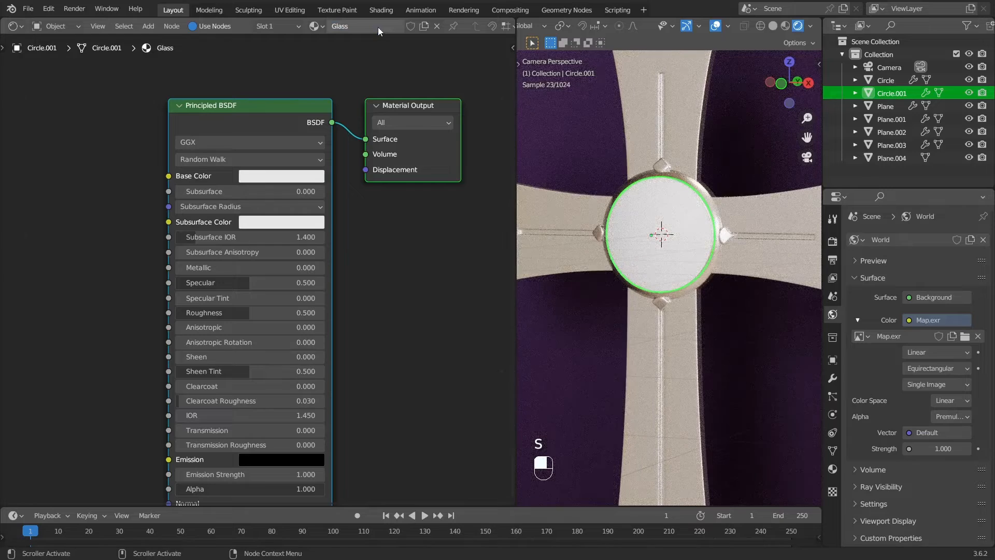
Replace the Glass material's Principled BSDF with a Glass BSDF node and connect it to the Material Output's Surface
click(300, 104)
key(Delete)
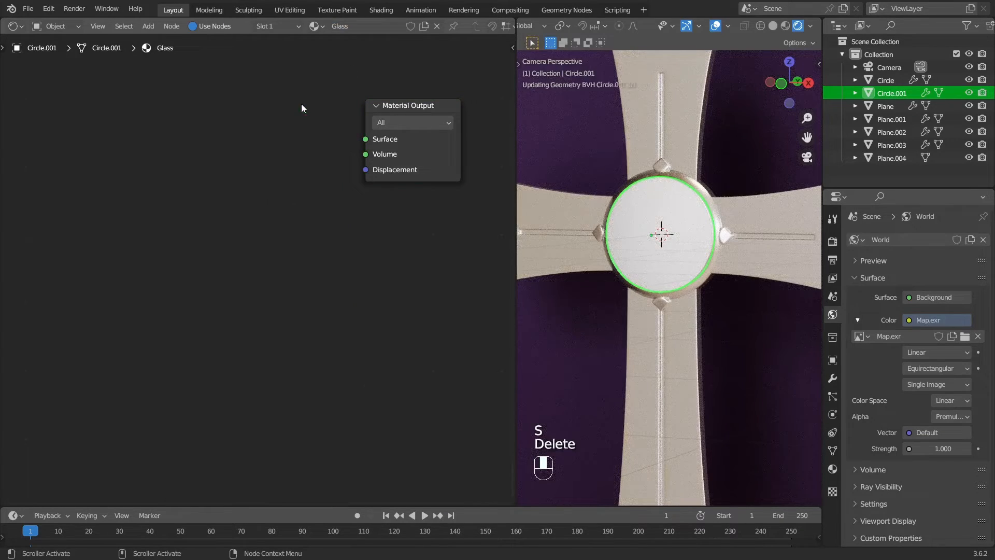
key(shift+a)
click(301, 104)
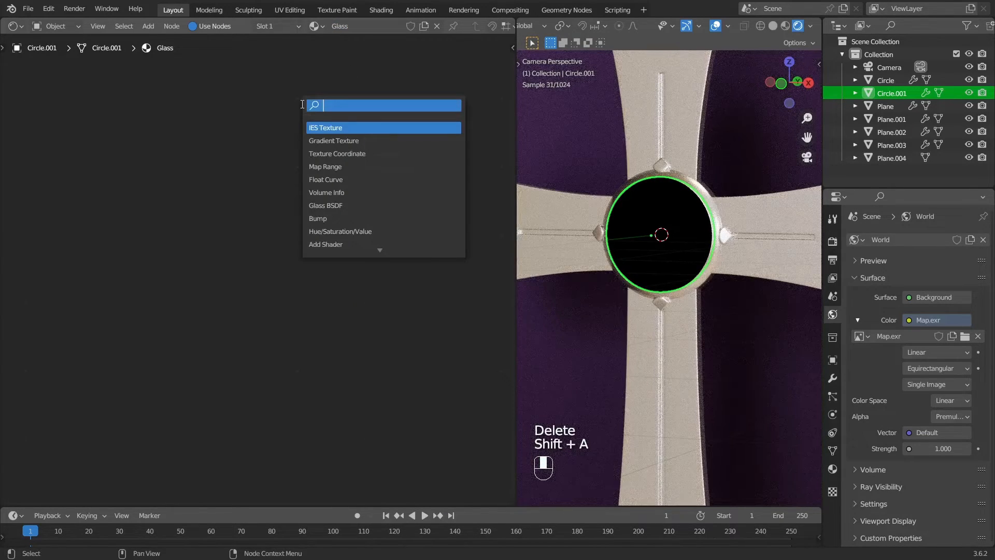
text(glas)
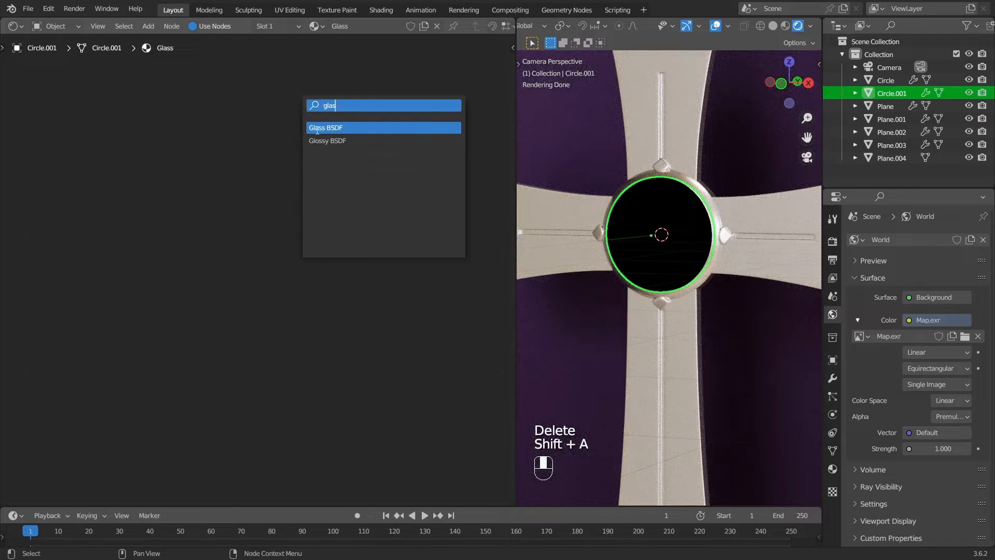
click(317, 130)
click(278, 117)
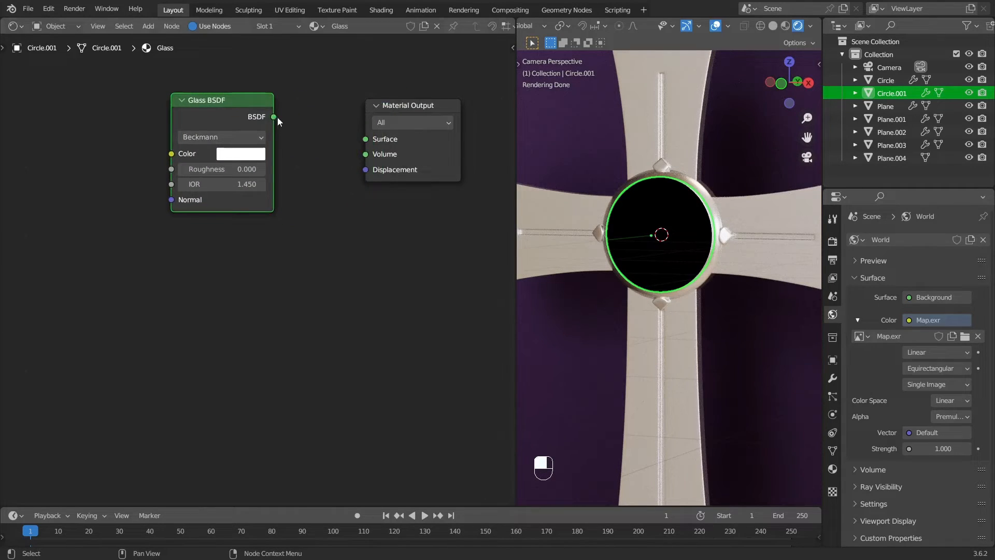
drag(278, 117, 361, 139)
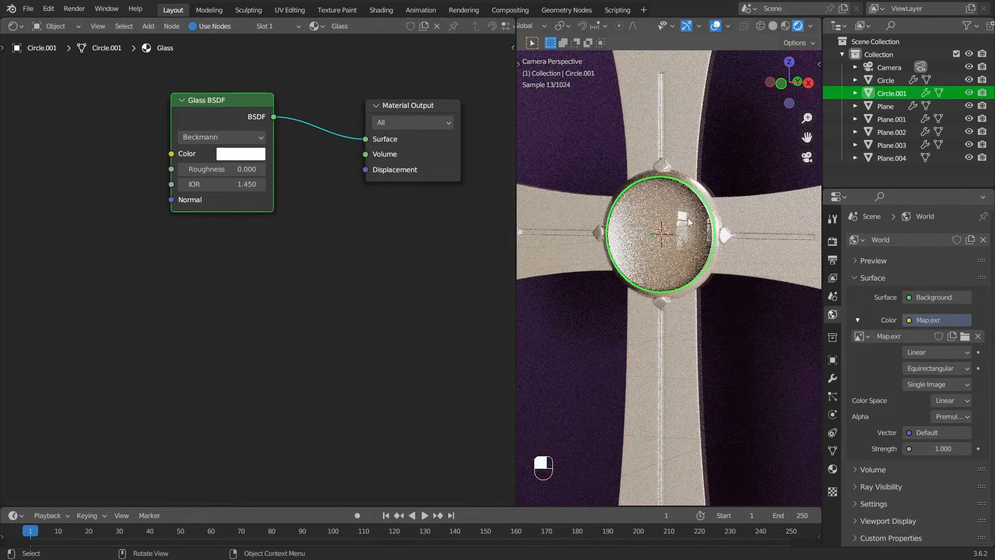
Colour the central stone's Glass BSDF a strong red with a hue of about 0.004 and a value of 1.000
scroll(688, 217, up, 2)
click(245, 155)
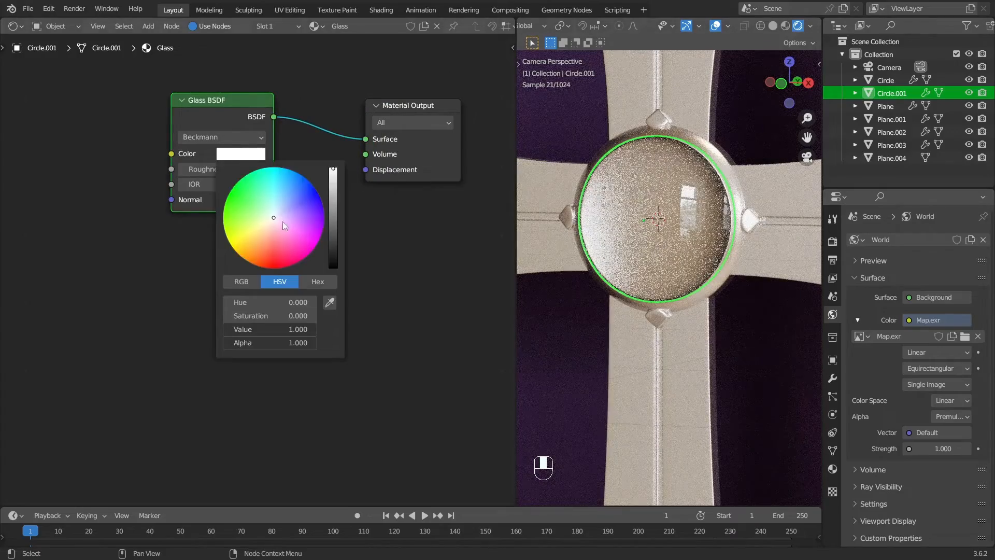
drag(274, 232, 273, 239)
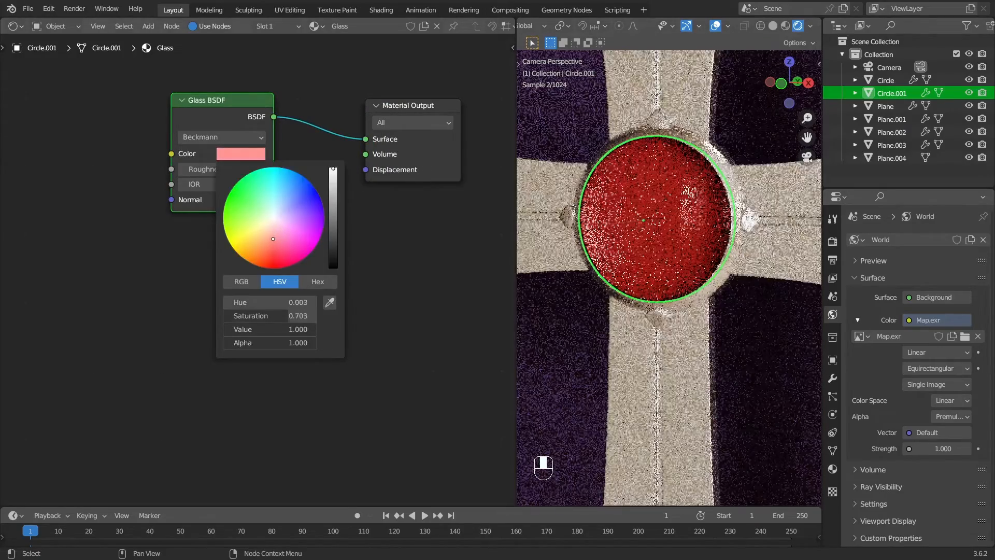
scroll(720, 216, down, 3)
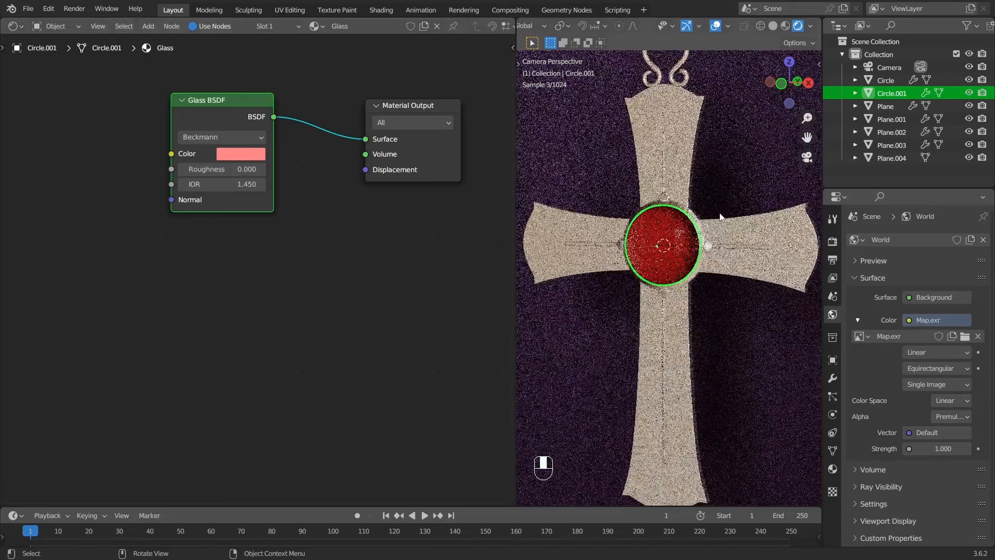
scroll(720, 217, down, 3)
key(a)
key(a)
scroll(715, 213, up, 6)
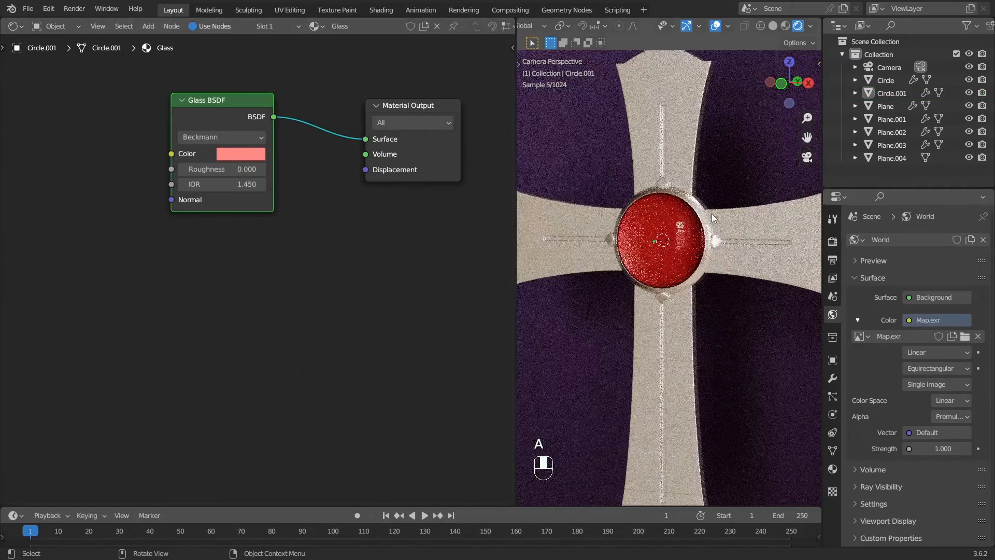
click(707, 216)
click(241, 154)
click(272, 242)
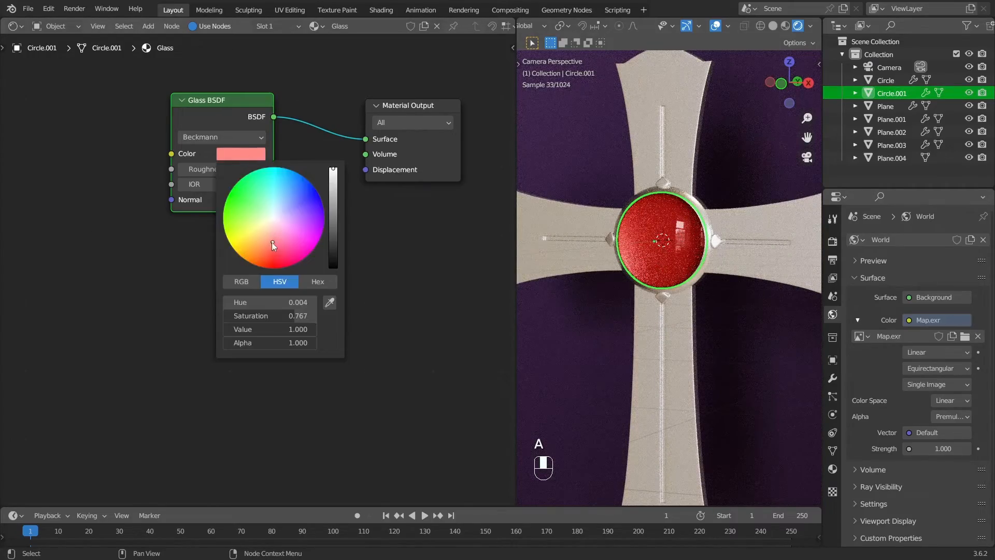
click(272, 247)
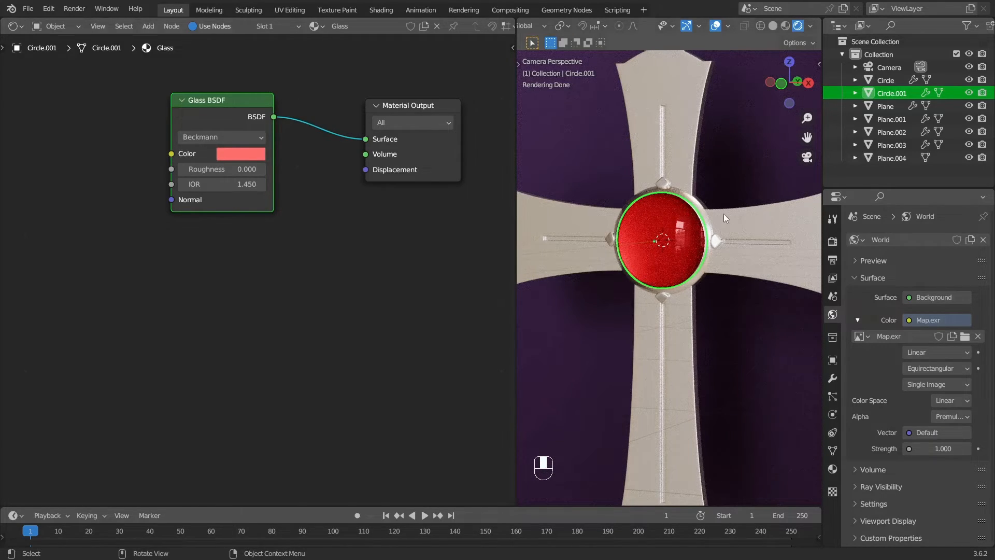
Duplicate the red glass stone in place and scale the copy down to about 0.72
scroll(723, 214, up, 3)
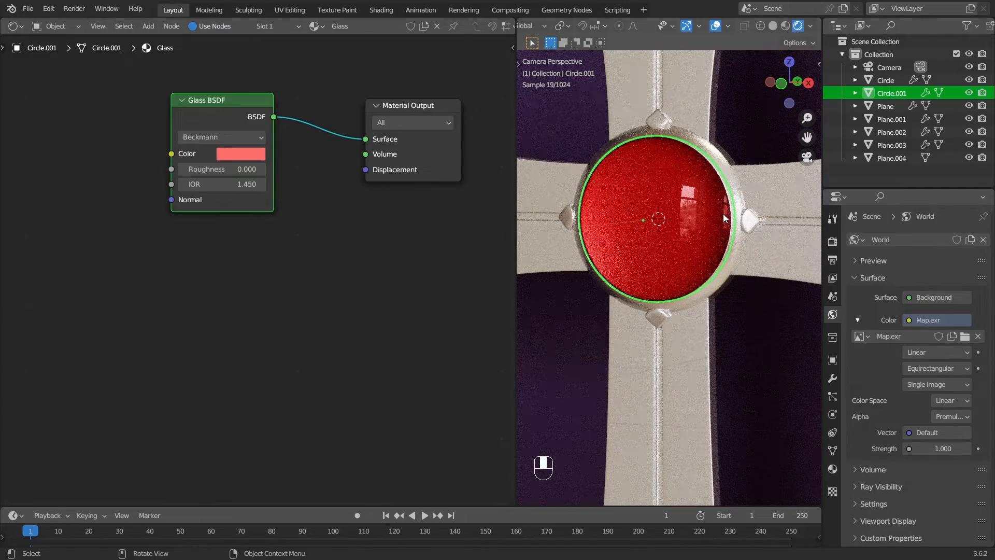
scroll(731, 199, up, 2)
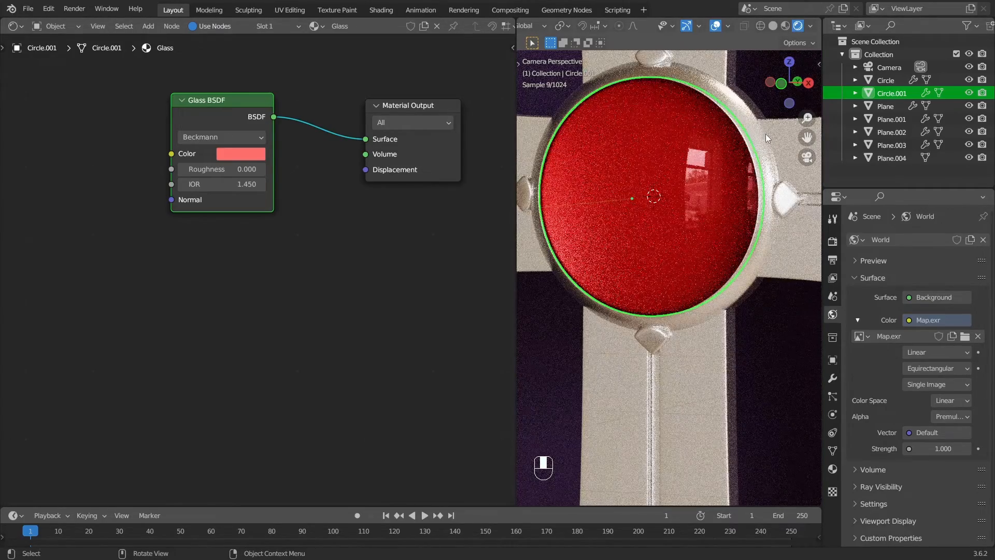
key(shift+d)
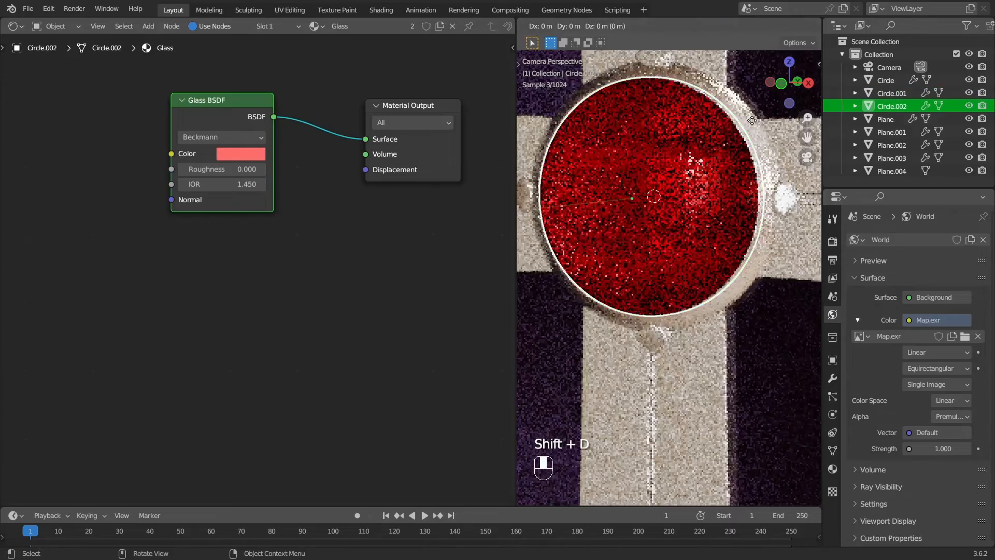
click(751, 119)
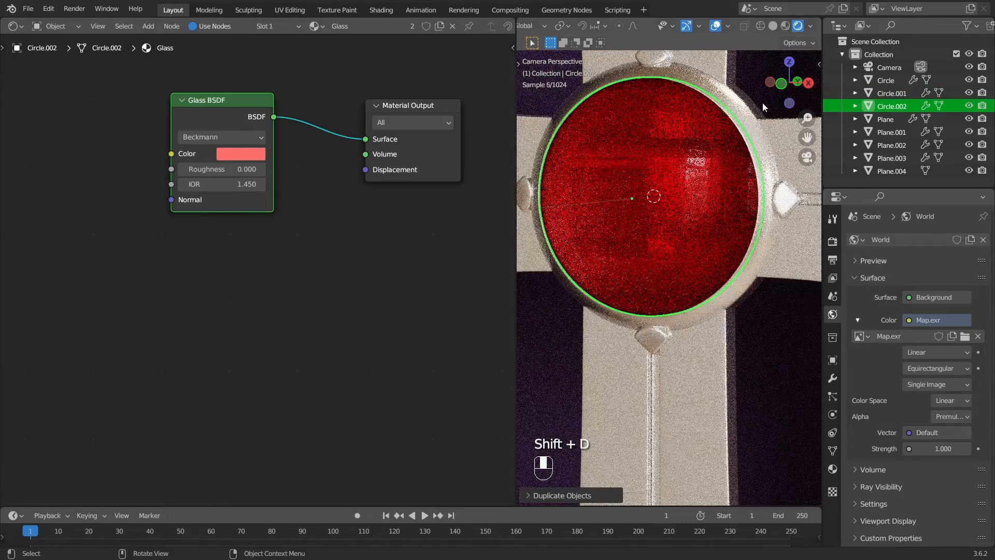
key(s)
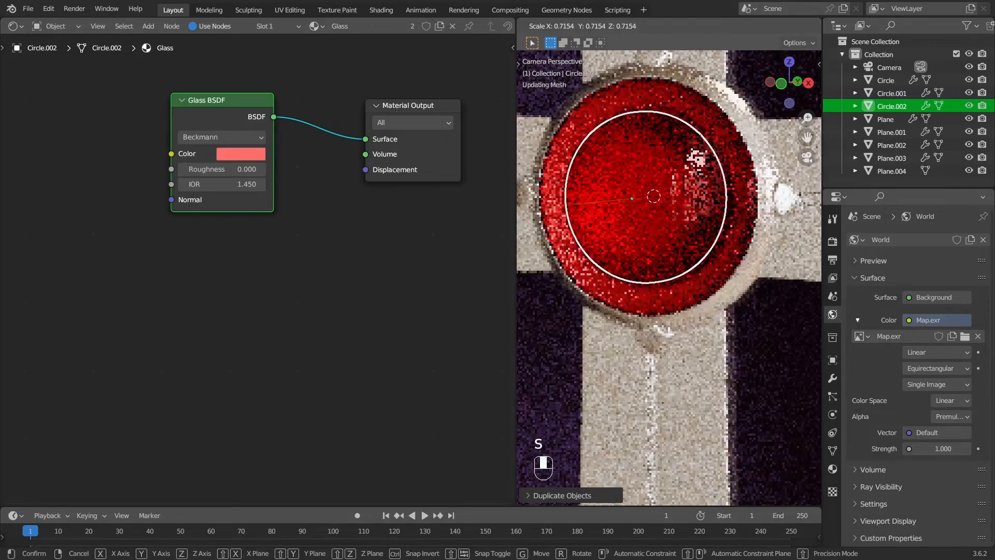
click(716, 162)
key(alt+a)
scroll(716, 160, down, 5)
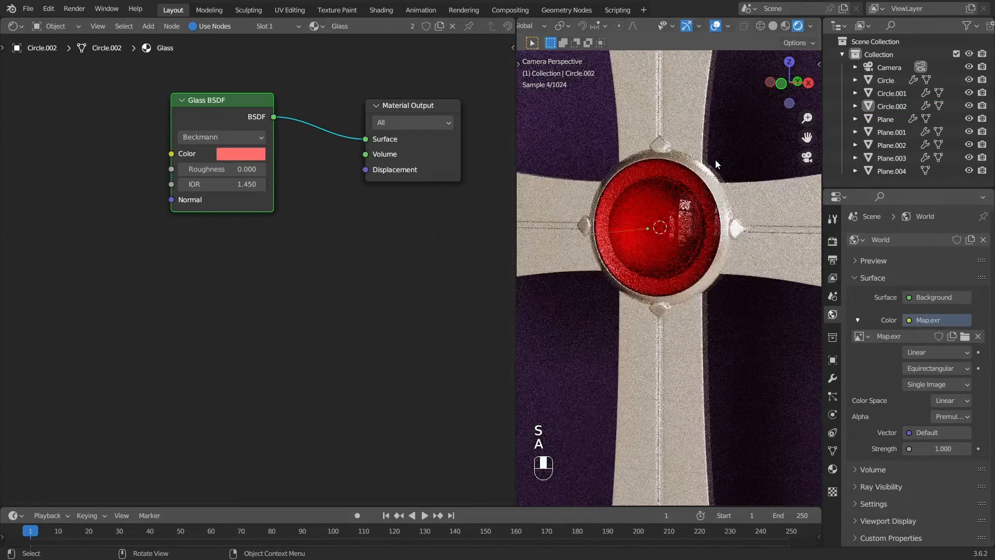
Reselect the inner stone copy and scale it down slightly more
key(ctrl+z)
scroll(723, 150, up, 5)
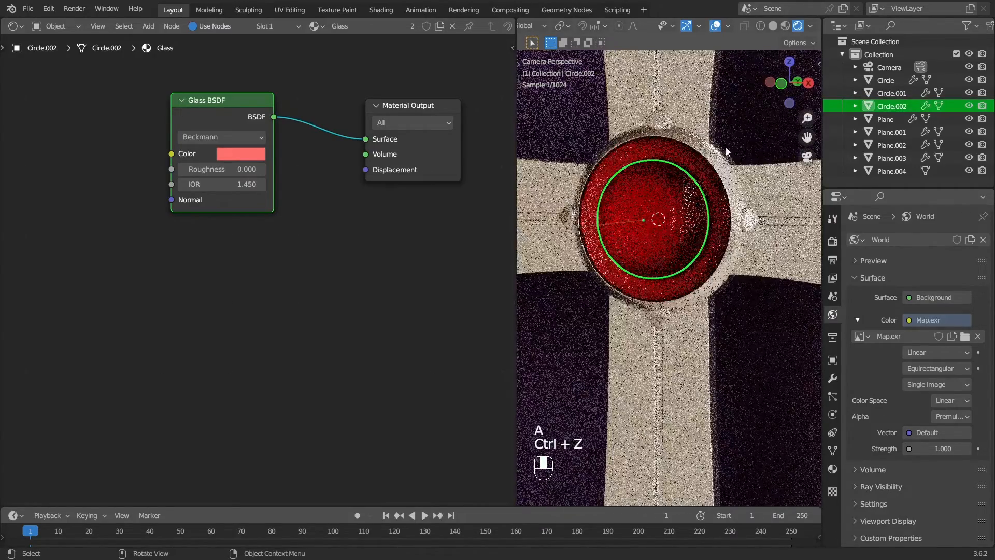
key(s)
click(728, 148)
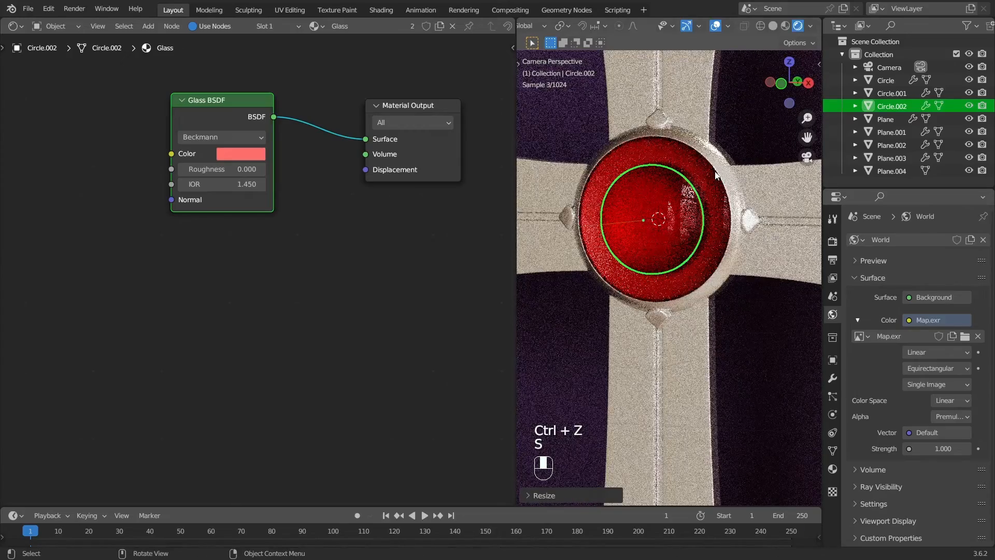
key(z)
key(z)
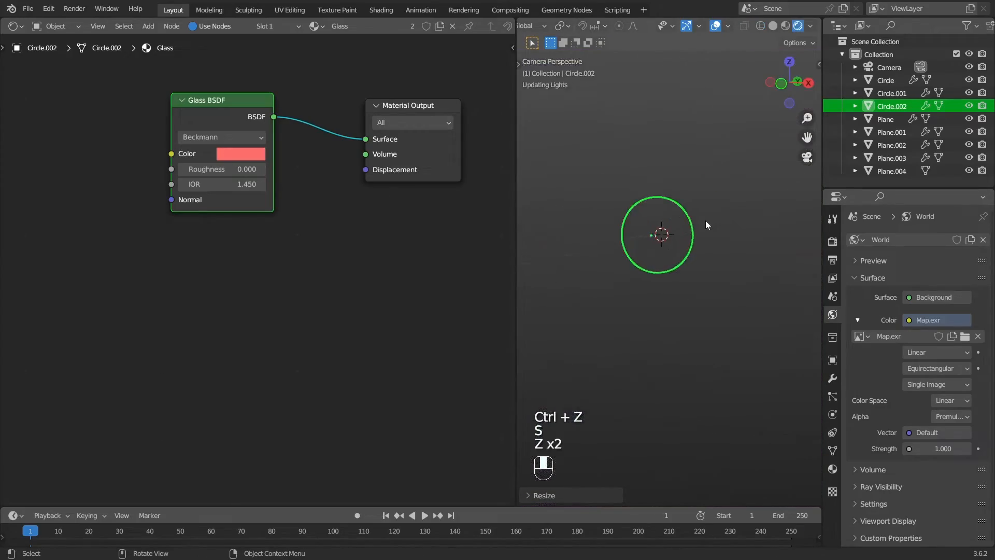
scroll(704, 219, down, 4)
key(a)
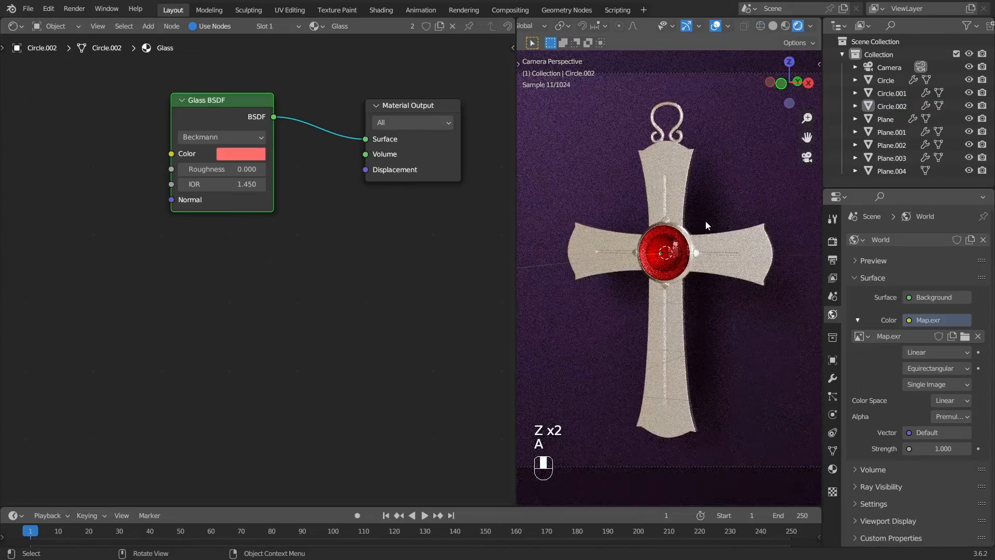
Move the inner stone copy about 0.048 m along the Y axis, deeper into the cross
key(ctrl+z)
key(KP_3)
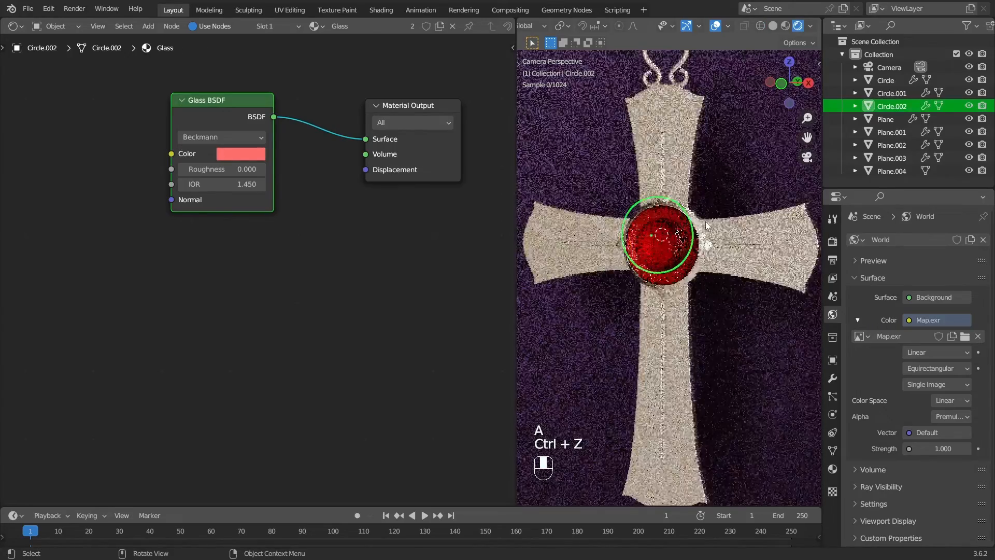
scroll(643, 254, up, 8)
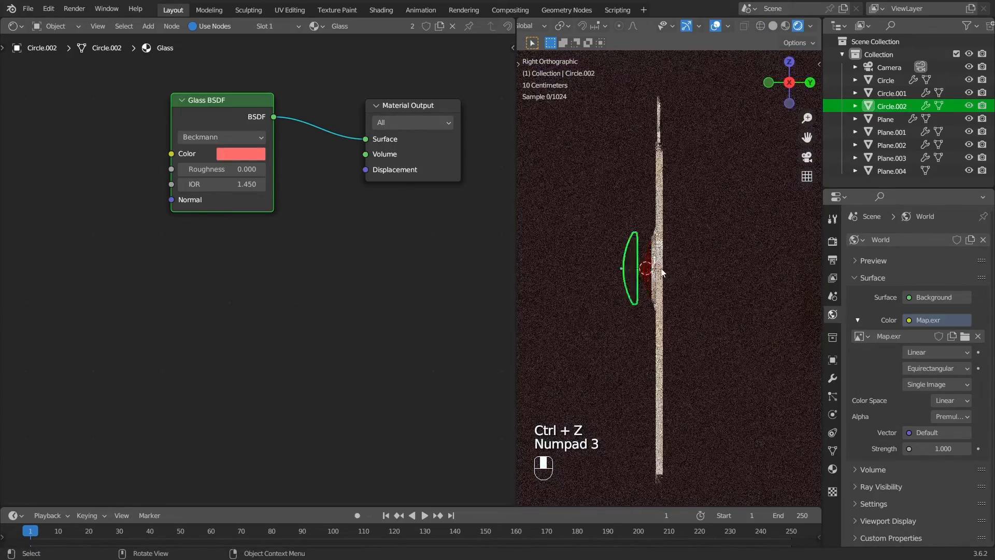
shift+middle_drag(641, 255, 605, 250)
scroll(608, 268, up, 3)
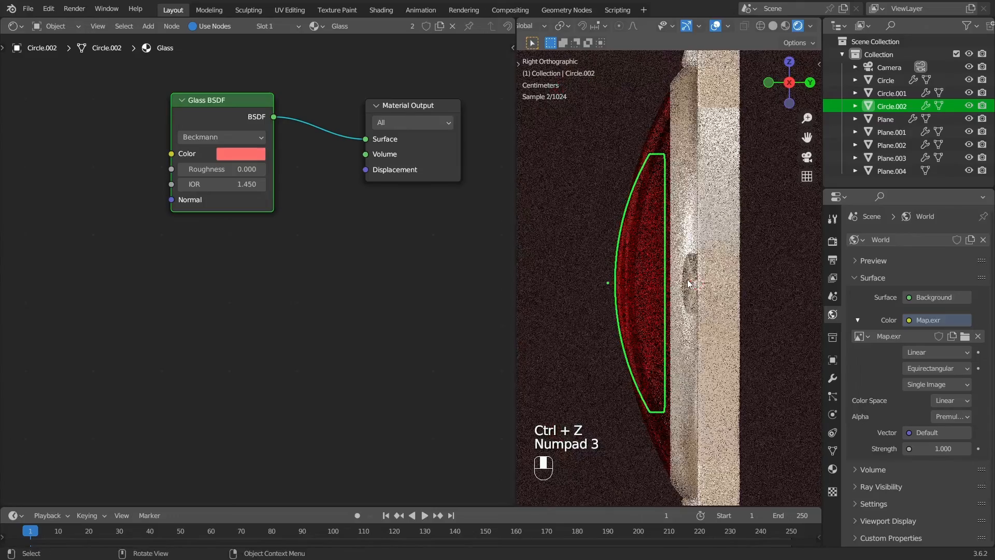
key(g)
key(y)
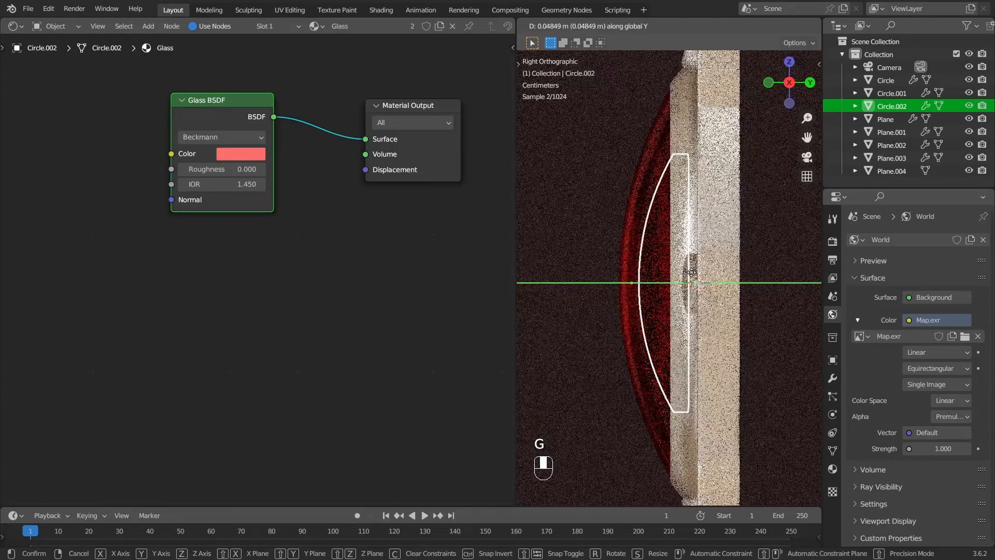
click(691, 272)
alt+middle_drag(692, 272, 735, 247)
key(KP_0)
key(a)
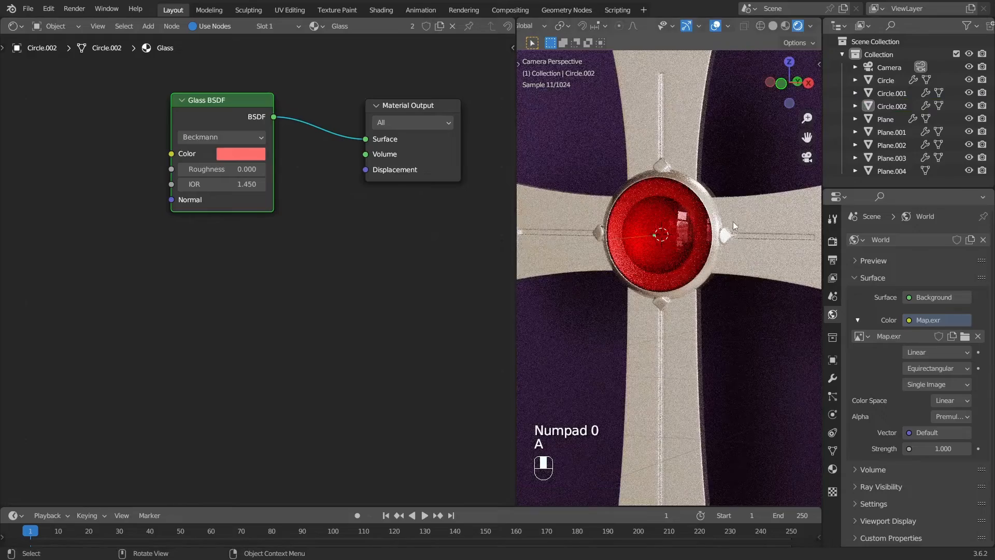
scroll(732, 209, down, 4)
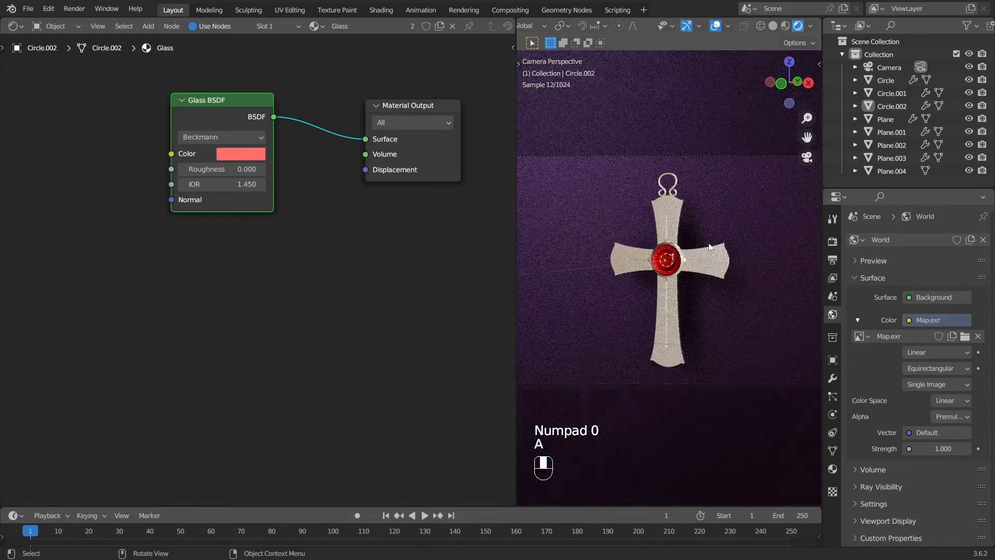
Isolate the round setting in local view and select the faces of its recessed circular floor in Edit Mode
scroll(701, 255, up, 8)
click(708, 155)
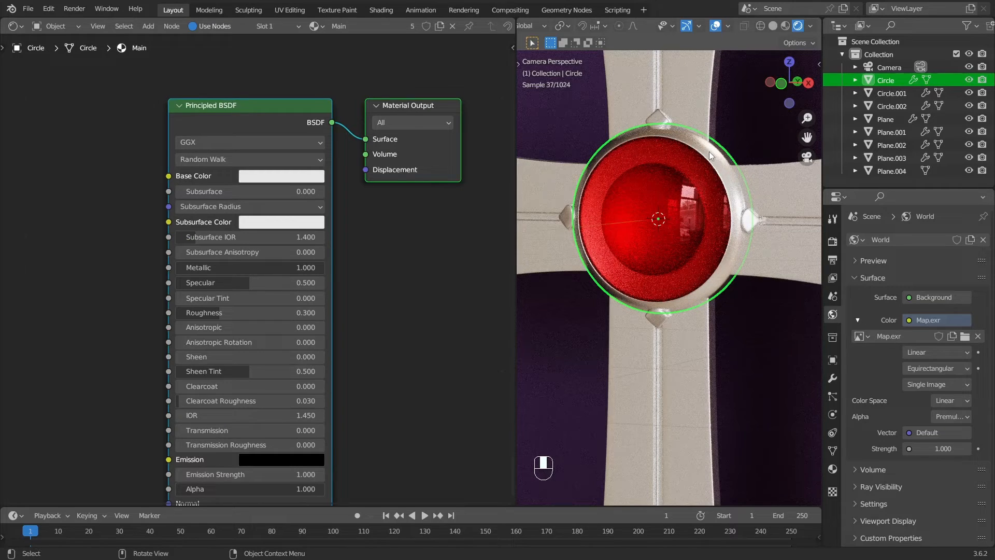
key(KP_Divide)
key(Tab)
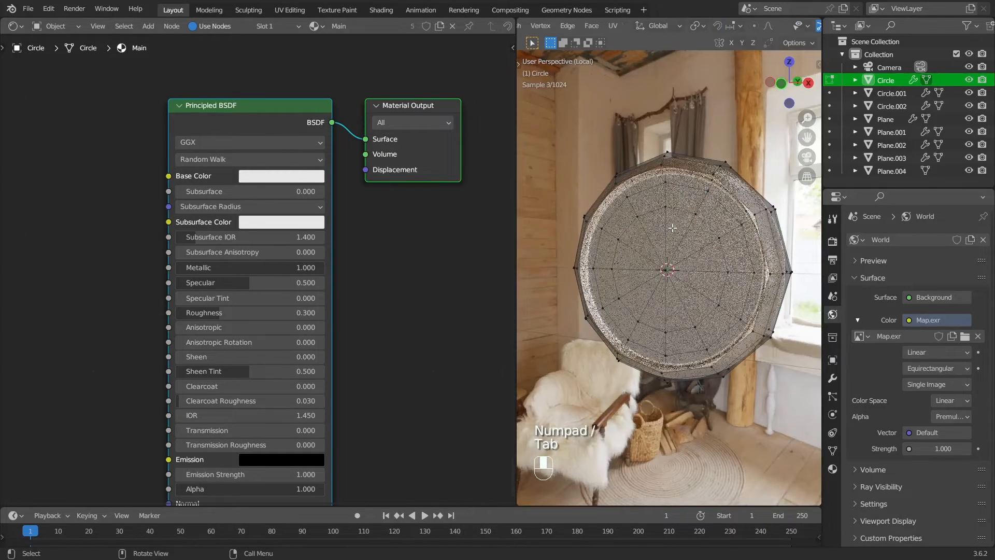
key(ctrl+KP_Add)
key(ctrl+KP_Add)
key(ctrl+KP_Add)
key(ctrl+KP_Add)
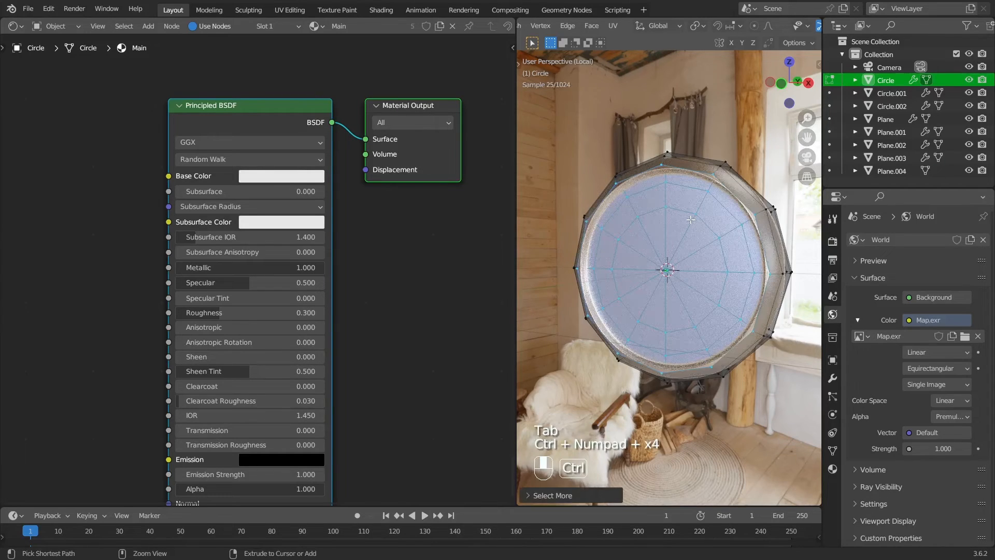
key(ctrl+KP_Subtract)
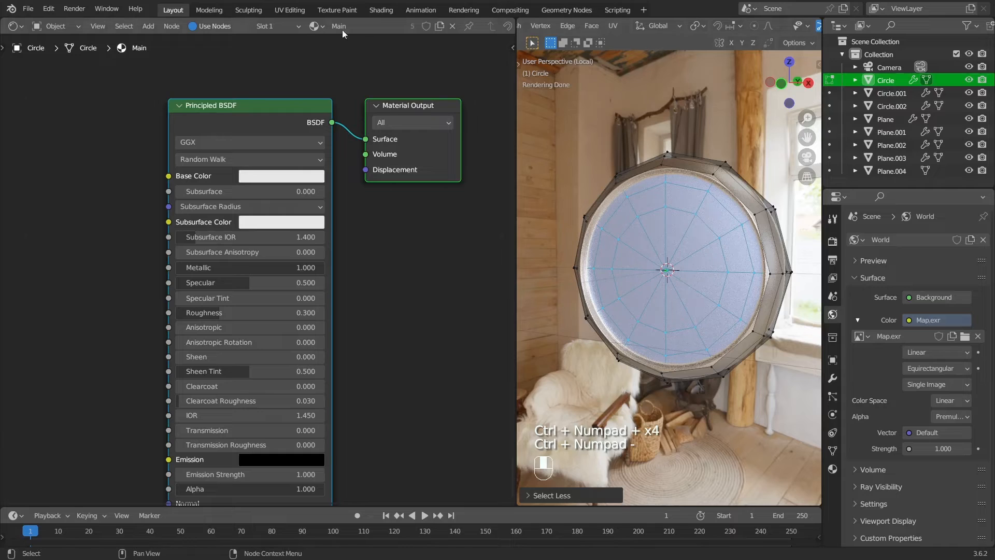
Add a second material slot to the round setting and assign it to the selected floor faces
click(284, 26)
click(340, 49)
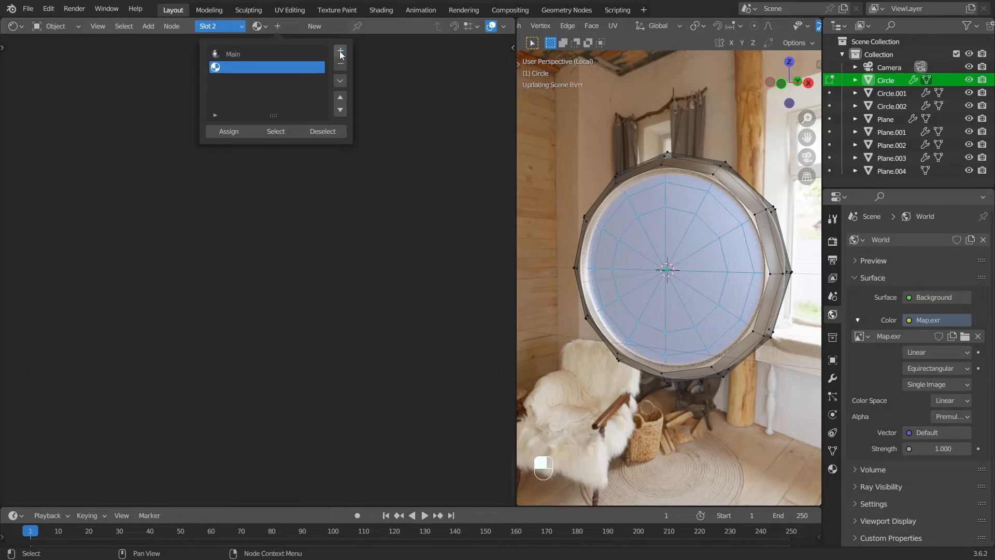
click(224, 132)
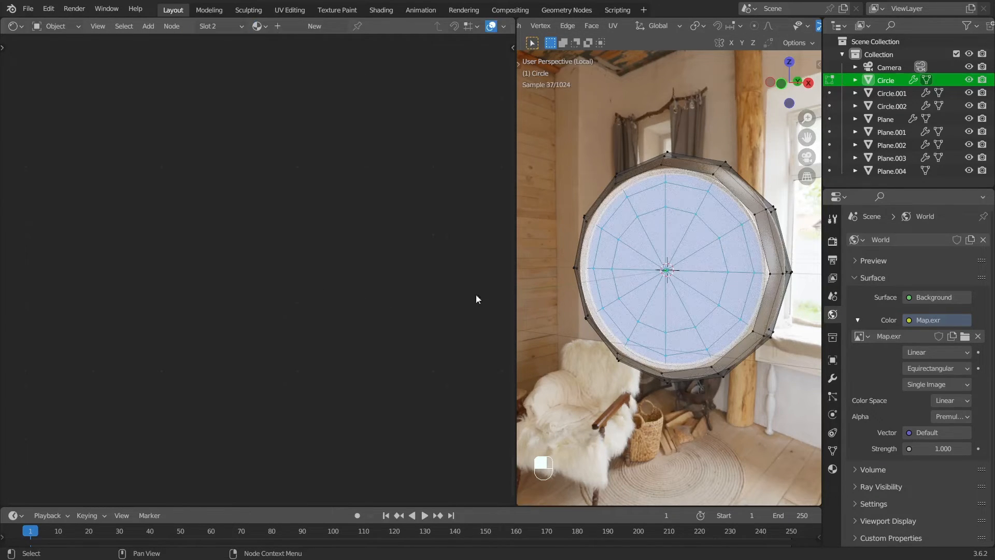
key(Tab)
Put an independent copy of the Main material in the second slot and colour it red with hue 0.003 and saturation 0.828
click(259, 26)
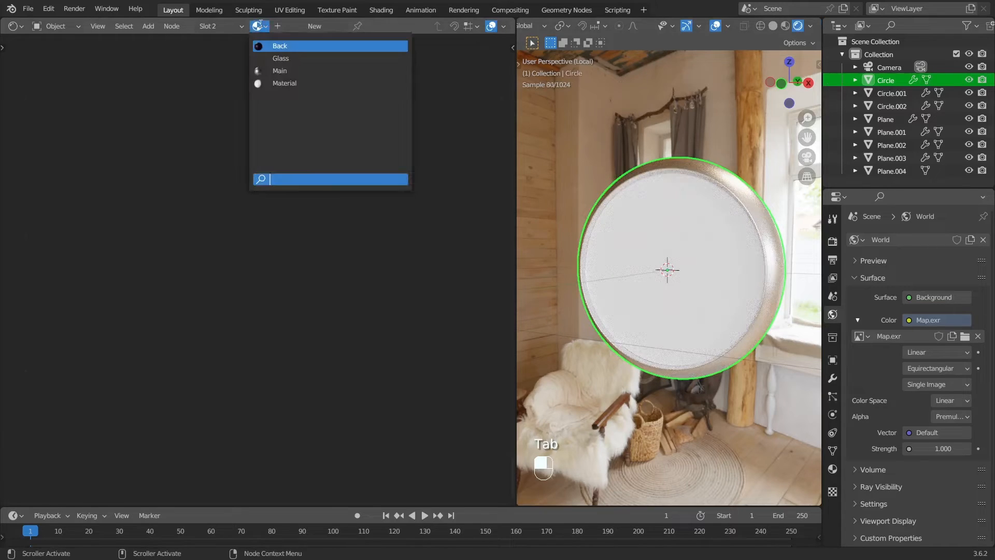
click(279, 72)
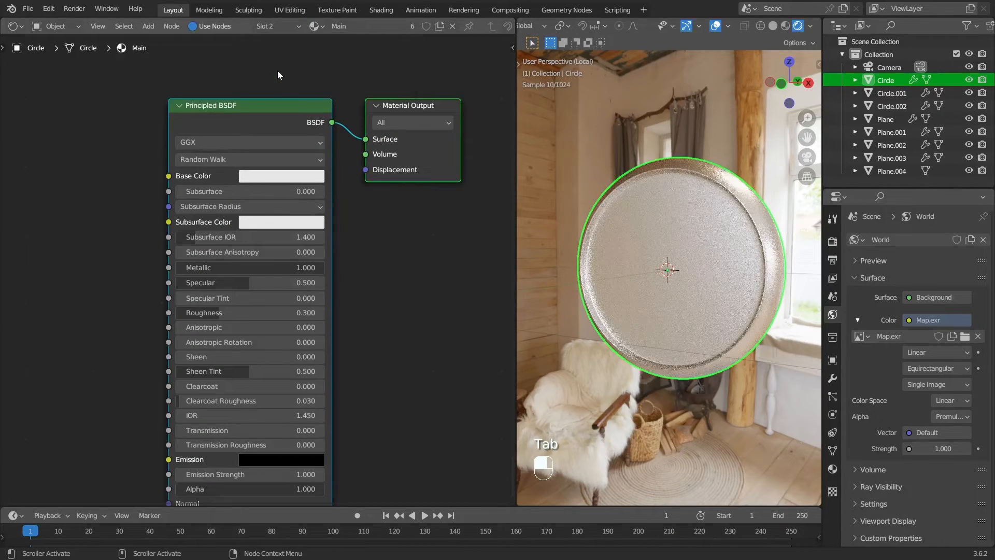
click(437, 28)
click(298, 177)
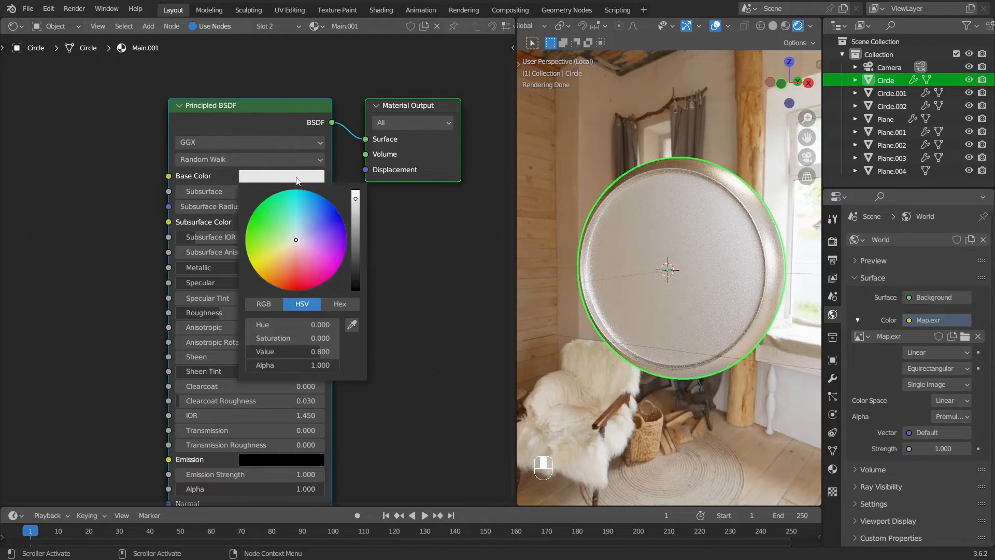
drag(297, 262, 294, 268)
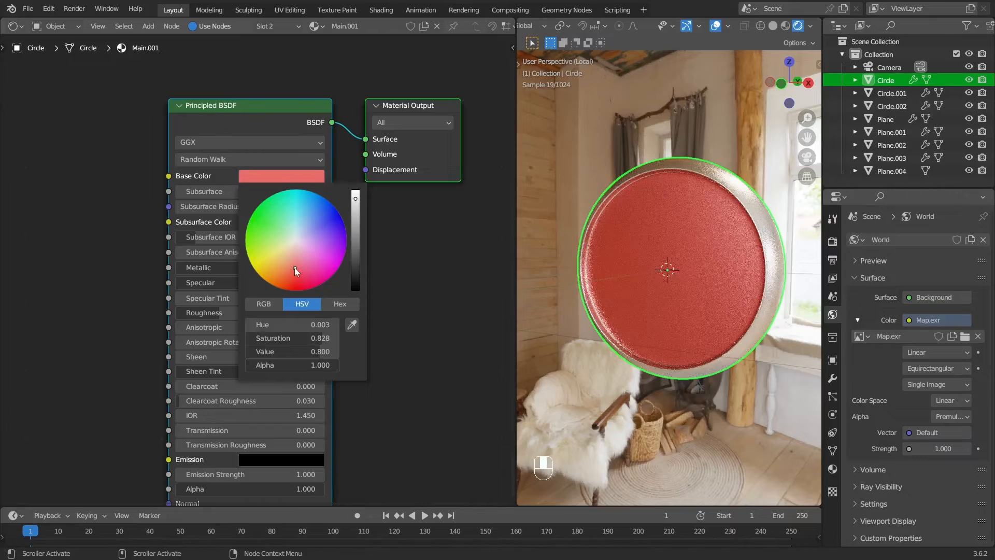
key(KP_Multiply)
key(KP_Divide)
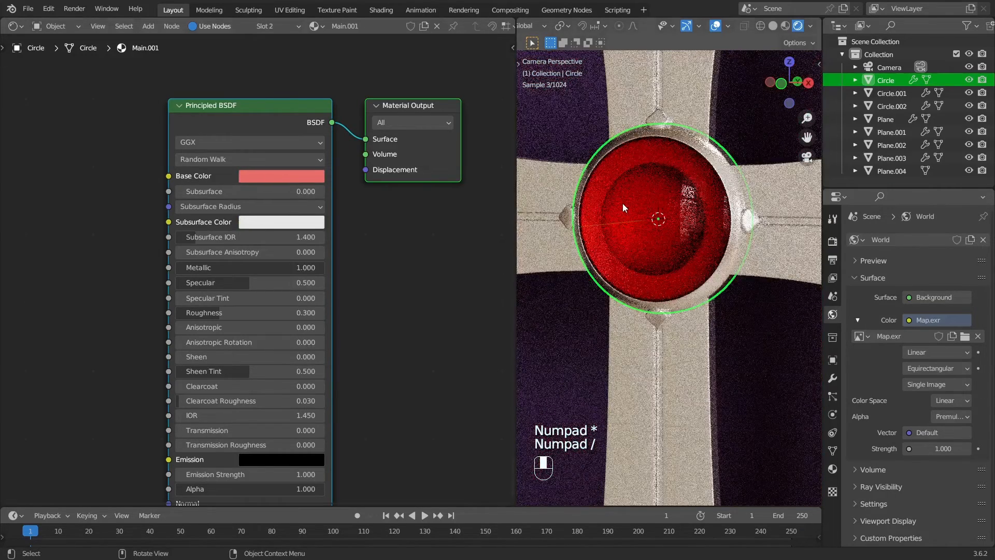
key(alt+a)
click(695, 176)
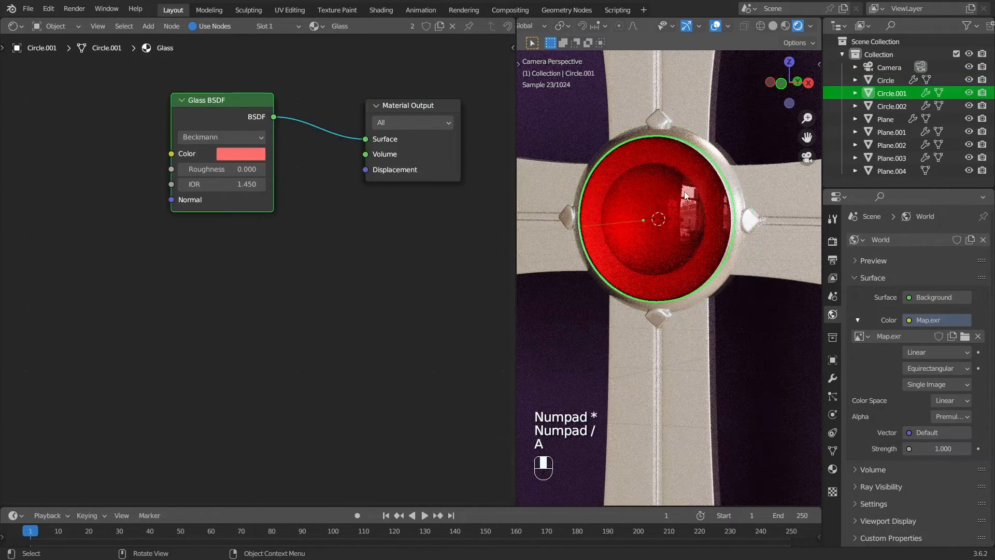
key(g)
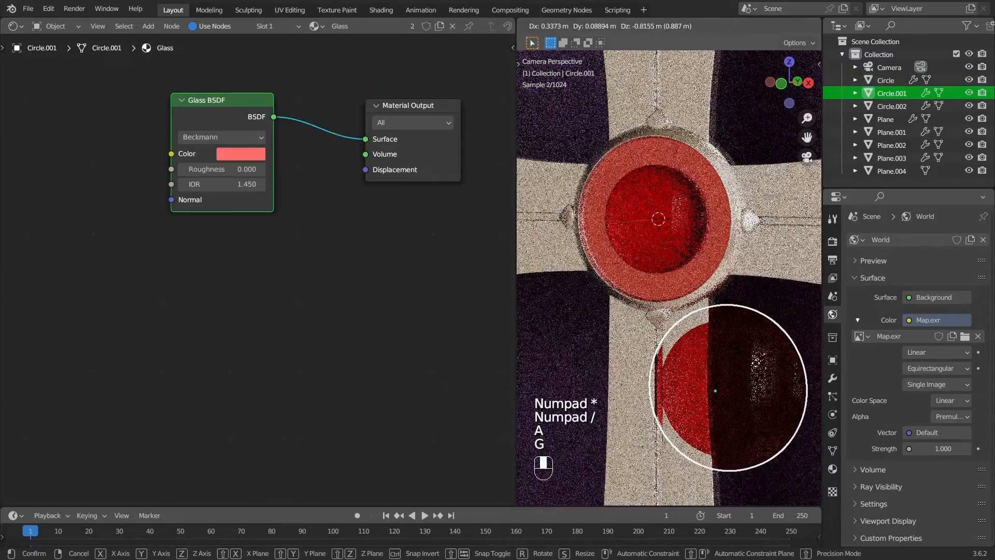
right_click(732, 318)
key(alt+a)
Select the backdrop plane and set its Back material's roughness to 0.3
scroll(668, 185, down, 10)
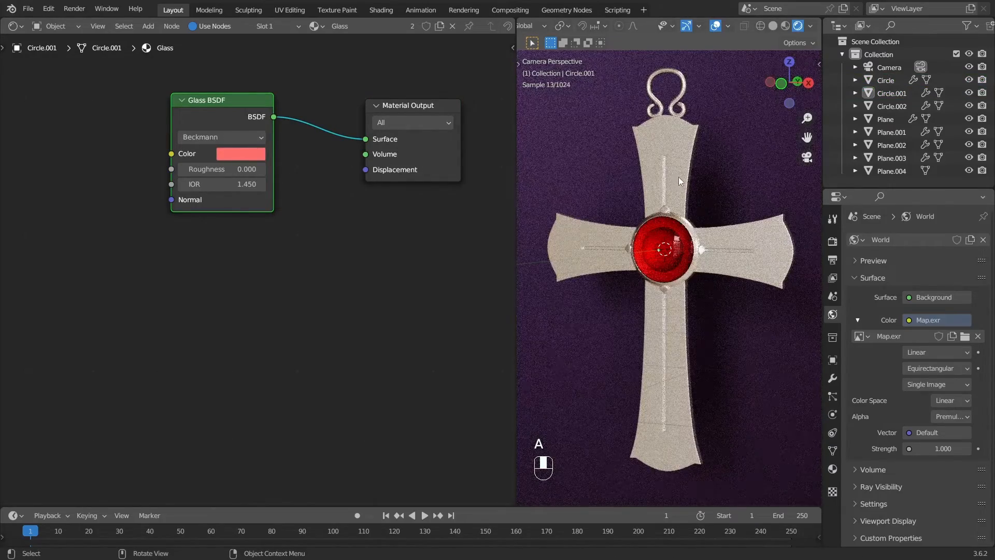
scroll(679, 176, down, 2)
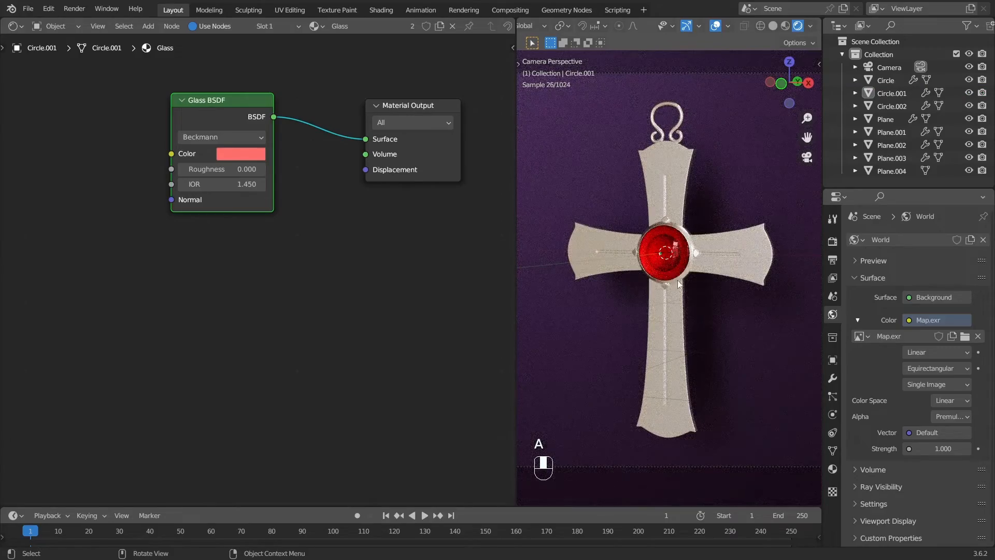
middle_drag(716, 283, 633, 268)
key(KP_0)
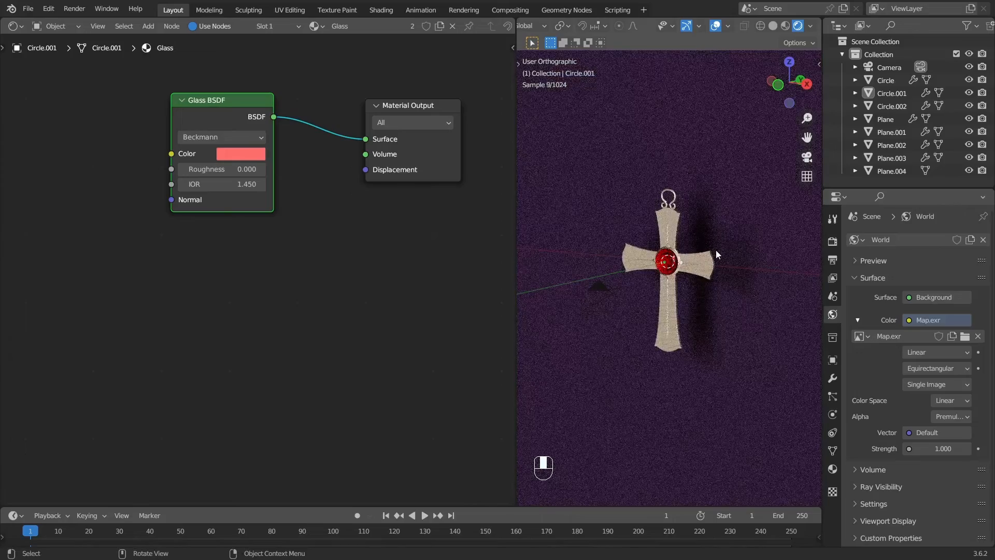
scroll(716, 250, down, 5)
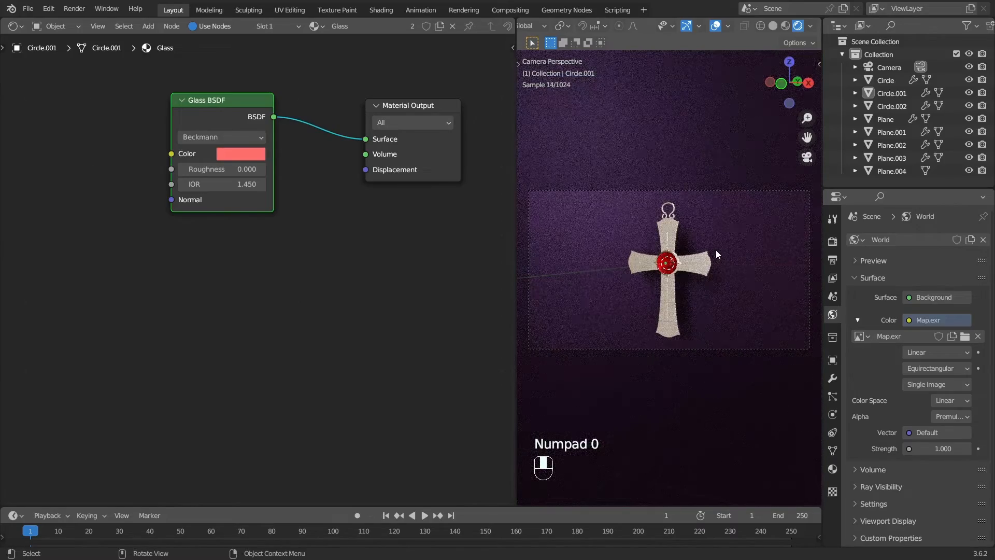
scroll(716, 249, up, 3)
click(750, 184)
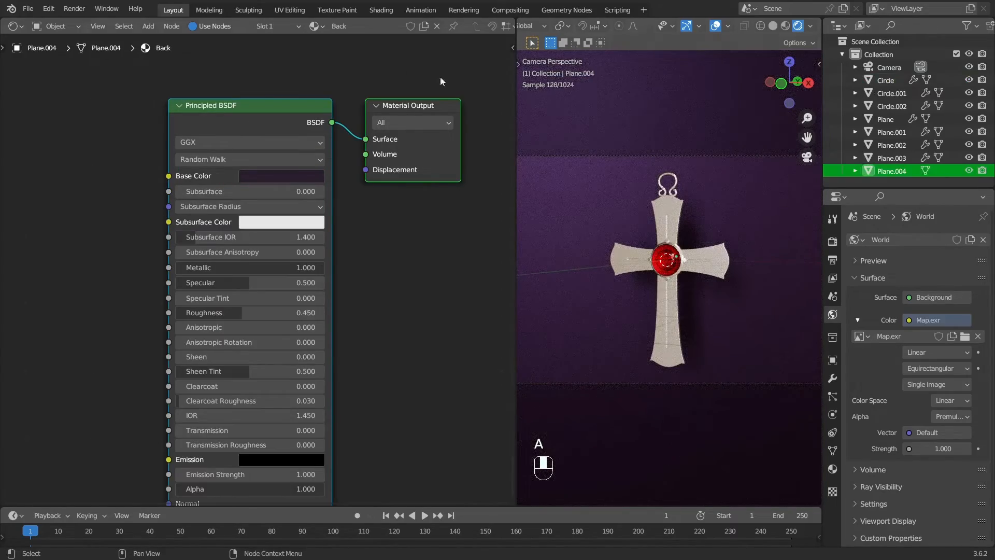
click(241, 313)
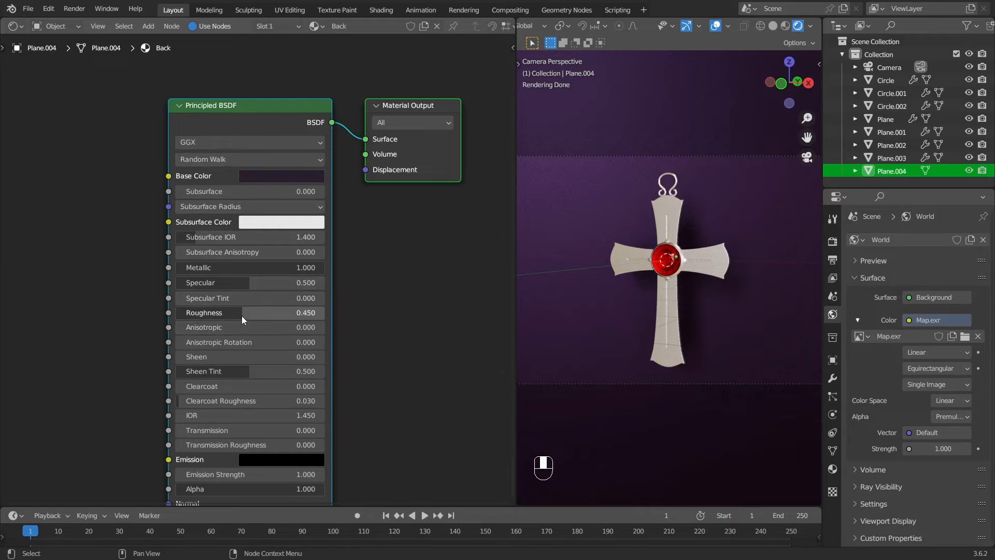
click(242, 313)
key(BackSpace)
key(BackSpace)
text(3)
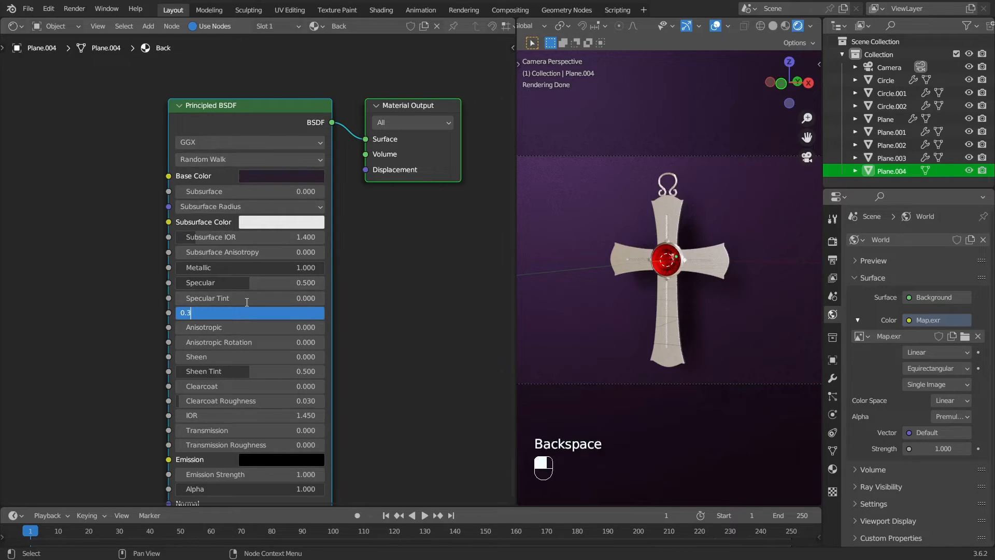
key(Return)
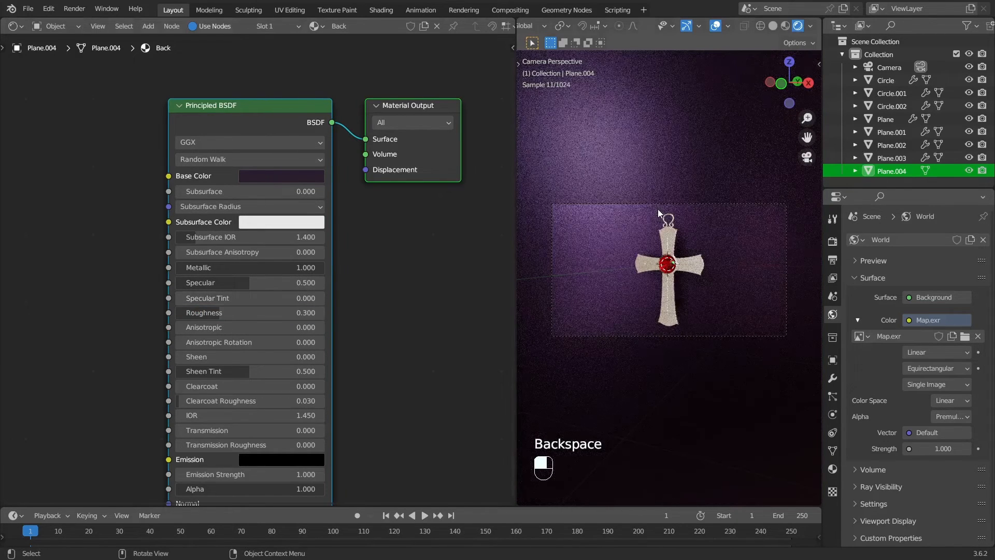
scroll(657, 209, up, 2)
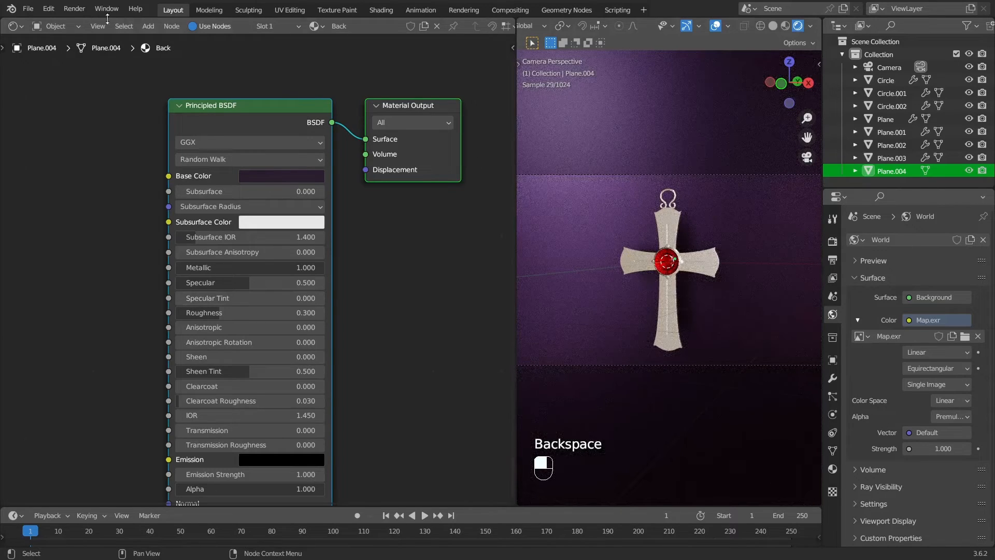
Switch the node editor area to a 3D viewport and add an area light to the scene
click(13, 27)
click(31, 61)
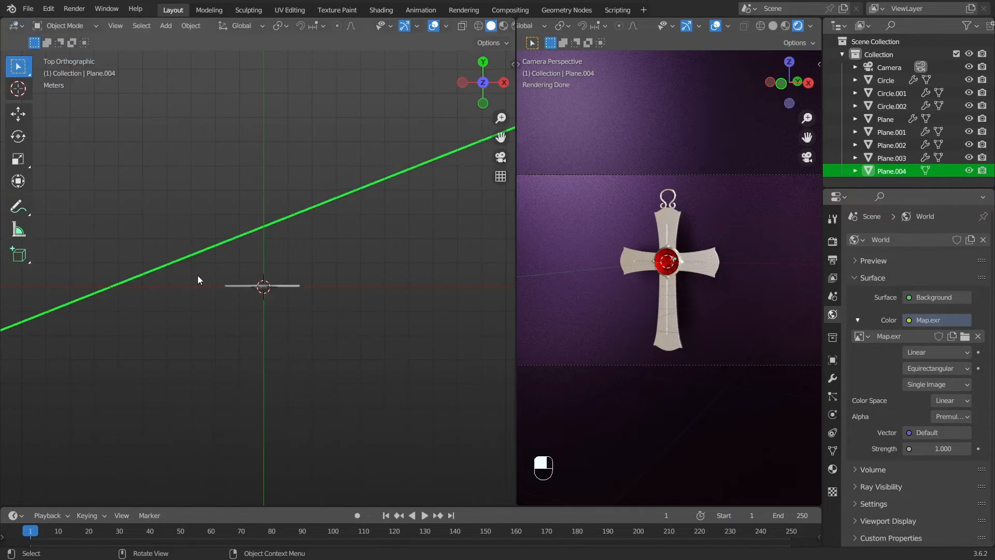
key(shift+a)
mouse_move(258, 303)
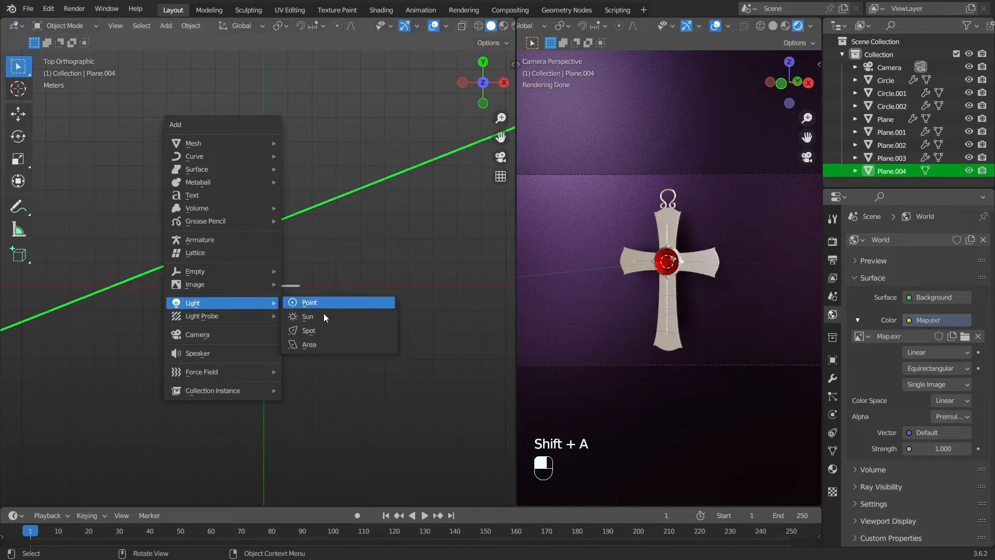
click(313, 343)
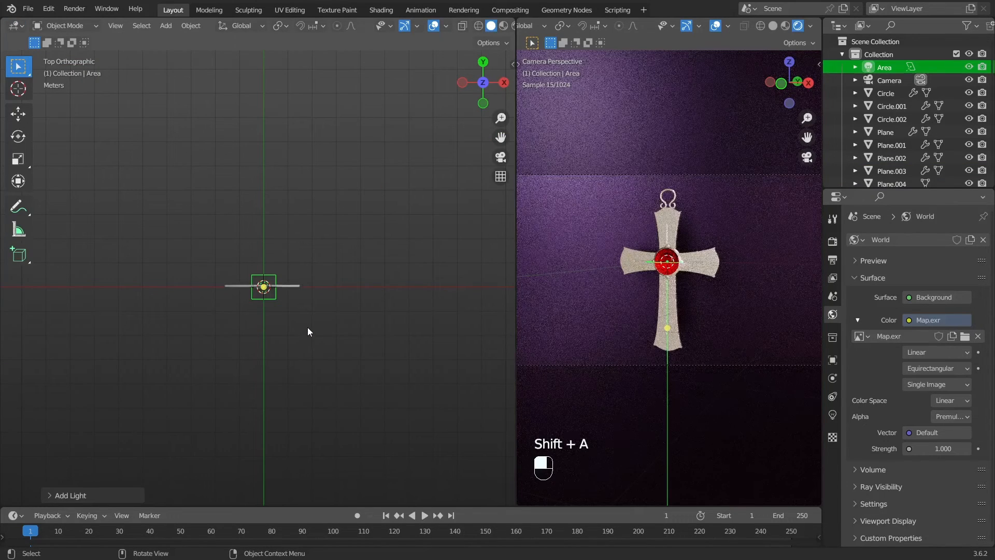
Rotate the area light 90 degrees in side view to shine horizontally, and move it along Y to the front of the cross
key(KP_3)
key(r)
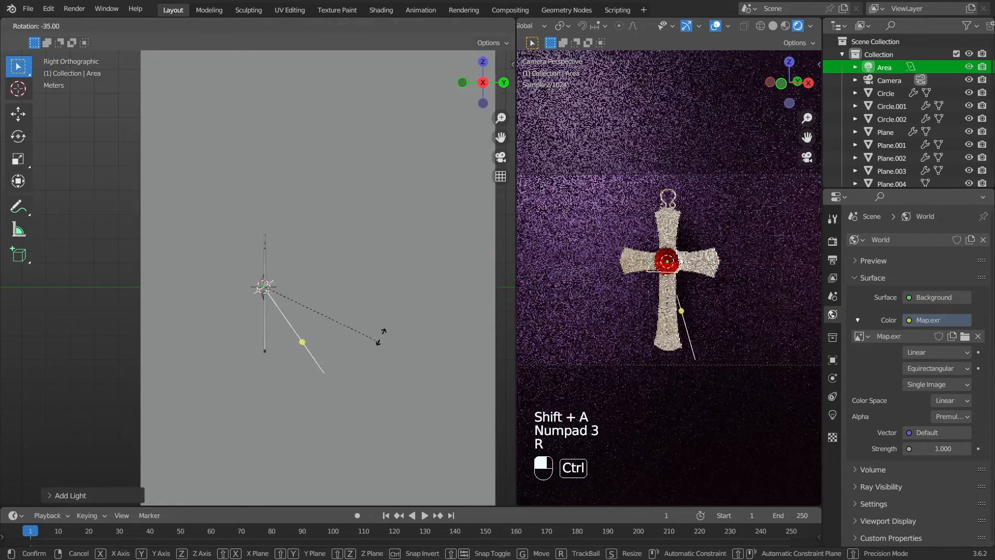
click(409, 202)
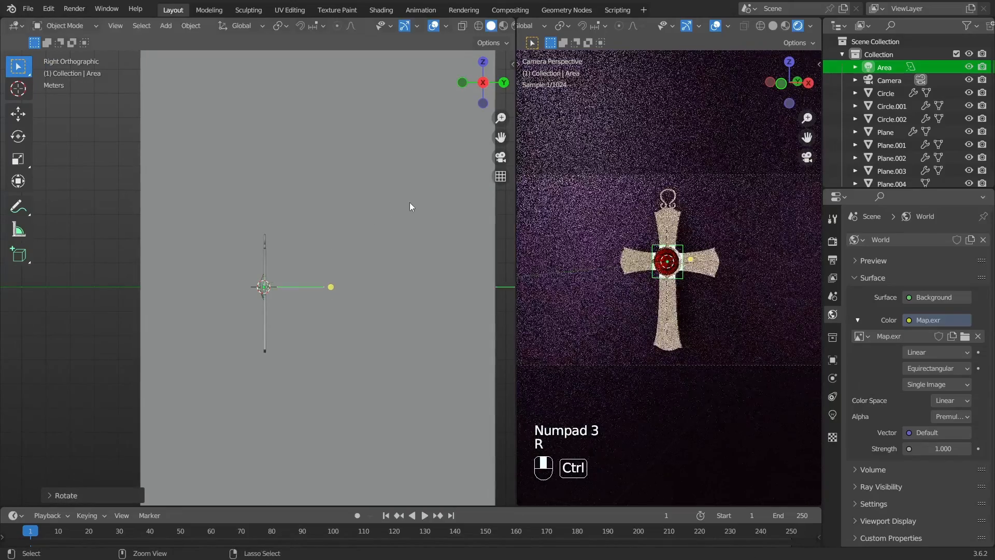
key(g)
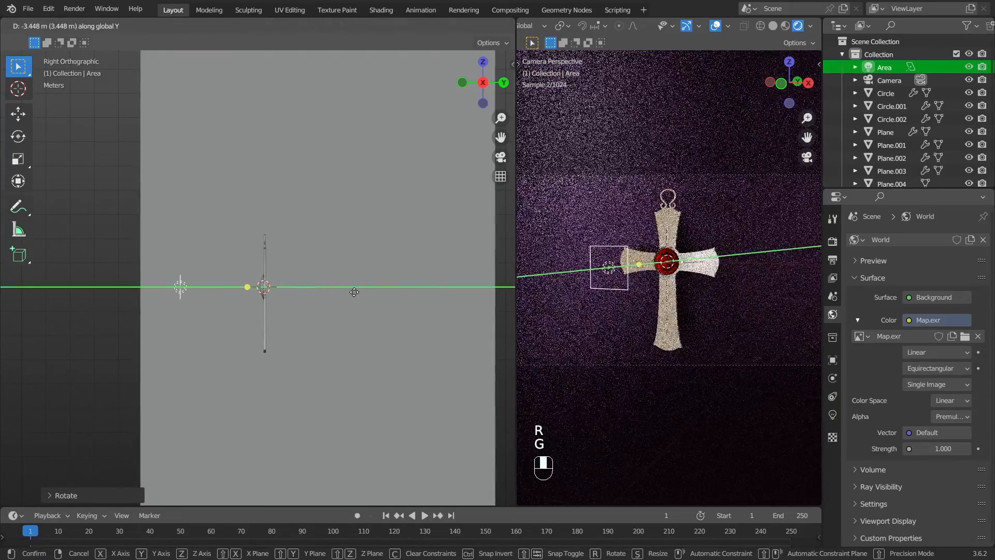
click(324, 293)
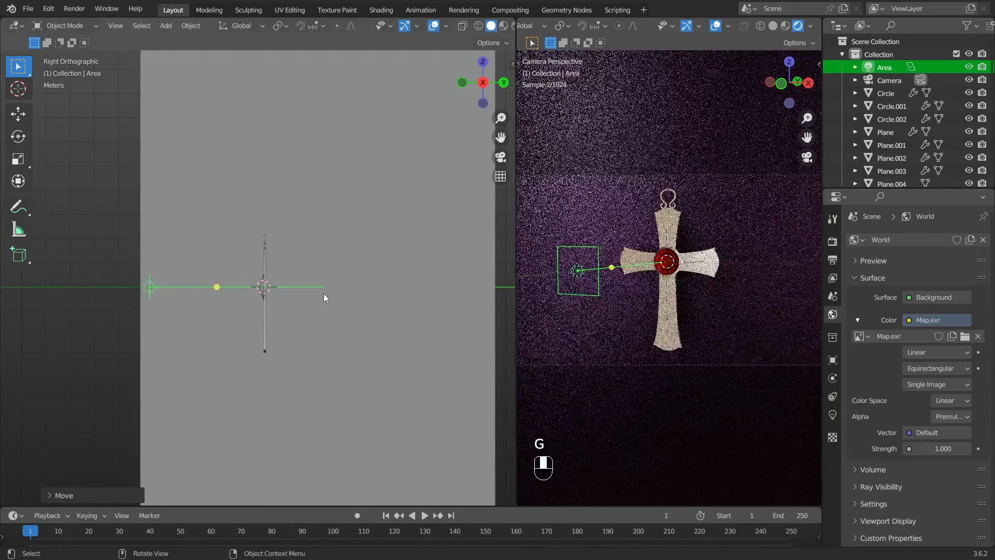
Tilt the area light downward in side view and raise it along Z until its beam points at the cross's centre
key(r)
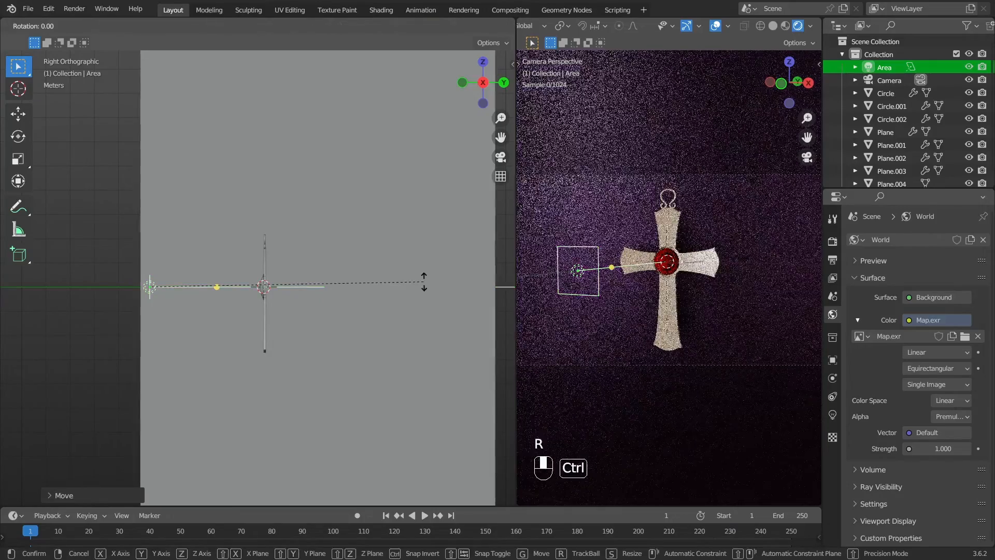
click(372, 420)
key(g)
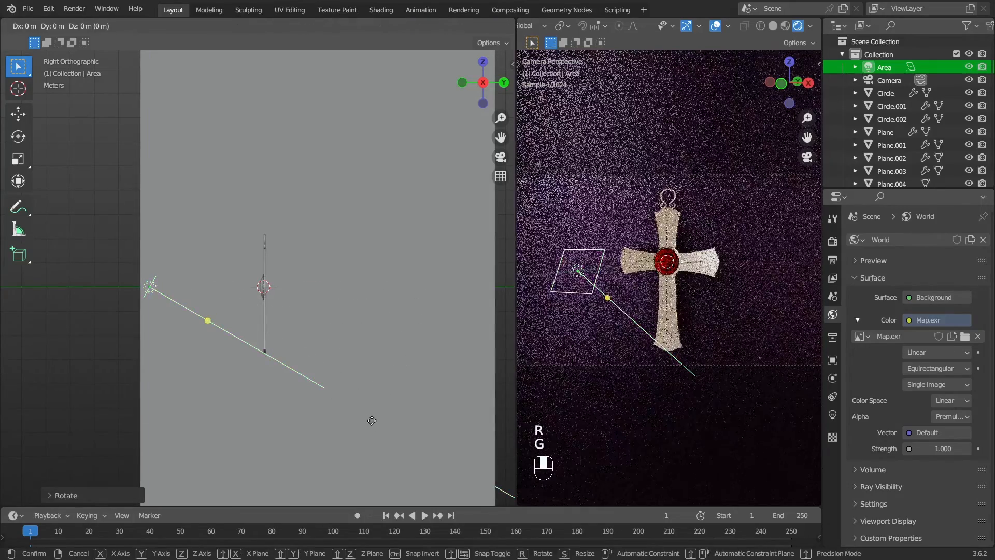
key(z)
click(337, 360)
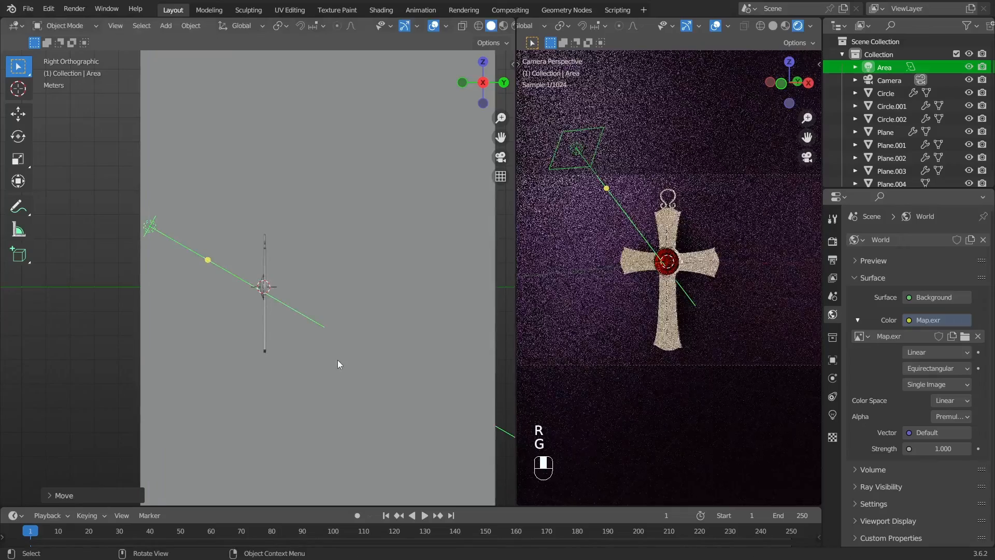
Shift the area light along negative X in top view and rotate it to aim diagonally at the cross
key(KP_7)
shift+middle_drag(293, 261, 412, 332)
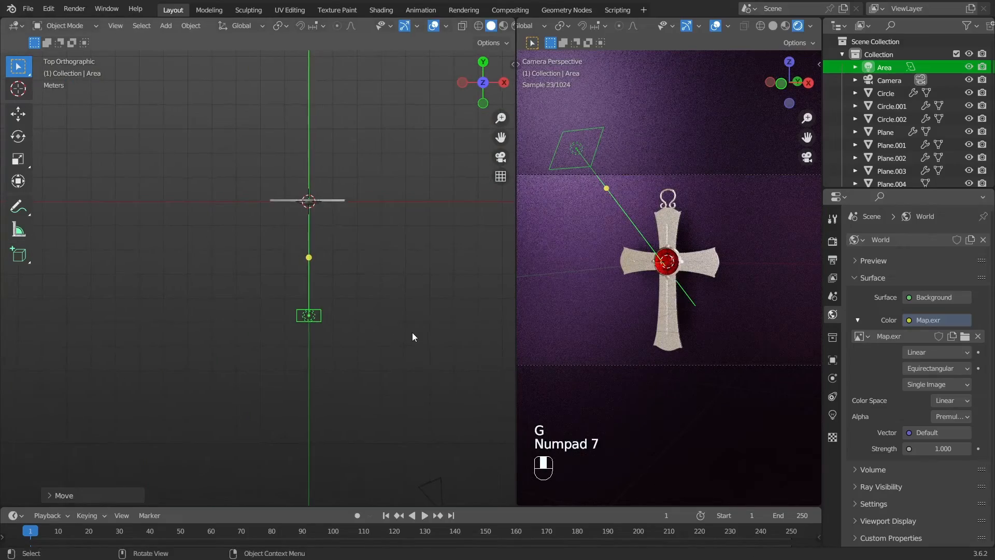
key(g)
key(x)
click(295, 346)
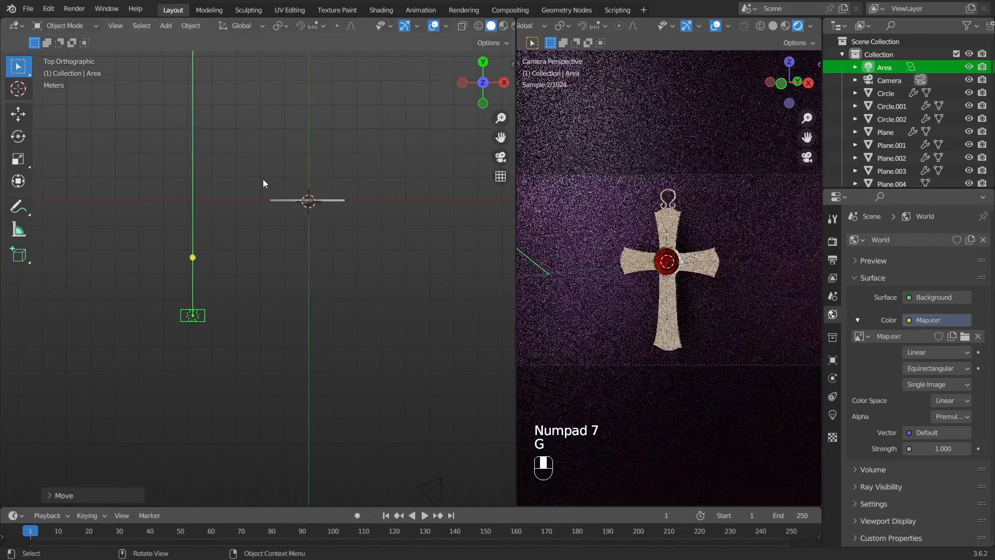
key(r)
click(376, 232)
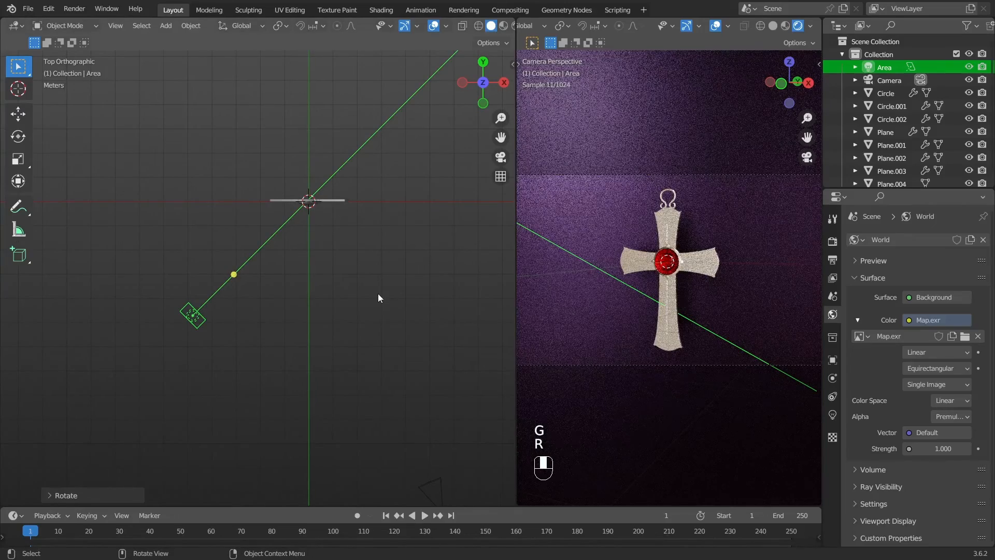
Set the area light's power to 1000 W
click(832, 414)
click(931, 326)
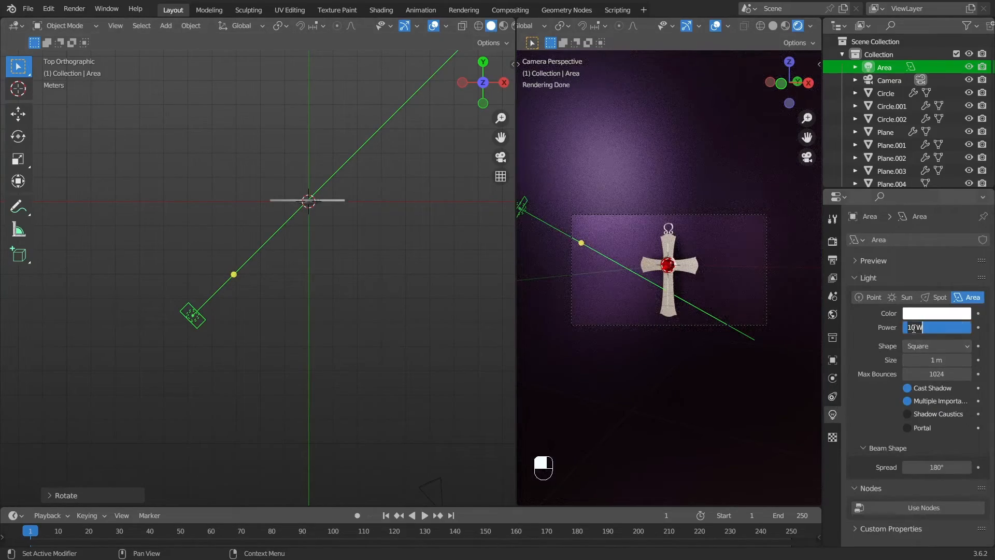
text(1000)
key(Return)
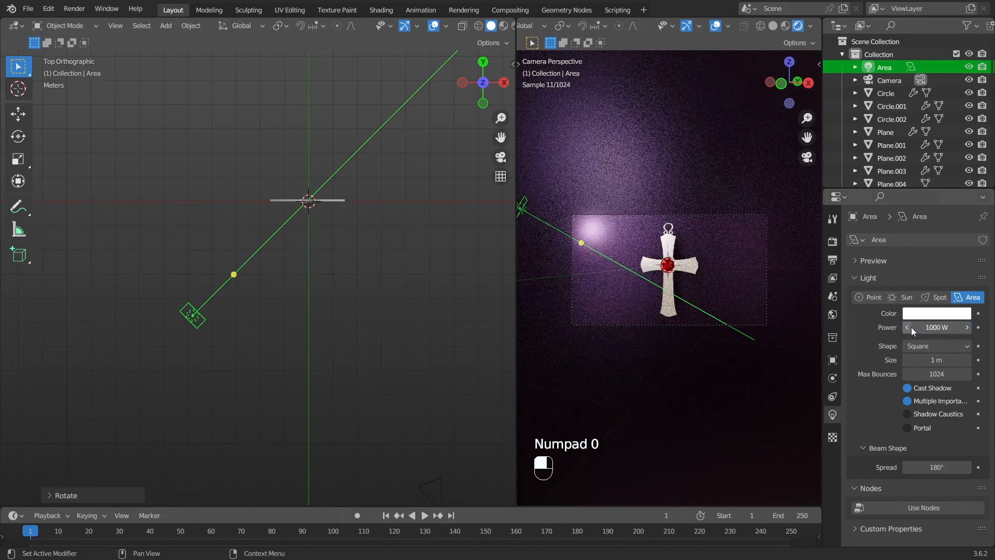
scroll(646, 276, up, 2)
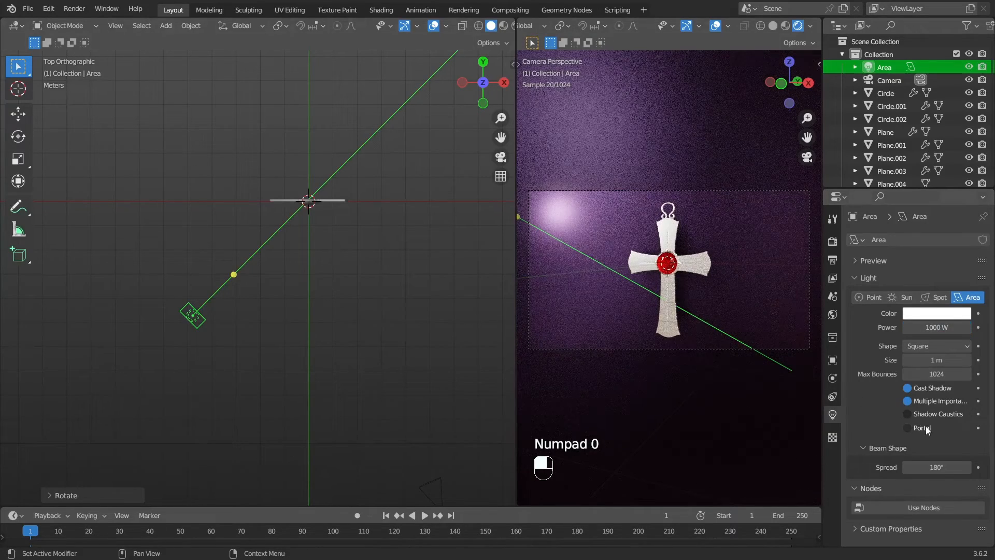
Change the area light's shape to Disk and scale the light up about 3.49 times
click(923, 347)
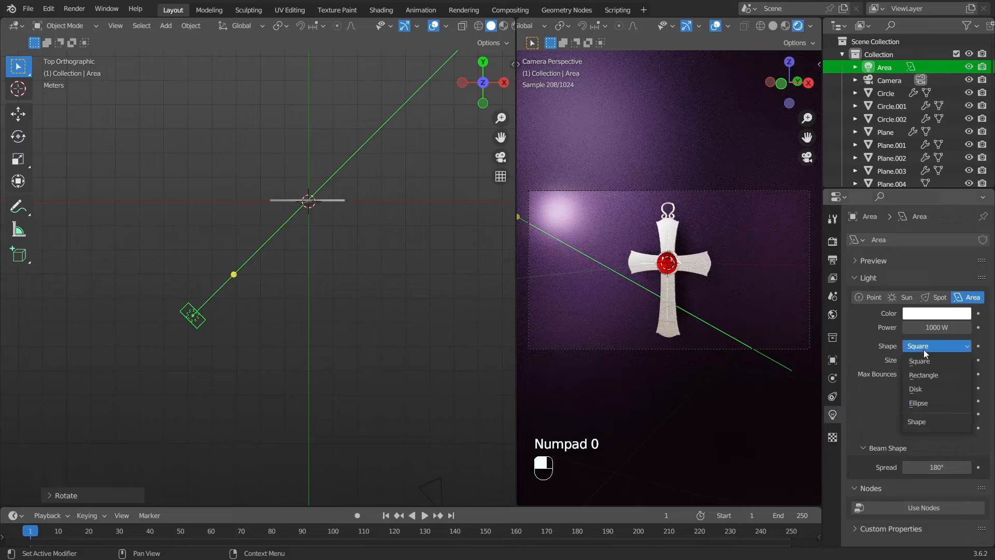
click(927, 390)
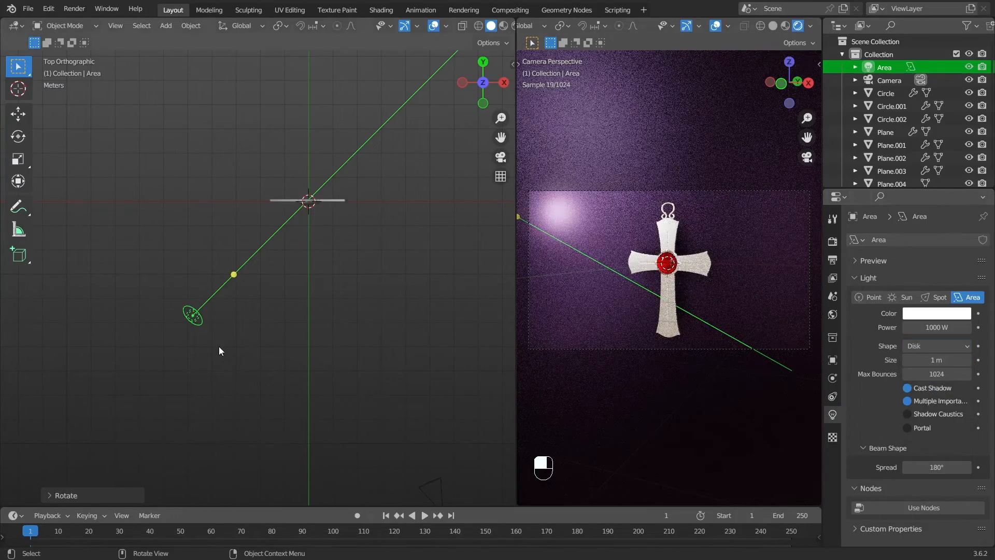
key(s)
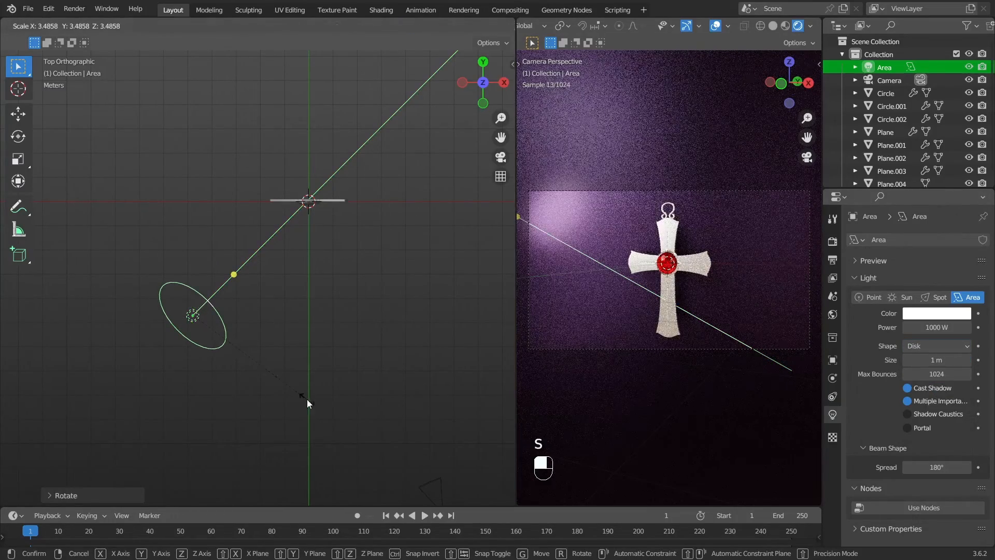
click(307, 399)
Raise the disk light along Z in front view and move it farther from the cross along negative X
key(g)
key(z)
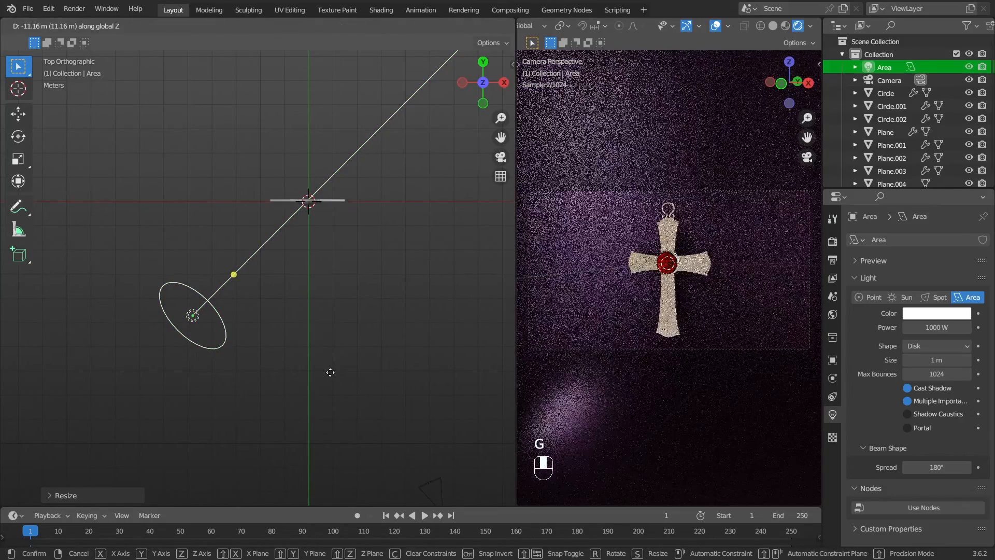
key(KP_1)
key(g)
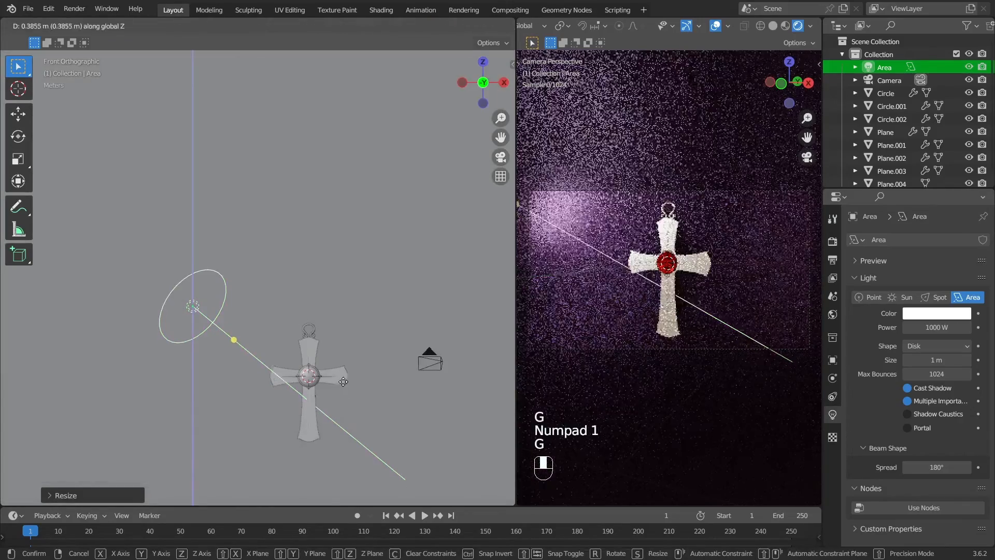
click(336, 341)
key(g)
middle_click(326, 341)
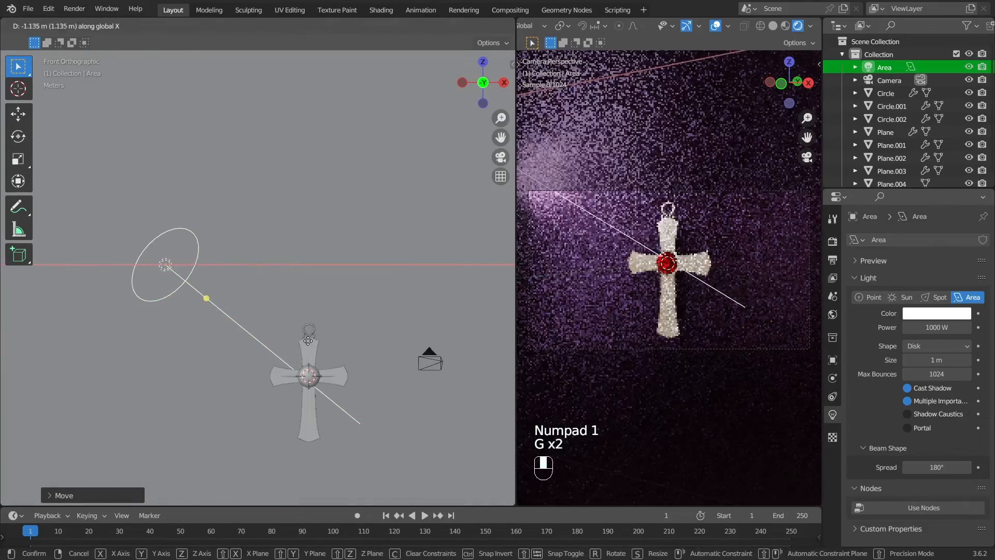
click(346, 413)
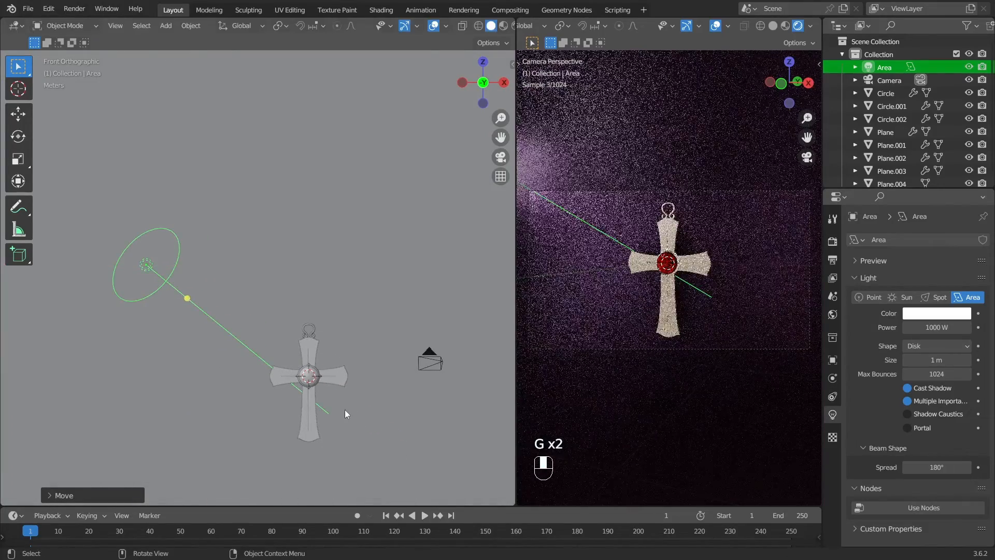
Rotate the disk light in front, side and top views to aim it back at the cross
key(r)
key(KP_3)
key(r)
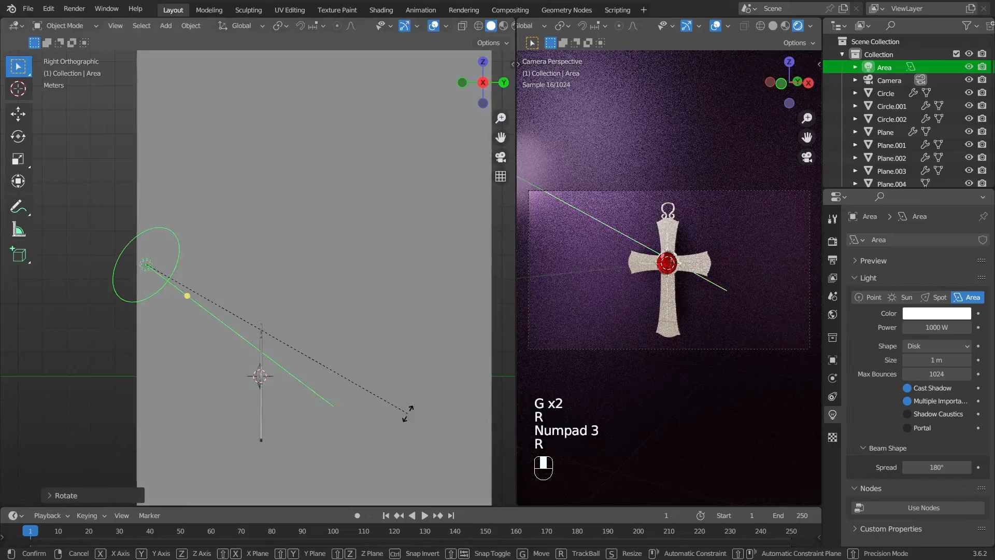
key(KP_7)
key(r)
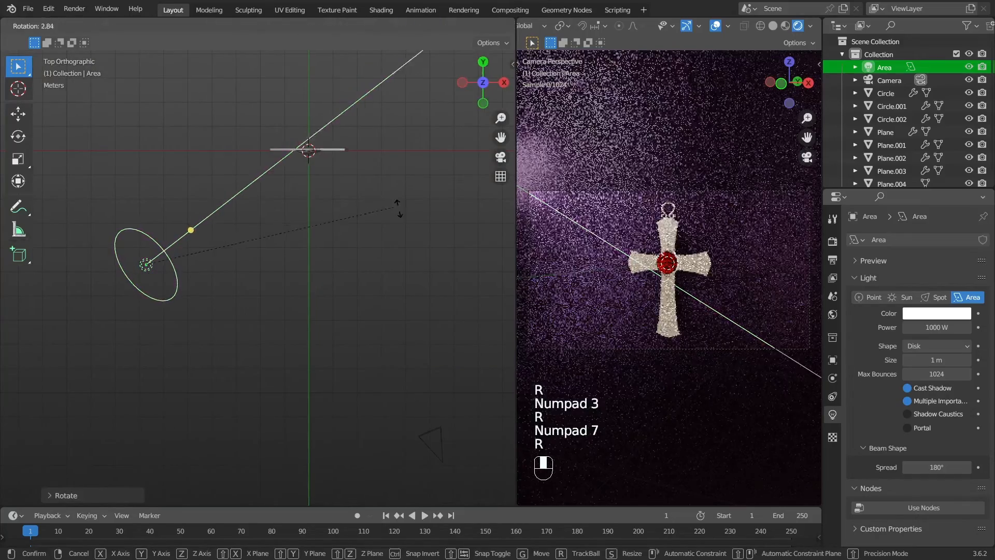
click(398, 208)
Set the disk area light's color to a light red
click(947, 317)
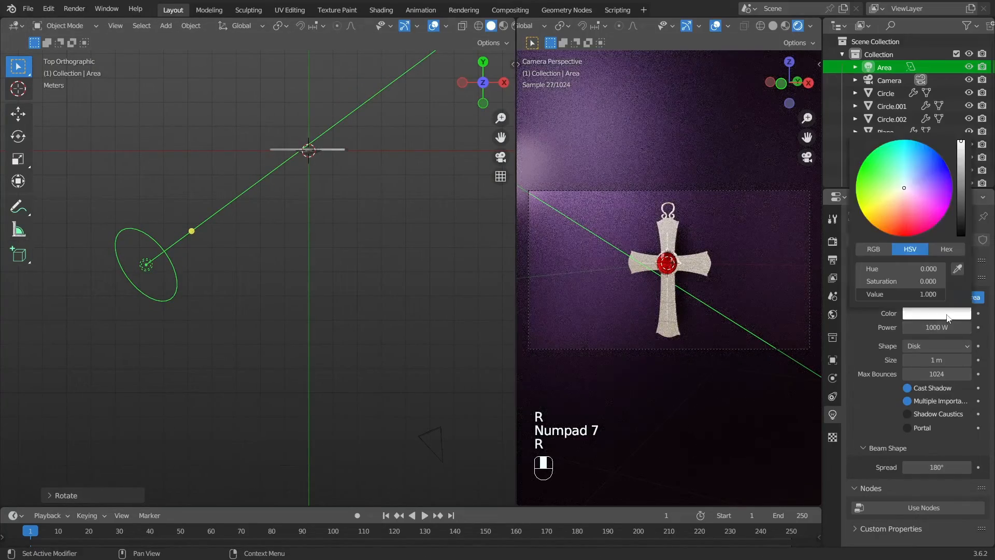
drag(912, 197, 905, 214)
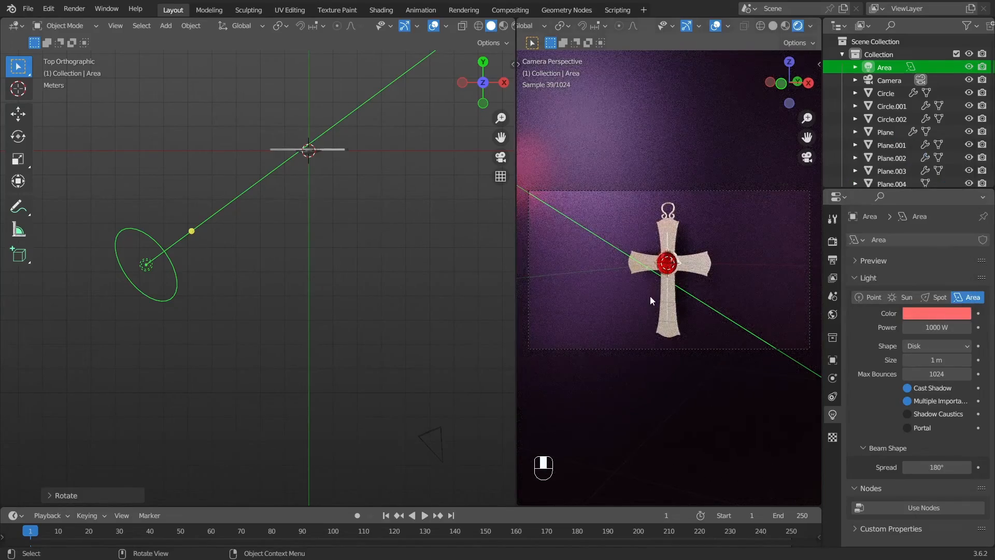
scroll(648, 296, down, 3)
scroll(206, 297, down, 3)
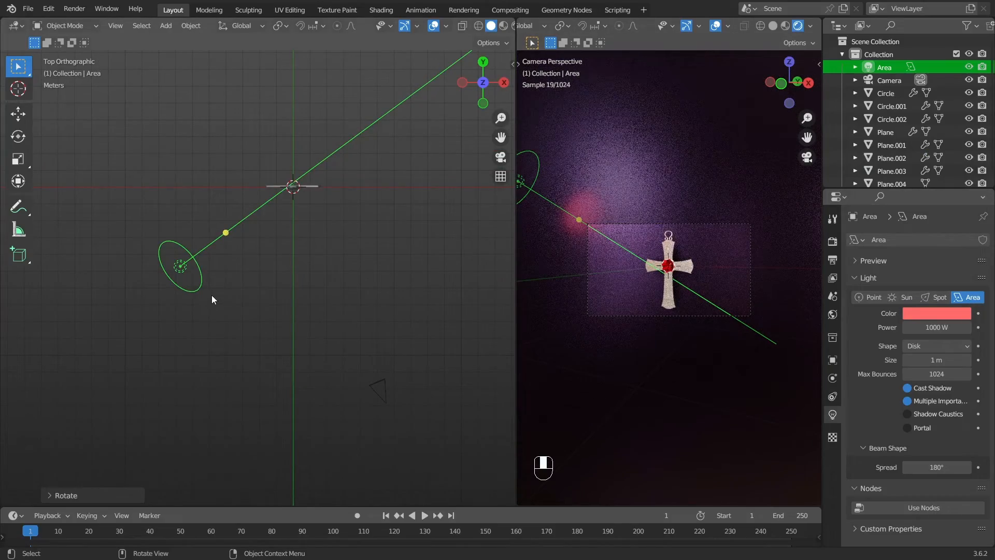
Disable Multiple Importance for the light to remove its reflection from the red gem
mouse_move(212, 299)
shift+middle_down()
mouse_move(220, 309)
mouse_move(198, 312)
shift+middle_up()
scroll(653, 283, up, 5)
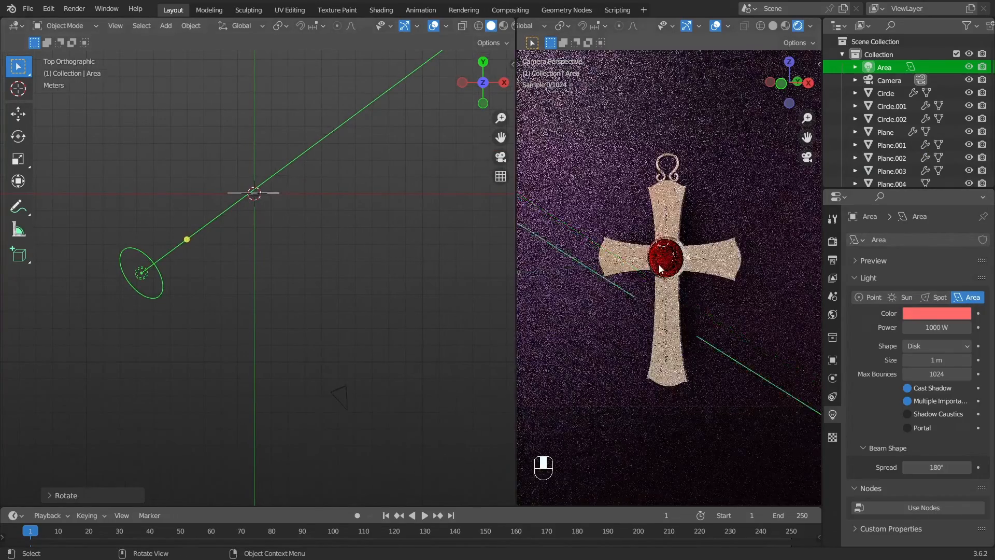
scroll(659, 265, up, 5)
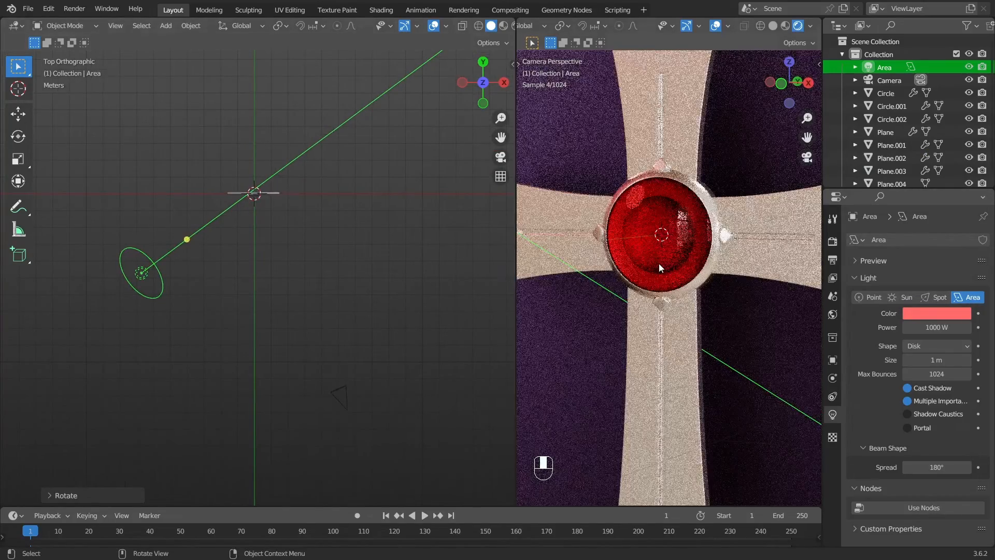
scroll(637, 186, up, 3)
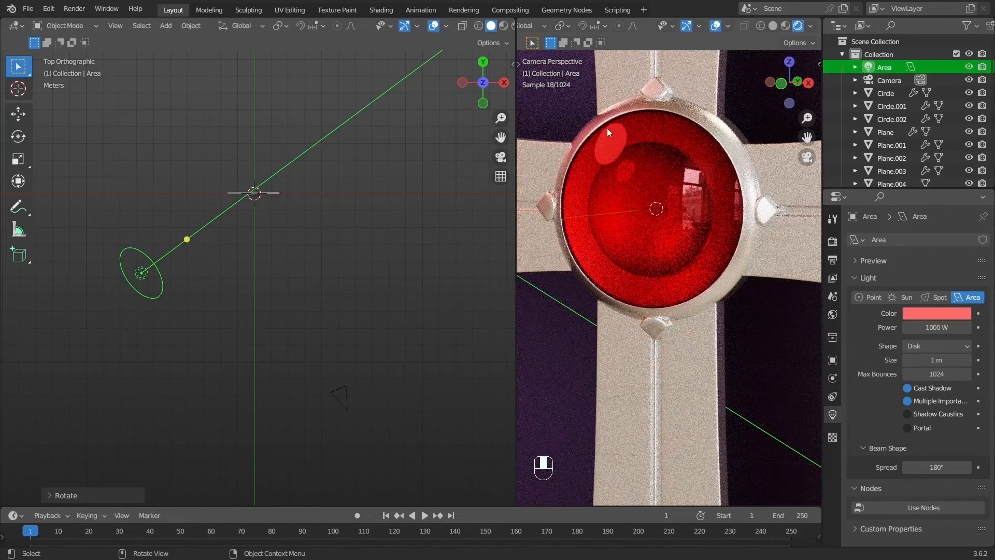
click(906, 401)
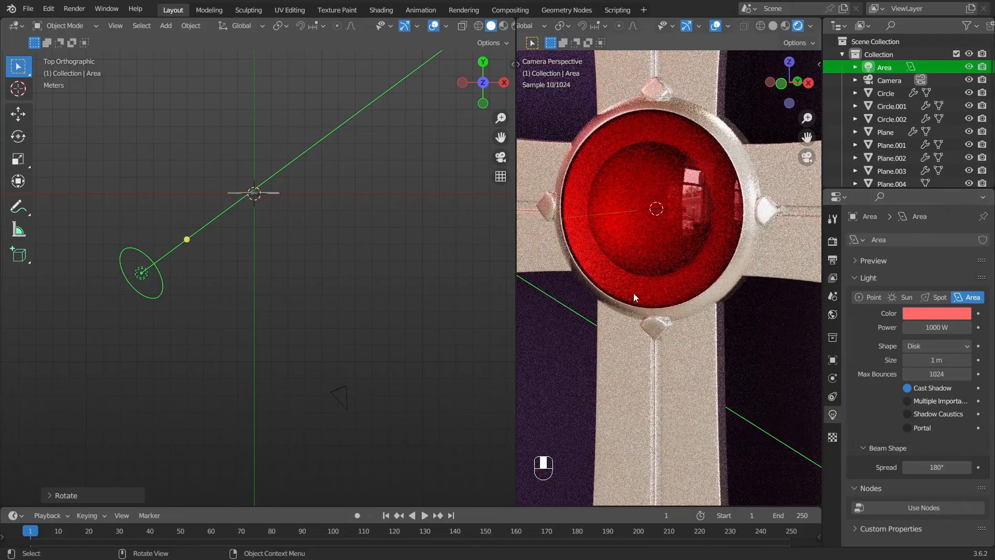
Duplicate the red disk light in front view and place the copy diagonally opposite the original, below the cross on the positive X side
scroll(649, 254, down, 2)
scroll(650, 254, down, 4)
key(KP_1)
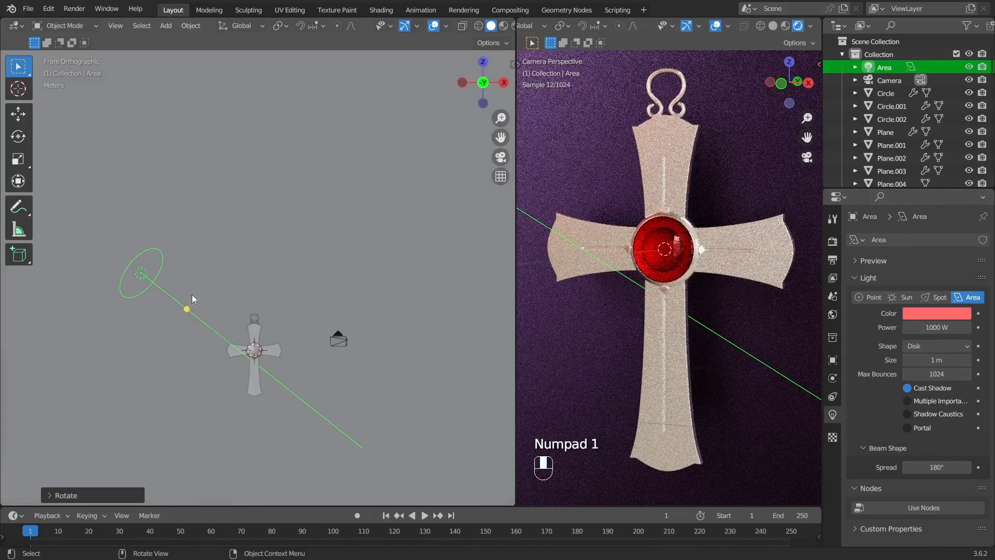
key(shift+d)
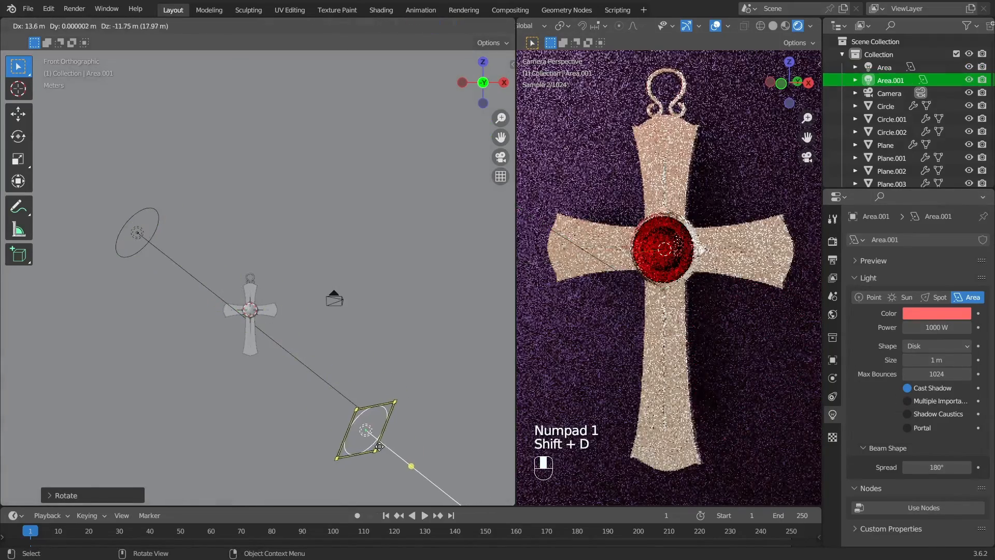
click(385, 453)
Rotate the copied light in front and side views to aim it at the cross
key(r)
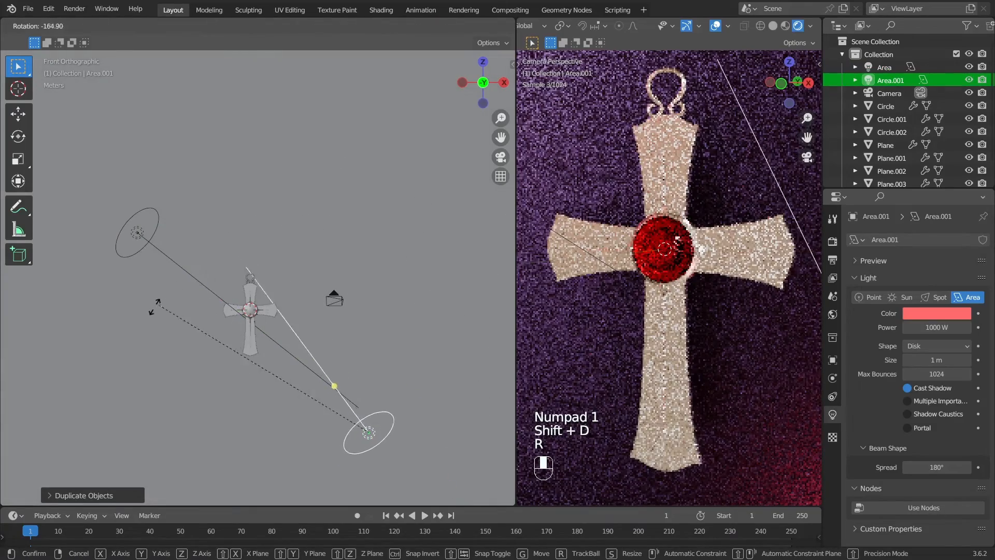
click(125, 325)
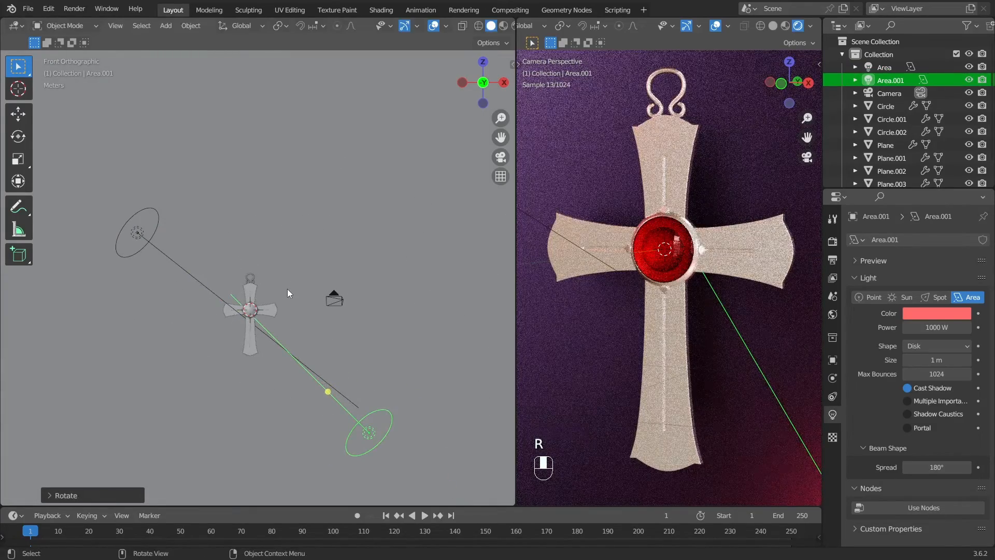
key(KP_3)
key(r)
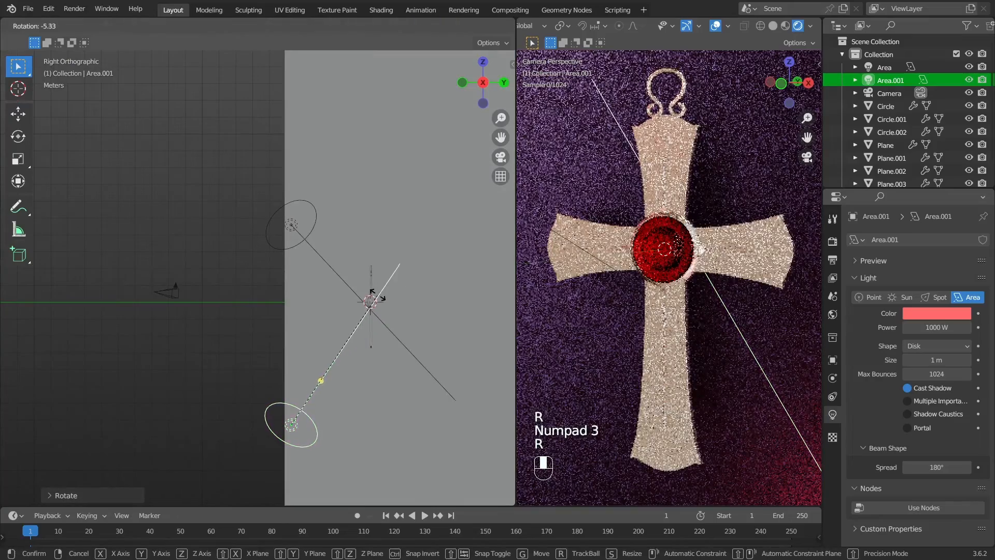
click(373, 295)
key(KP_7)
scroll(369, 293, down, 1)
scroll(744, 355, down, 6)
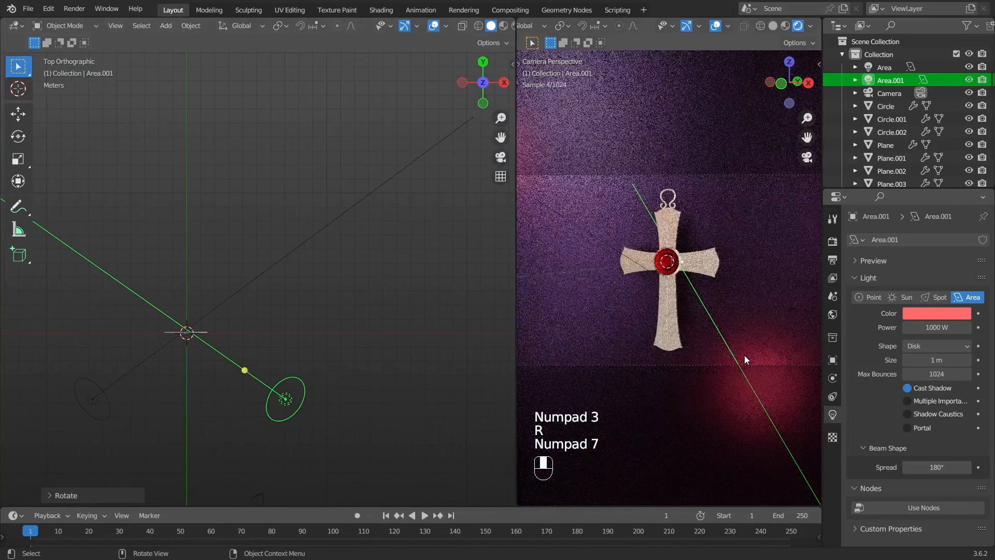
key(g)
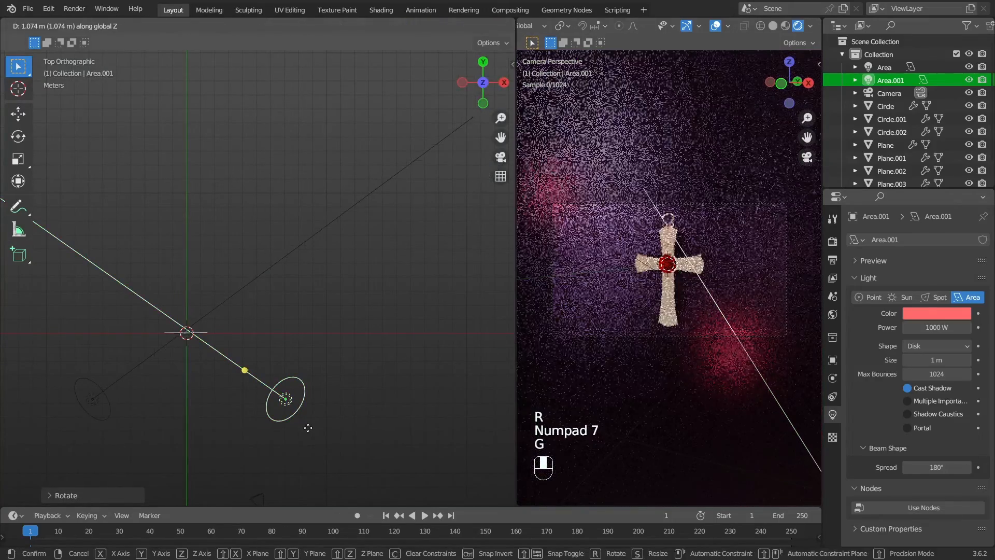
right_click(309, 416)
Move the copied light lower and farther along positive X in front view, and turn it back toward the cross
key(KP_1)
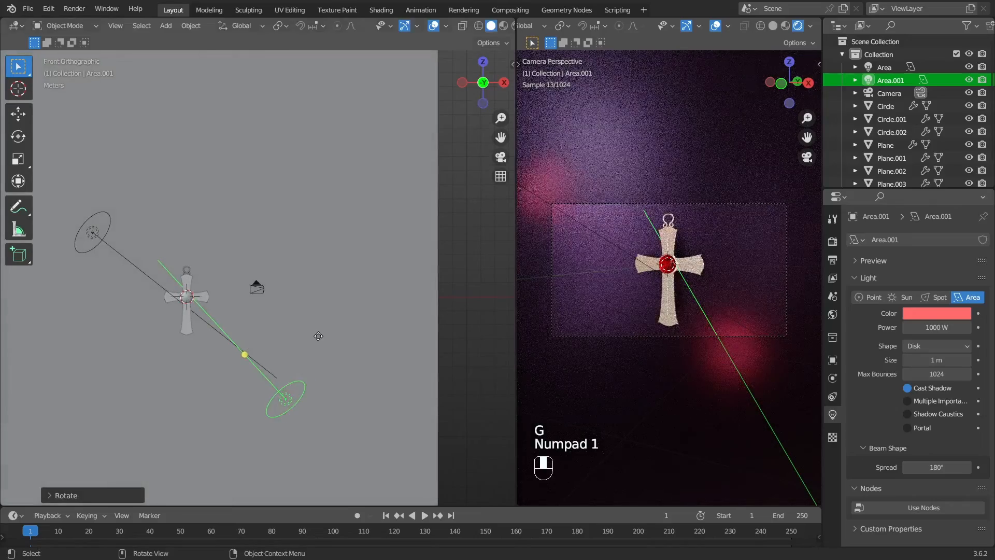
key(g)
key(g)
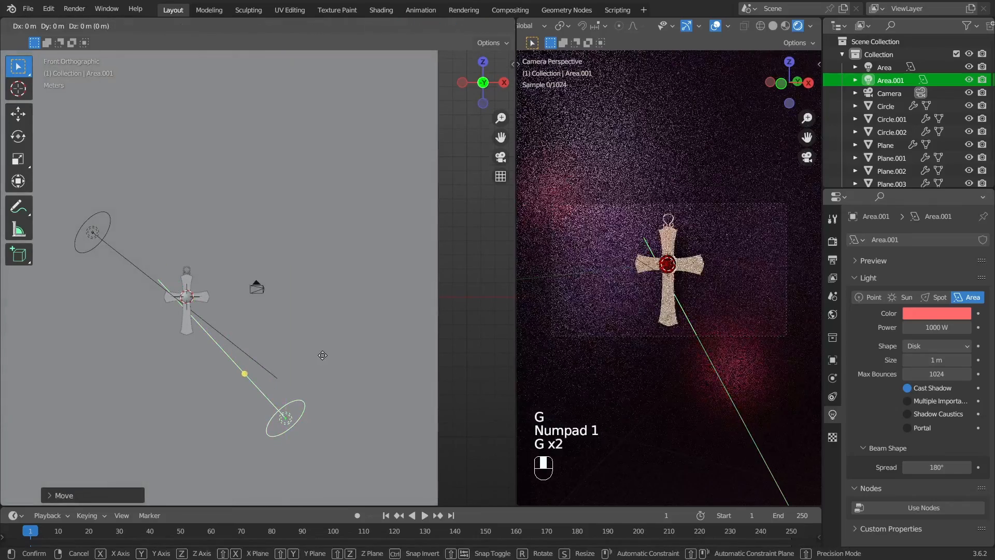
click(400, 354)
key(r)
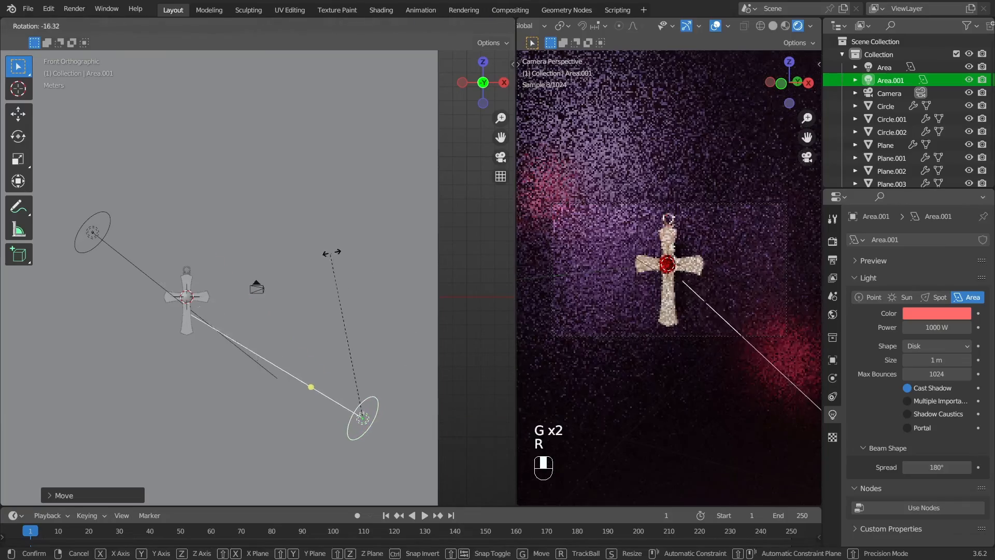
click(330, 321)
Shift the copied light slightly farther along positive X and adjust its rotation in front and top views
alt+shift+drag(330, 321, 322, 323)
key(g)
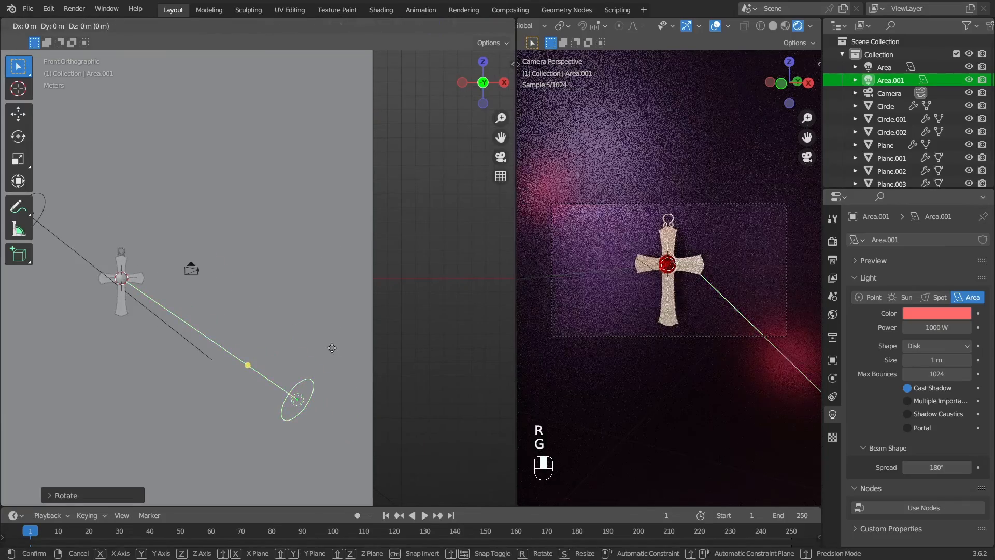
key(x)
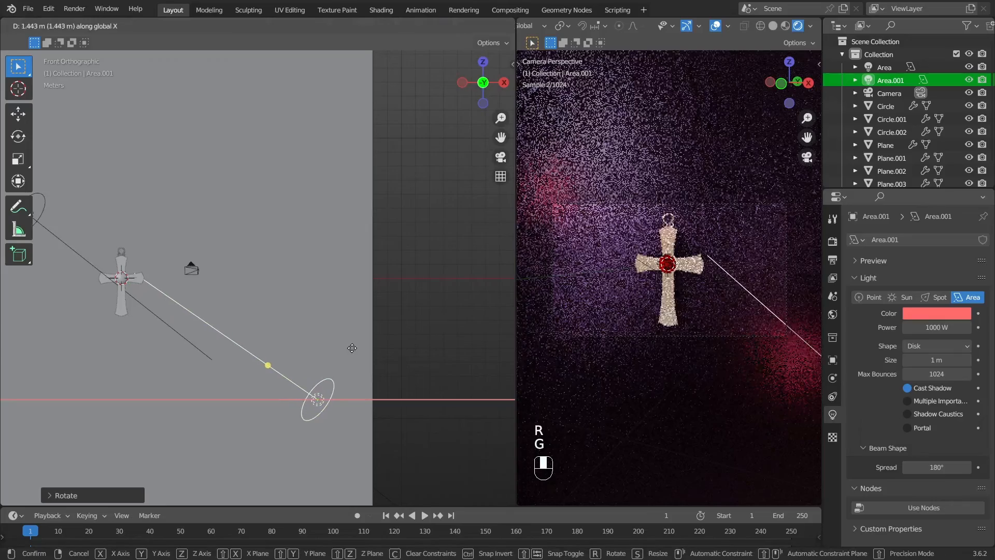
click(343, 315)
key(r)
click(320, 290)
key(KP_7)
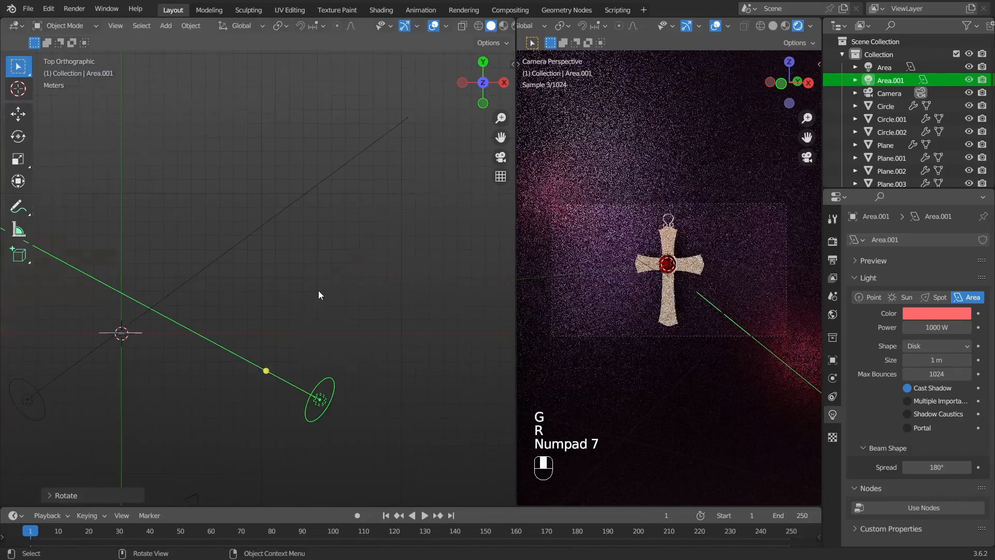
key(r)
click(300, 315)
Lower the copied light about 1.3 m along Z in front view and rotate it to aim at the cross
key(KP_1)
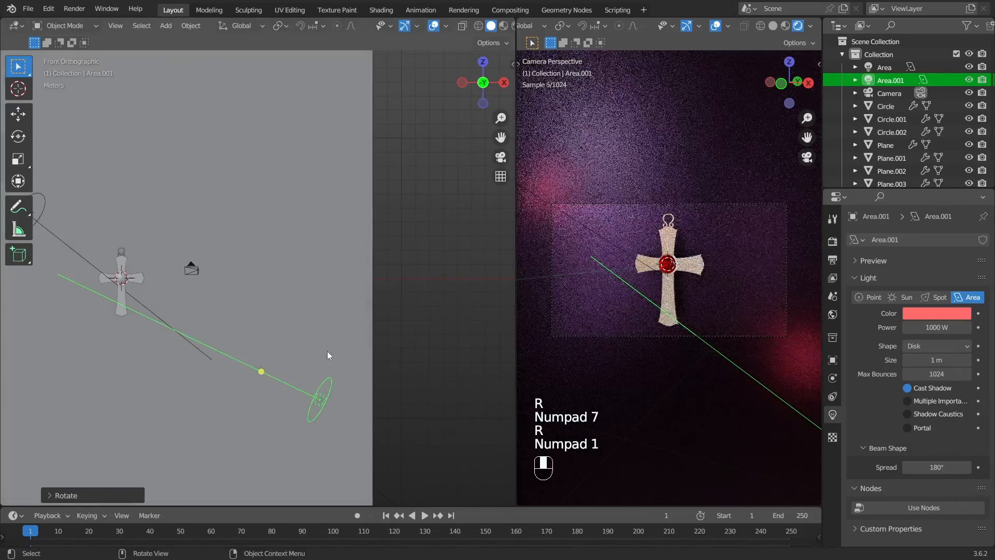
key(g)
key(z)
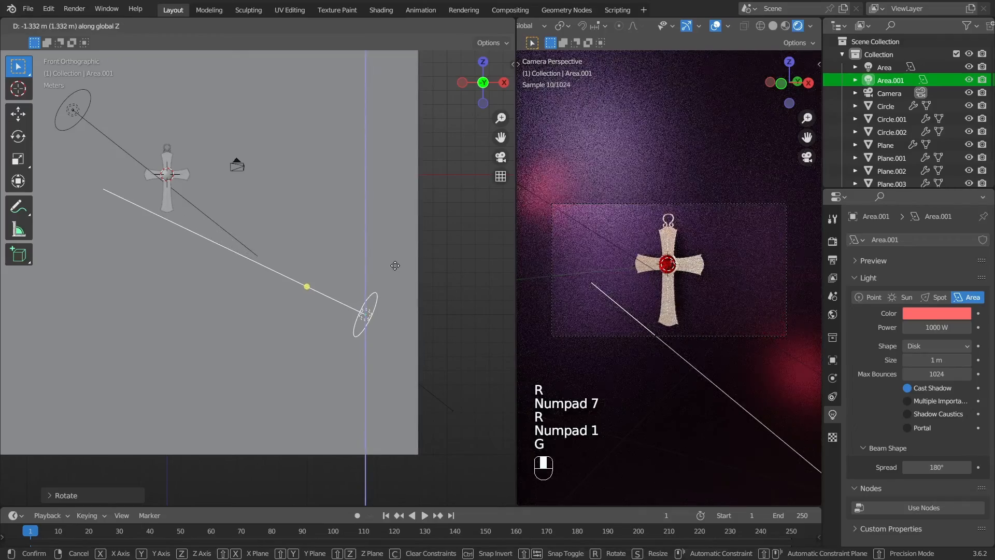
click(395, 256)
key(r)
click(339, 208)
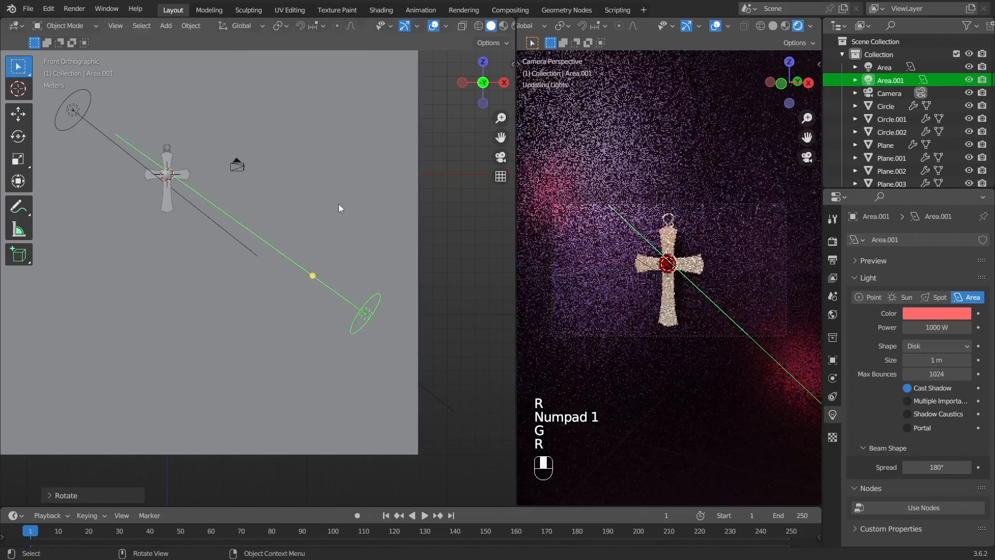
Change the copied light's color to a light magenta and check its effect on the gem
click(934, 313)
drag(922, 236, 913, 198)
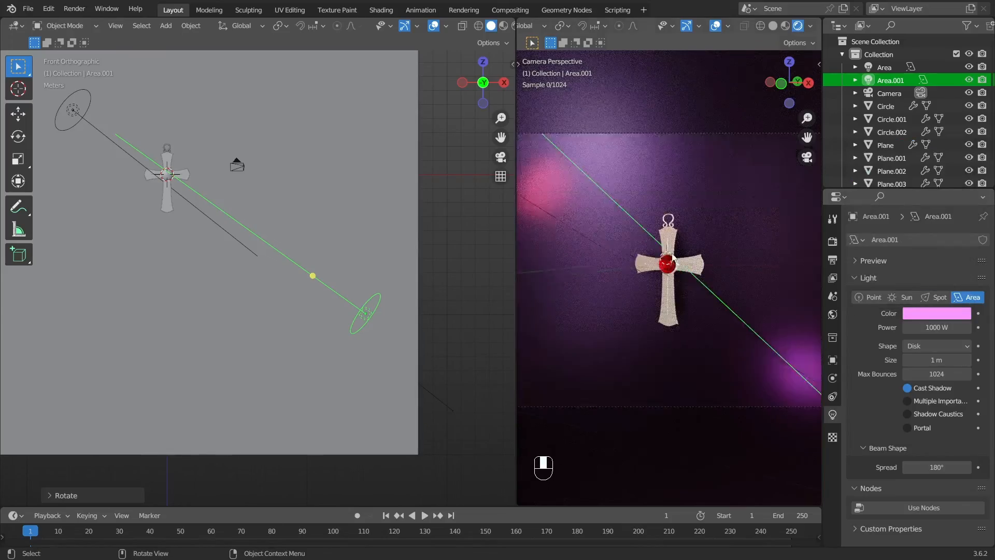
scroll(676, 231, up, 10)
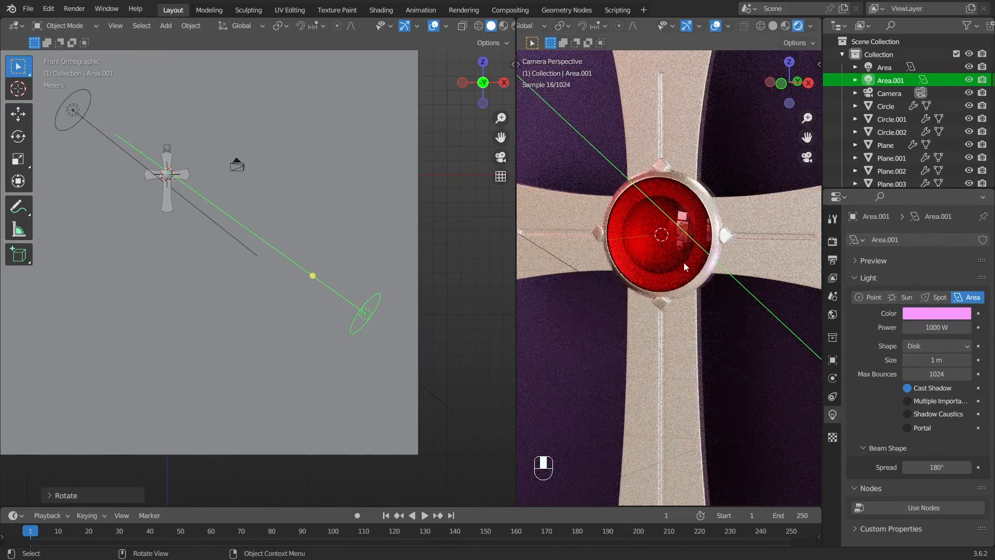
scroll(674, 405, down, 10)
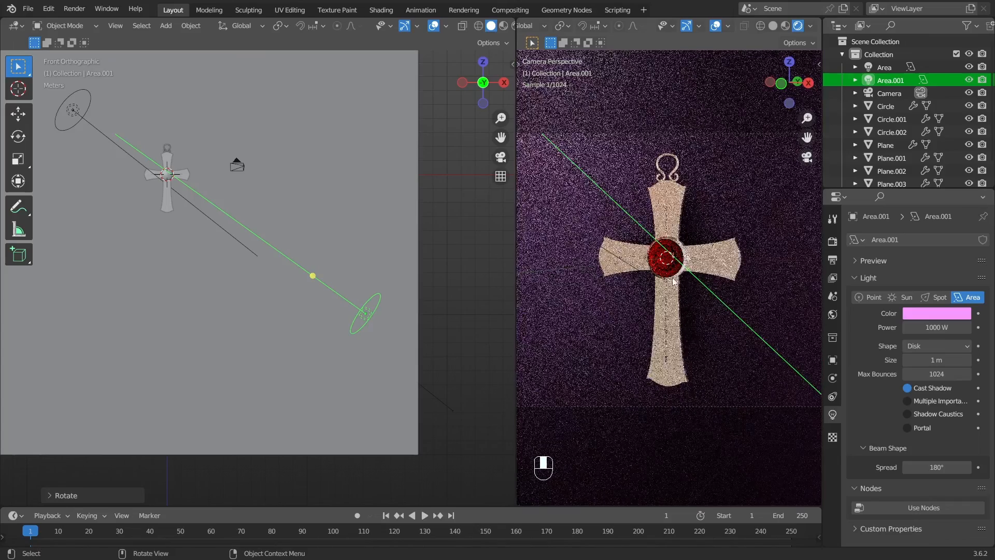
Open the Main material of the cross's vertical bar in the Shader Editor and darken its base color to a value of 0.594
click(670, 208)
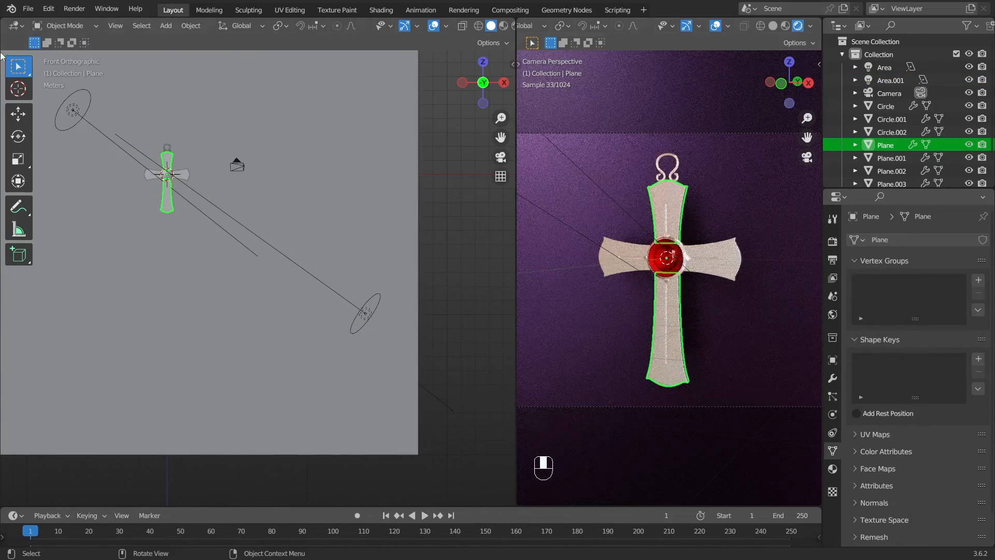
click(16, 25)
click(33, 144)
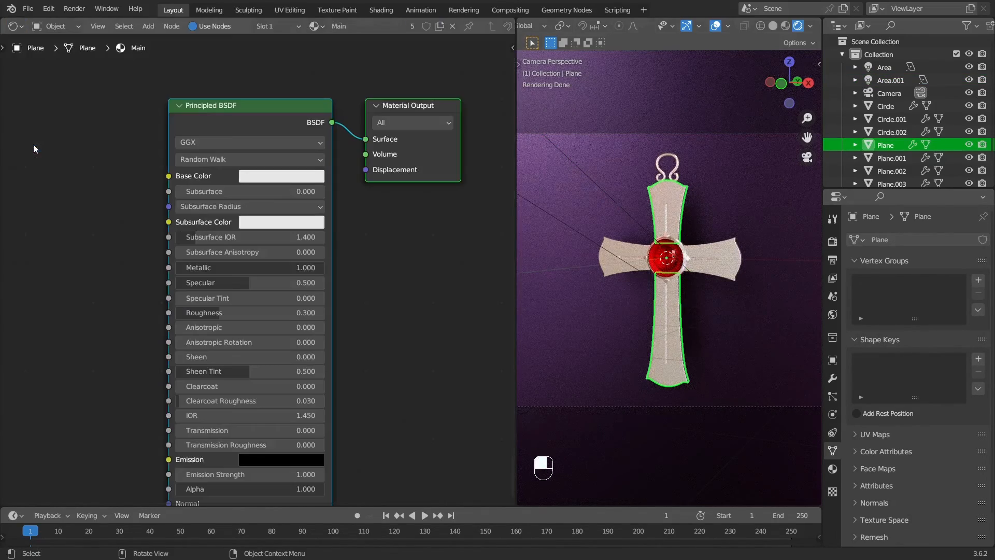
scroll(268, 179, up, 3)
click(307, 135)
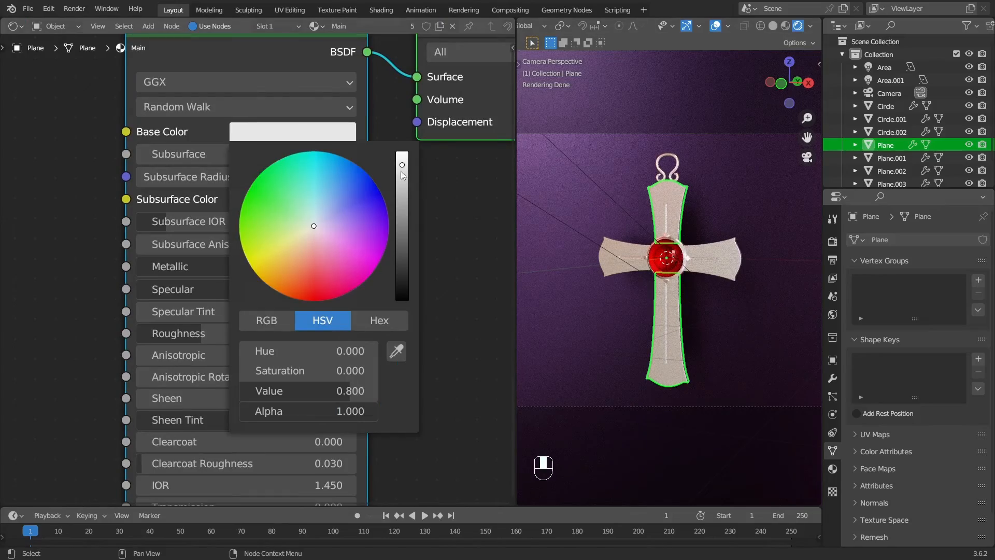
drag(403, 176, 403, 182)
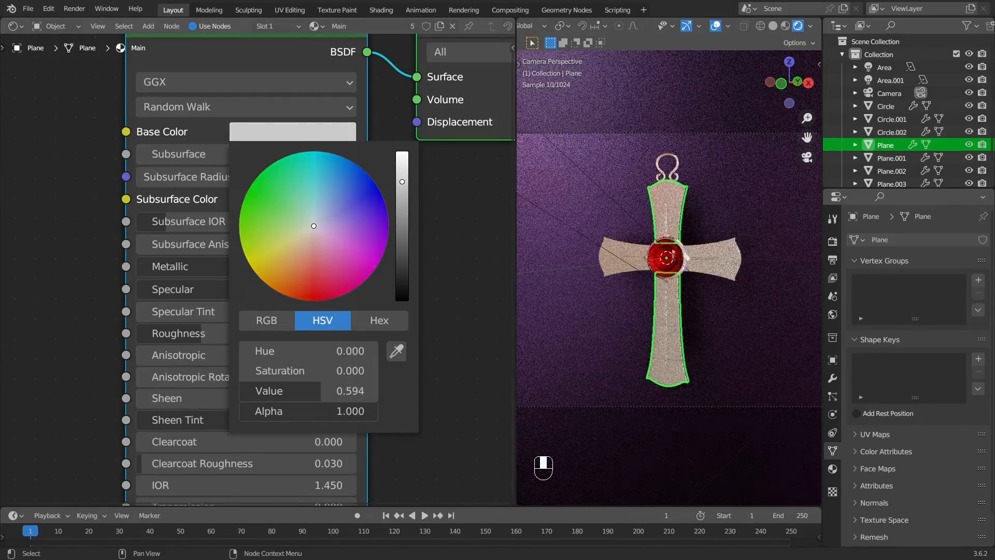
Deselect everything and hide the gizmos and overlays in the rendered camera view
key(a)
scroll(725, 278, down, 2)
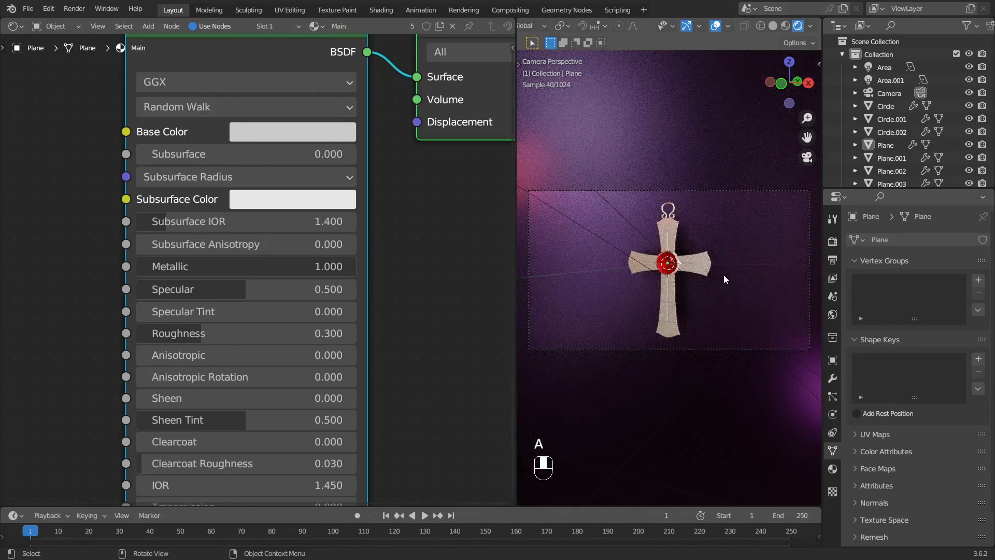
scroll(723, 275, up, 2)
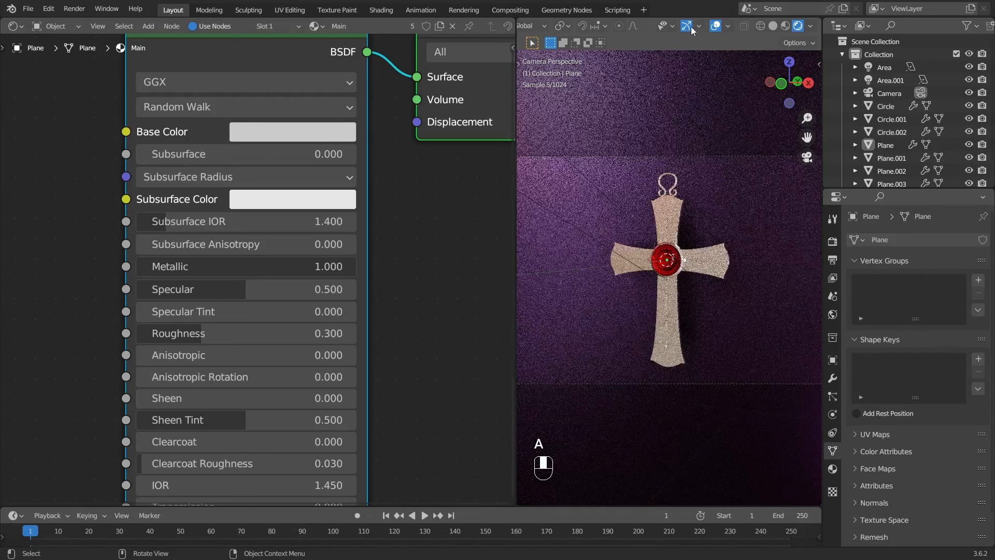
click(686, 26)
click(716, 26)
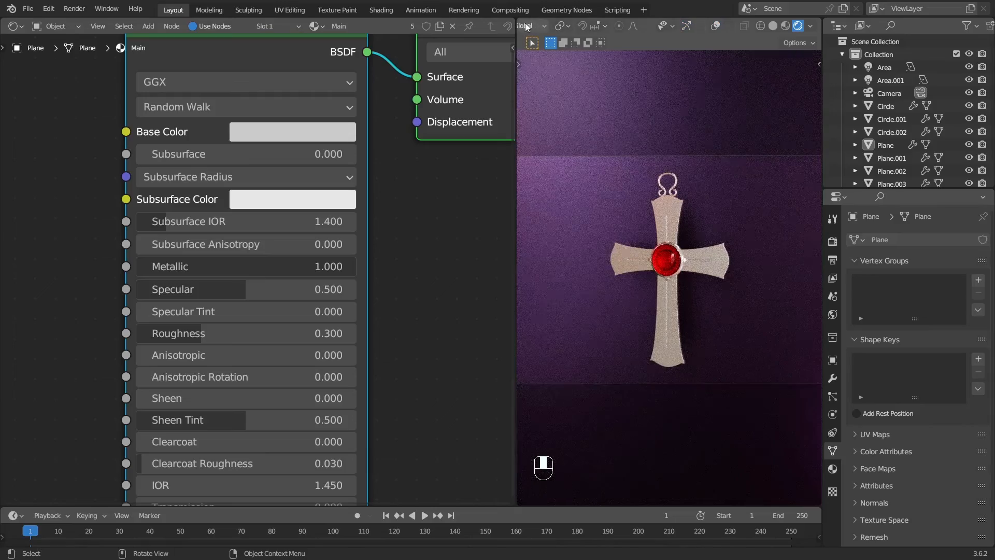
Expand the camera view over the node editor's area and render the final image
drag(520, 19, 506, 20)
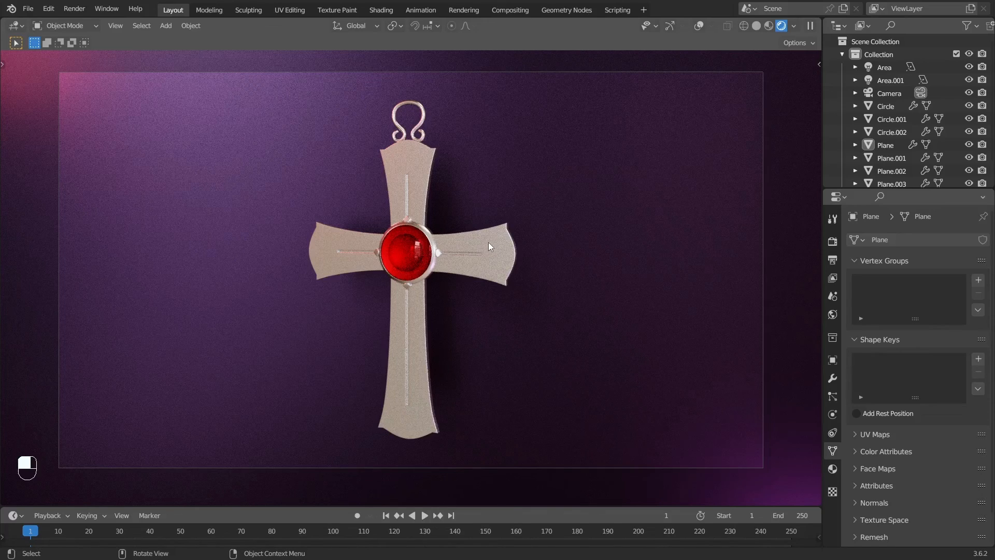
click(75, 10)
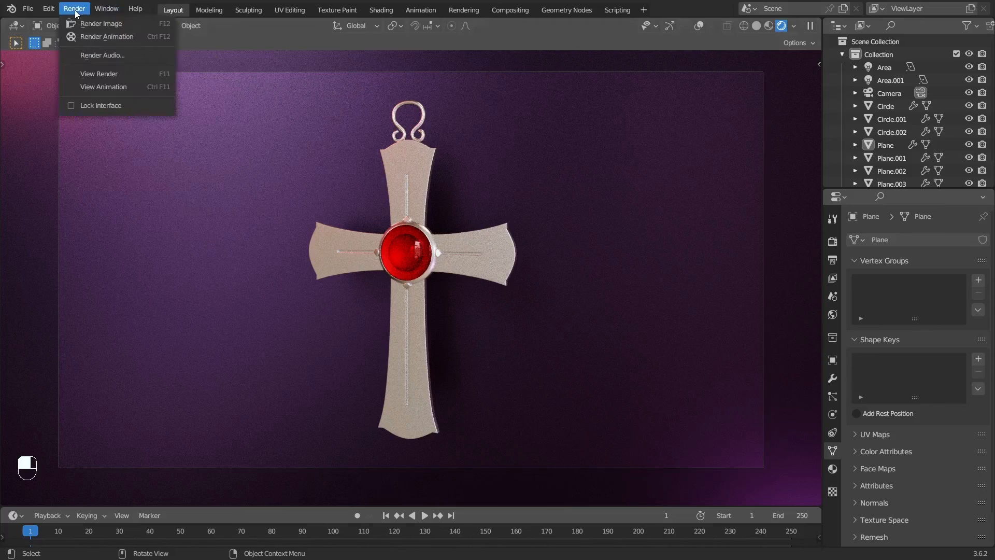
click(82, 24)
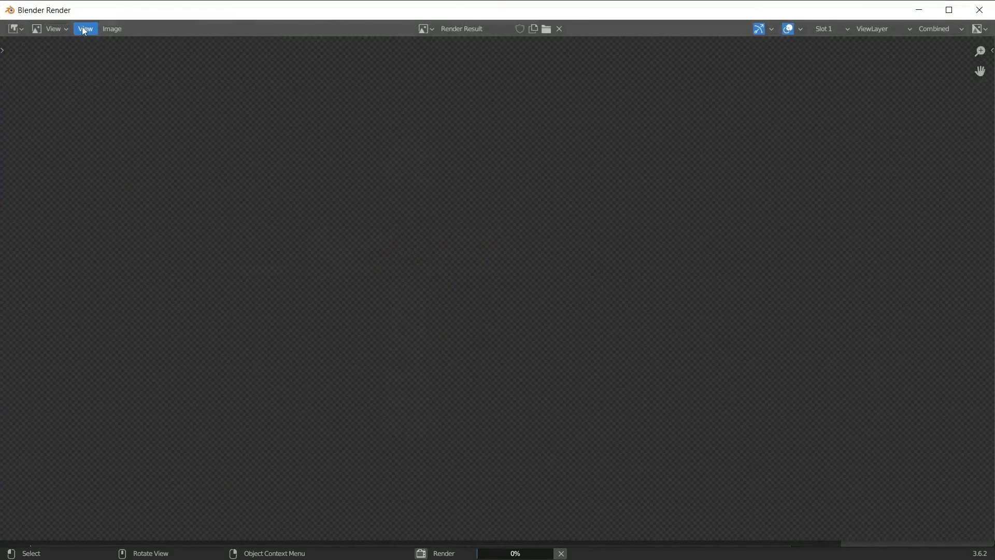